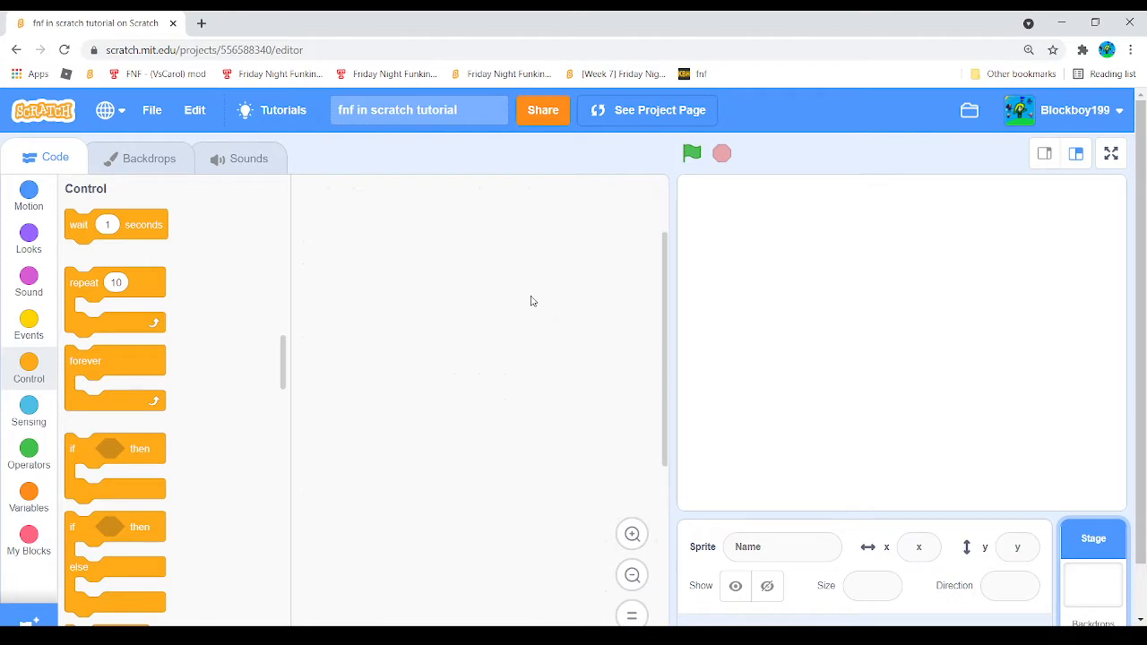
- Zoom the browser page out two levels so the whole project editor fits on screen
{"action": "scroll", "coordinate": [559, 398], "scroll_direction": "up", "scroll_amount": 3}
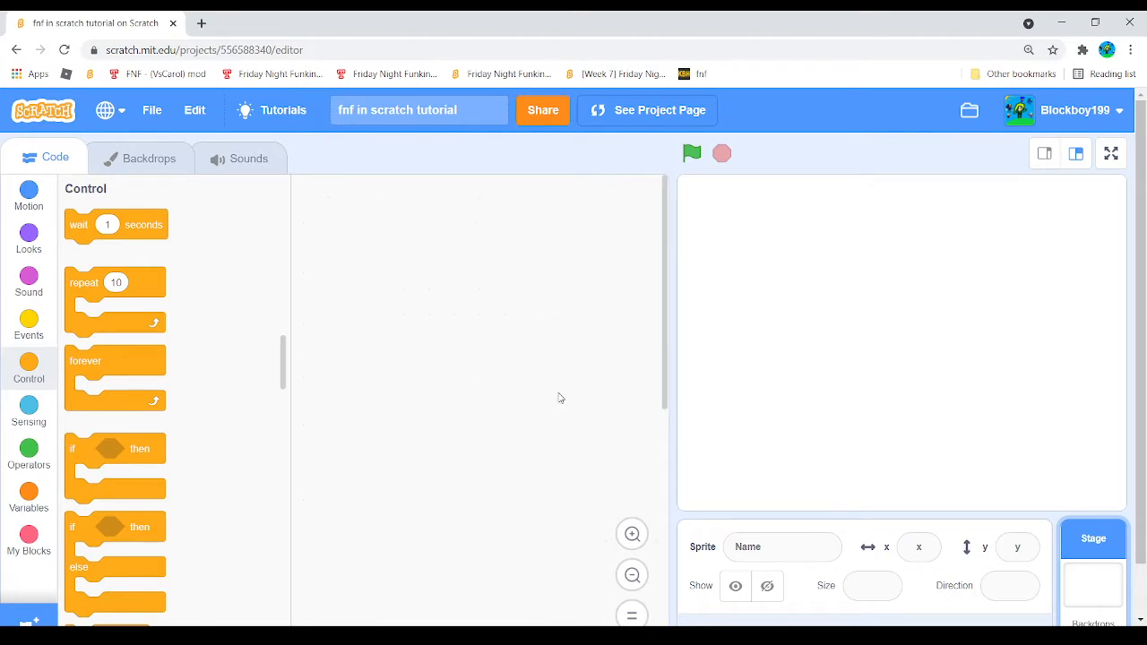
{"action": "key", "text": "ctrl+minus"}
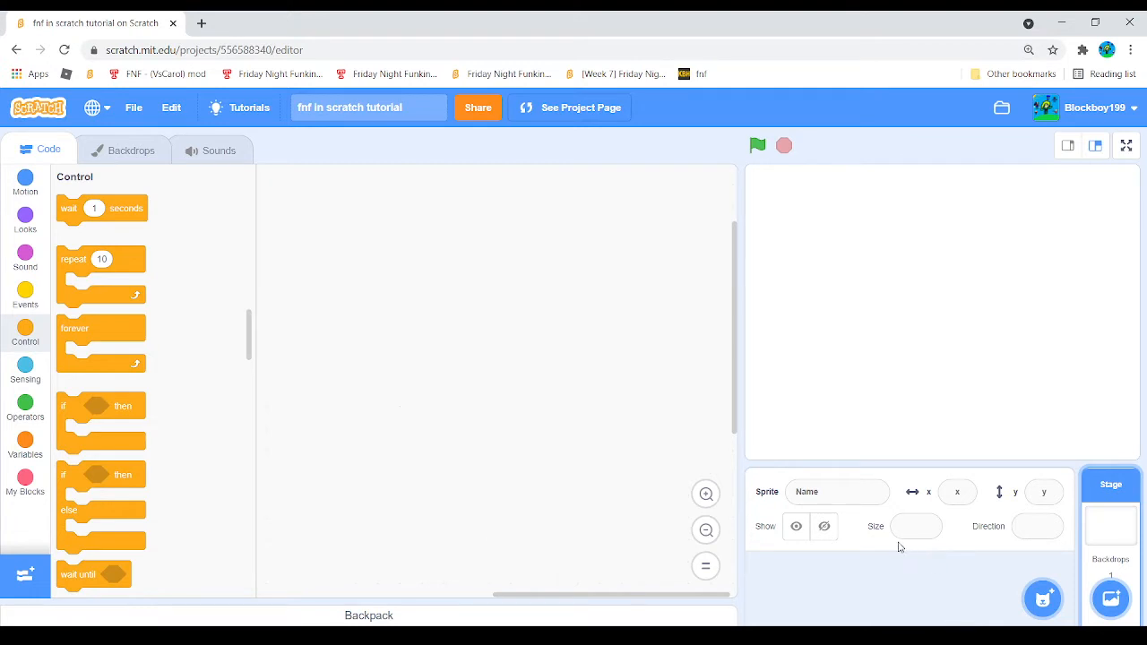
{"action": "key", "text": "ctrl+minus"}
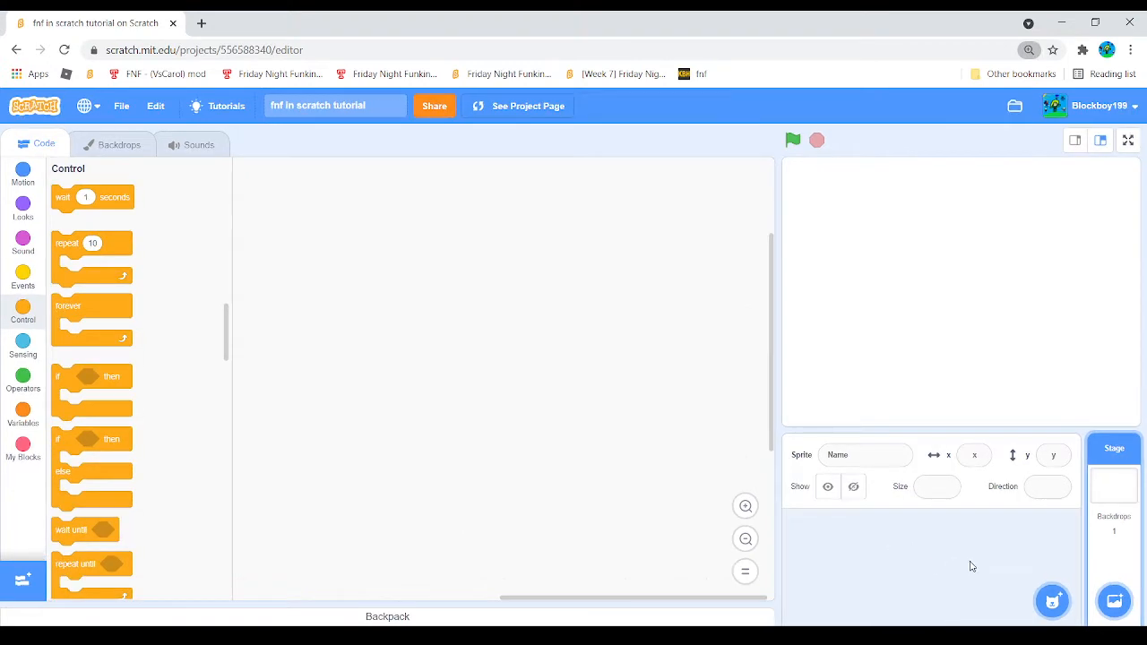
{"action": "mouse_move", "coordinate": [1055, 568]}
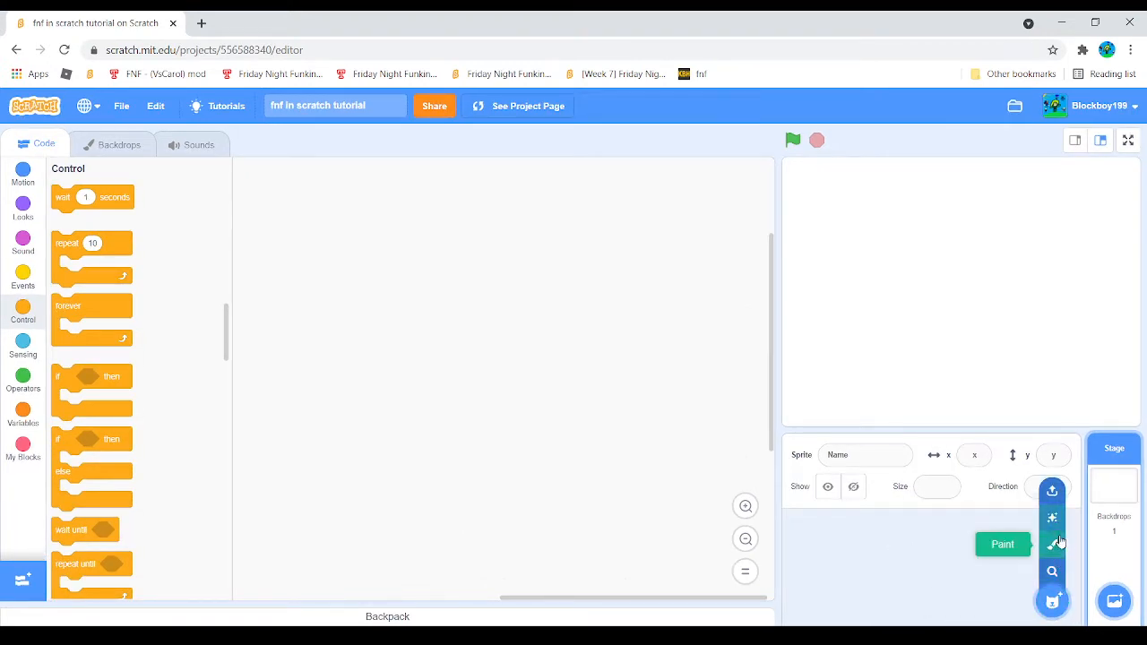
{"action": "left_click", "coordinate": [1055, 543]}
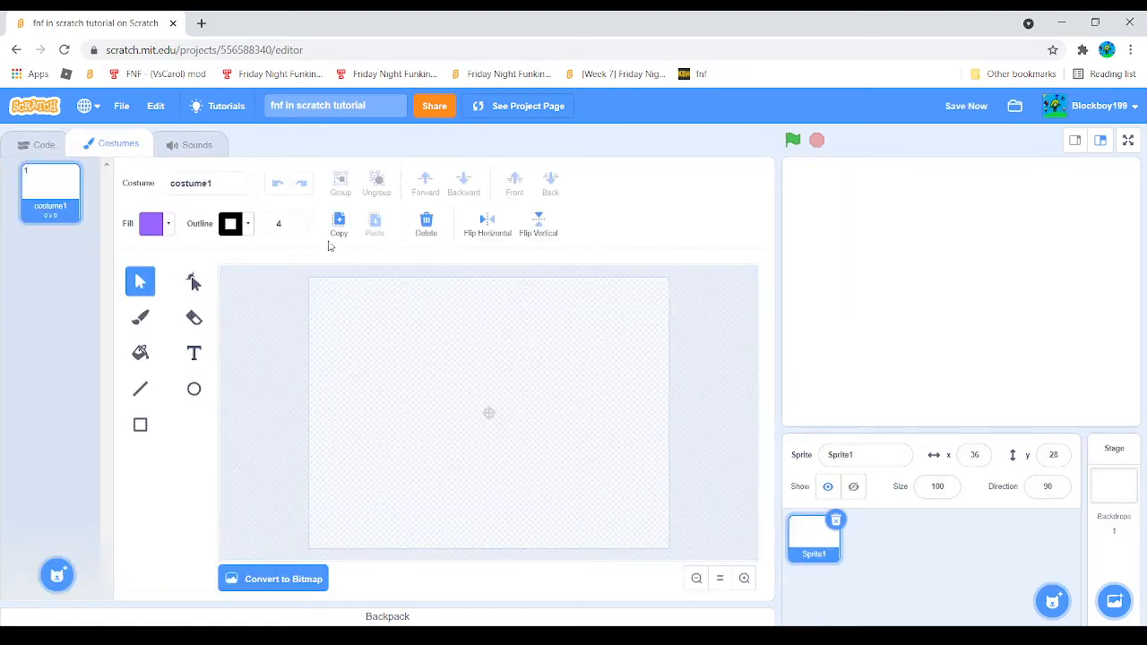
{"action": "left_click", "coordinate": [835, 520]}
{"action": "mouse_move", "coordinate": [1052, 573]}
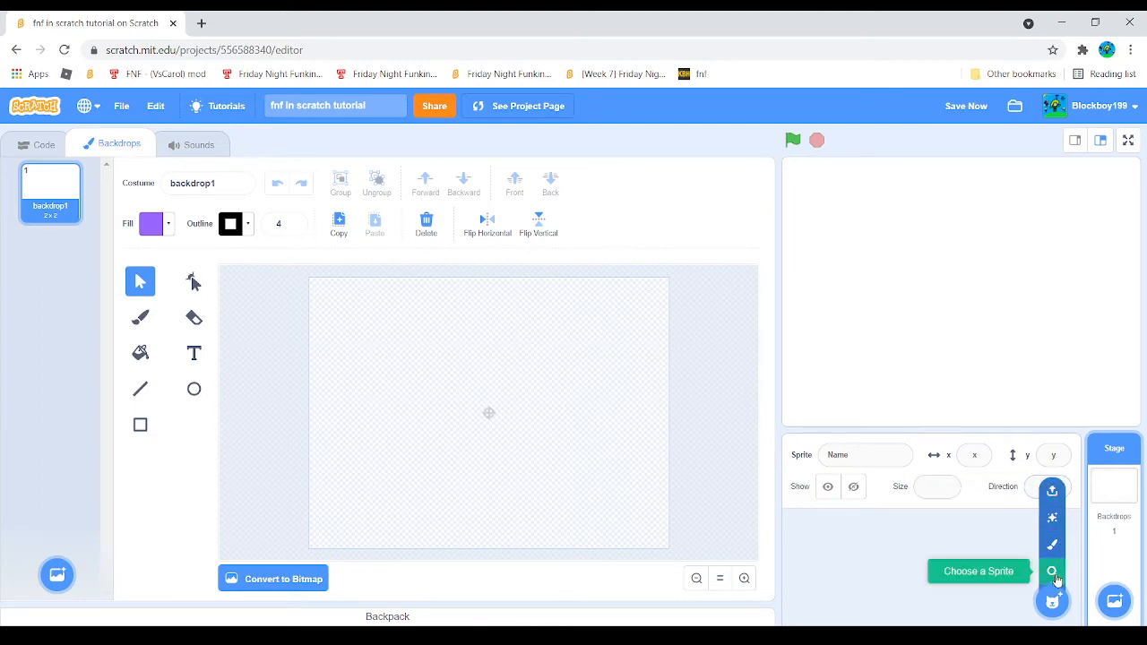
{"action": "left_click", "coordinate": [1052, 544]}
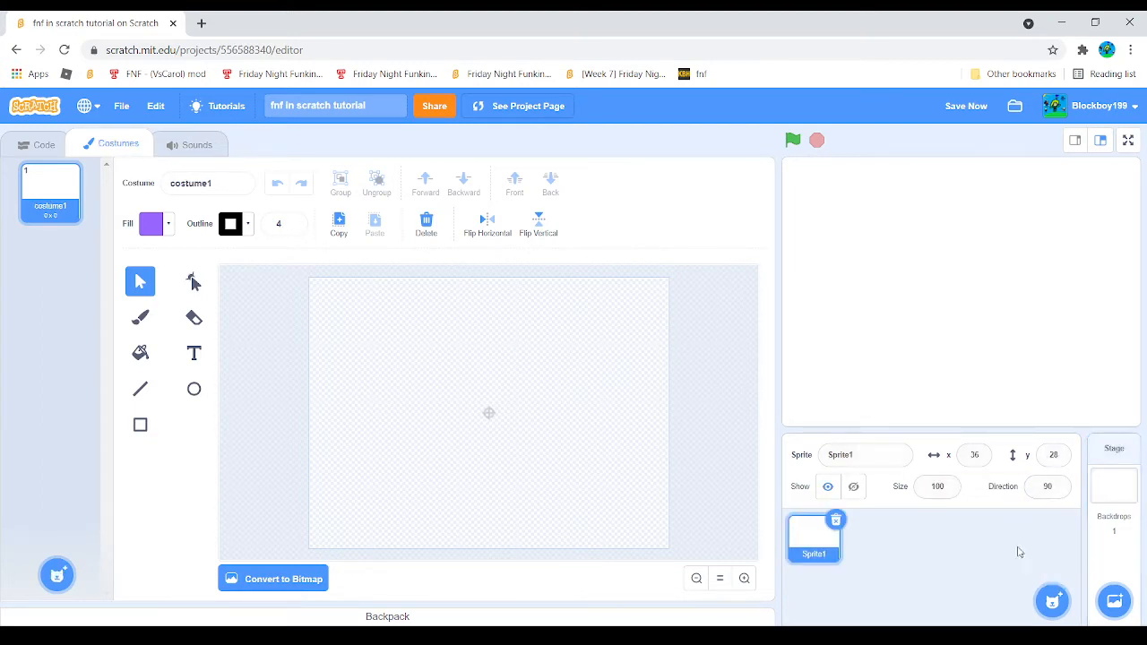
{"action": "right_click", "coordinate": [832, 550]}
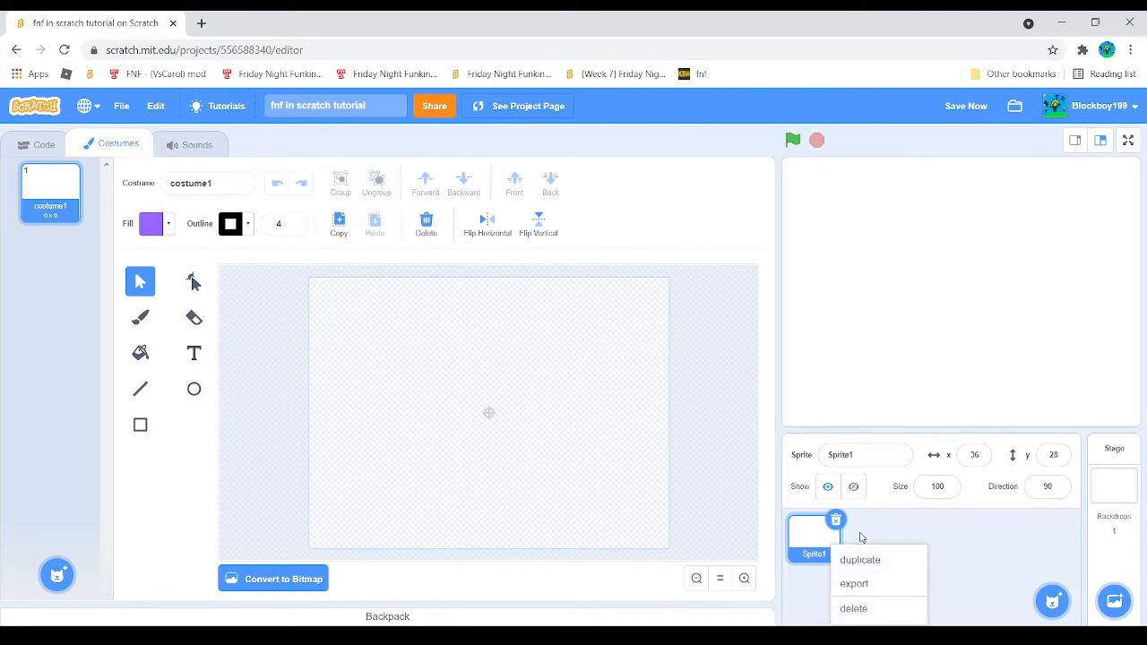
{"action": "left_click", "coordinate": [862, 538]}
{"action": "left_click", "coordinate": [835, 521]}
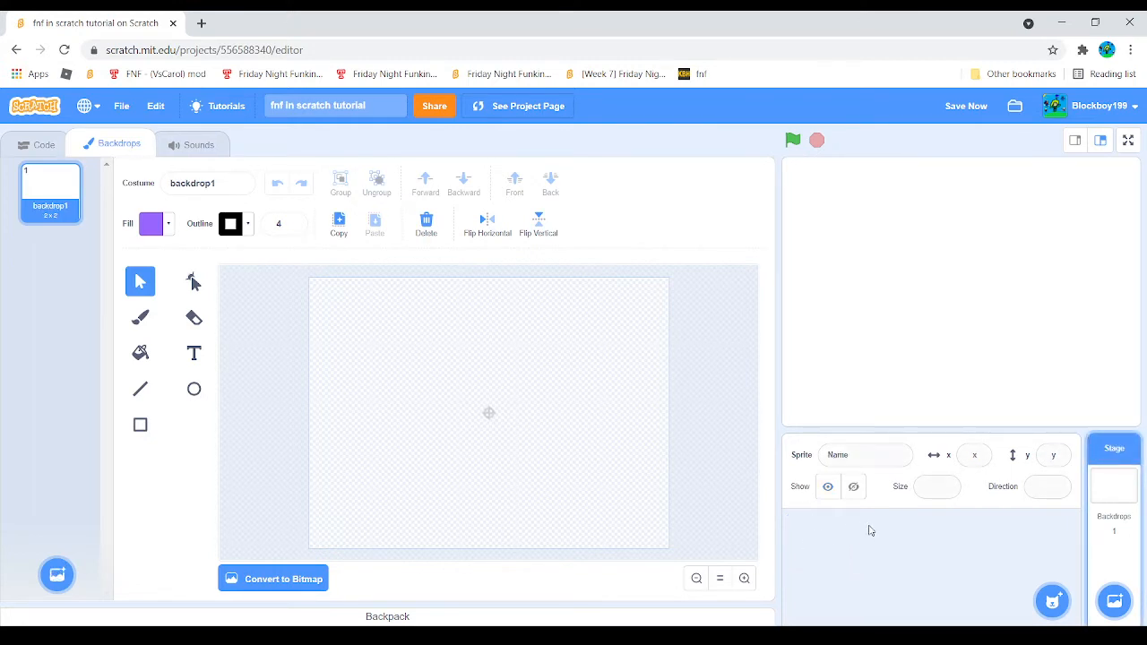
- Upload the fnf dude sprite file and remove the green-flag costume-switching script it contains
{"action": "mouse_move", "coordinate": [1049, 596]}
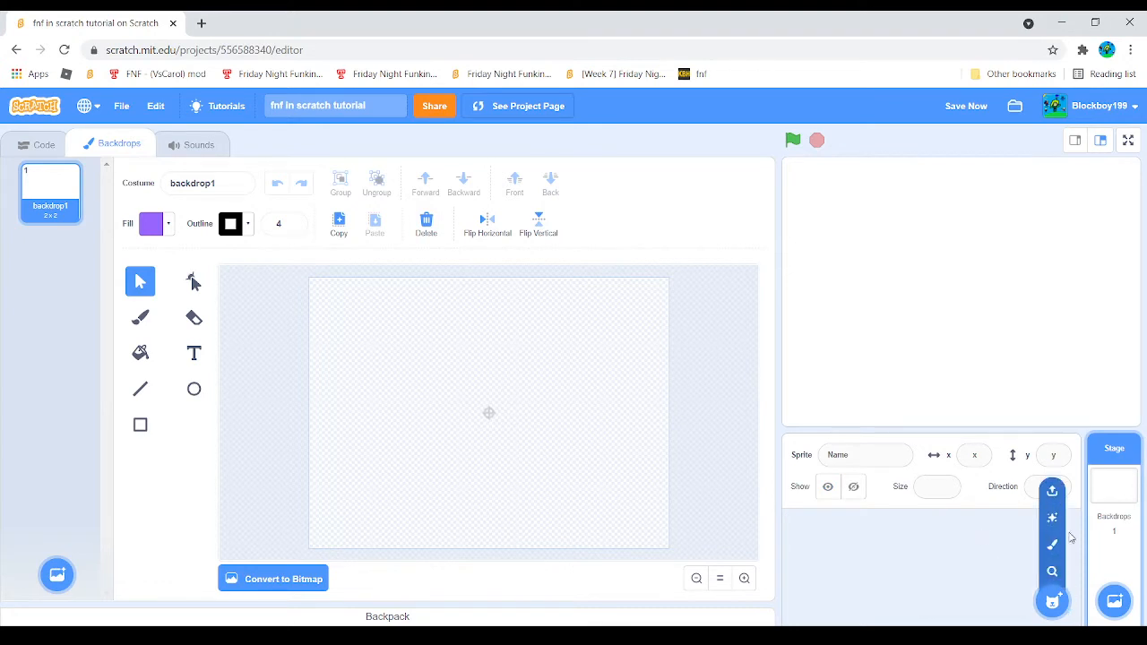
{"action": "left_click", "coordinate": [1050, 490]}
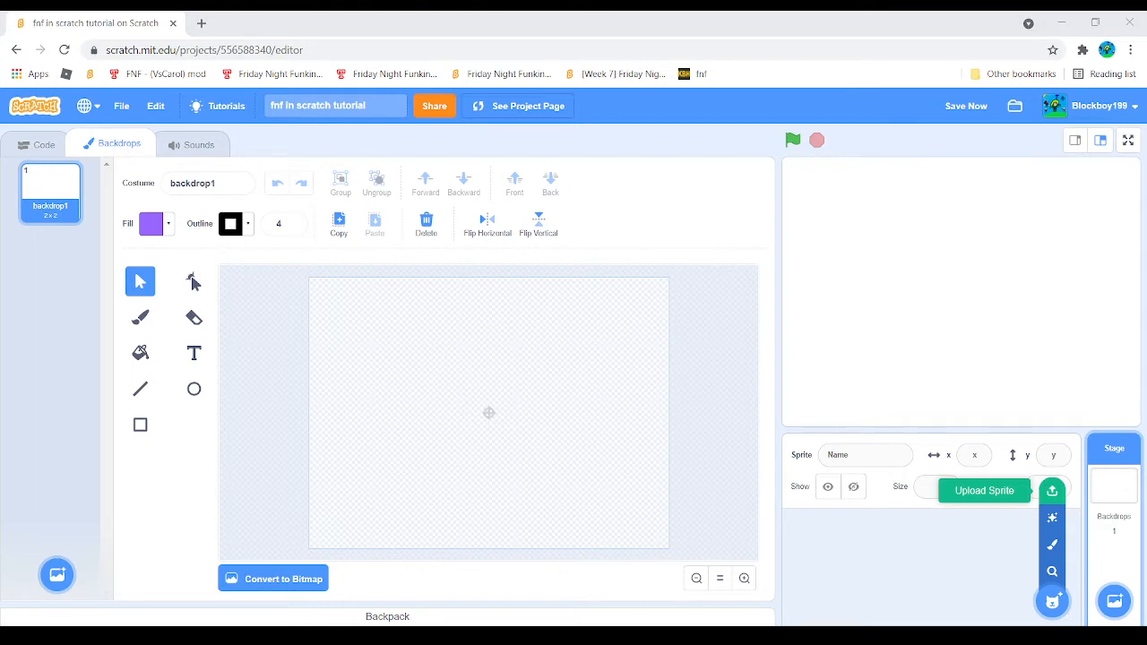
{"action": "double_click", "coordinate": [434, 271]}
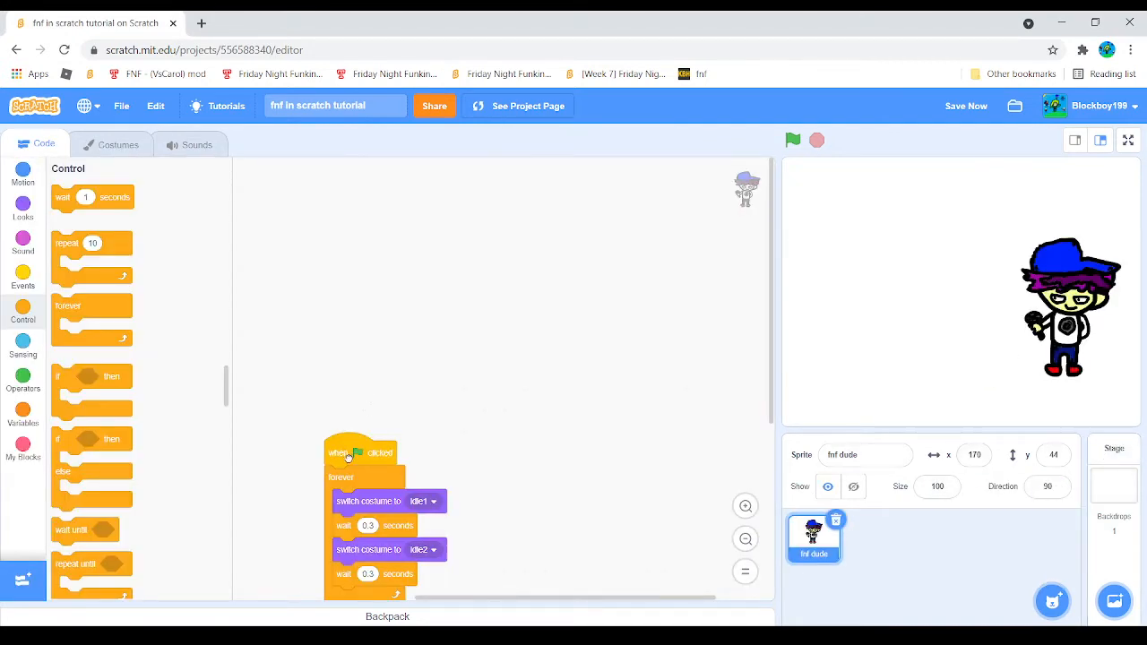
{"action": "left_click_drag", "start_coordinate": [348, 456], "coordinate": [135, 341]}
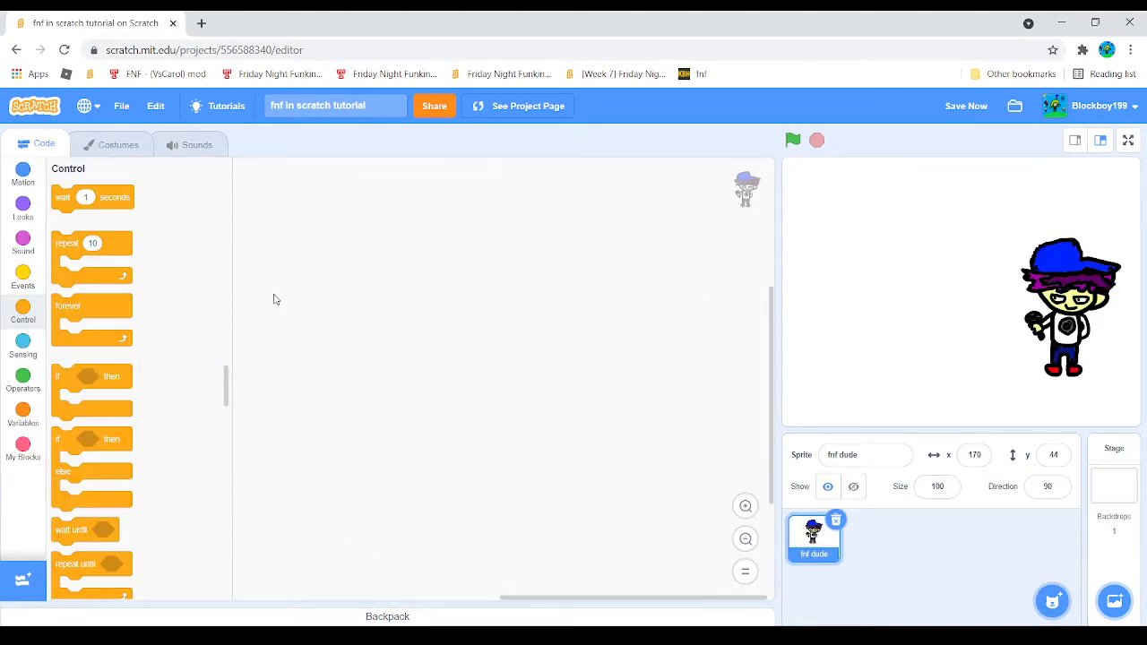
- Rename the uploaded sprite to char
{"action": "left_click", "coordinate": [900, 454]}
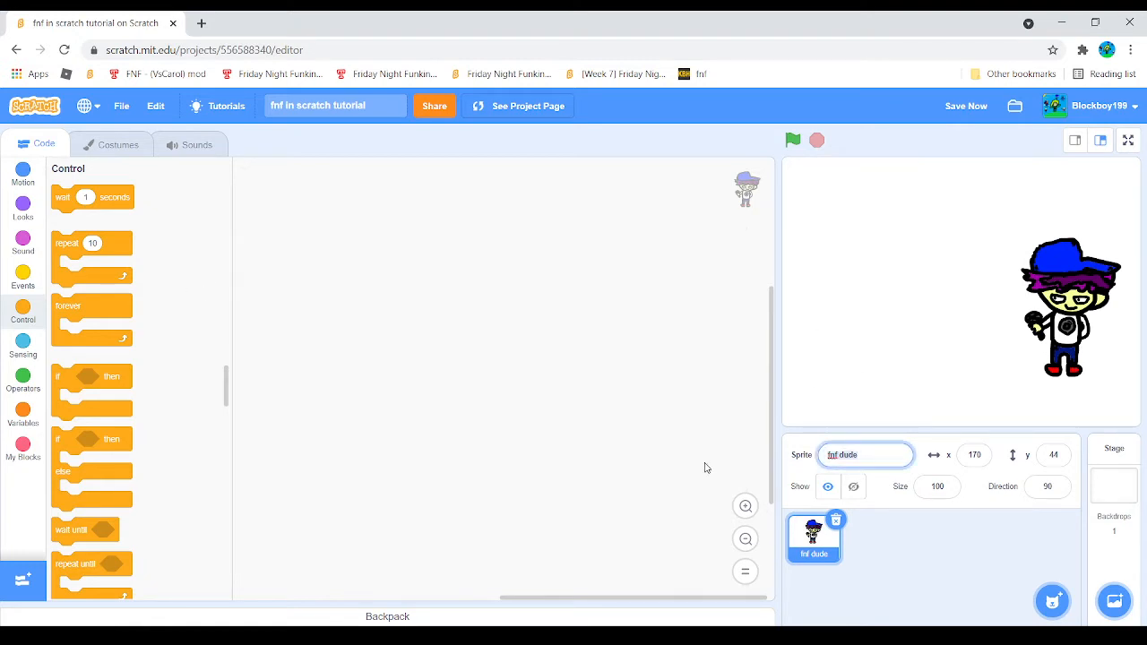
{"action": "key", "text": "BackSpace"}
{"action": "type", "text": "char"}
{"action": "key", "text": "Return"}
- Compare the char sprite's idle1 and idle2 costumes by switching back and forth between them
{"action": "left_click", "coordinate": [109, 142]}
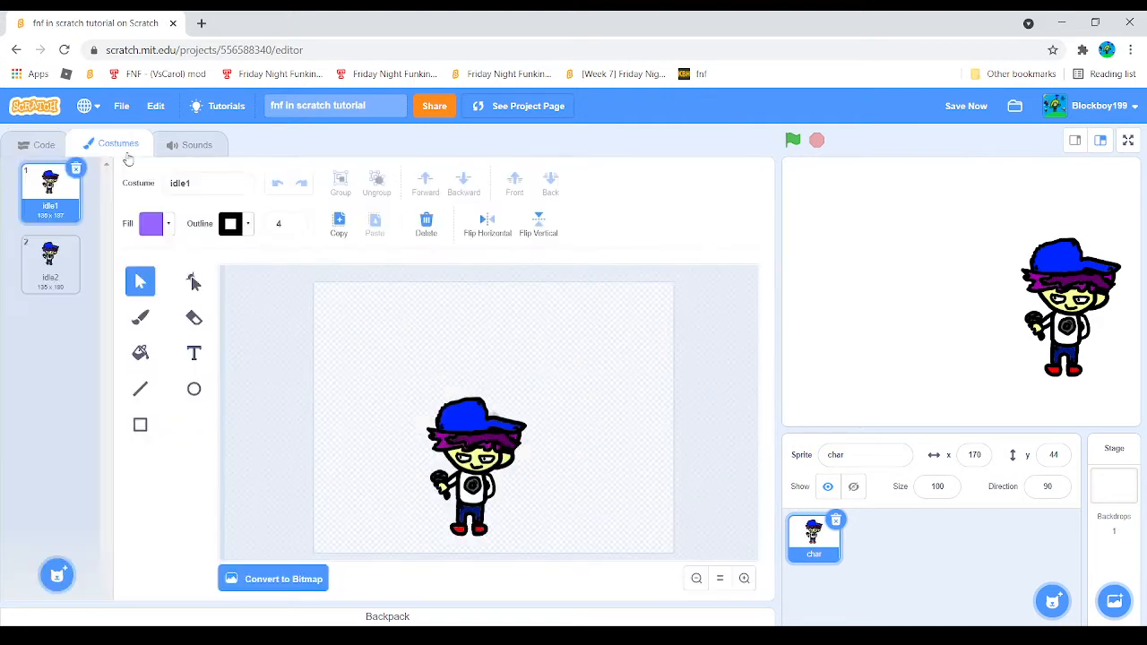
{"action": "left_click", "coordinate": [43, 266]}
{"action": "left_click", "coordinate": [44, 211]}
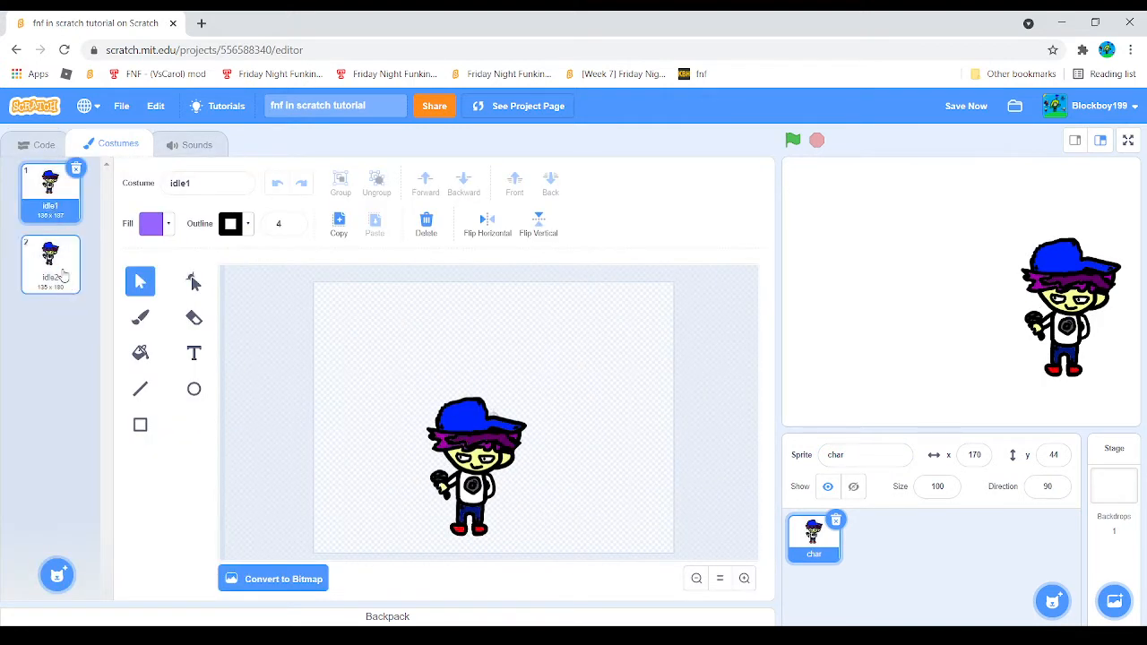
{"action": "left_click", "coordinate": [61, 282]}
{"action": "left_click", "coordinate": [40, 208]}
{"action": "left_click", "coordinate": [55, 253]}
{"action": "left_click", "coordinate": [59, 209]}
{"action": "left_click", "coordinate": [54, 248]}
{"action": "left_click", "coordinate": [52, 214]}
{"action": "left_click", "coordinate": [59, 244]}
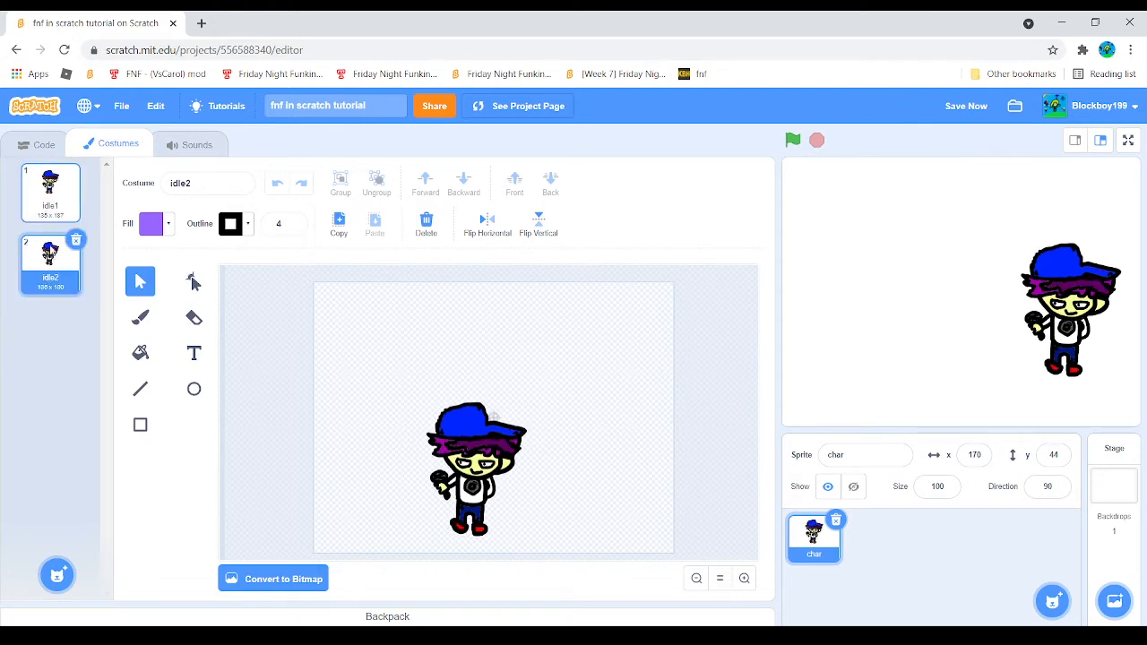
{"action": "left_click", "coordinate": [48, 217]}
{"action": "left_click", "coordinate": [49, 251]}
{"action": "left_click", "coordinate": [45, 216]}
{"action": "left_click", "coordinate": [50, 250]}
{"action": "left_click", "coordinate": [45, 208]}
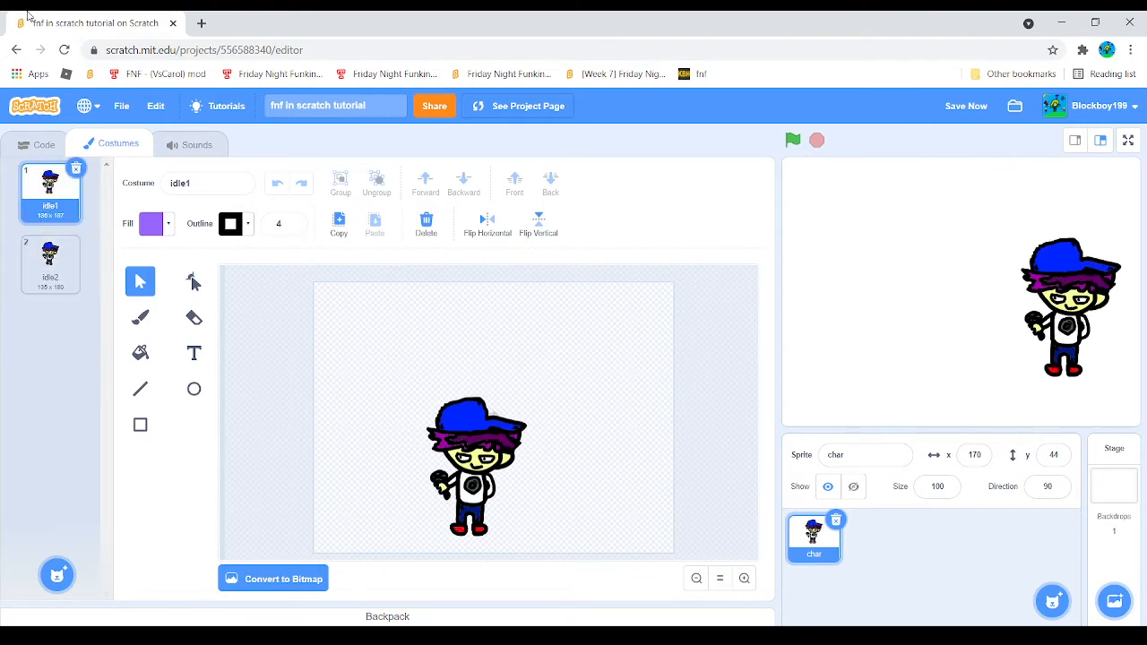
{"action": "left_click", "coordinate": [67, 259]}
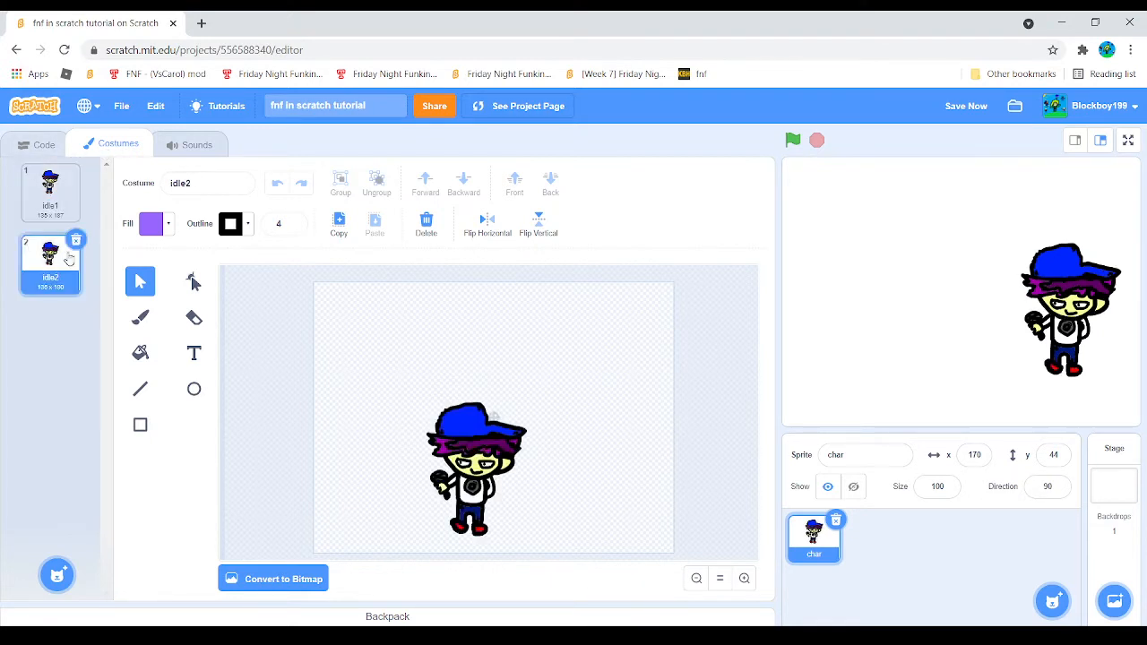
{"action": "left_click", "coordinate": [57, 219]}
{"action": "left_click", "coordinate": [55, 257]}
{"action": "left_click", "coordinate": [53, 211]}
{"action": "left_click", "coordinate": [55, 247]}
{"action": "left_click", "coordinate": [59, 219]}
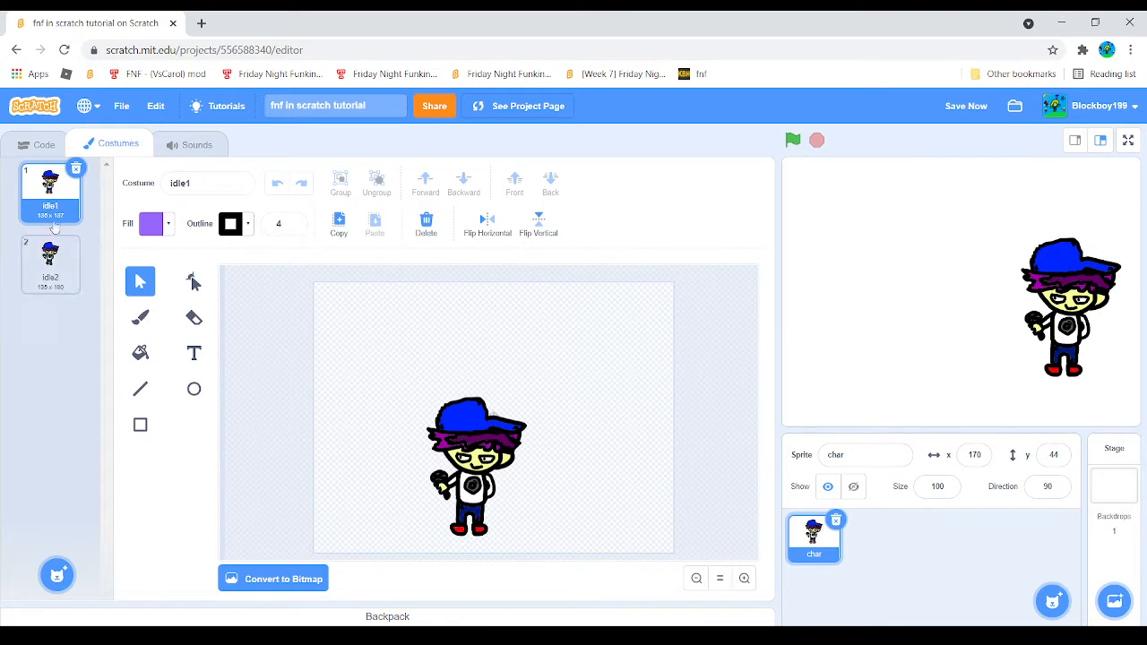
{"action": "left_click", "coordinate": [53, 248]}
{"action": "left_click", "coordinate": [33, 196]}
{"action": "left_click", "coordinate": [45, 268]}
- Duplicate the idle2 costume and name the copy up1
{"action": "right_click", "coordinate": [41, 278]}
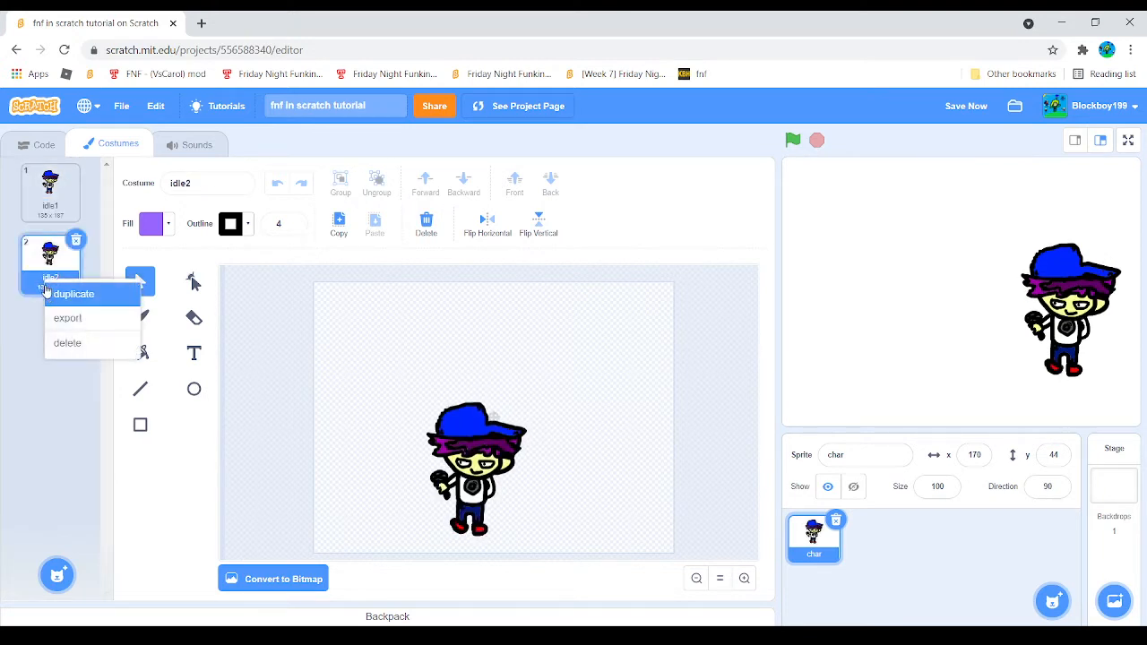
{"action": "left_click", "coordinate": [65, 292]}
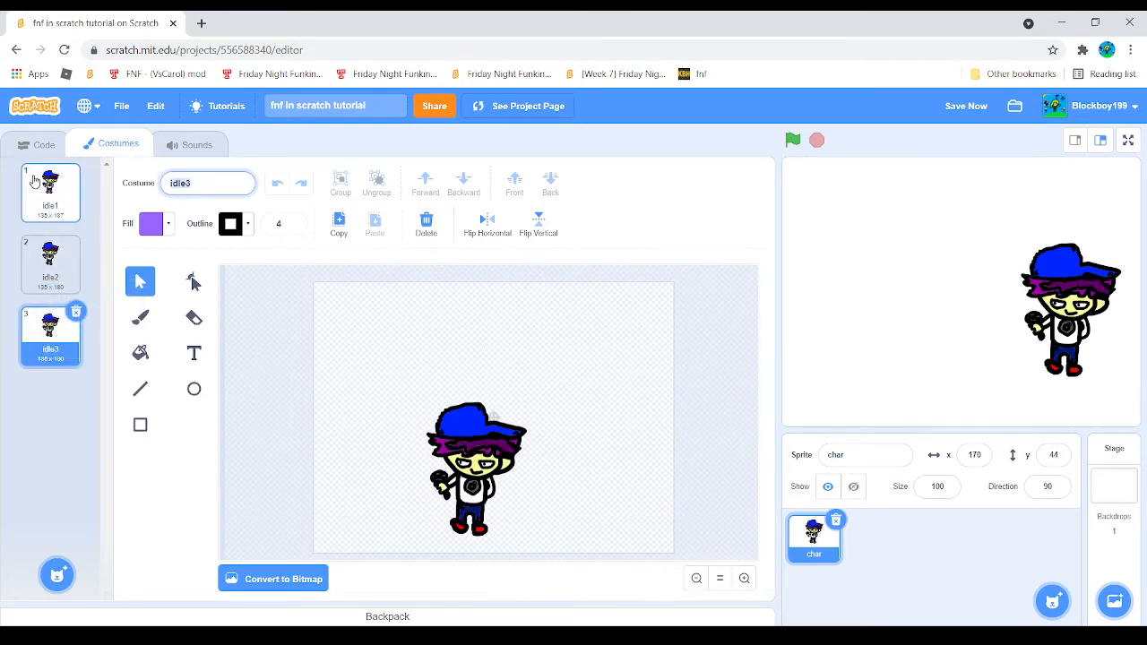
{"action": "type", "text": "up1"}
{"action": "left_click", "coordinate": [553, 358]}
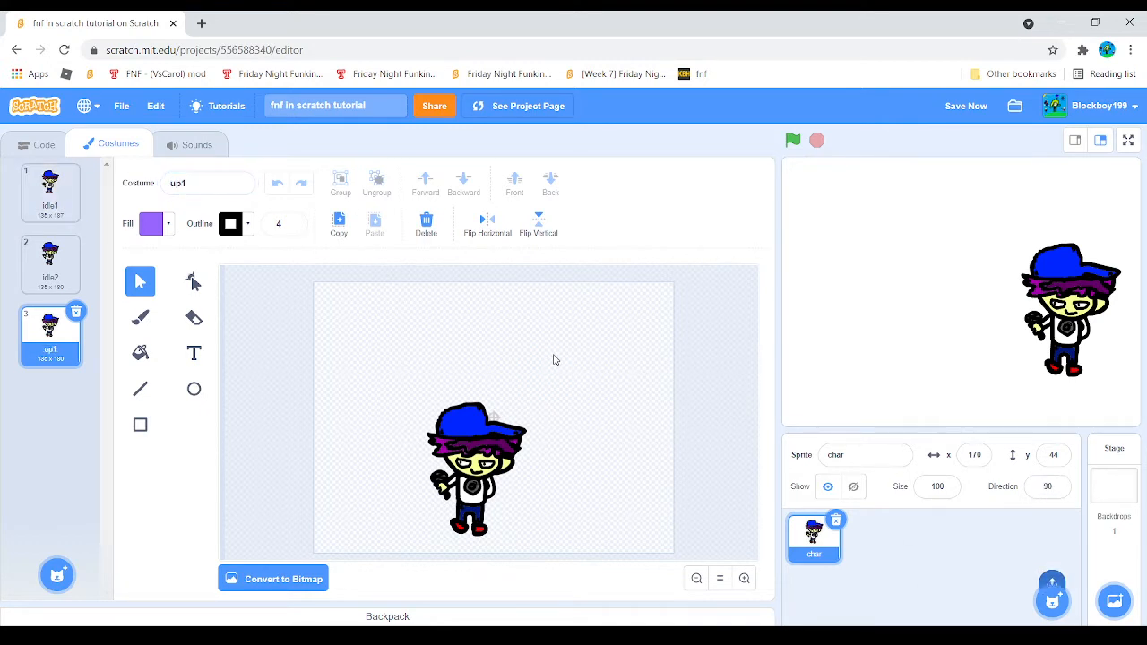
- Try to raise the head in the up1 costume slightly, and undo the move
{"action": "left_click", "coordinate": [743, 579]}
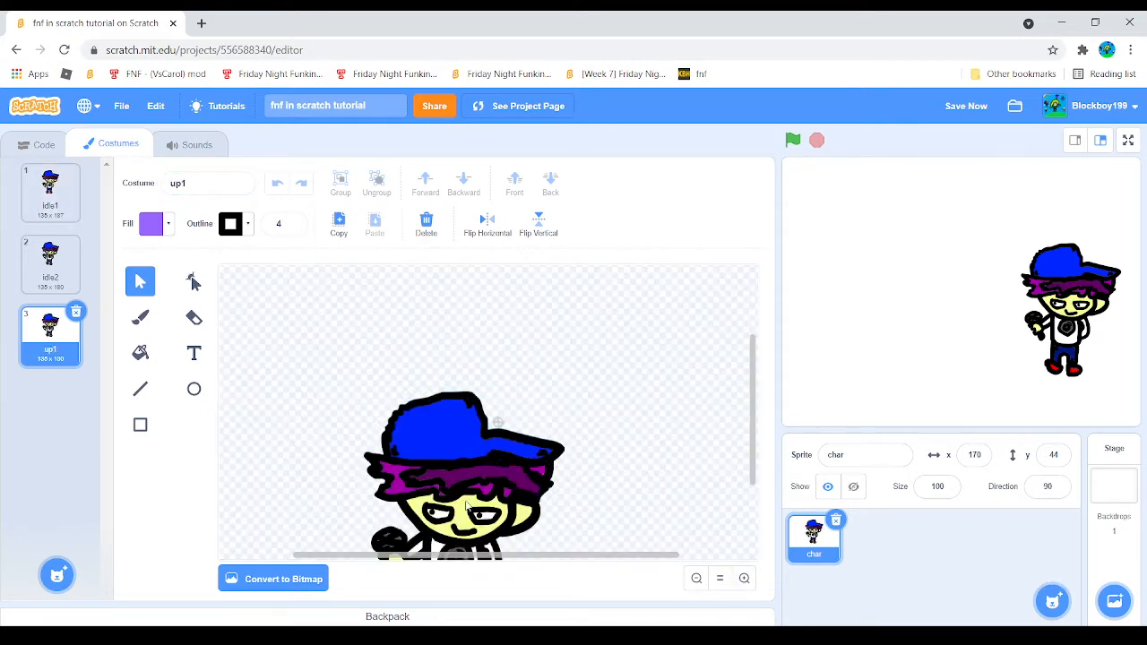
{"action": "scroll", "coordinate": [466, 506], "scroll_direction": "down", "scroll_amount": 2}
{"action": "left_click", "coordinate": [437, 400]}
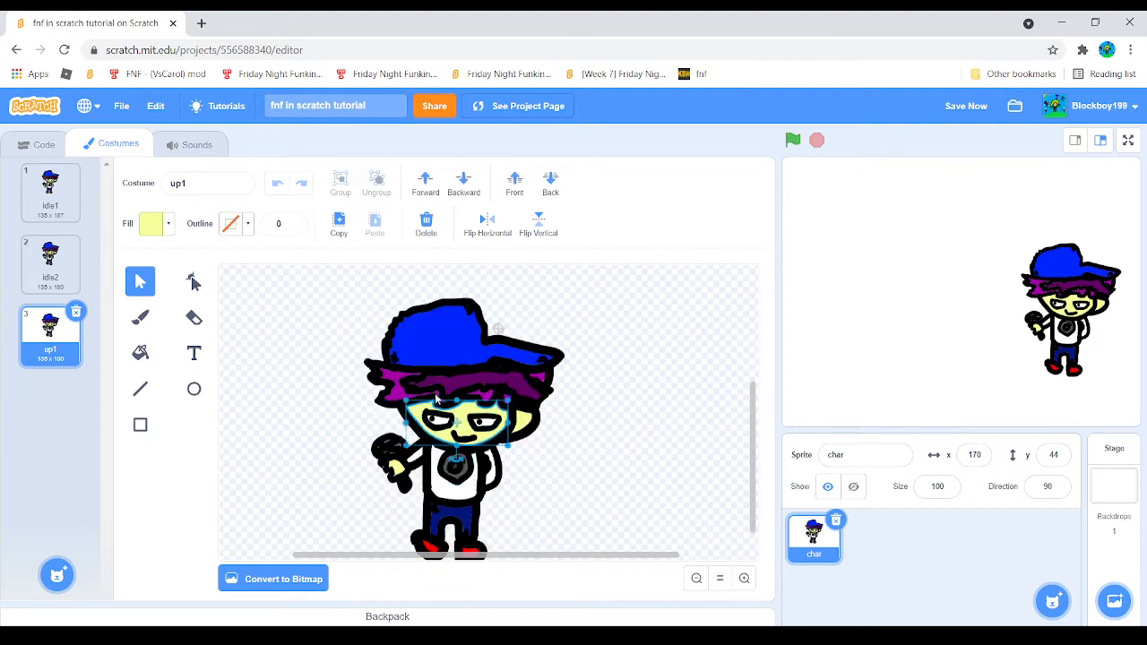
{"action": "left_click", "coordinate": [401, 418]}
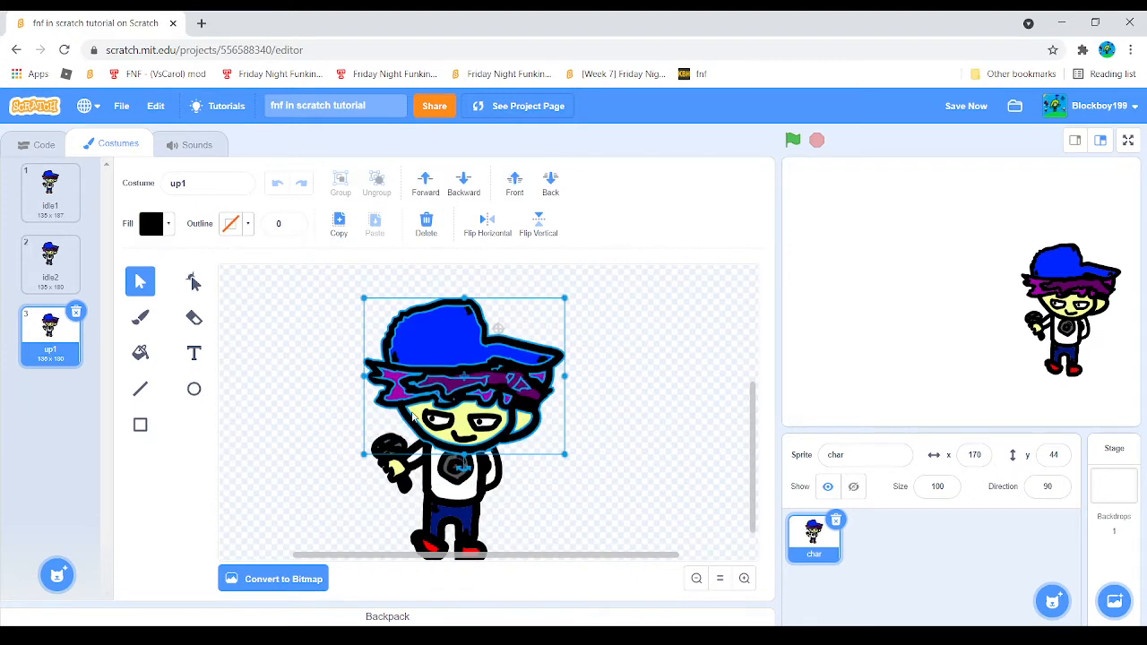
{"action": "left_click", "coordinate": [445, 430], "text": "shift"}
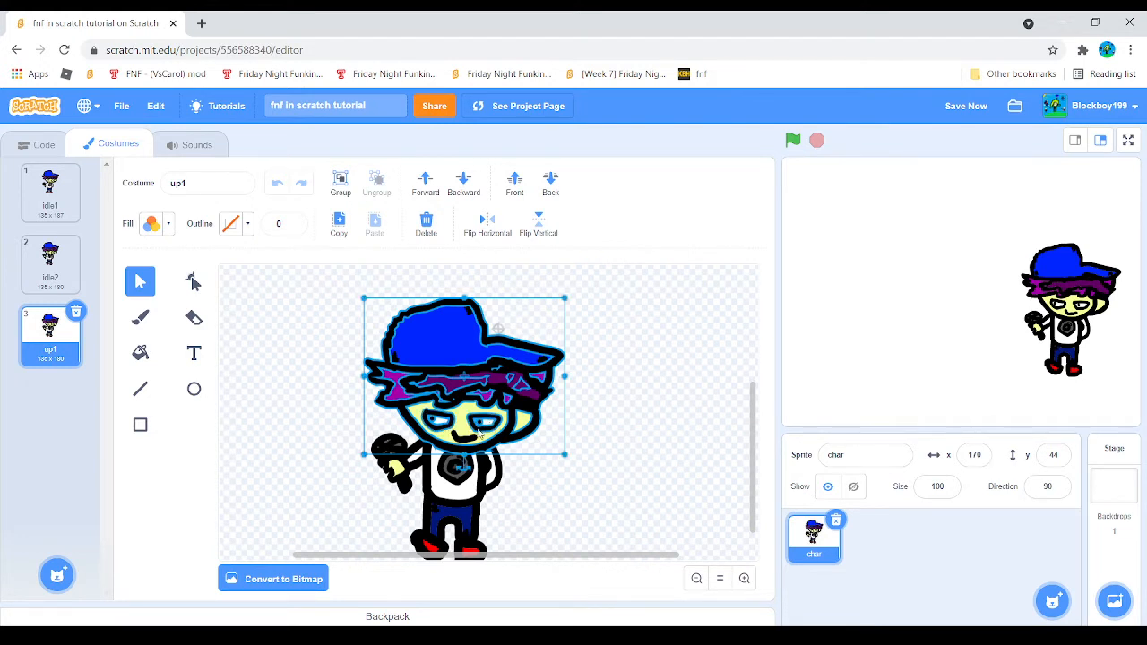
{"action": "left_click_drag", "start_coordinate": [466, 443], "coordinate": [464, 430]}
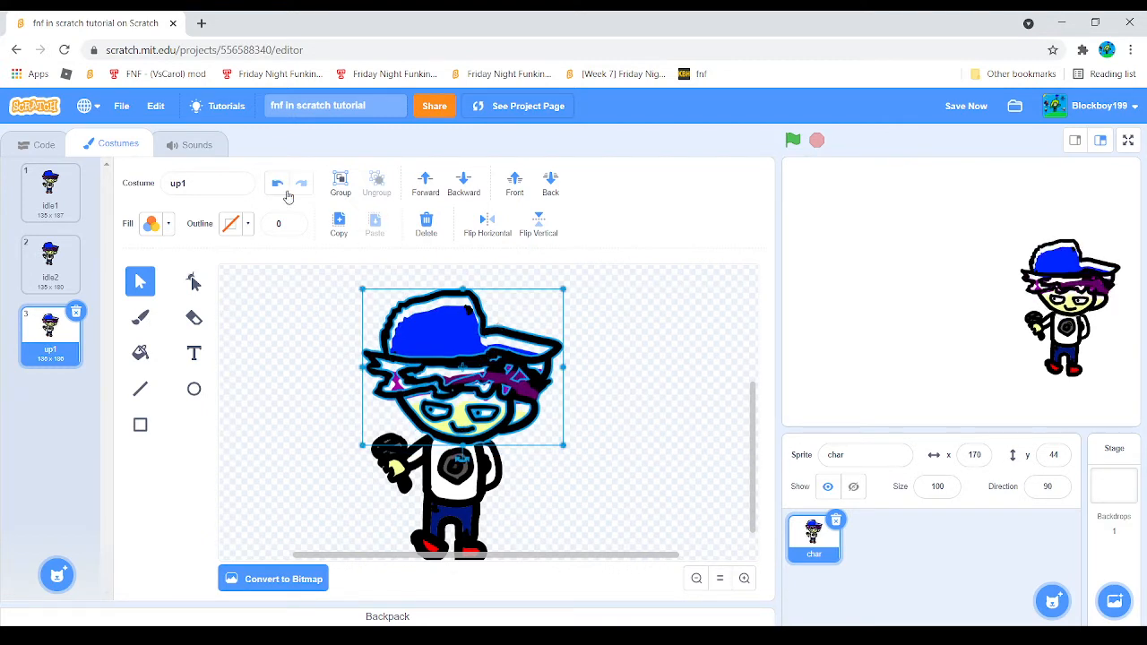
{"action": "left_click", "coordinate": [277, 182]}
- Select the complete head with cap and hair, move it up slightly, and delete the up1 costume
{"action": "left_click", "coordinate": [450, 333]}
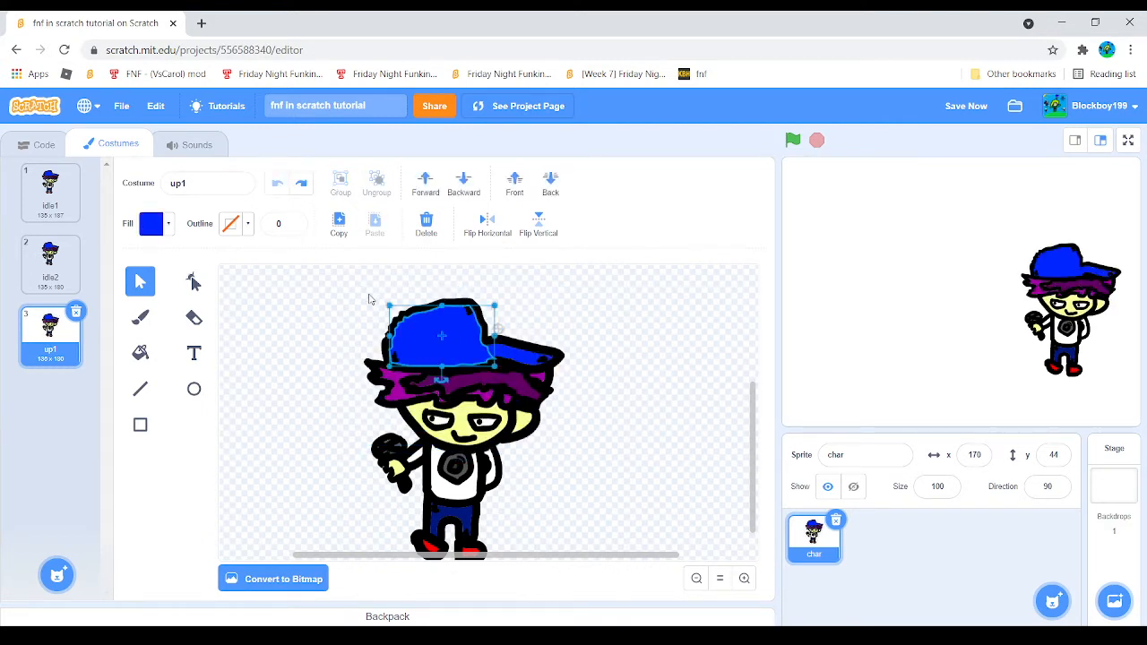
{"action": "left_click_drag", "start_coordinate": [370, 298], "coordinate": [636, 428]}
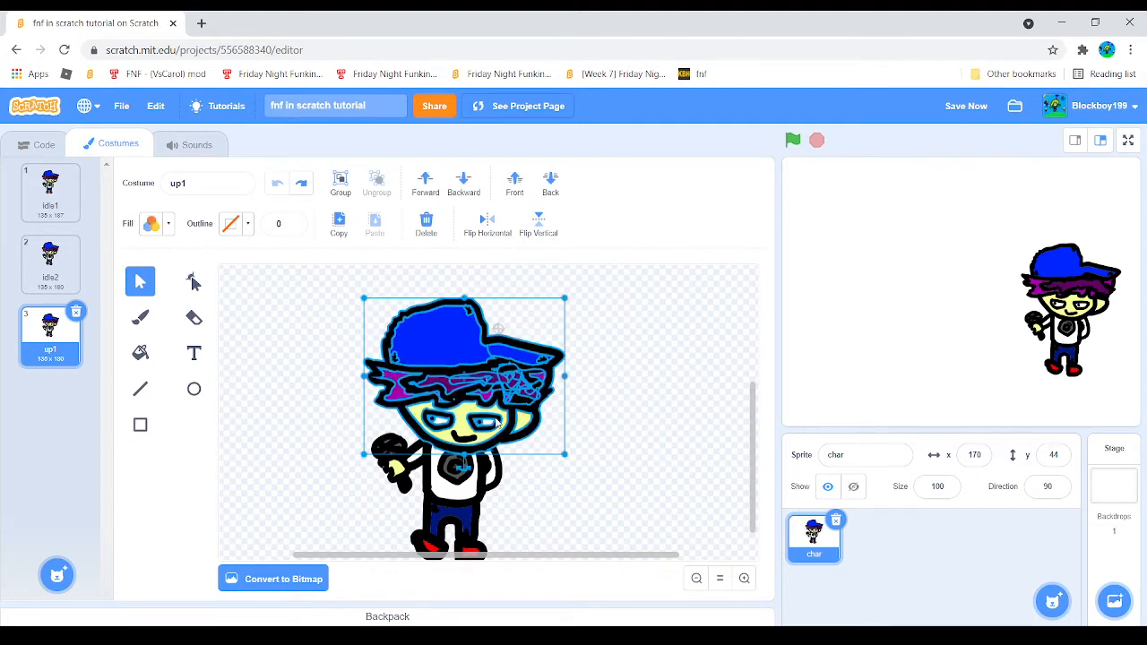
{"action": "left_click_drag", "start_coordinate": [467, 439], "coordinate": [462, 428]}
{"action": "left_click", "coordinate": [408, 530]}
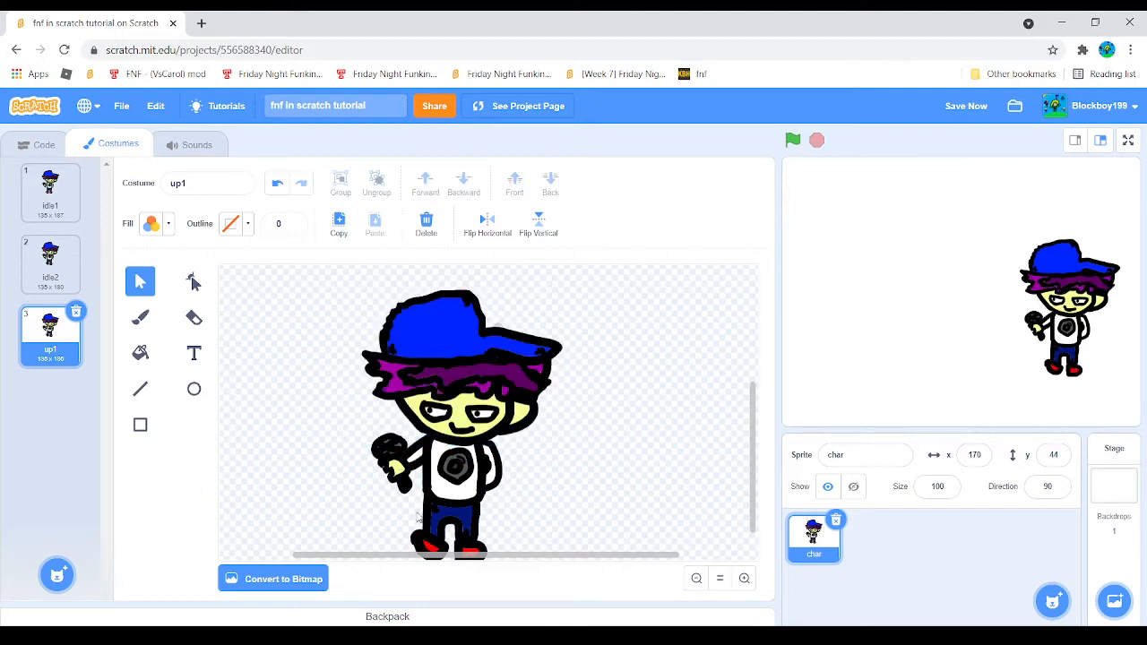
{"action": "left_click", "coordinate": [76, 310]}
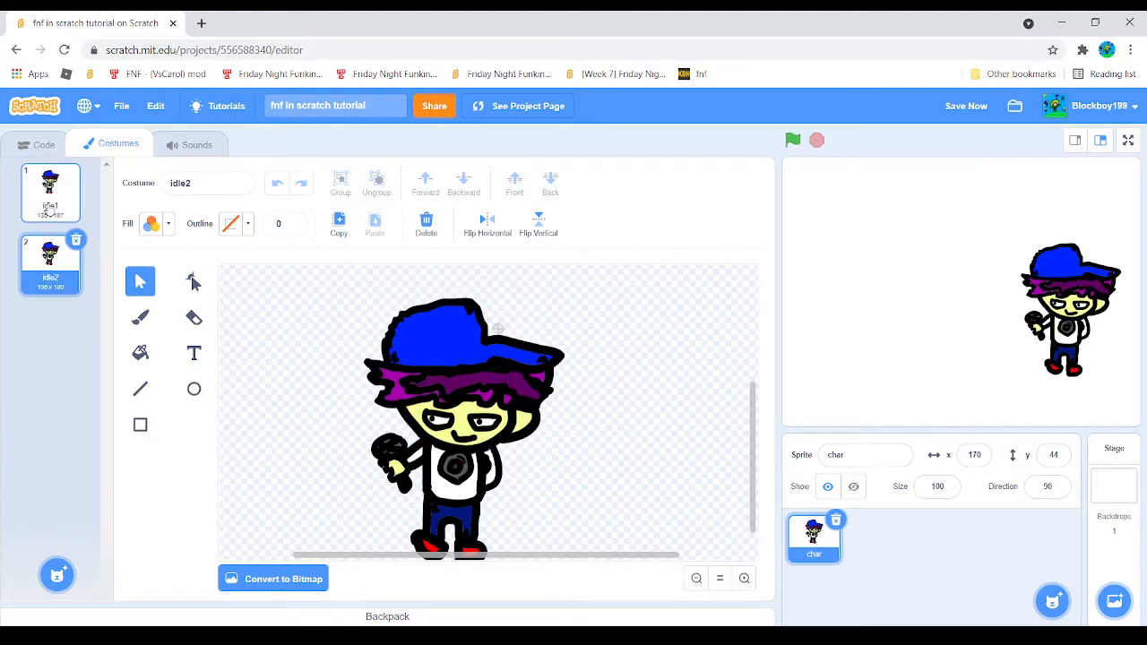
- Duplicate the idle1 costume and name the copy up1
{"action": "left_click", "coordinate": [49, 193]}
{"action": "right_click", "coordinate": [46, 204]}
{"action": "left_click", "coordinate": [68, 218]}
{"action": "left_click_drag", "start_coordinate": [44, 336], "coordinate": [35, 255]}
{"action": "left_click", "coordinate": [219, 181]}
{"action": "type", "text": "up1"}
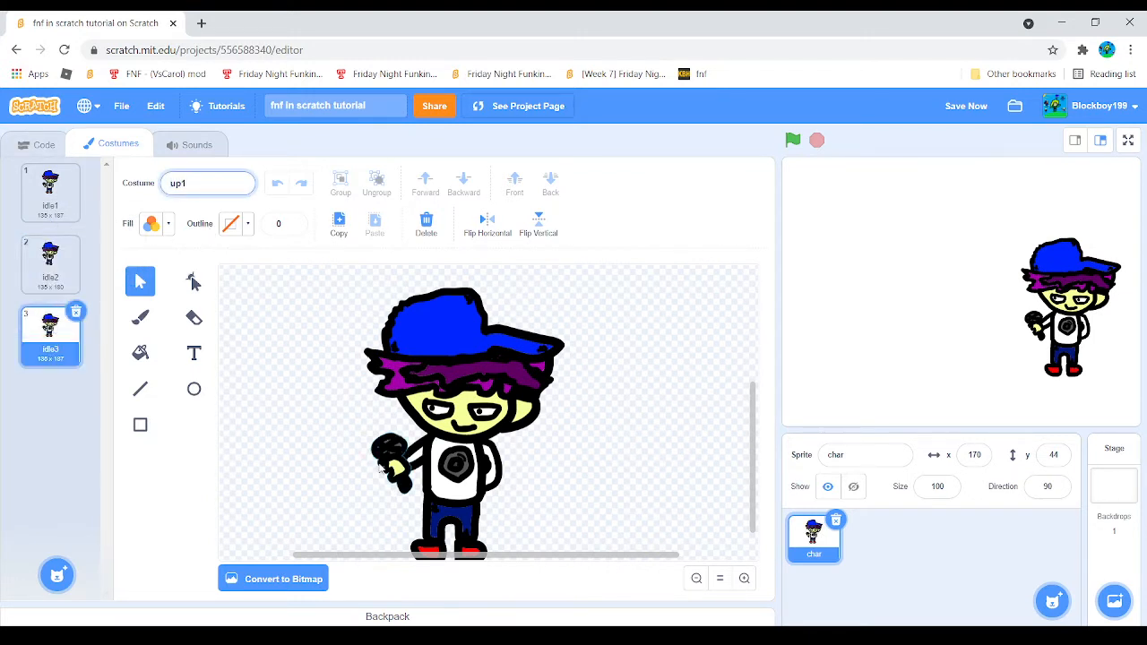
{"action": "left_click", "coordinate": [369, 404]}
{"action": "scroll", "coordinate": [448, 358], "scroll_direction": "down", "scroll_amount": 2}
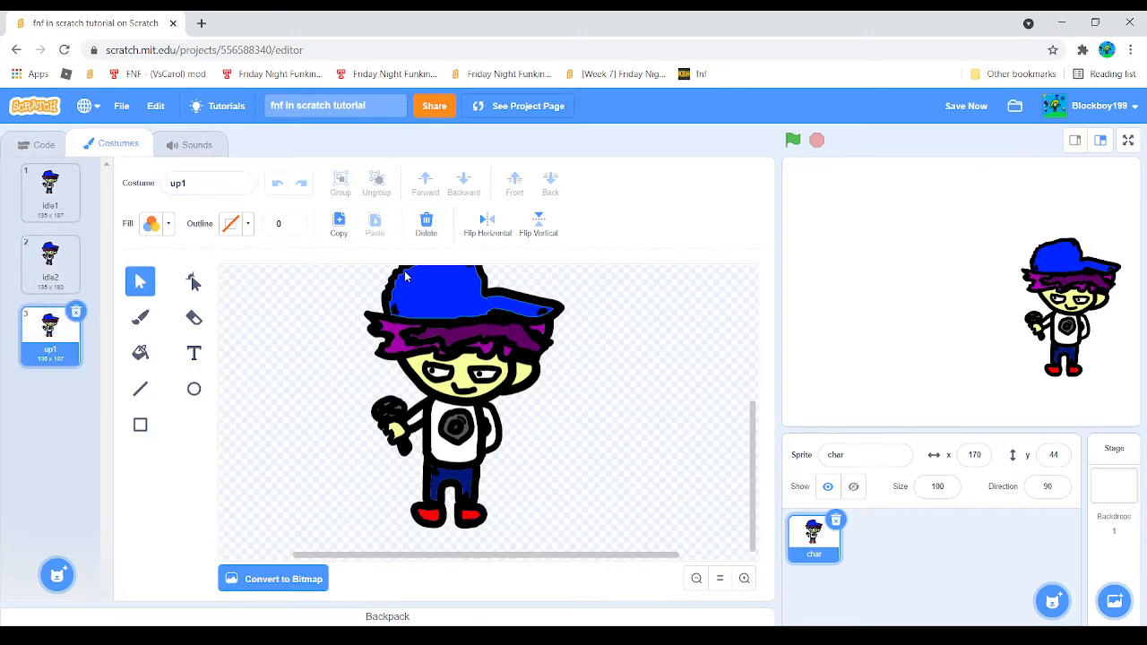
{"action": "scroll", "coordinate": [388, 308], "scroll_direction": "up", "scroll_amount": 5}
{"action": "left_click_drag", "start_coordinate": [317, 320], "coordinate": [683, 481]}
{"action": "left_click", "coordinate": [343, 376]}
{"action": "left_click_drag", "start_coordinate": [594, 466], "coordinate": [627, 478]}
{"action": "left_click", "coordinate": [358, 403]}
{"action": "left_click_drag", "start_coordinate": [358, 403], "coordinate": [544, 481]}
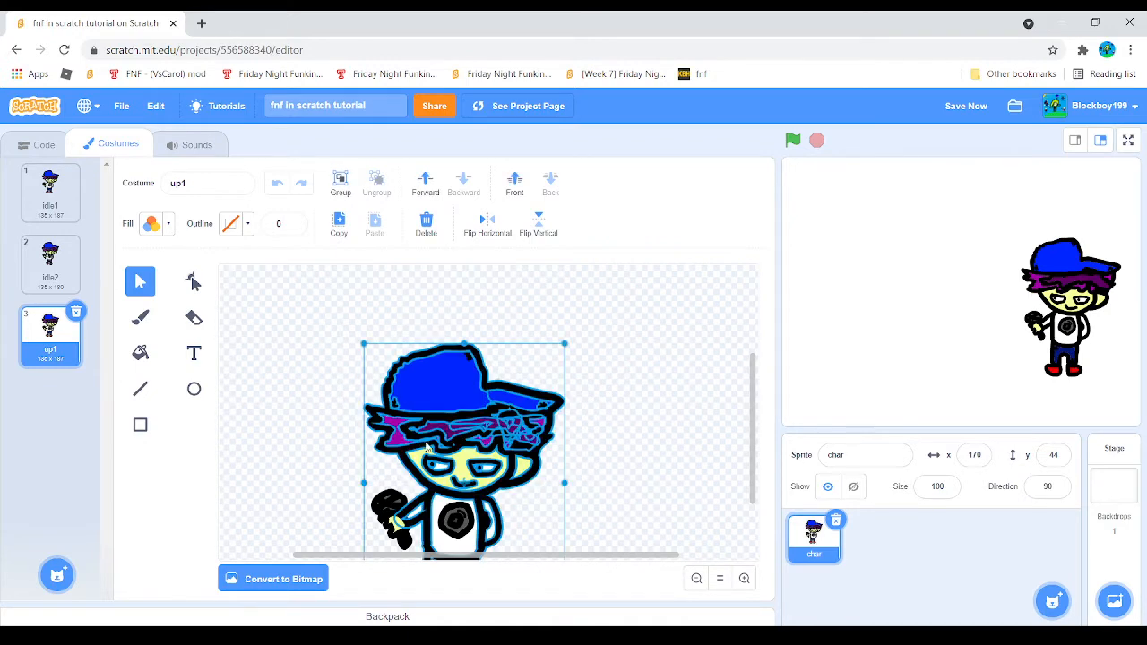
{"action": "left_click", "coordinate": [358, 426]}
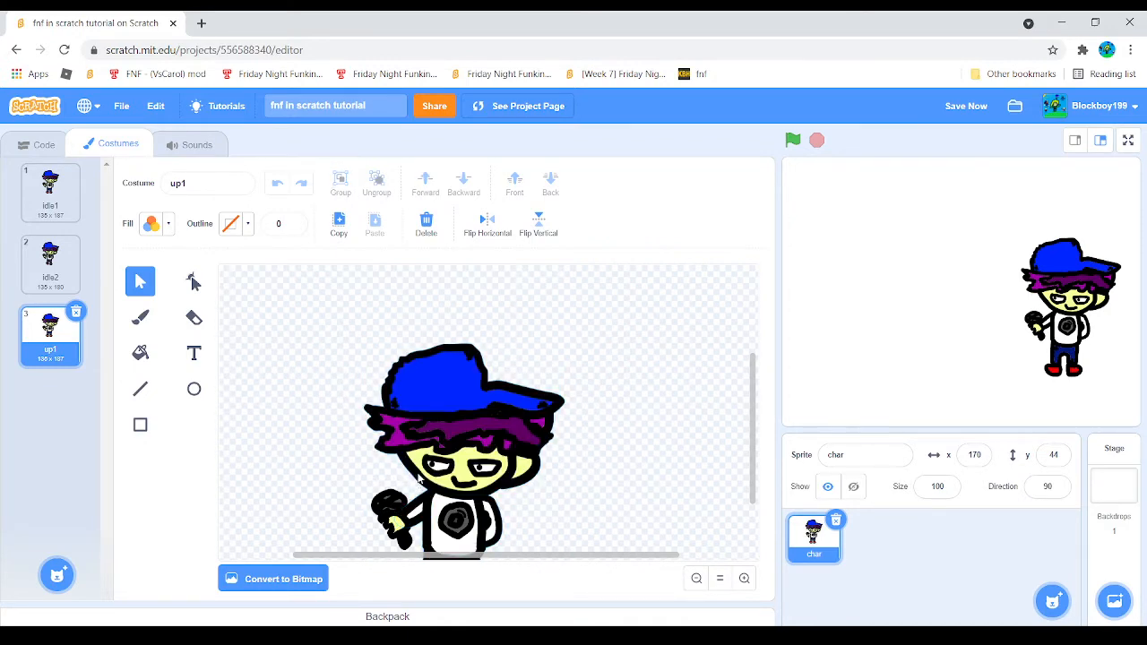
{"action": "left_click", "coordinate": [420, 479]}
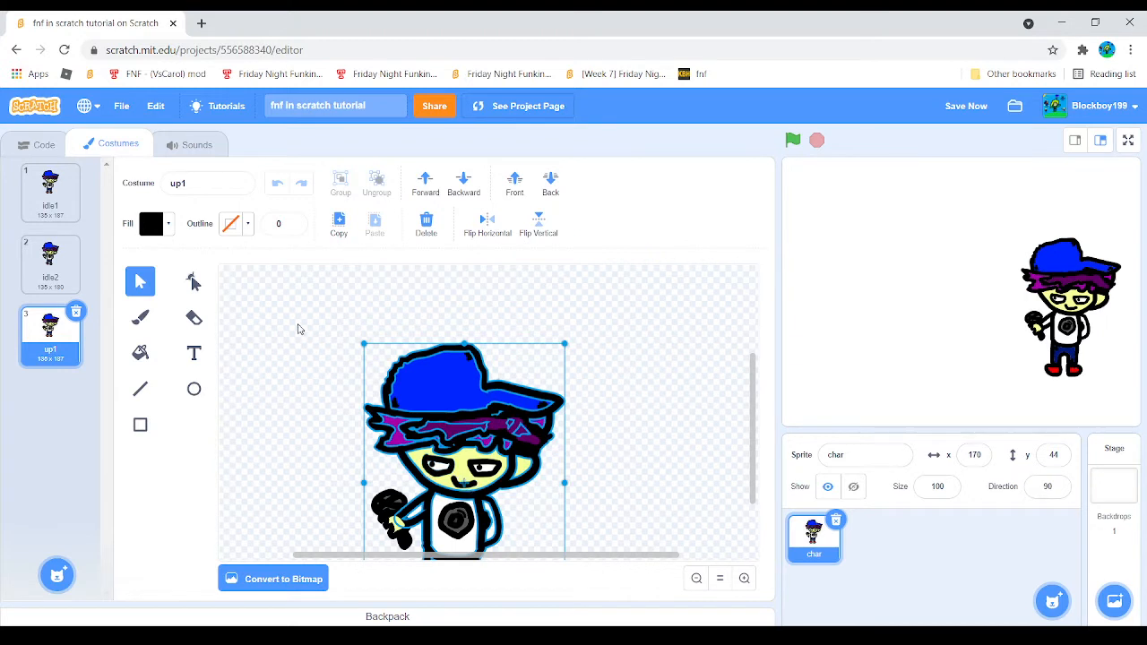
- Select the head together with the black body outline in the up1 costume and move them up slightly
{"action": "left_click_drag", "start_coordinate": [358, 363], "coordinate": [402, 382]}
{"action": "left_click_drag", "start_coordinate": [627, 472], "coordinate": [647, 481]}
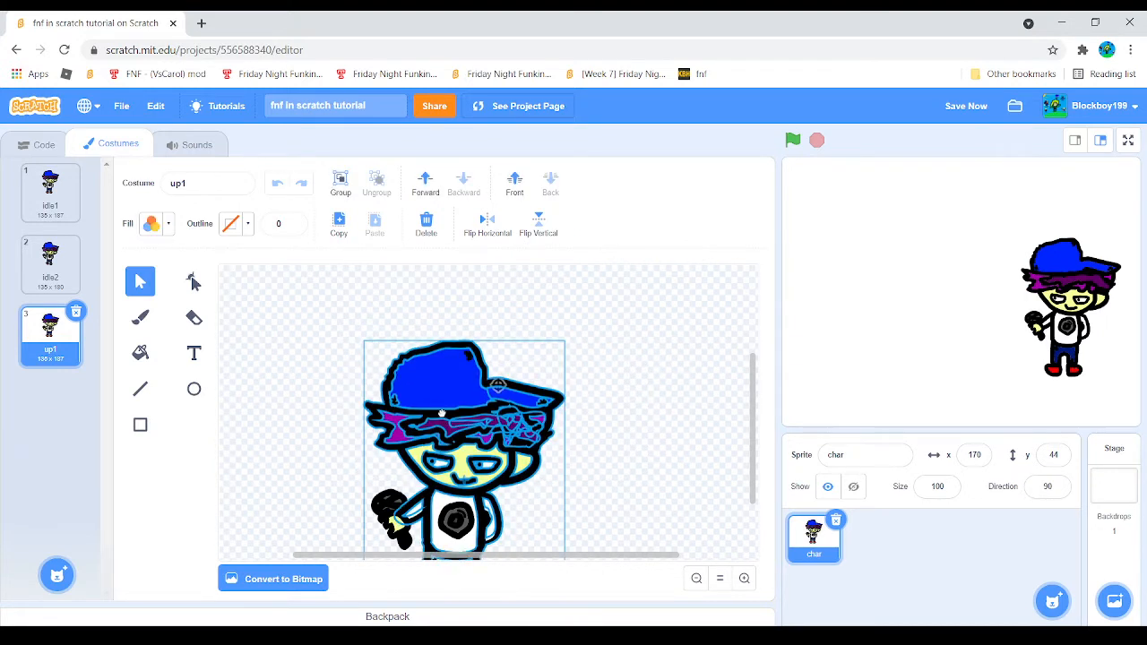
{"action": "left_click_drag", "start_coordinate": [442, 413], "coordinate": [442, 413]}
{"action": "left_click", "coordinate": [330, 379]}
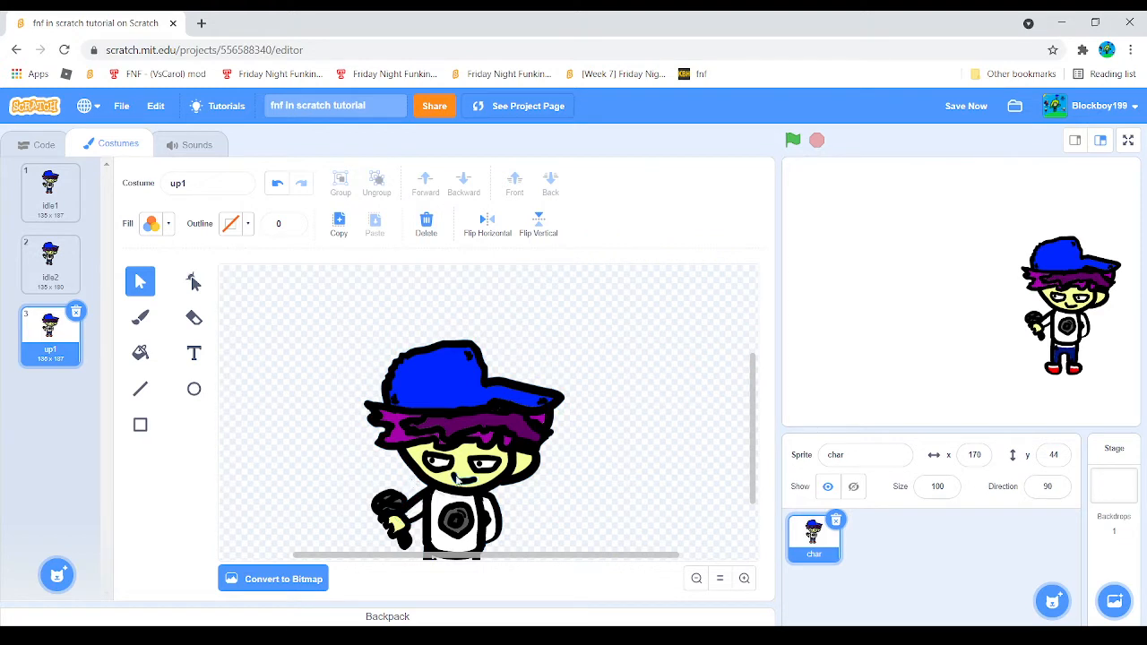
- Move the navy trousers fill up slightly to match the raised outline
{"action": "scroll", "coordinate": [453, 492], "scroll_direction": "down", "scroll_amount": 1}
{"action": "left_click_drag", "start_coordinate": [463, 476], "coordinate": [460, 470]}
{"action": "left_click", "coordinate": [529, 479]}
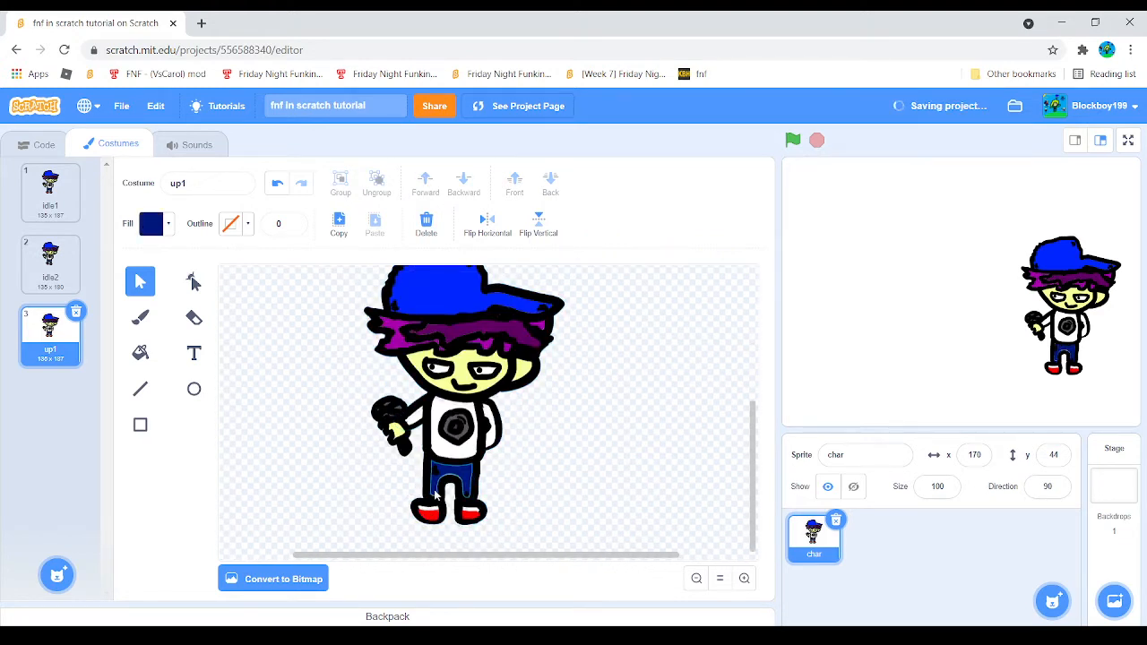
- Fit the red fills of both shoes to the raised outline by repositioning and stretching them, and send them to the back
{"action": "left_click", "coordinate": [440, 513]}
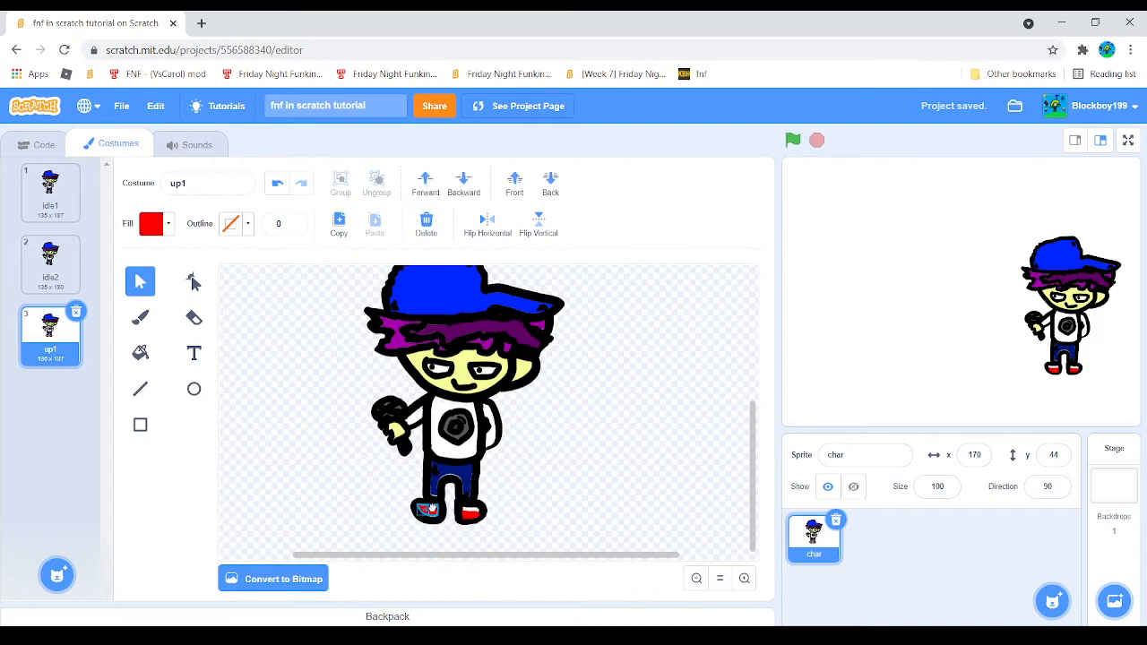
{"action": "left_click", "coordinate": [550, 183]}
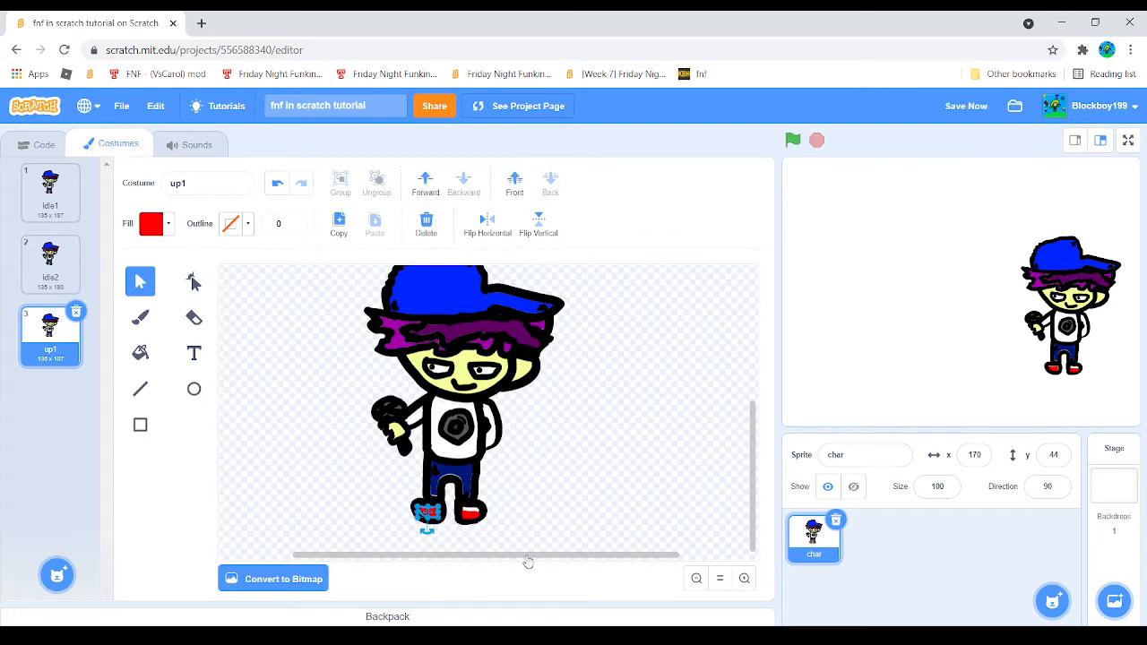
{"action": "left_click", "coordinate": [471, 513]}
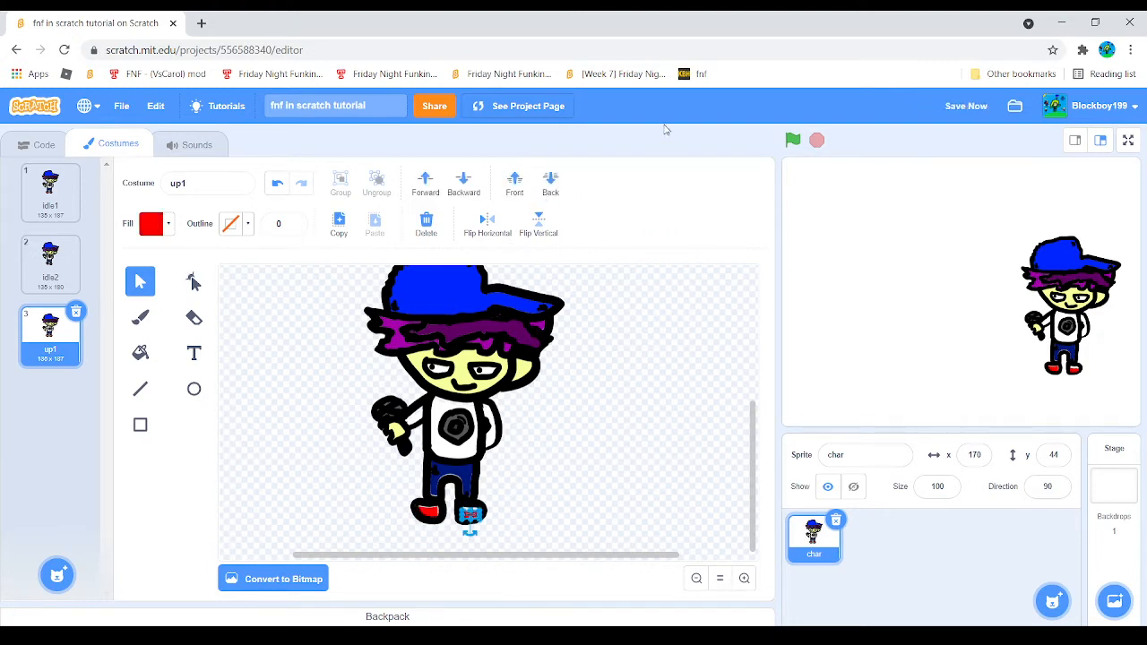
{"action": "left_click", "coordinate": [552, 183]}
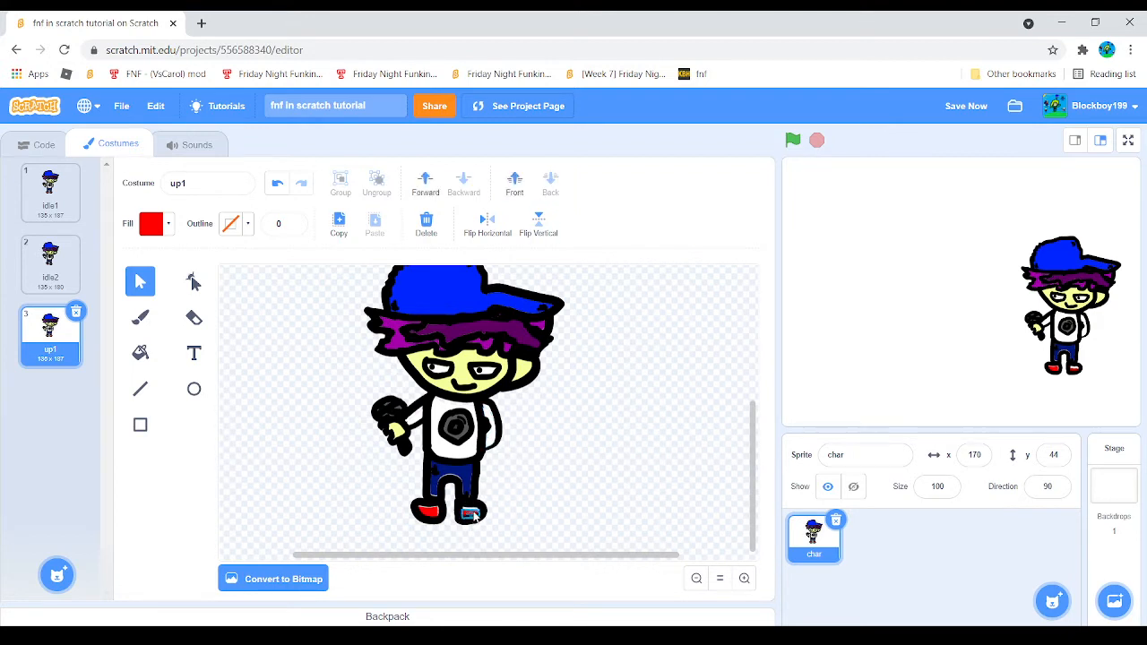
{"action": "left_click", "coordinate": [524, 513]}
{"action": "left_click", "coordinate": [427, 512]}
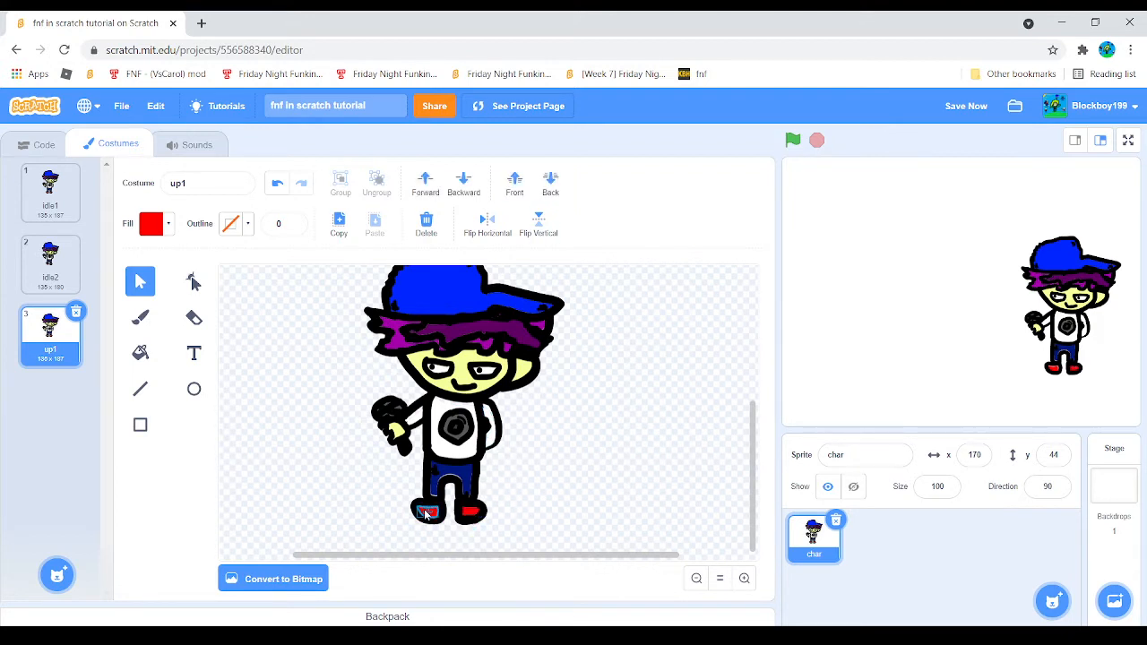
{"action": "left_click", "coordinate": [353, 472]}
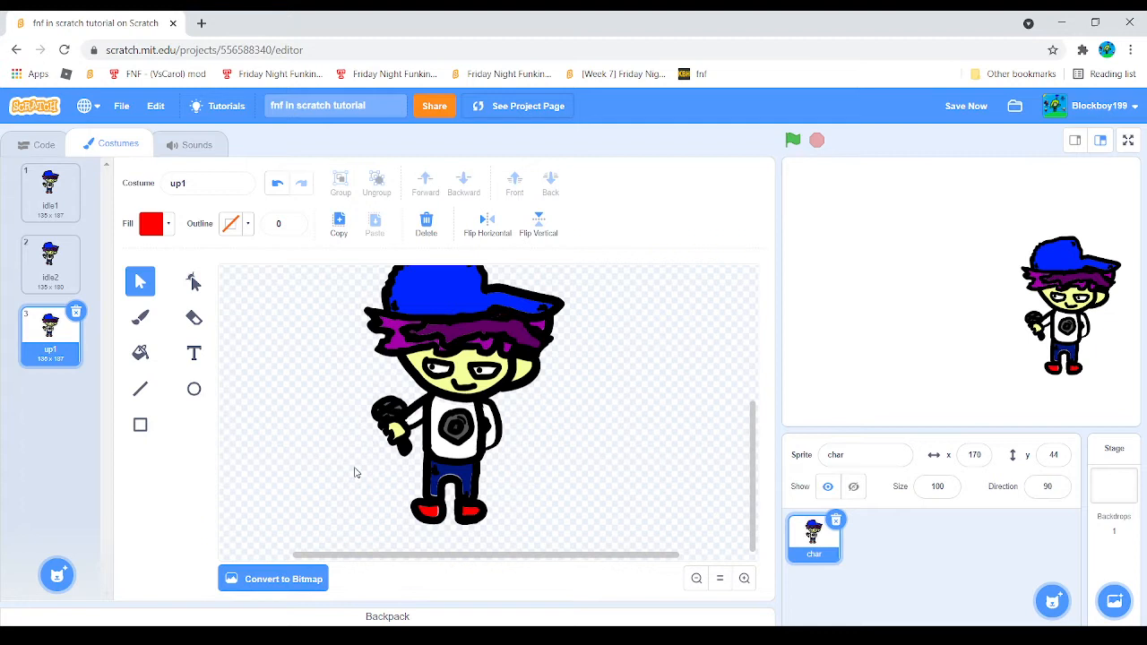
{"action": "left_click", "coordinate": [428, 512]}
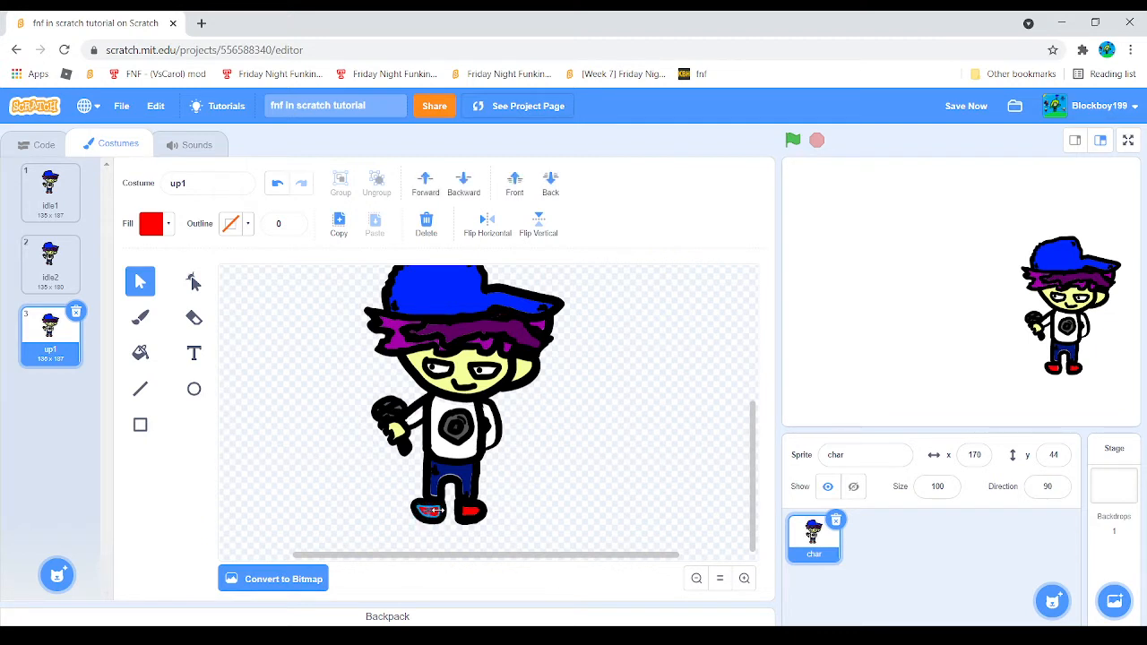
{"action": "left_click", "coordinate": [619, 494]}
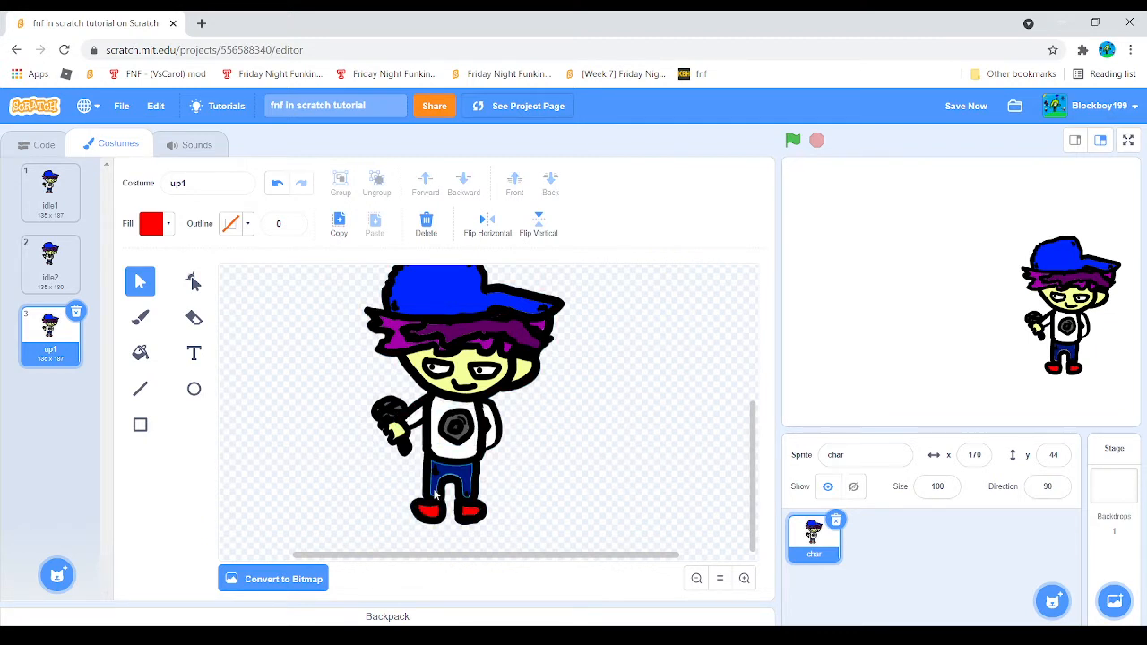
- Pick the navy of the trousers as the brush color and paint over the white gap between the legs
{"action": "left_click", "coordinate": [139, 318]}
{"action": "left_click", "coordinate": [160, 223]}
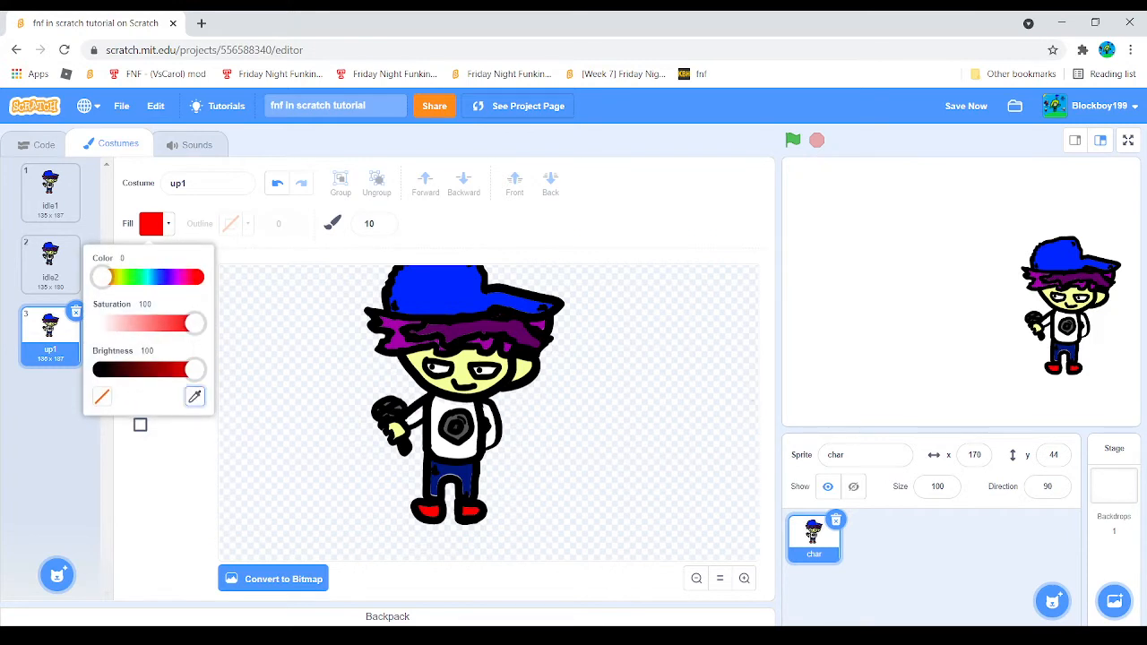
{"action": "left_click", "coordinate": [195, 396]}
{"action": "left_click", "coordinate": [449, 473]}
{"action": "left_click", "coordinate": [461, 484]}
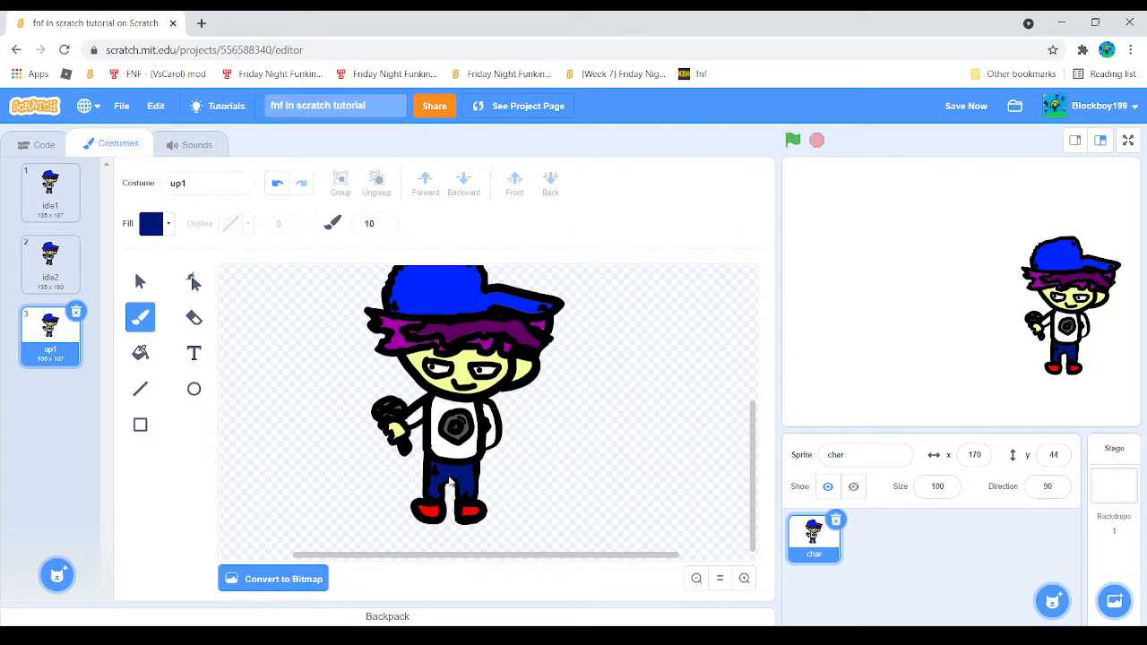
- Send the painted navy trousers shape to the back, behind the black outline
{"action": "left_click", "coordinate": [140, 282]}
{"action": "left_click", "coordinate": [455, 484]}
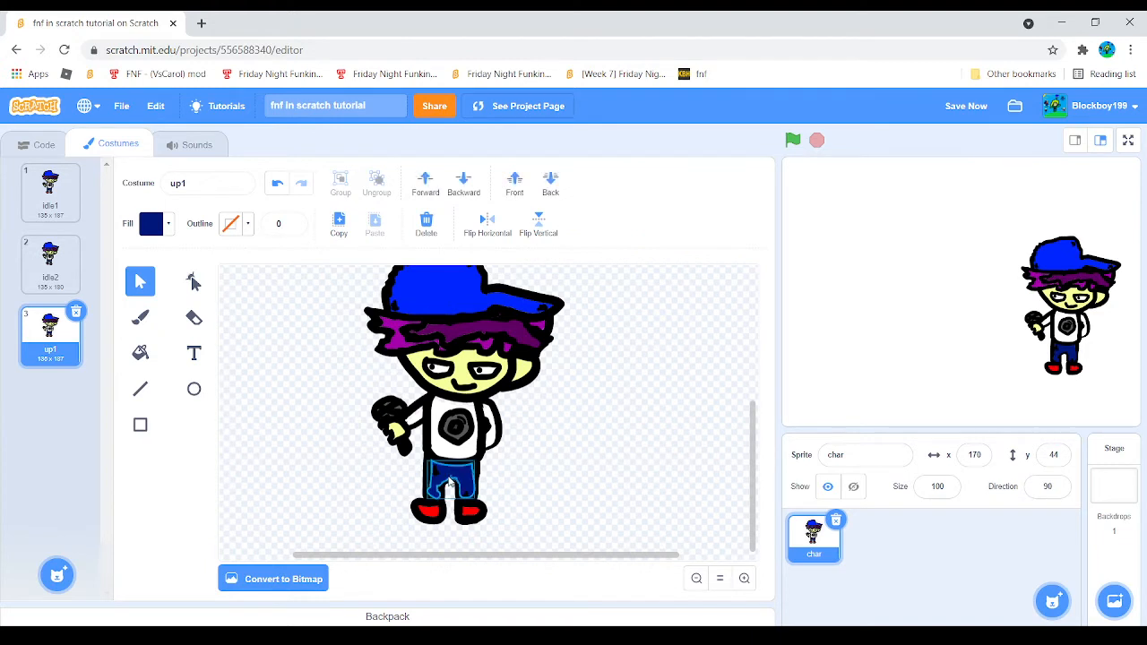
{"action": "left_click", "coordinate": [548, 183]}
{"action": "left_click", "coordinate": [578, 451]}
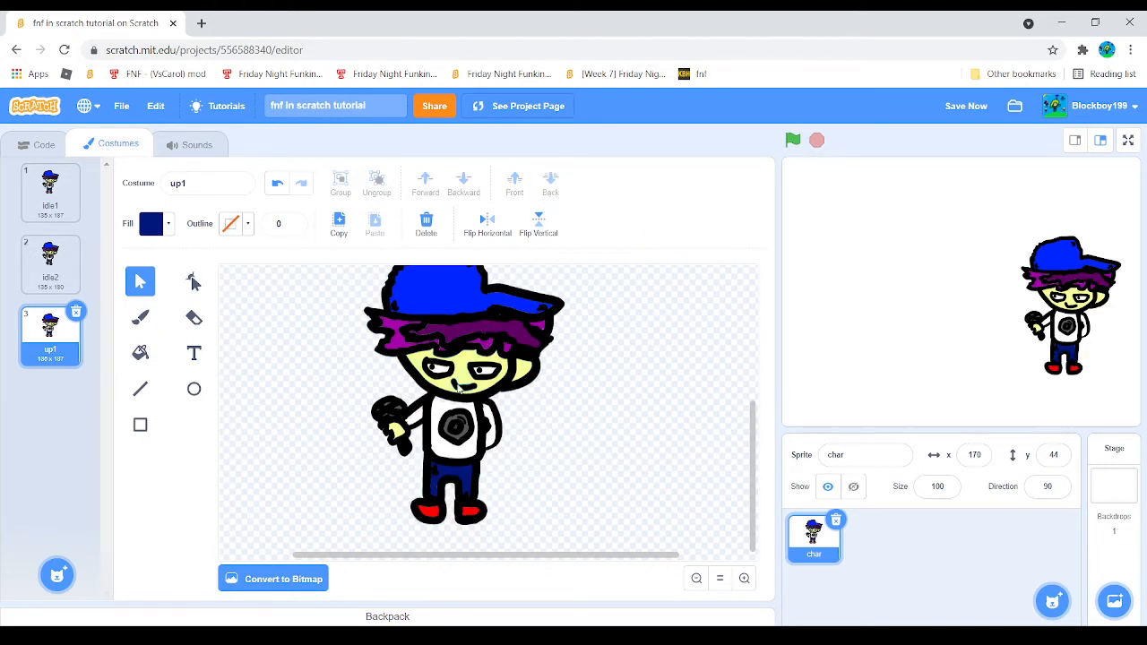
- Compare with the idle1 costume, return to up1, and move the head and black outline up slightly again
{"action": "left_click", "coordinate": [40, 192]}
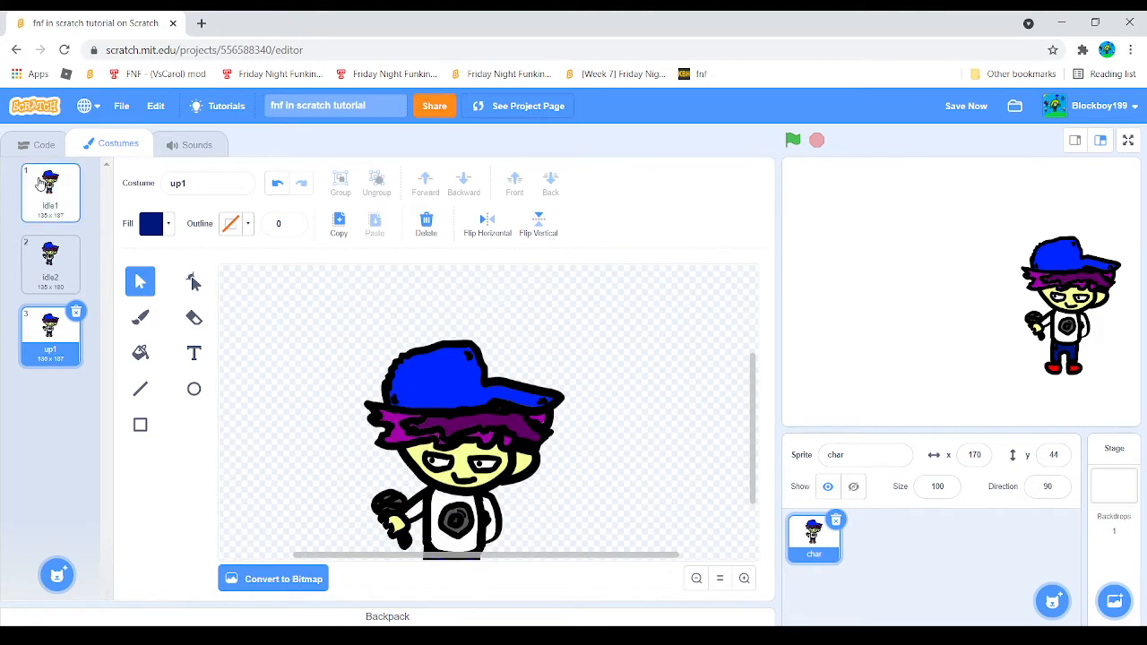
{"action": "left_click", "coordinate": [40, 324]}
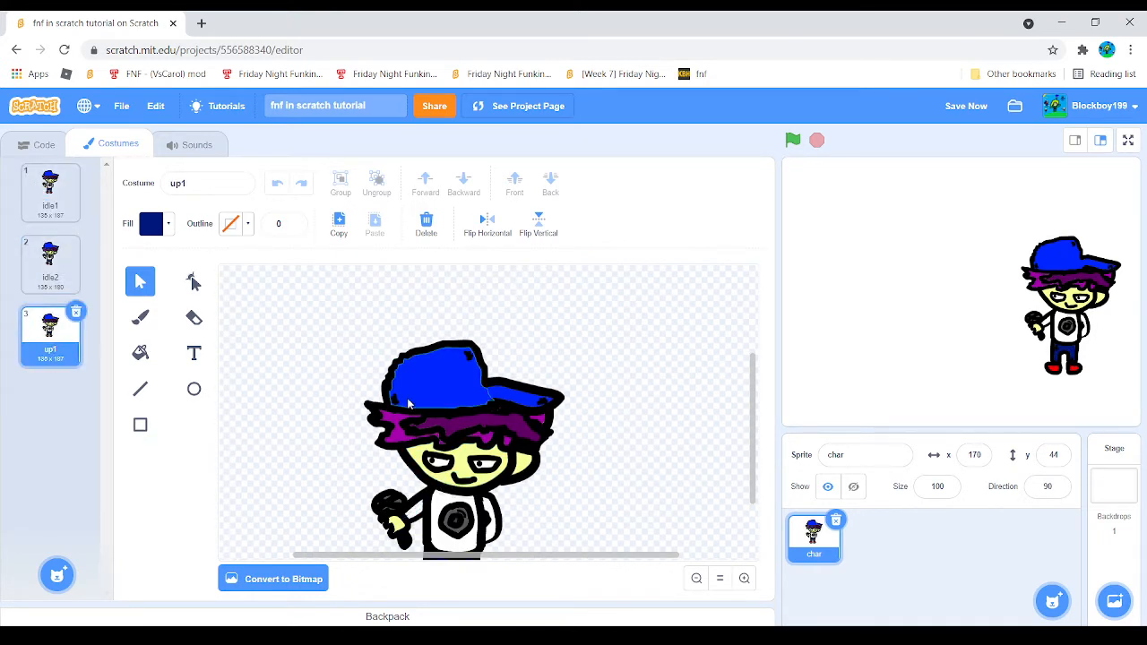
{"action": "left_click_drag", "start_coordinate": [612, 478], "coordinate": [560, 472]}
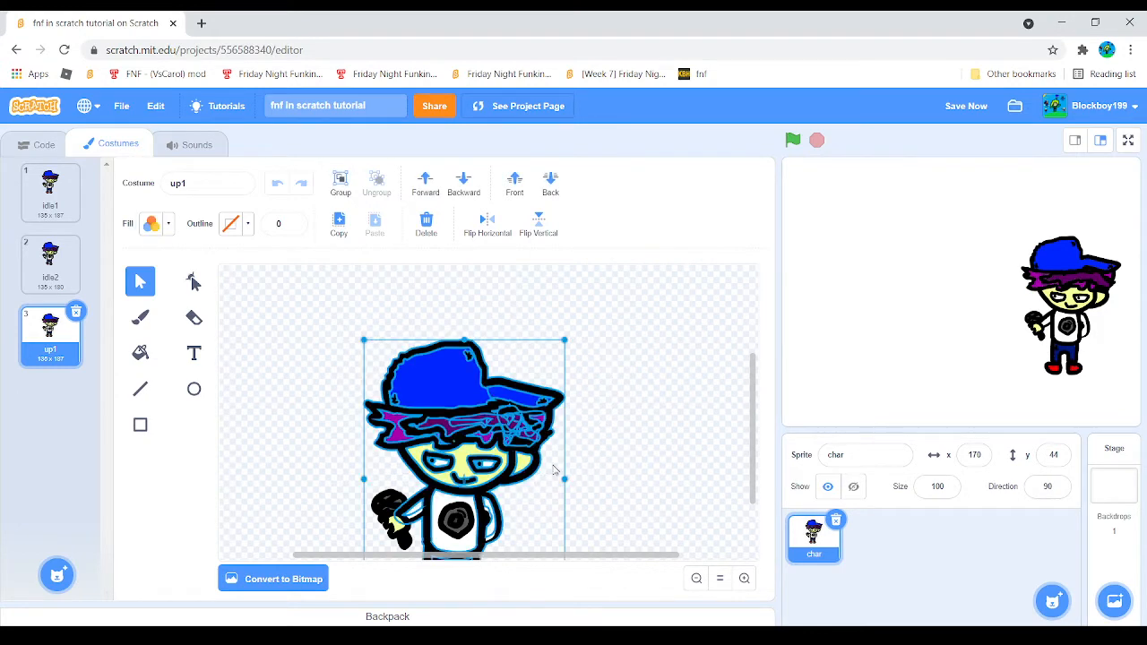
{"action": "left_click", "coordinate": [607, 469]}
- Move the navy trousers fill up into the raised outline and send it to the back
{"action": "scroll", "coordinate": [606, 468], "scroll_direction": "down", "scroll_amount": 2}
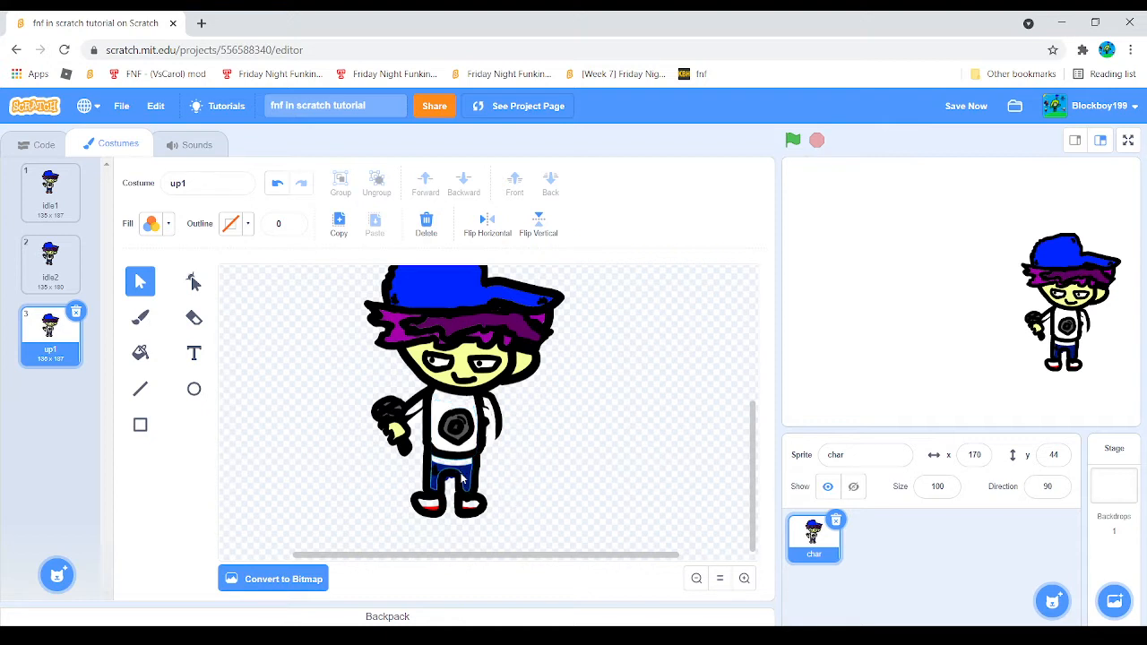
{"action": "left_click", "coordinate": [464, 478]}
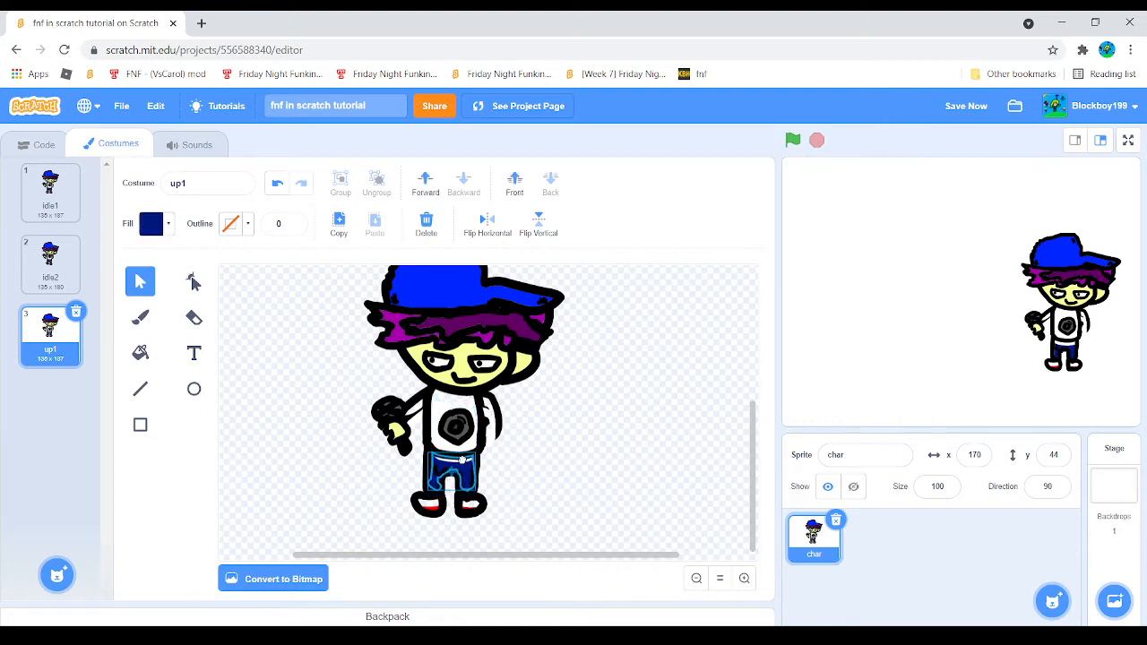
{"action": "left_click", "coordinate": [514, 182]}
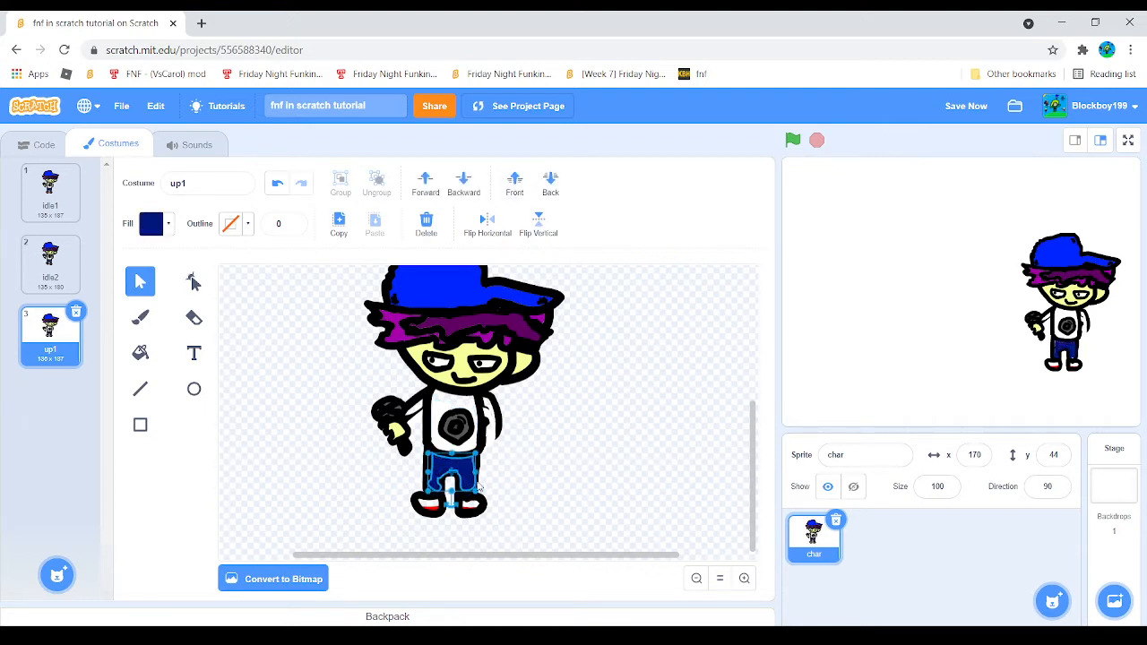
{"action": "left_click", "coordinate": [540, 186]}
{"action": "left_click", "coordinate": [514, 469]}
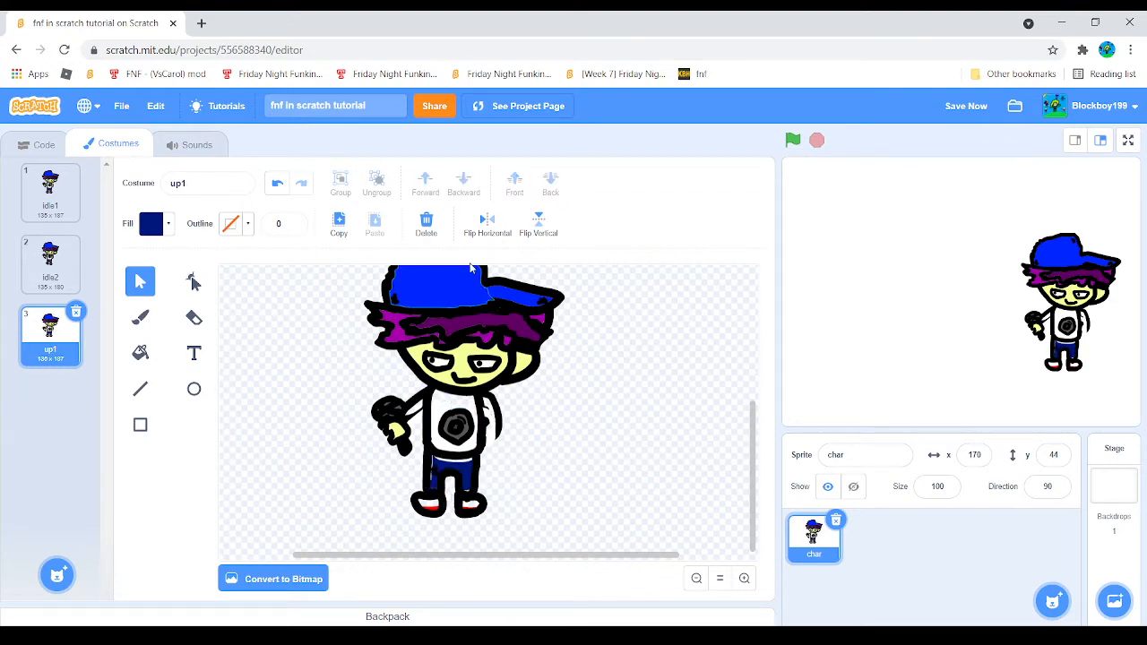
- Send the white shirt fill to the back and move it up to fit inside the raised outline
{"action": "left_click", "coordinate": [467, 462]}
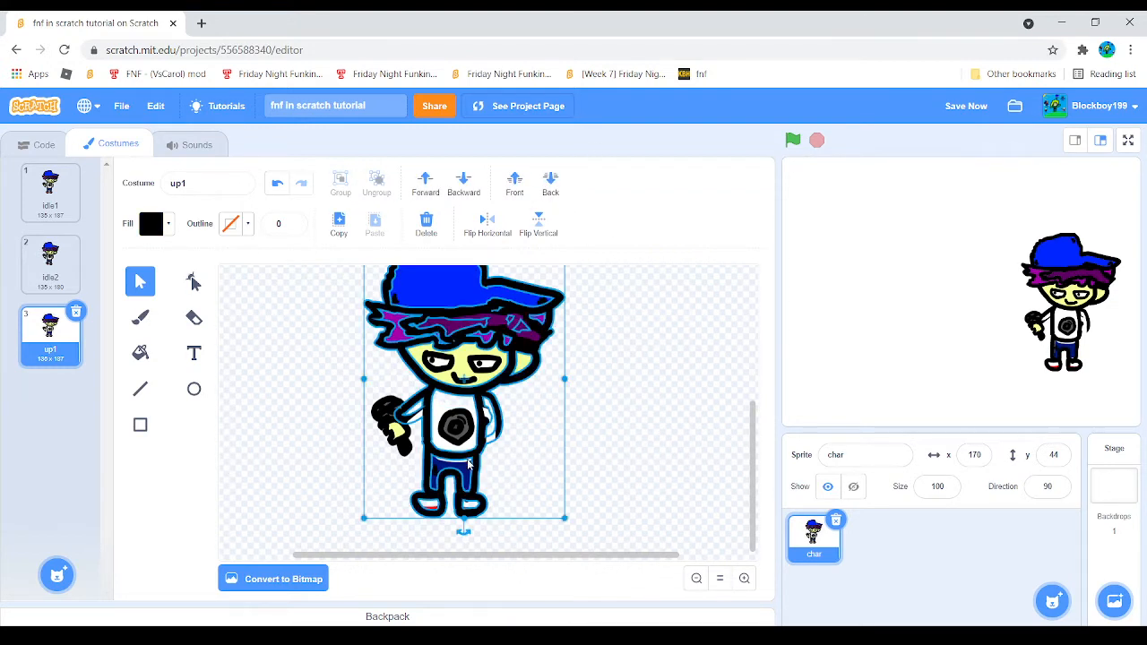
{"action": "left_click", "coordinate": [463, 435]}
{"action": "left_click", "coordinate": [467, 446]}
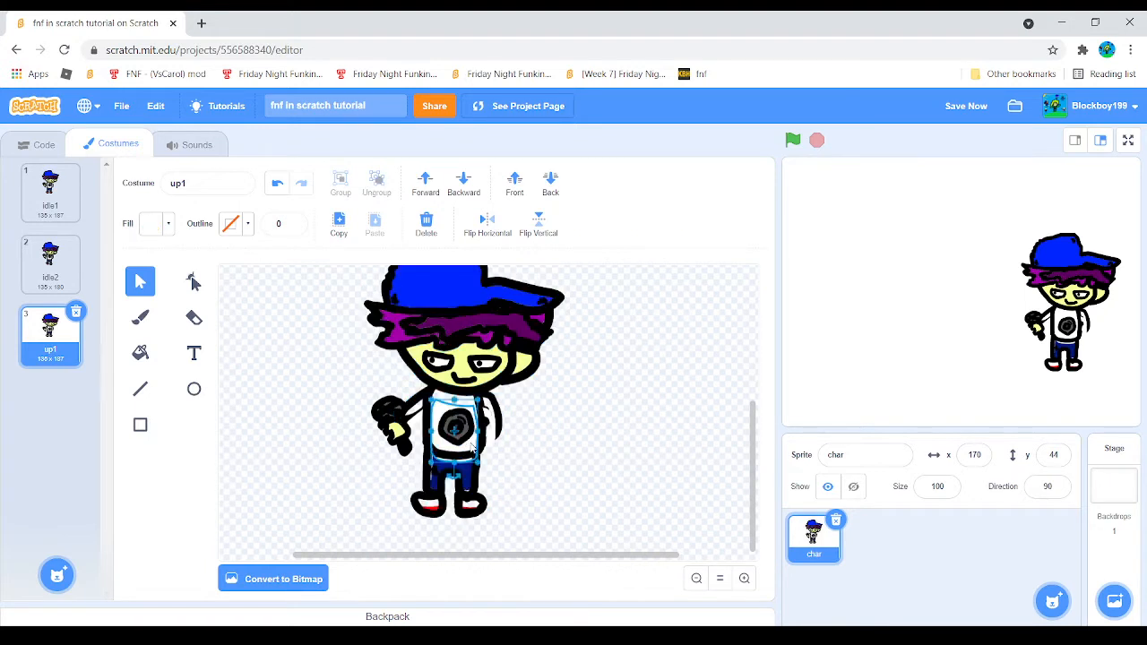
{"action": "left_click", "coordinate": [550, 180]}
{"action": "left_click", "coordinate": [671, 439]}
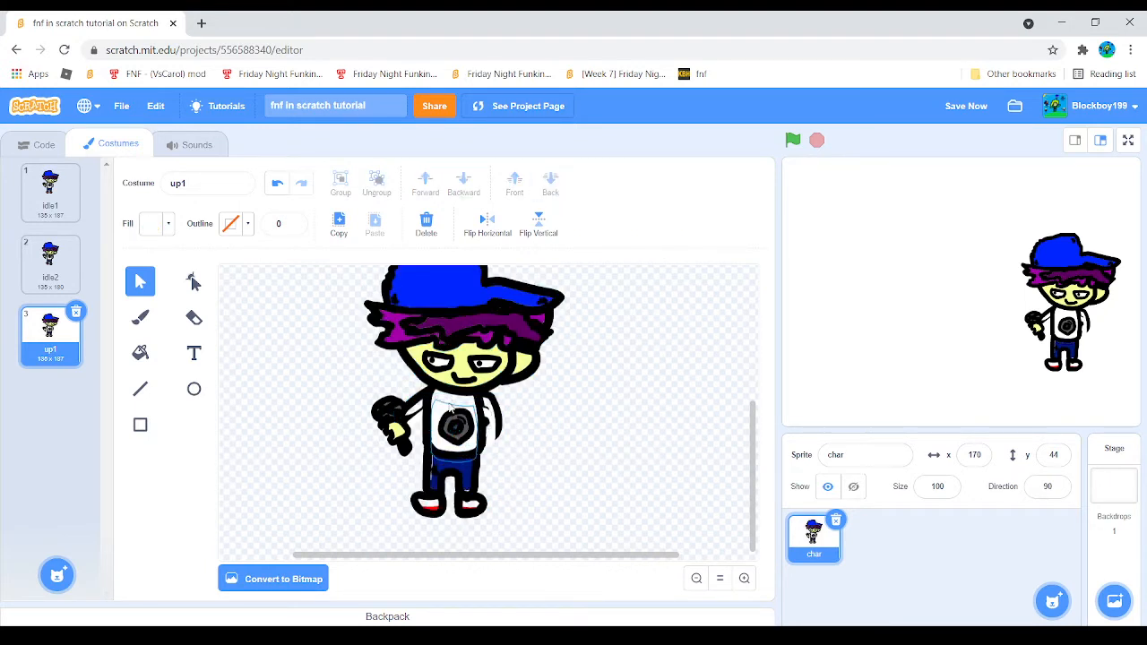
{"action": "left_click_drag", "start_coordinate": [443, 405], "coordinate": [442, 396]}
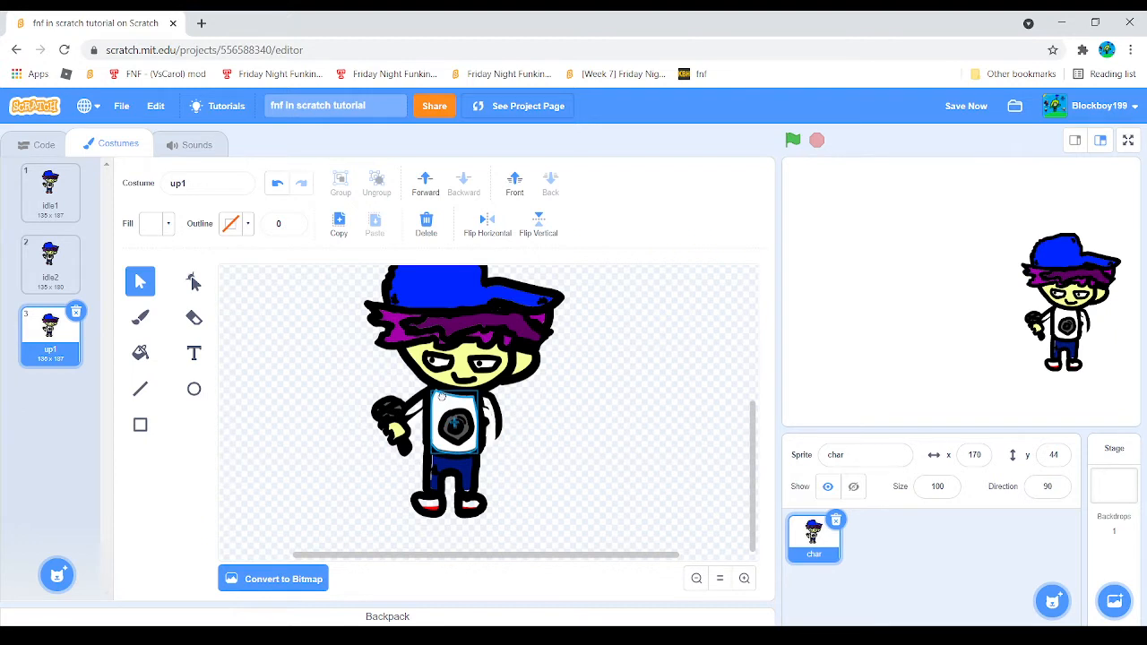
{"action": "left_click", "coordinate": [579, 430]}
- Adjust the navy trousers fill and extend the red fills of both shoes upward to close the white gaps
{"action": "left_click", "coordinate": [431, 481]}
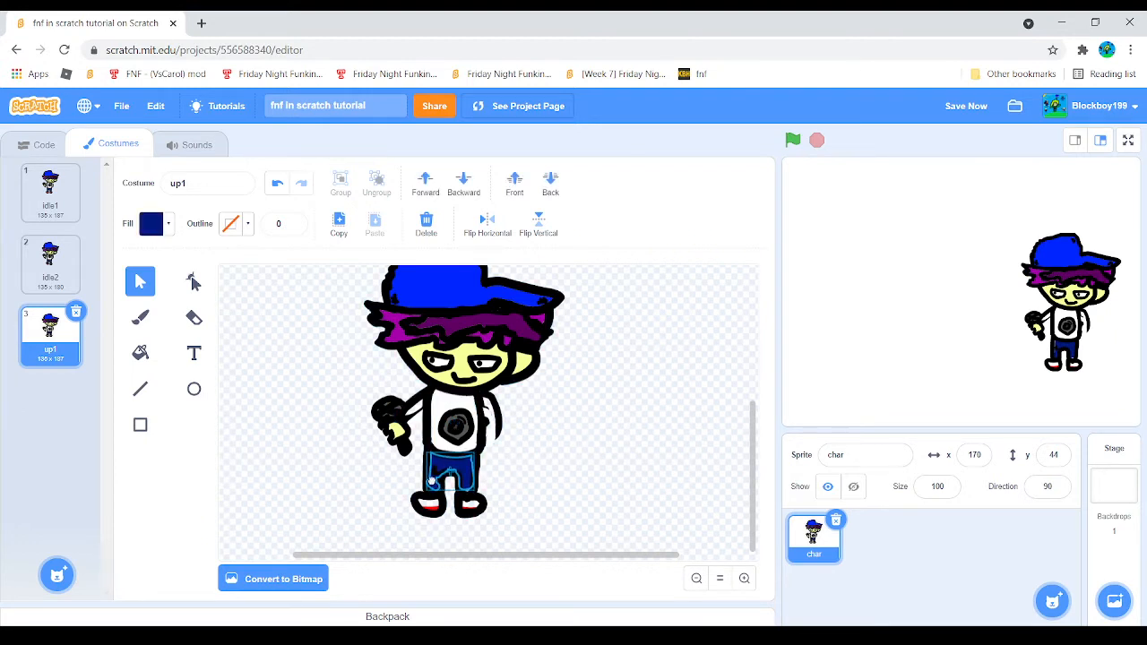
{"action": "left_click", "coordinate": [578, 478]}
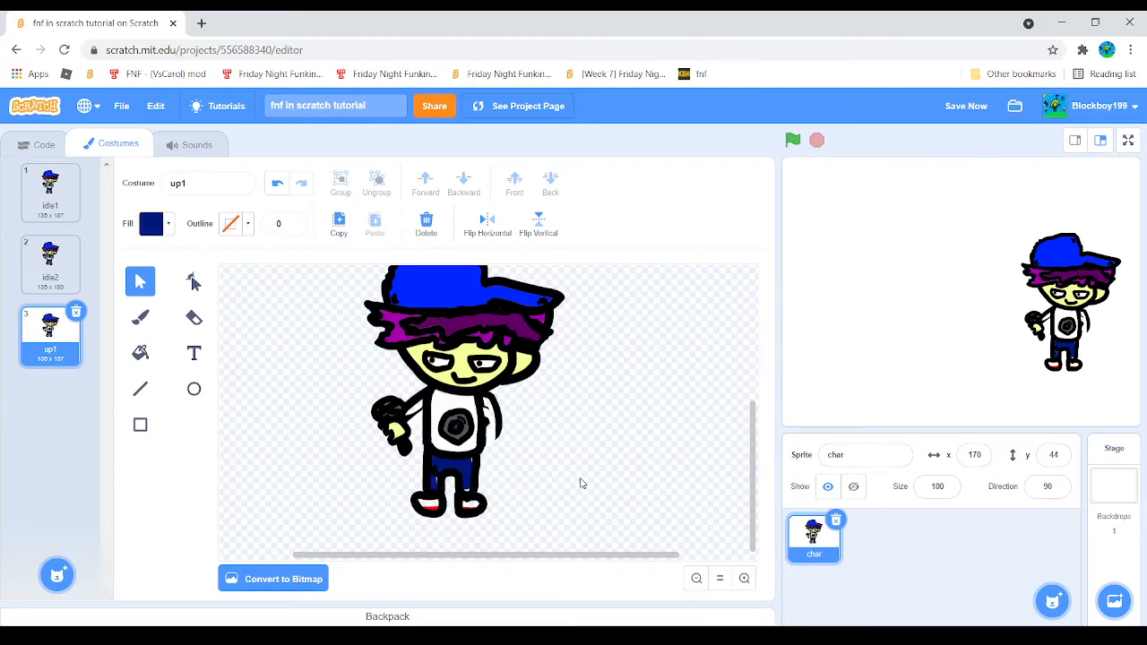
{"action": "left_click", "coordinate": [468, 509]}
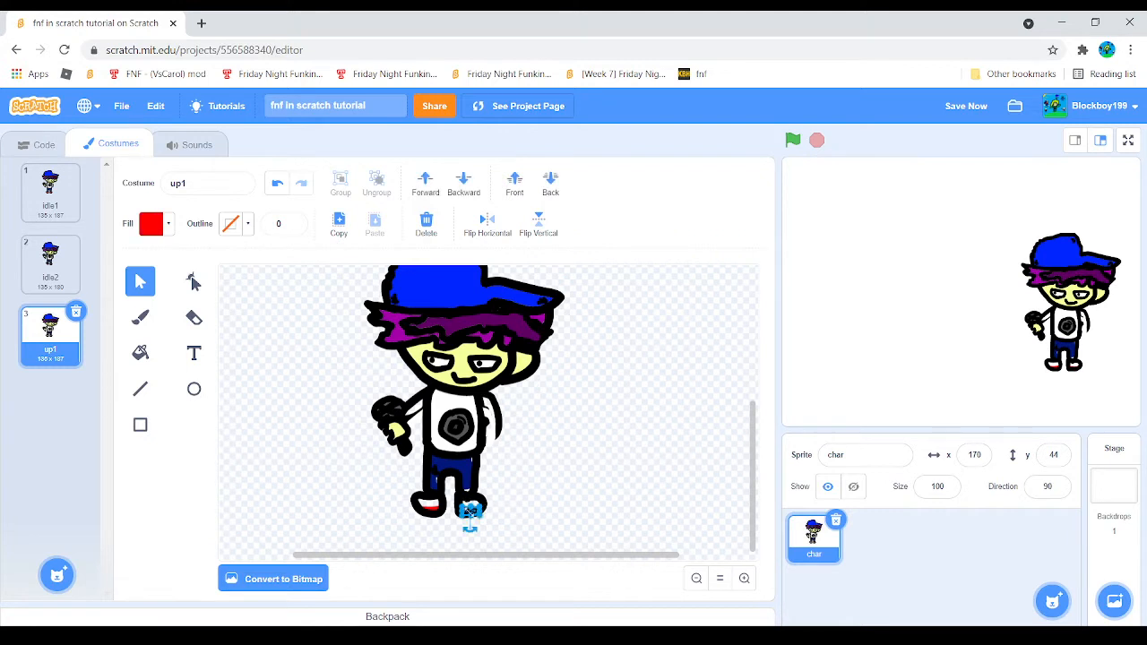
{"action": "left_click_drag", "start_coordinate": [470, 510], "coordinate": [467, 498]}
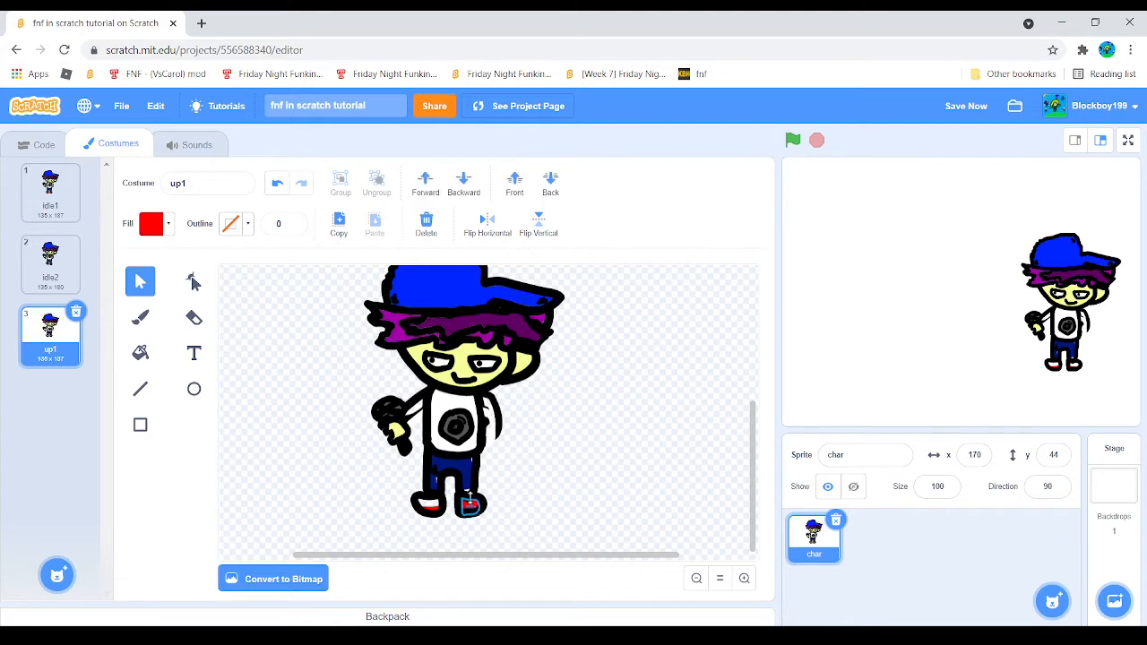
{"action": "left_click", "coordinate": [428, 508]}
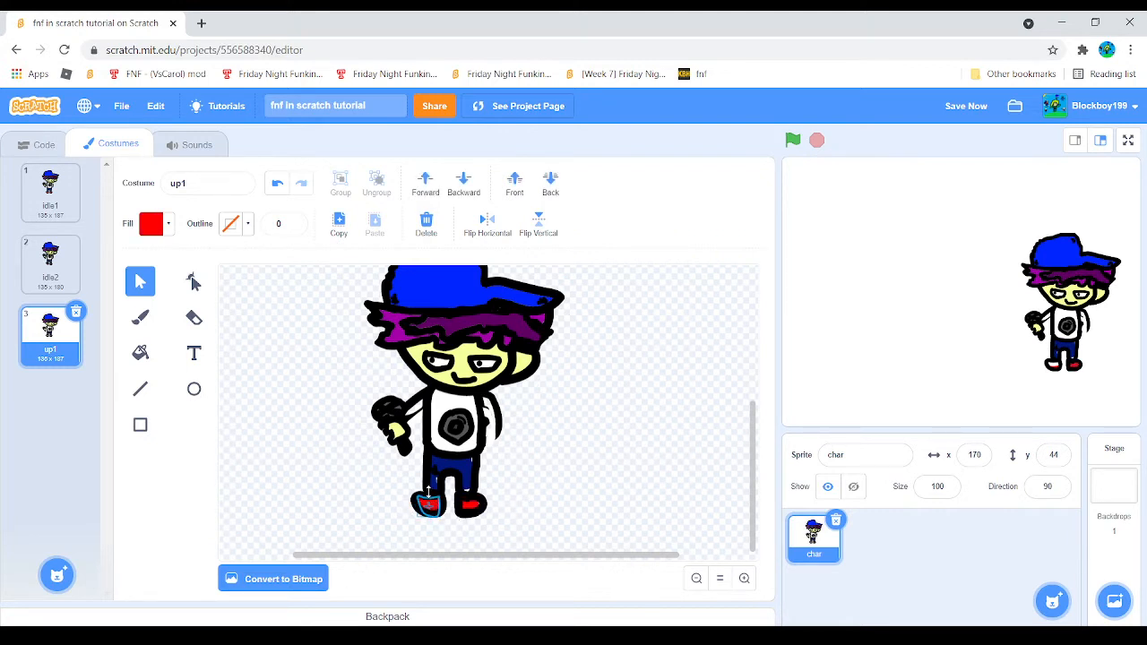
- Send the white fill of the arm without the microphone to the back so it sits behind the black outline
{"action": "left_click", "coordinate": [570, 501]}
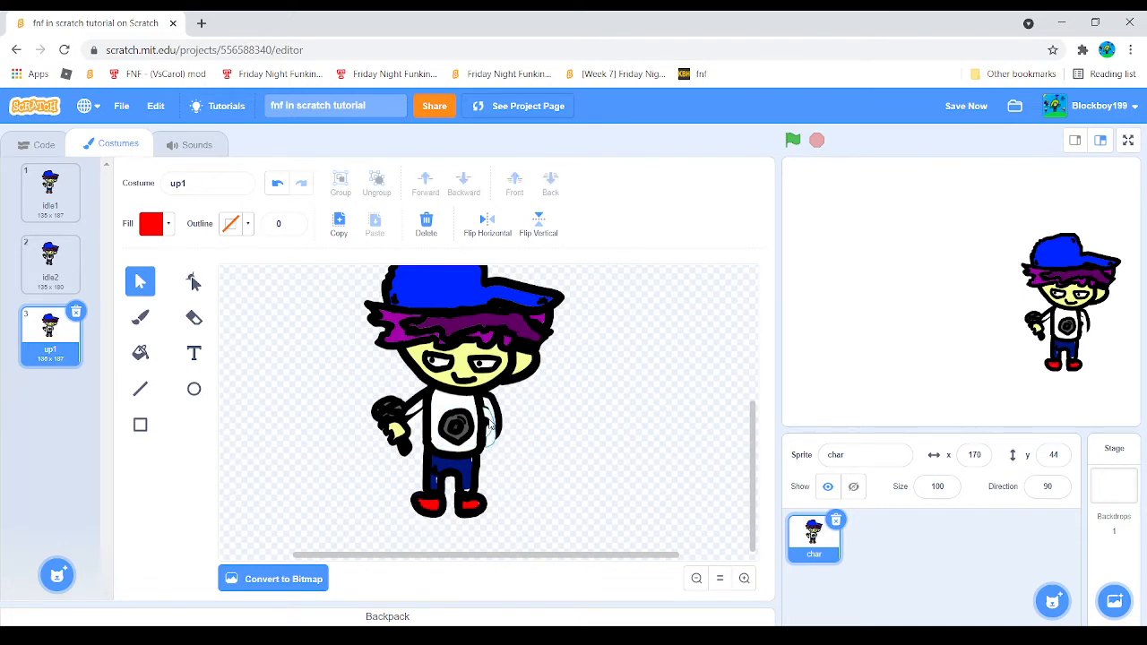
{"action": "left_click", "coordinate": [491, 431]}
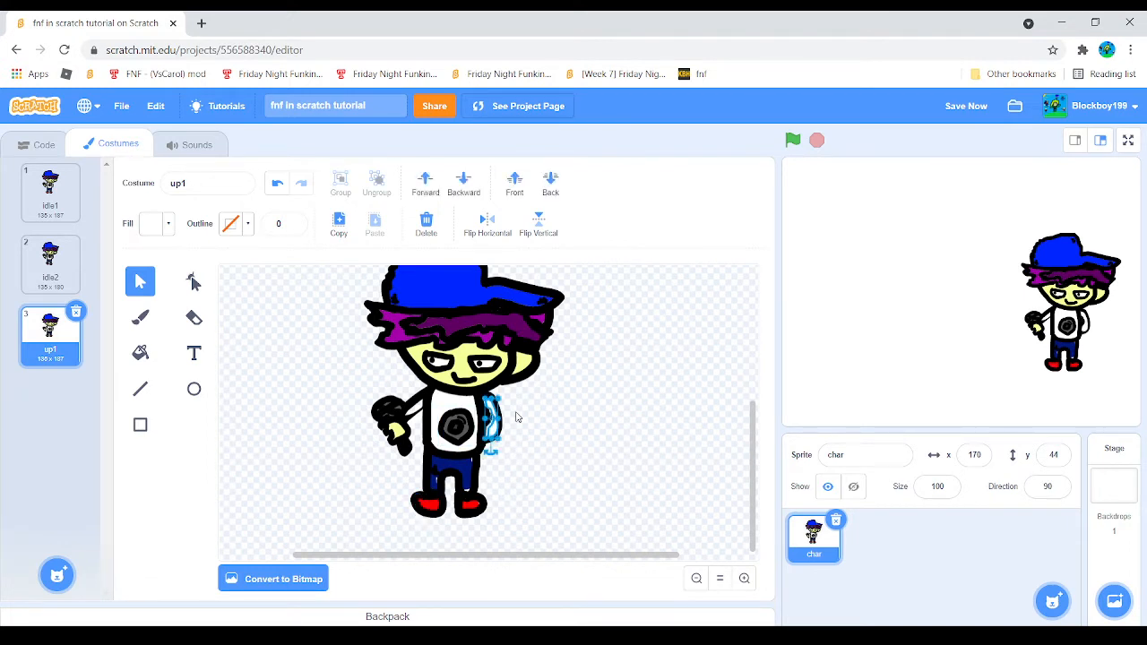
{"action": "left_click", "coordinate": [547, 184]}
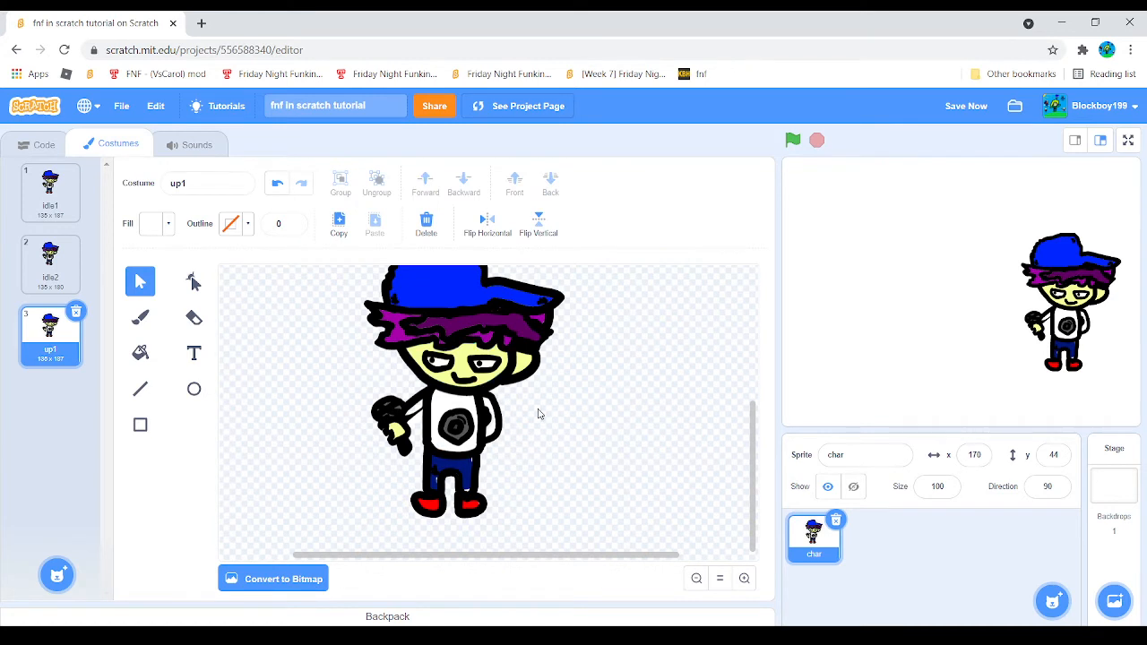
{"action": "scroll", "coordinate": [423, 499], "scroll_direction": "up", "scroll_amount": 2}
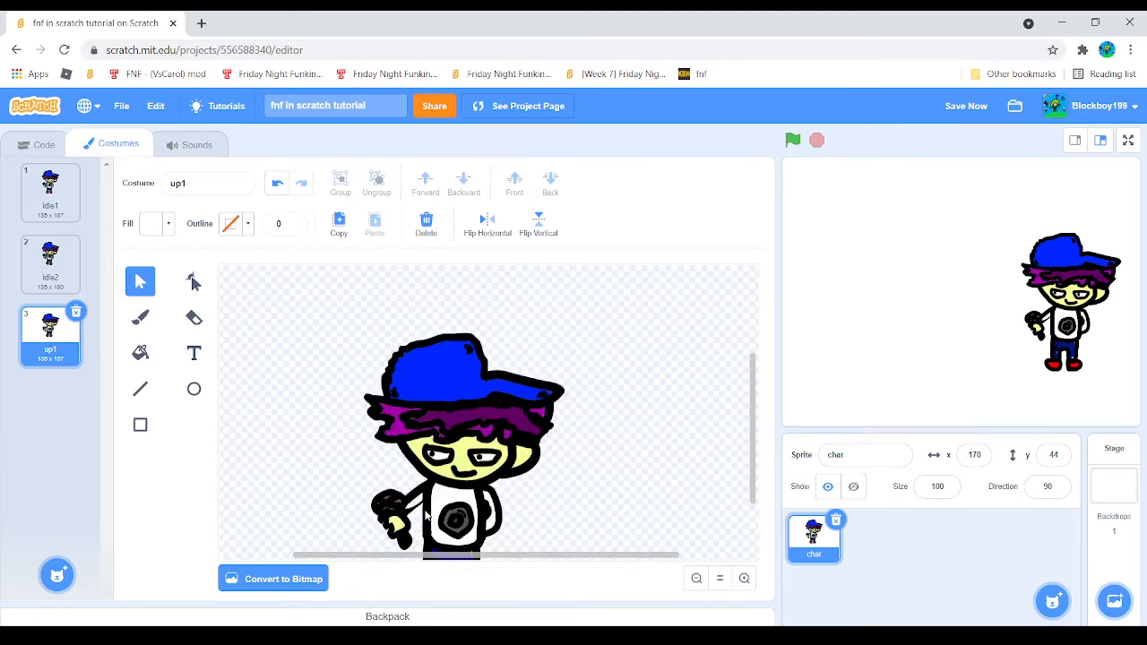
- Try restacking the character's black outline to the front and to the back, and undo both changes
{"action": "left_click", "coordinate": [427, 516]}
{"action": "left_click", "coordinate": [606, 353]}
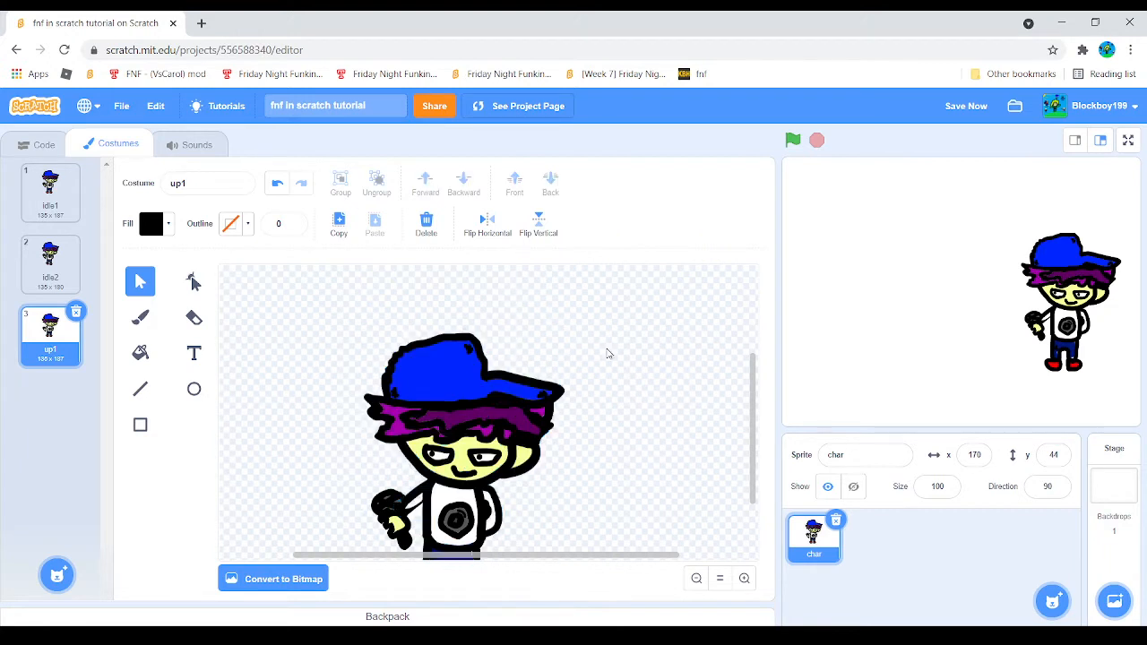
{"action": "left_click", "coordinate": [412, 508]}
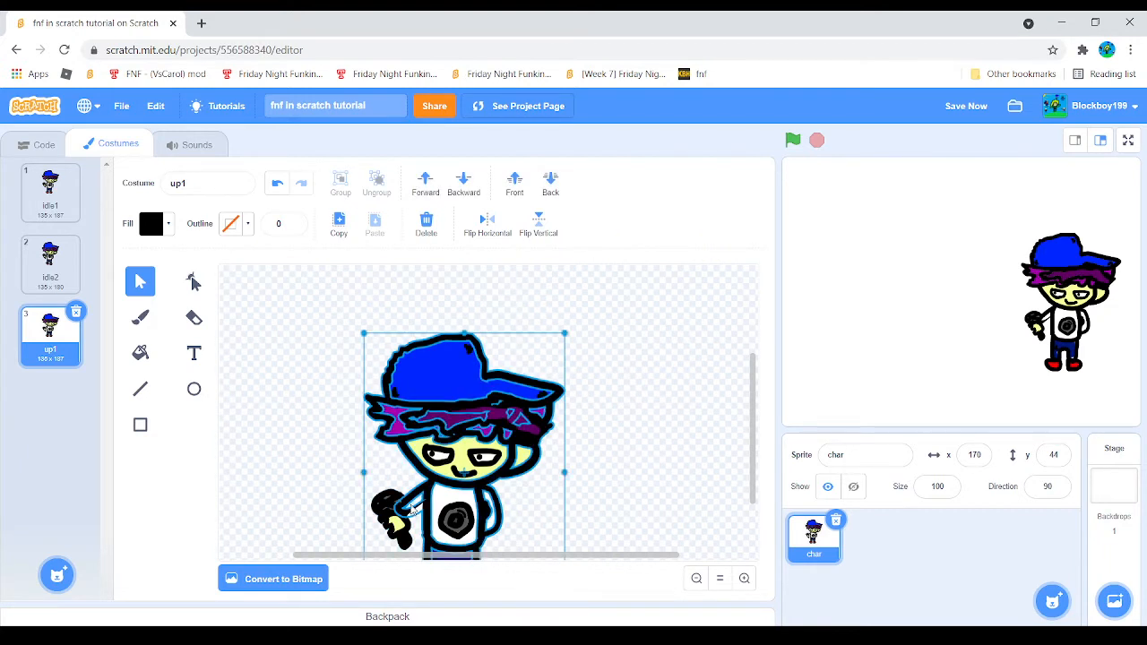
{"action": "left_click", "coordinate": [515, 184]}
{"action": "left_click", "coordinate": [545, 199]}
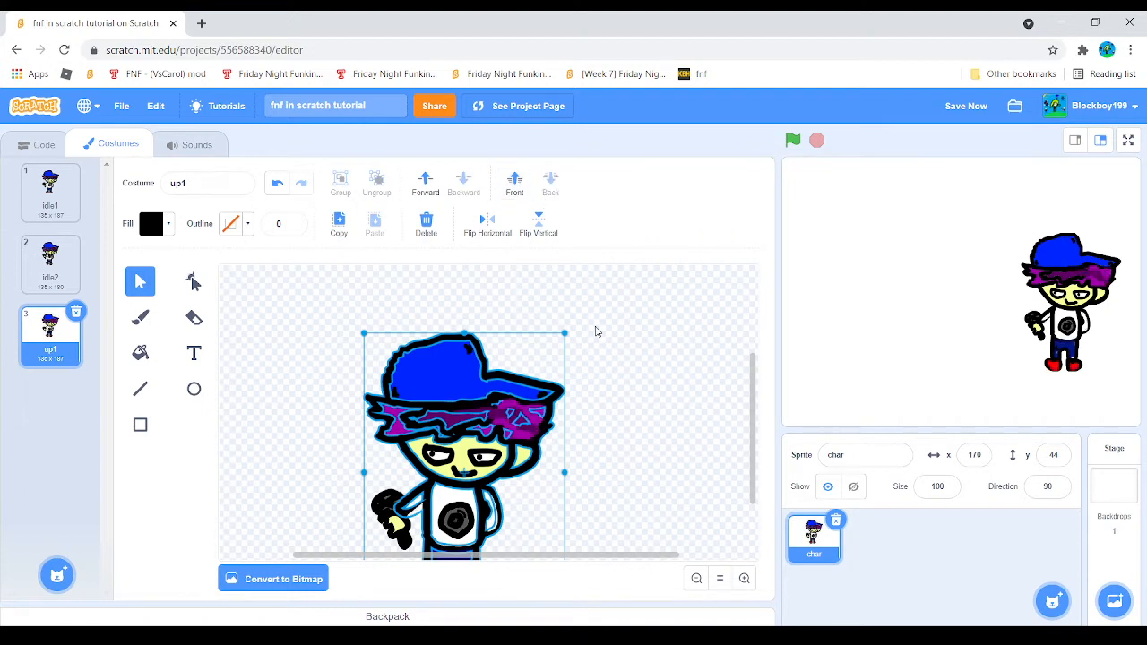
{"action": "left_click", "coordinate": [598, 330]}
{"action": "left_click", "coordinate": [277, 183]}
{"action": "left_click", "coordinate": [277, 183]}
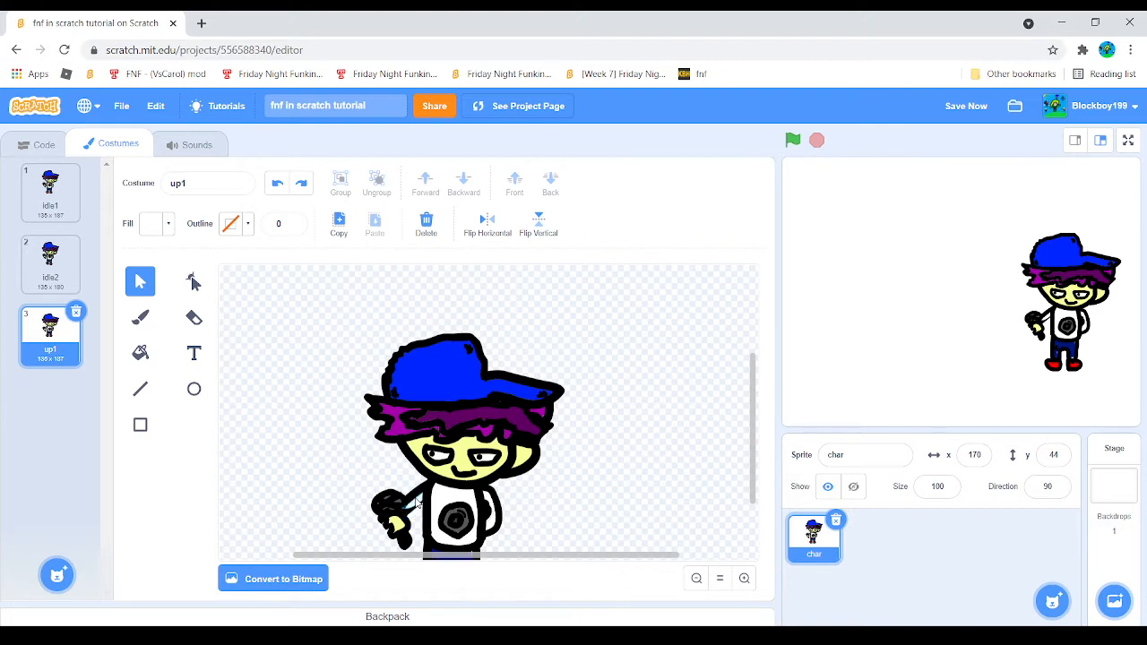
- Delete the smiling mouth from the face and brush a black open-mouth outline, size 10, above the cap
{"action": "left_click", "coordinate": [484, 468]}
{"action": "left_click", "coordinate": [464, 473]}
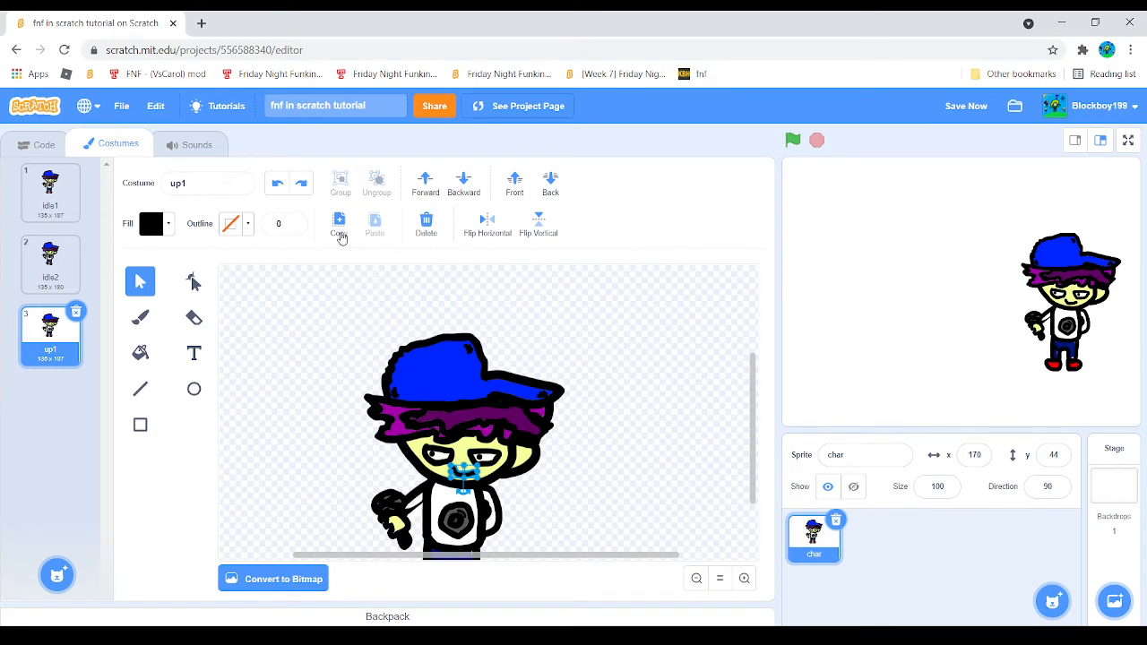
{"action": "left_click", "coordinate": [247, 311]}
{"action": "left_click", "coordinate": [140, 317]}
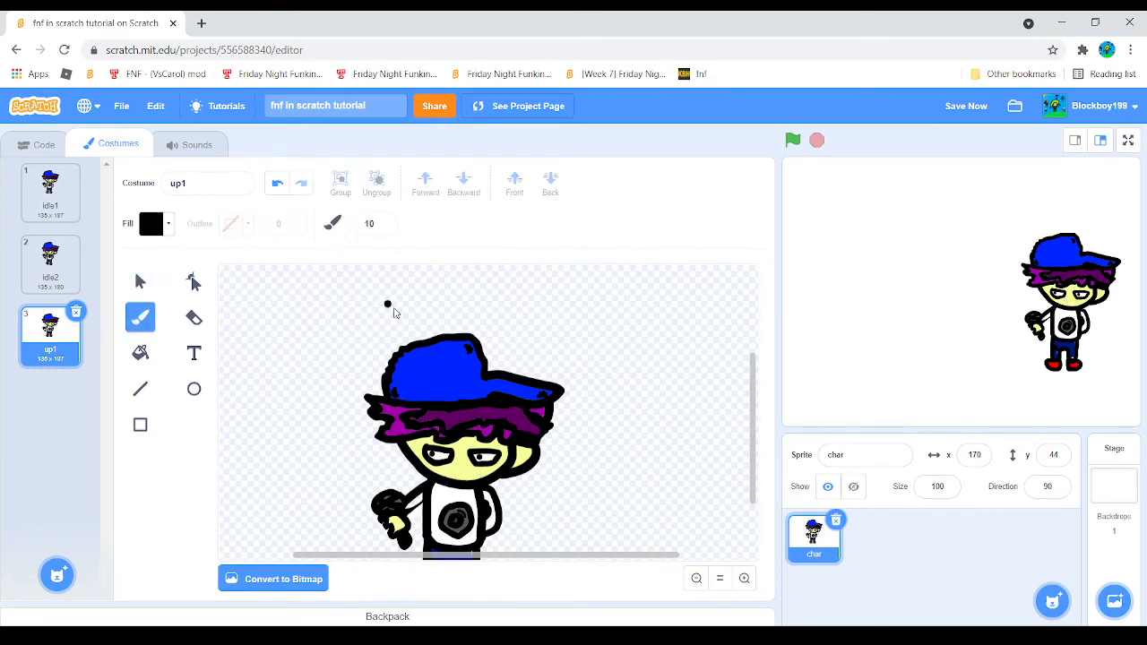
{"action": "mouse_move", "coordinate": [394, 309]}
{"action": "left_mouse_down"}
{"action": "mouse_move", "coordinate": [425, 308]}
{"action": "mouse_move", "coordinate": [436, 330]}
{"action": "mouse_move", "coordinate": [404, 333]}
{"action": "mouse_move", "coordinate": [397, 315]}
{"action": "left_mouse_up"}
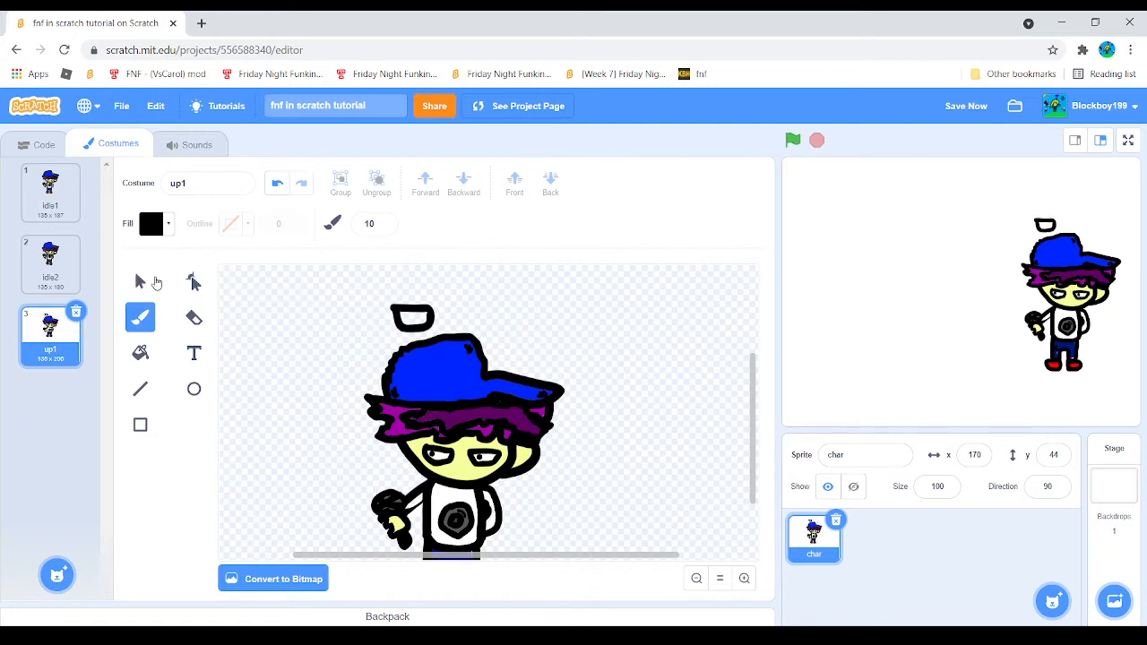
- Set the brush fill to red with color 0, saturation 100 and brightness 100, and paint the inside of the open mouth
{"action": "left_click", "coordinate": [141, 282]}
{"action": "left_click", "coordinate": [415, 319]}
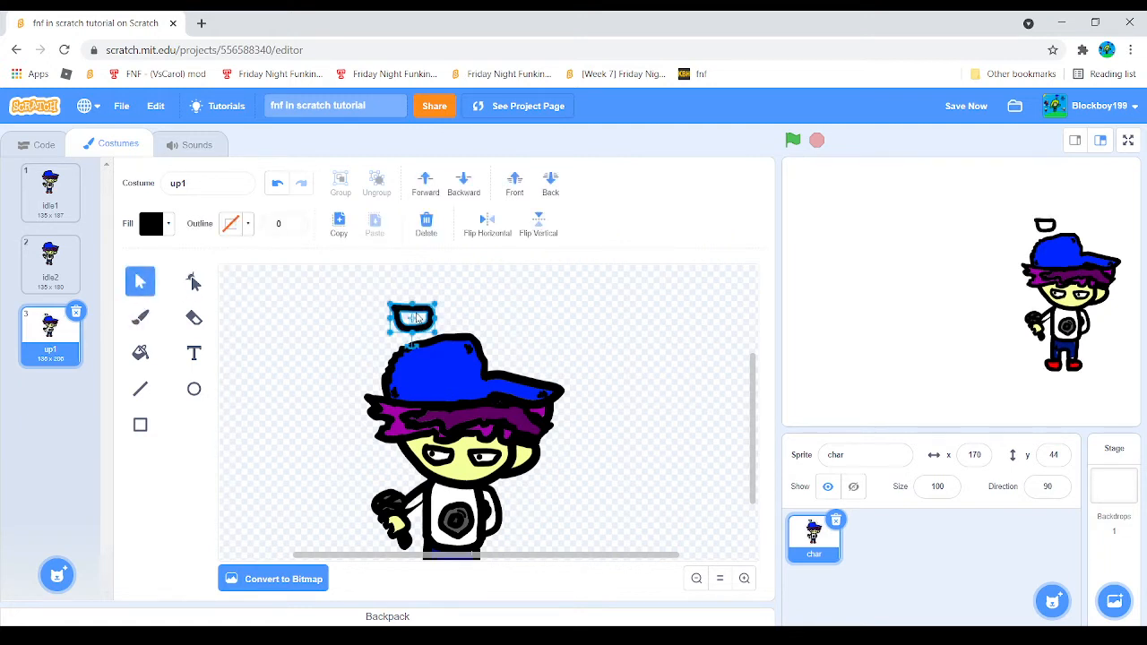
{"action": "left_click", "coordinate": [140, 317]}
{"action": "left_click", "coordinate": [150, 224]}
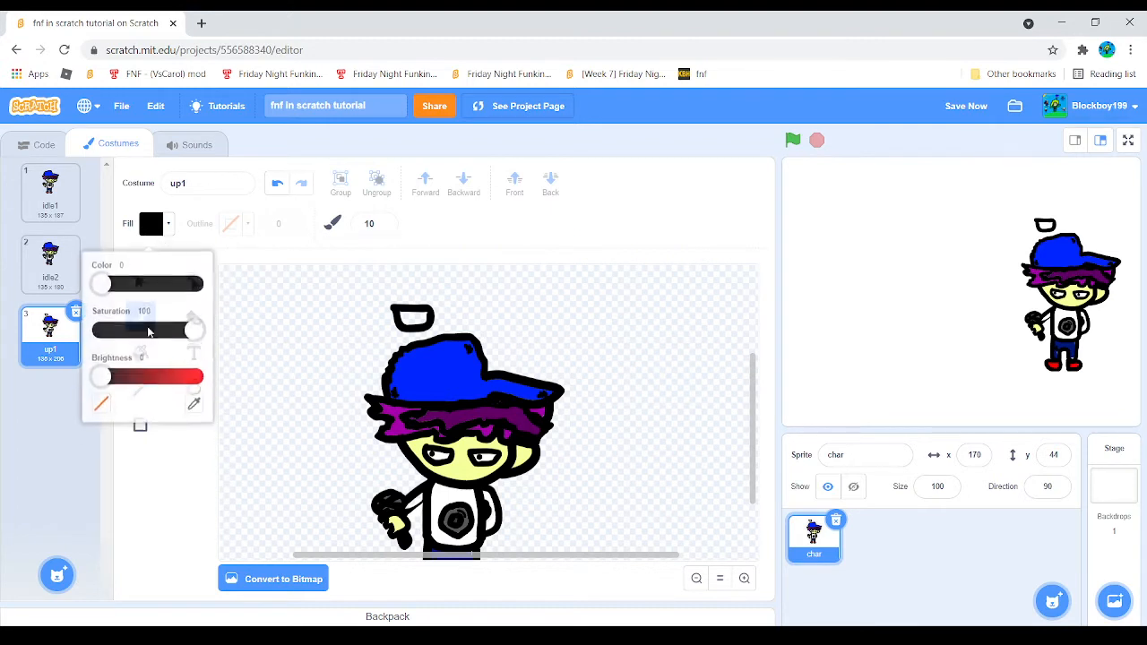
{"action": "left_click_drag", "start_coordinate": [118, 373], "coordinate": [201, 371]}
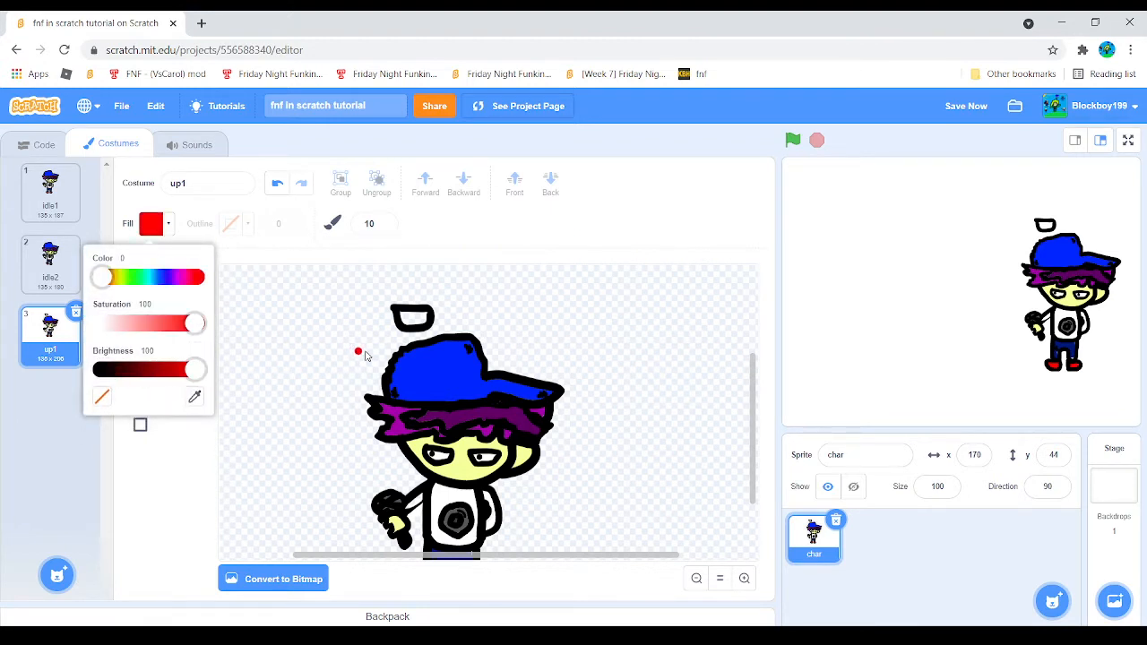
{"action": "left_click", "coordinate": [426, 316]}
{"action": "left_click_drag", "start_coordinate": [426, 323], "coordinate": [408, 327]}
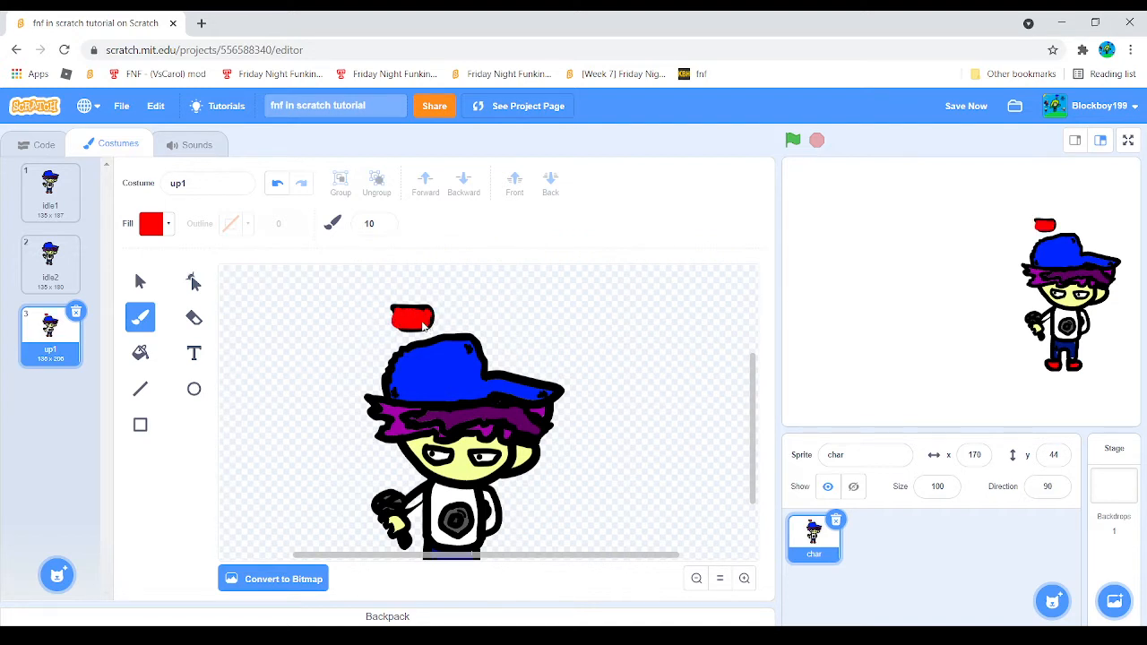
- Bring the open mouth's black outline in front of the red fill and nudge it slightly up and left
{"action": "left_click", "coordinate": [139, 281]}
{"action": "left_click", "coordinate": [405, 309]}
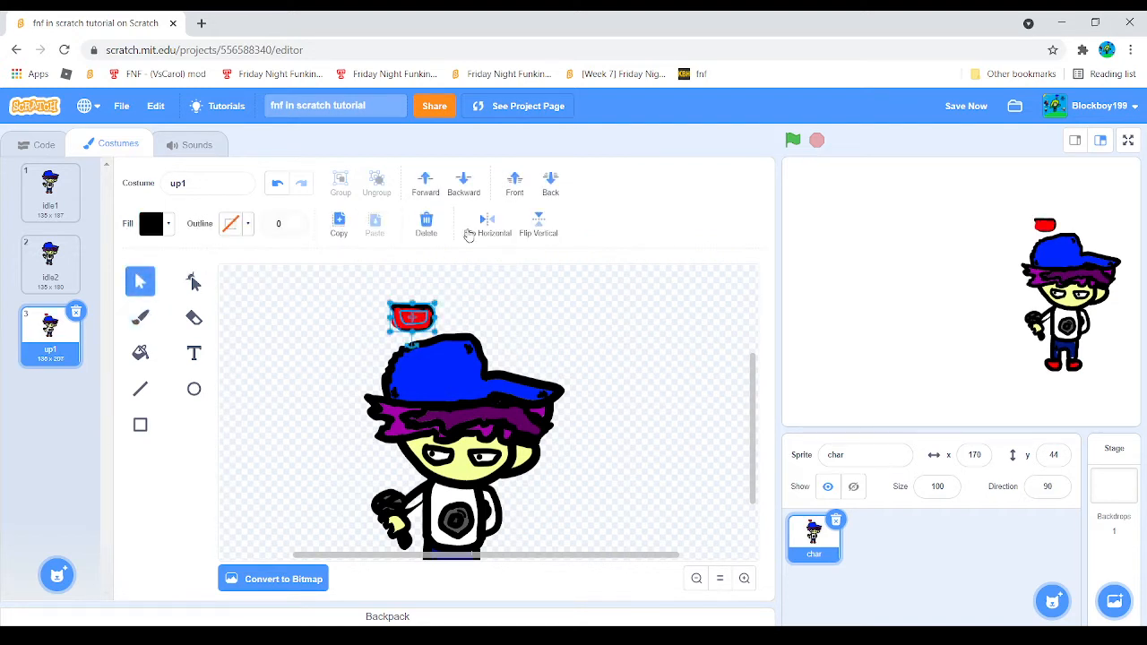
{"action": "left_click", "coordinate": [513, 184]}
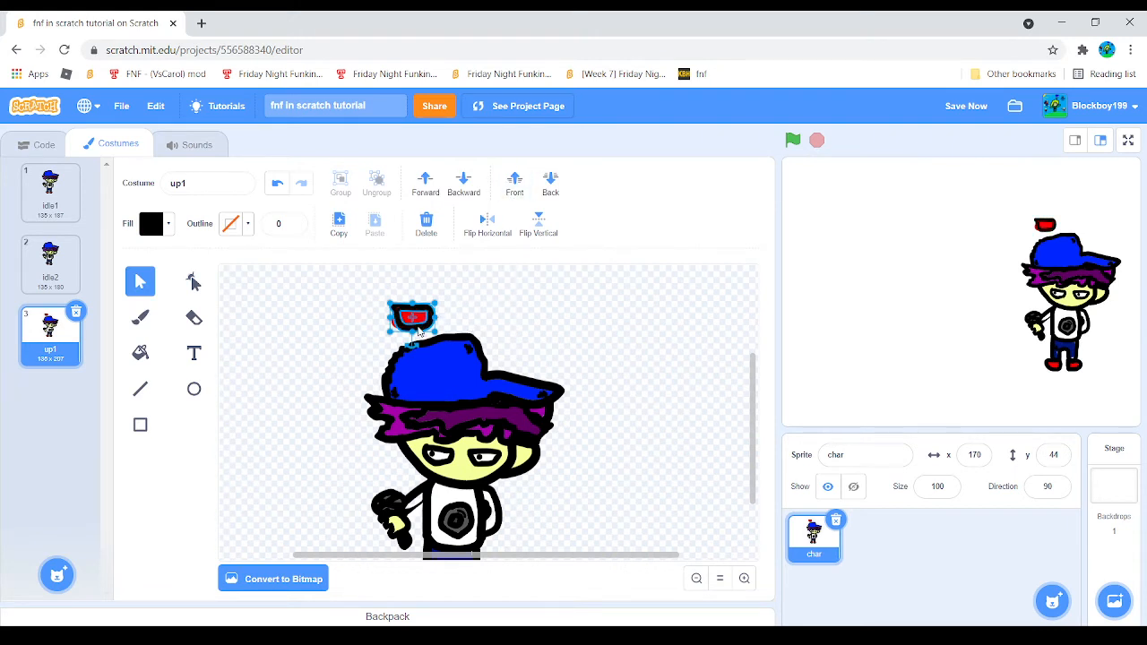
{"action": "left_click_drag", "start_coordinate": [420, 330], "coordinate": [416, 333]}
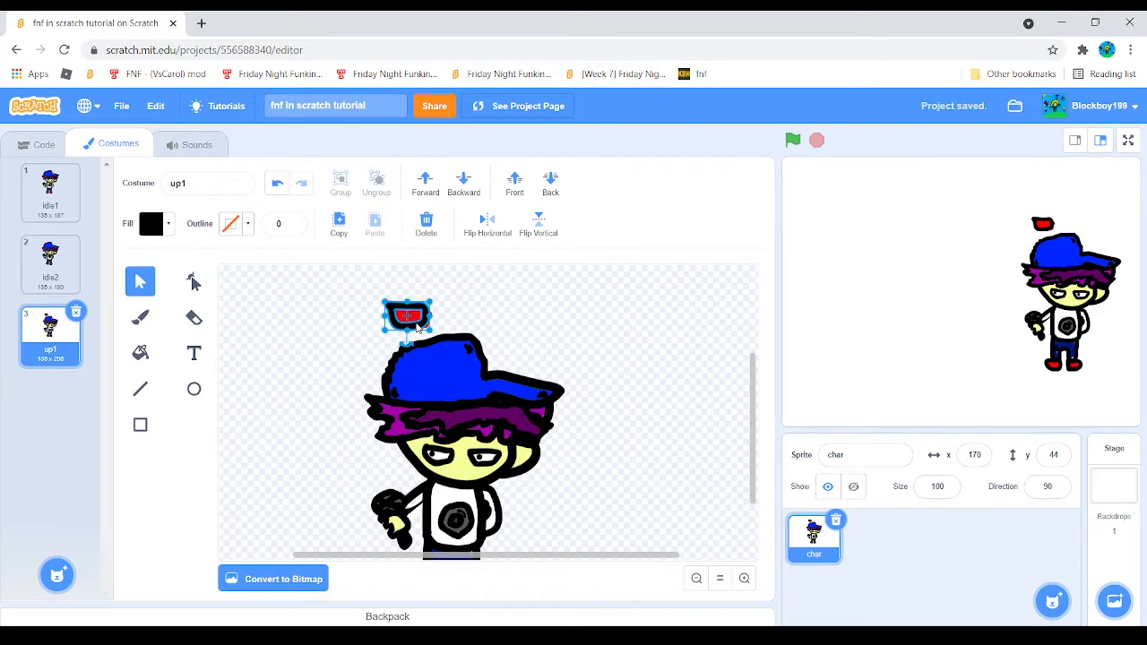
{"action": "left_click", "coordinate": [440, 320]}
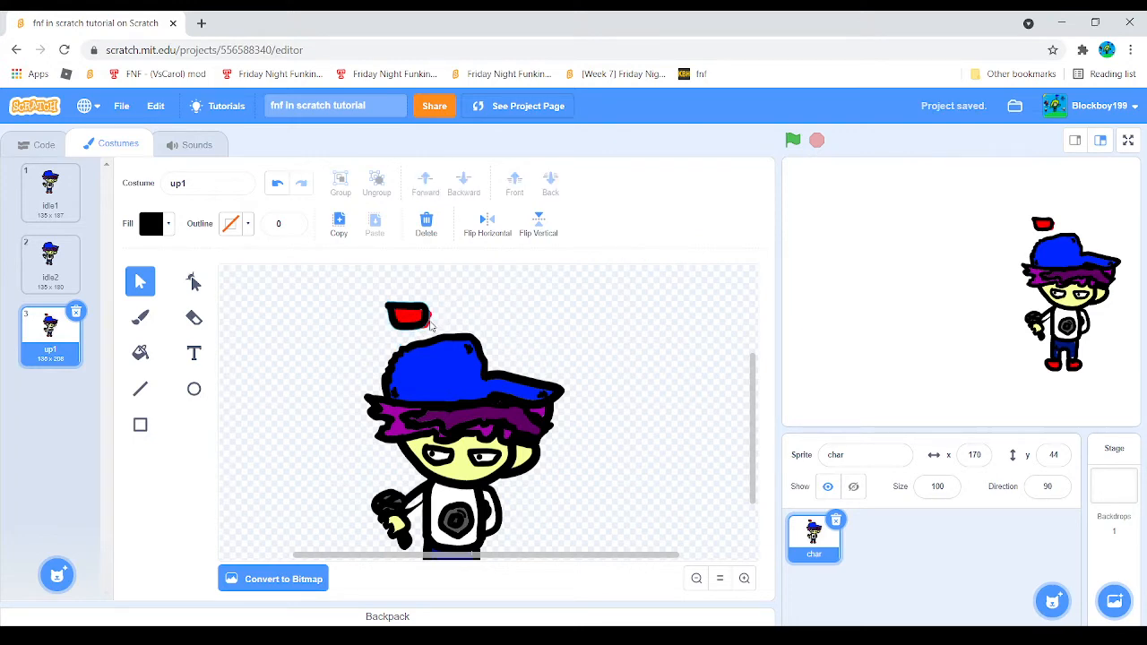
- Reshape the mouth's red fill by moving its protruding right-side points inside the black outline
{"action": "left_click", "coordinate": [433, 315]}
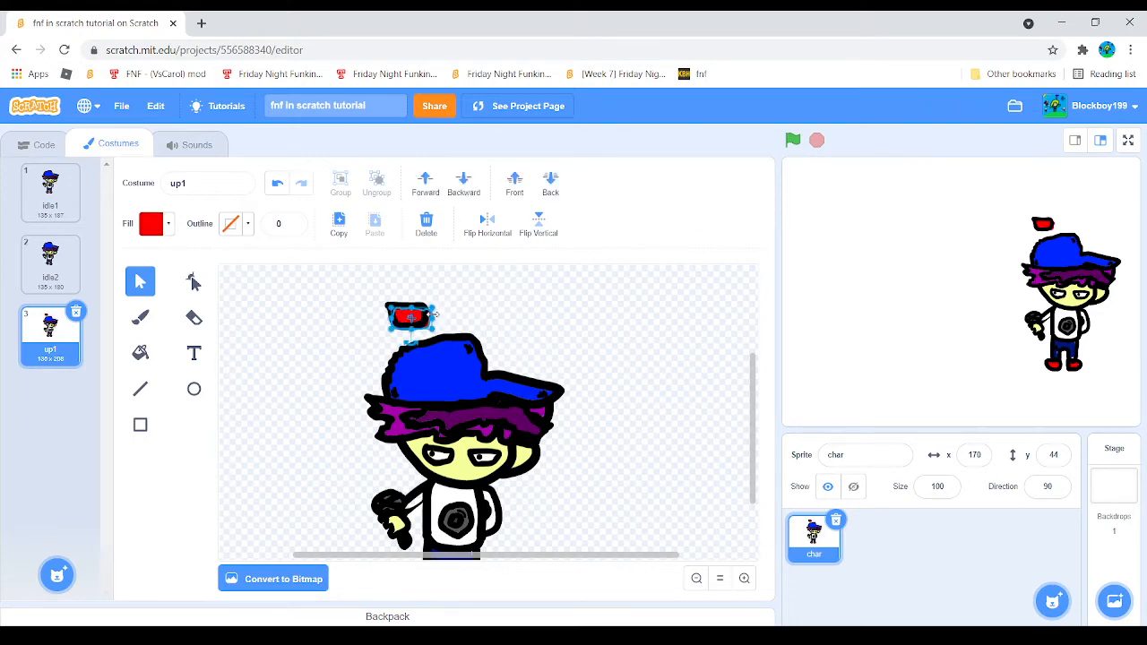
{"action": "left_click", "coordinate": [744, 578]}
{"action": "left_click", "coordinate": [744, 578]}
{"action": "left_click", "coordinate": [745, 577]}
{"action": "left_click", "coordinate": [744, 577]}
{"action": "left_click", "coordinate": [744, 578]}
{"action": "left_click", "coordinate": [744, 578]}
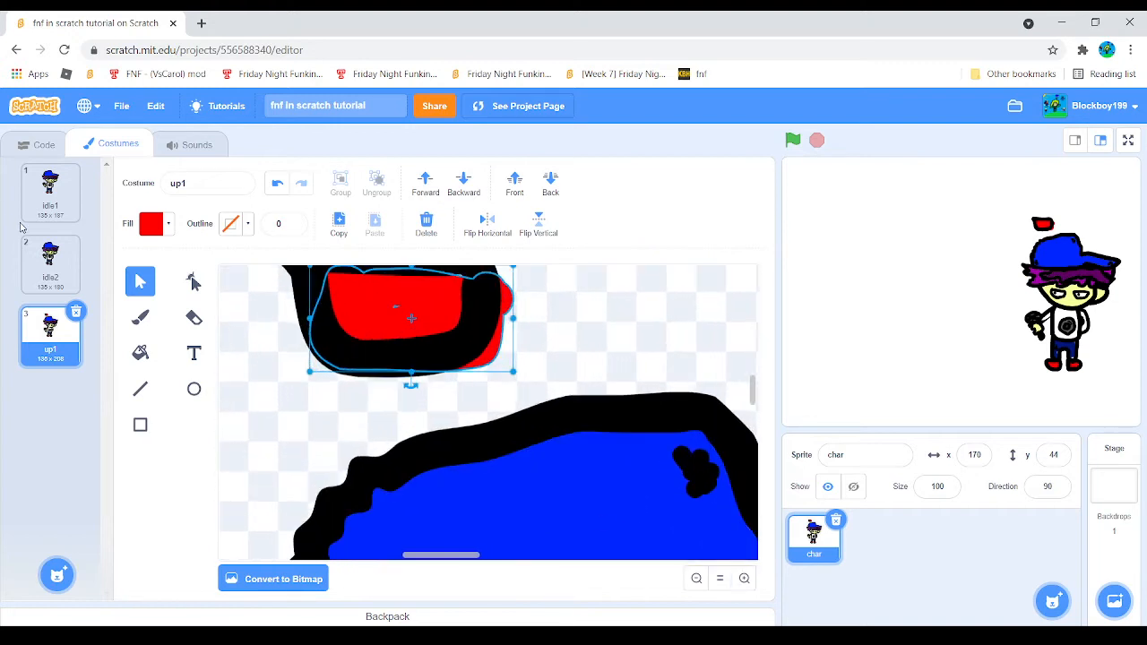
{"action": "left_click", "coordinate": [194, 281]}
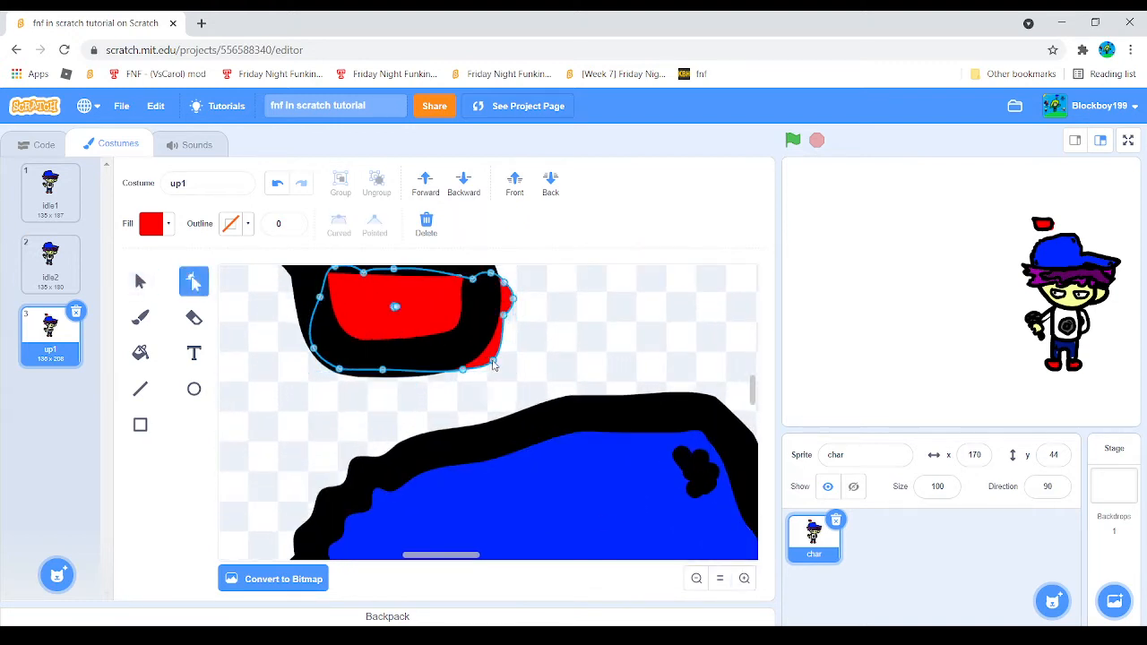
{"action": "left_click_drag", "start_coordinate": [492, 362], "coordinate": [463, 361]}
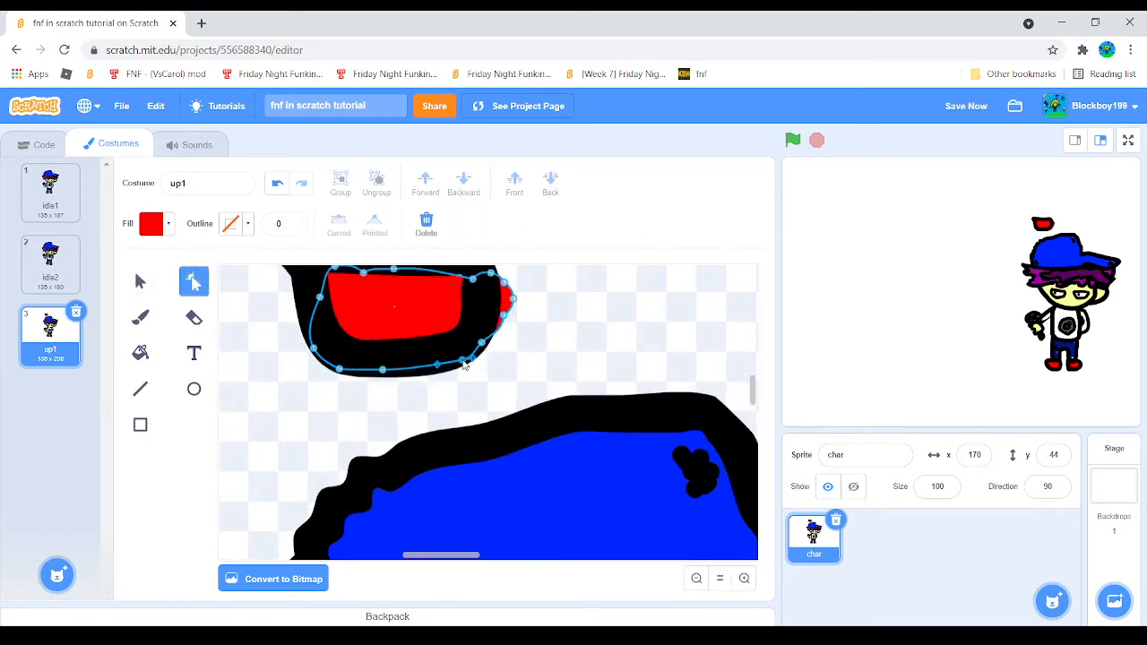
{"action": "mouse_move", "coordinate": [503, 316]}
{"action": "left_mouse_down"}
{"action": "mouse_move", "coordinate": [493, 317]}
{"action": "mouse_move", "coordinate": [504, 302]}
{"action": "mouse_move", "coordinate": [495, 298]}
{"action": "left_mouse_up"}
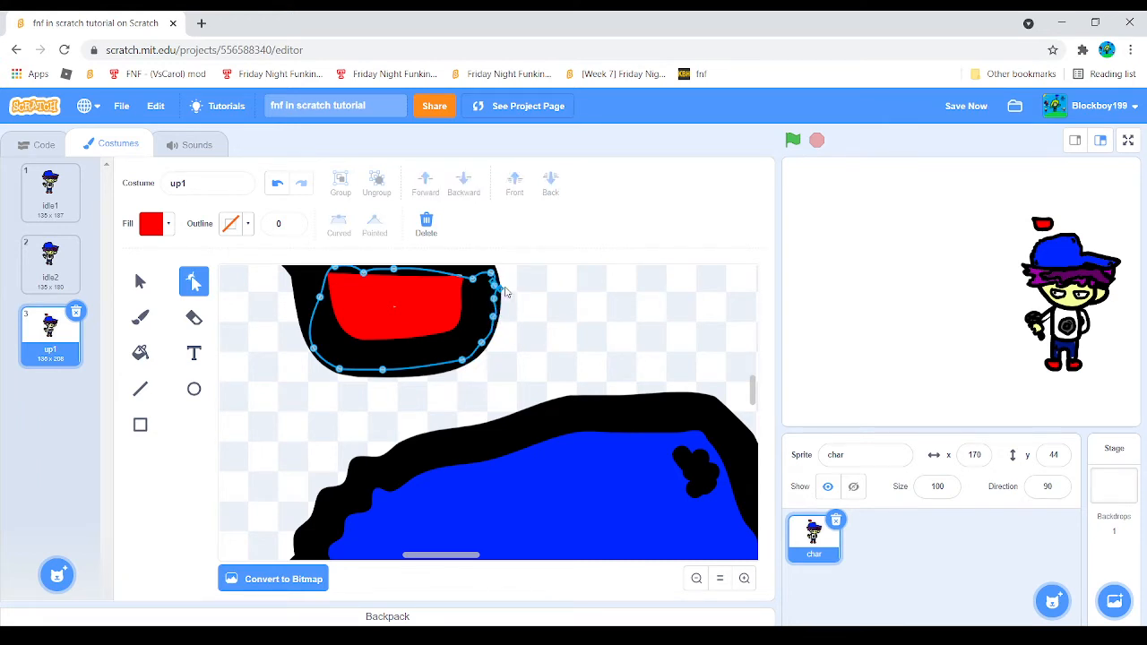
{"action": "left_click", "coordinate": [519, 288]}
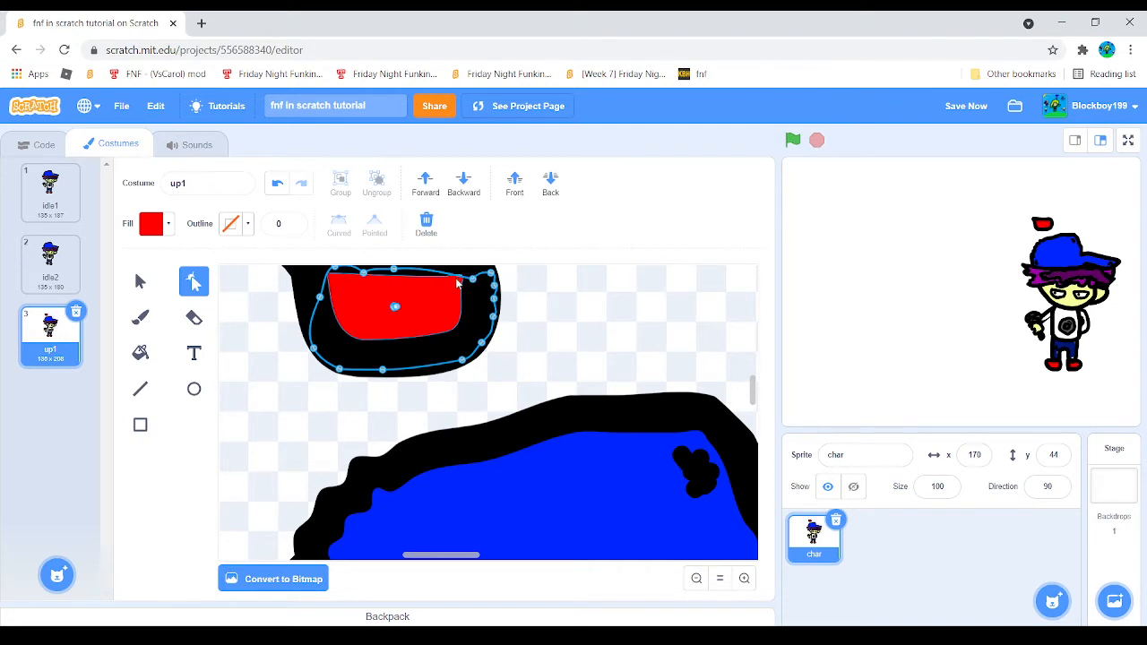
- Adjust the inner edge and upper-right corner of the mouth's black outline, and dab red with the size 10 brush to close the white gaps
{"action": "left_click", "coordinate": [461, 280]}
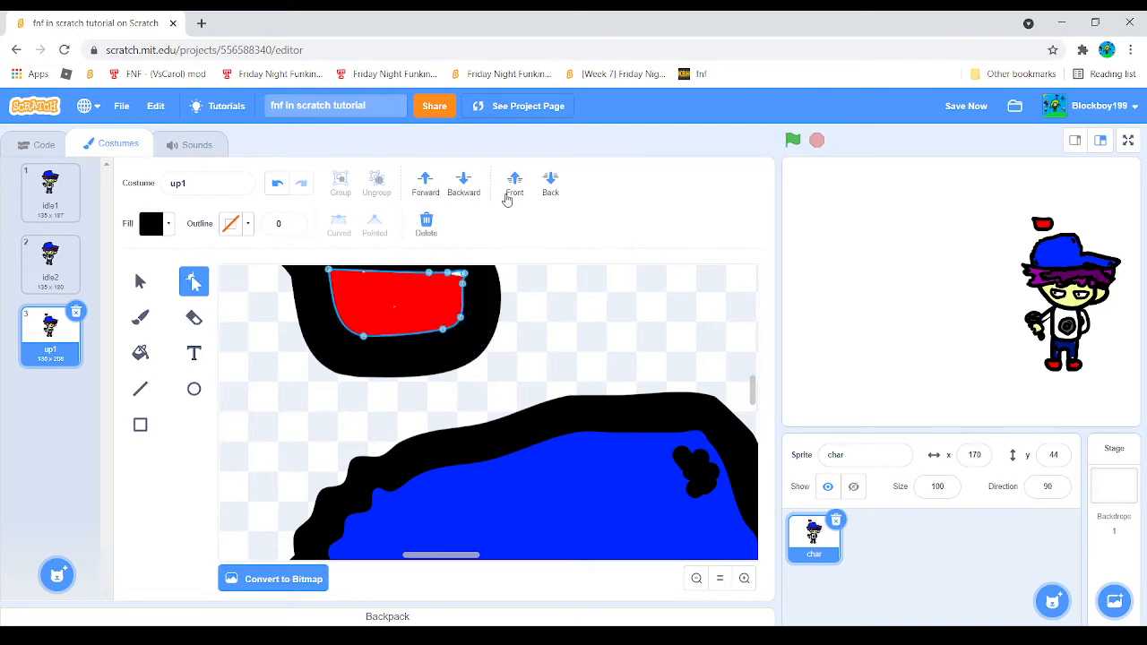
{"action": "left_click", "coordinate": [515, 188]}
{"action": "left_click", "coordinate": [466, 266]}
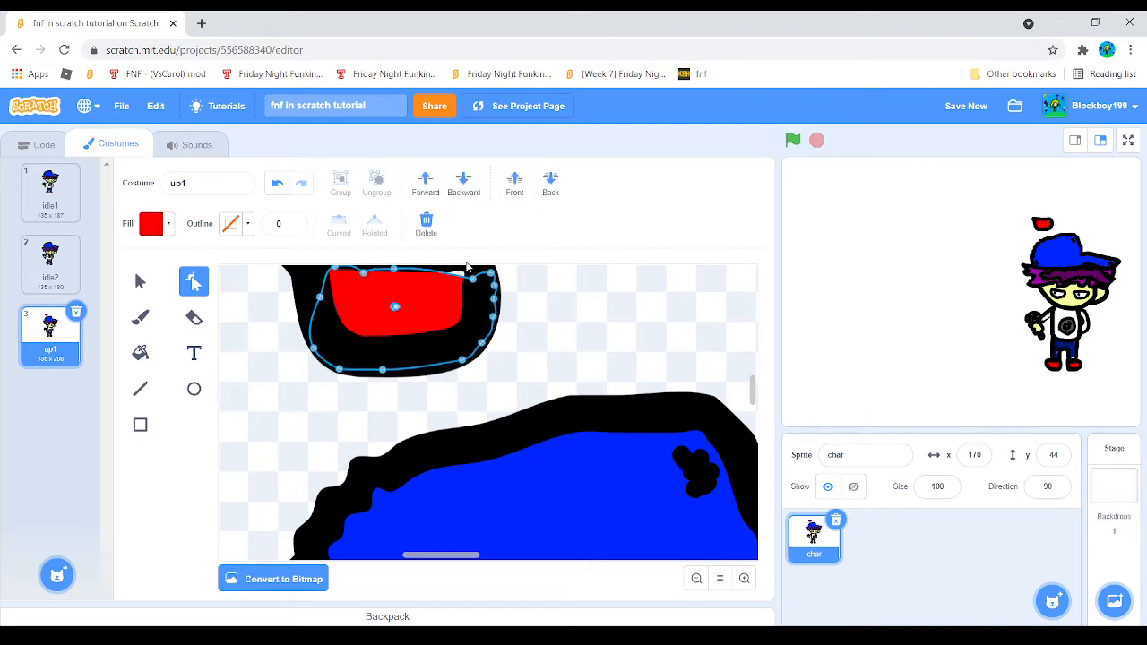
{"action": "left_click", "coordinate": [463, 270]}
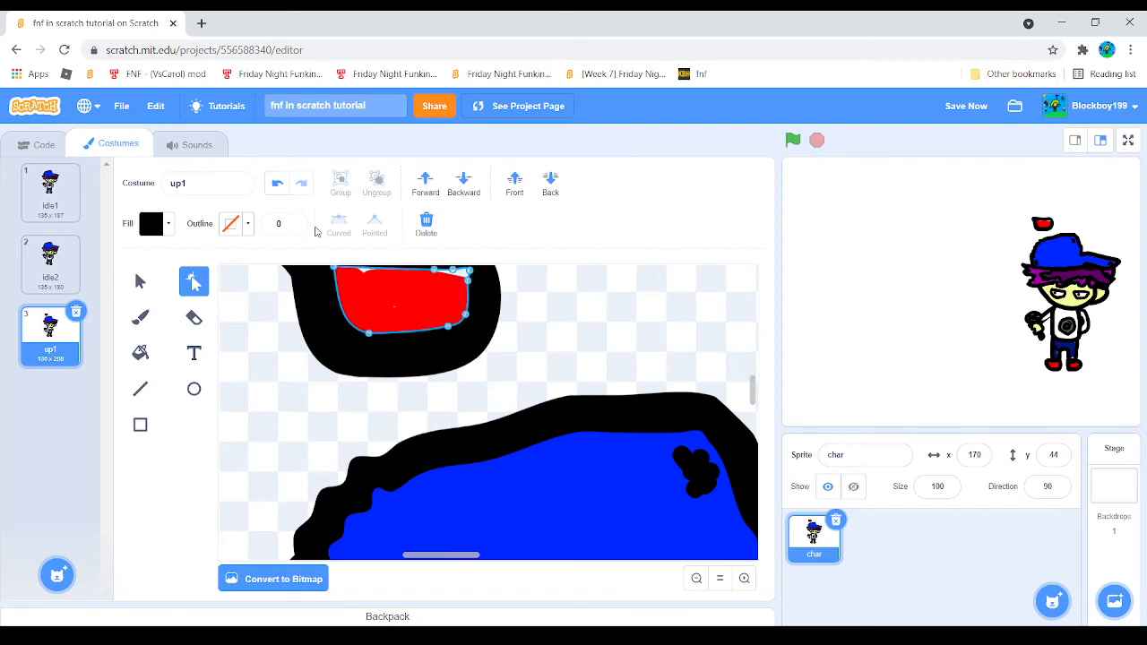
{"action": "left_click", "coordinate": [269, 185]}
{"action": "scroll", "coordinate": [367, 289], "scroll_direction": "up", "scroll_amount": 2}
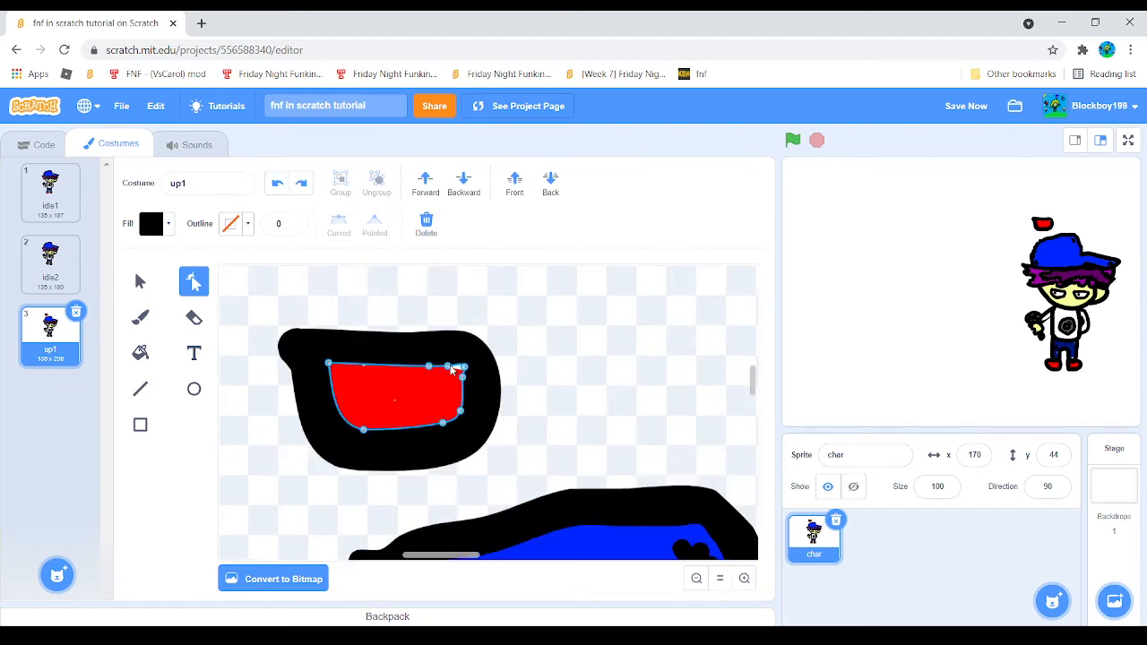
{"action": "left_click", "coordinate": [454, 369]}
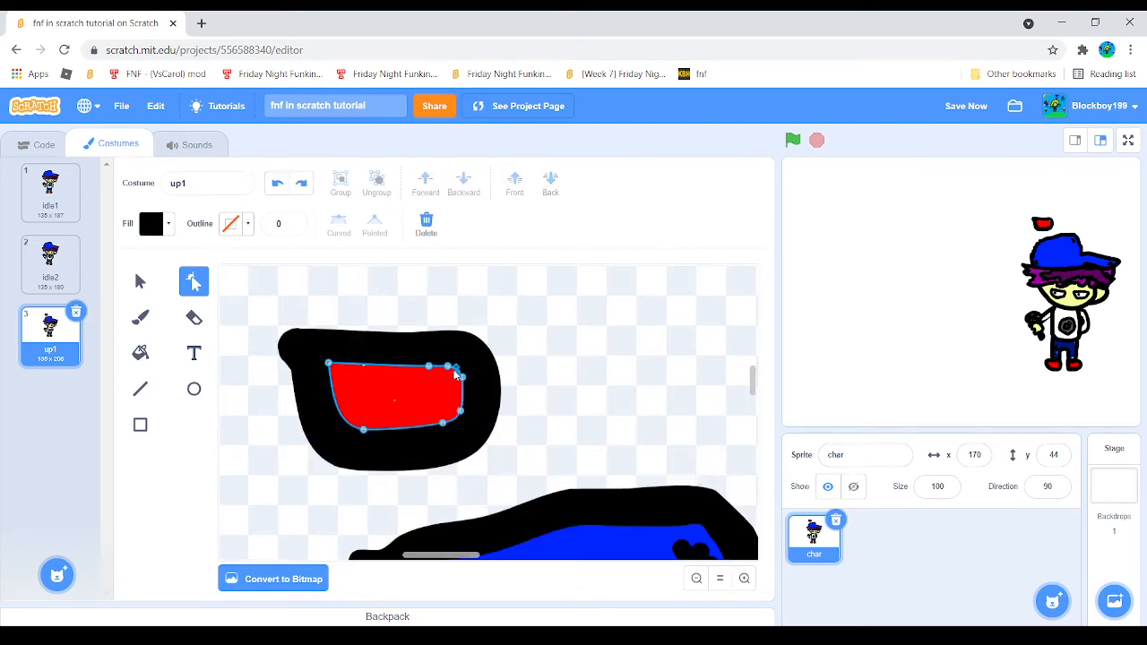
{"action": "left_click", "coordinate": [527, 345]}
{"action": "left_click", "coordinate": [458, 370]}
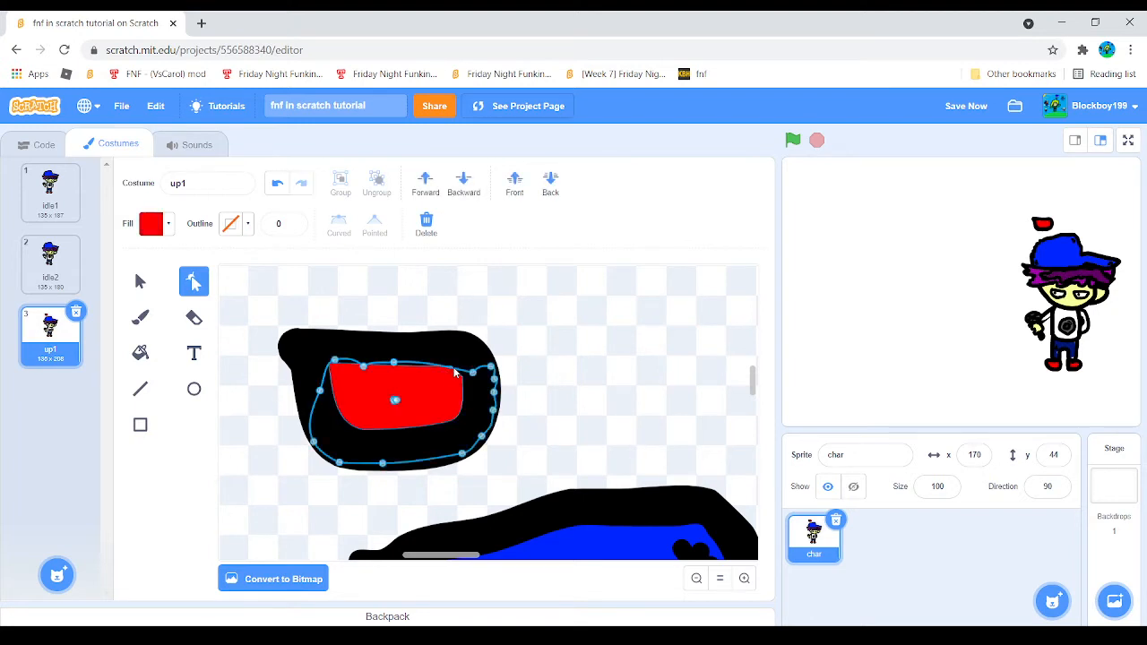
{"action": "left_click", "coordinate": [532, 341]}
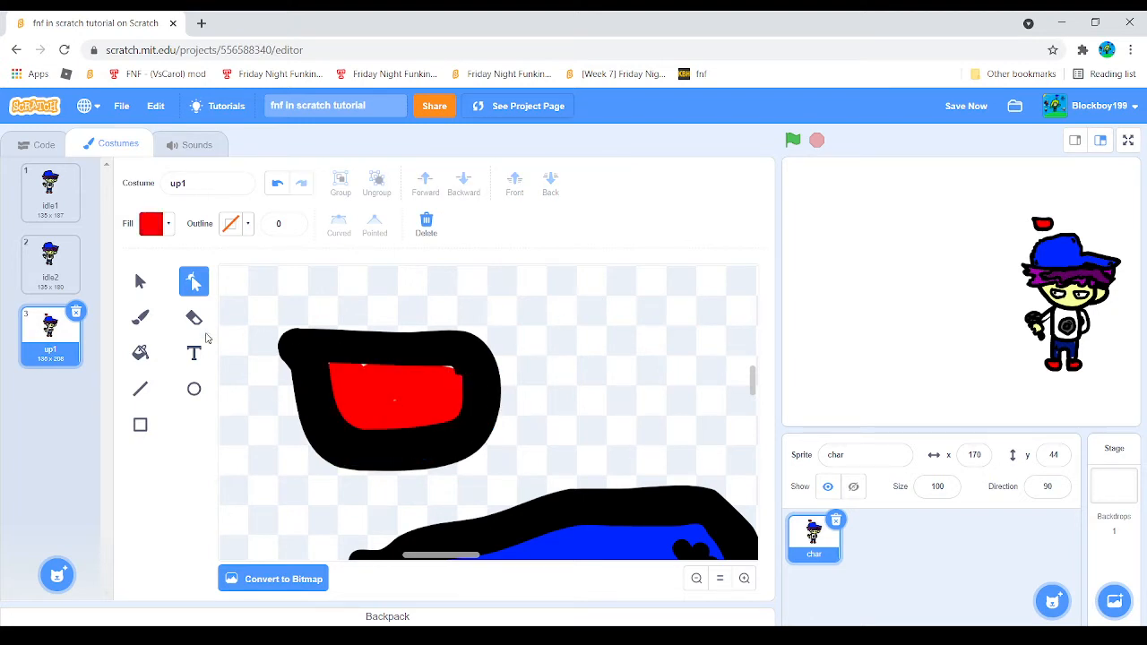
{"action": "left_click", "coordinate": [137, 318]}
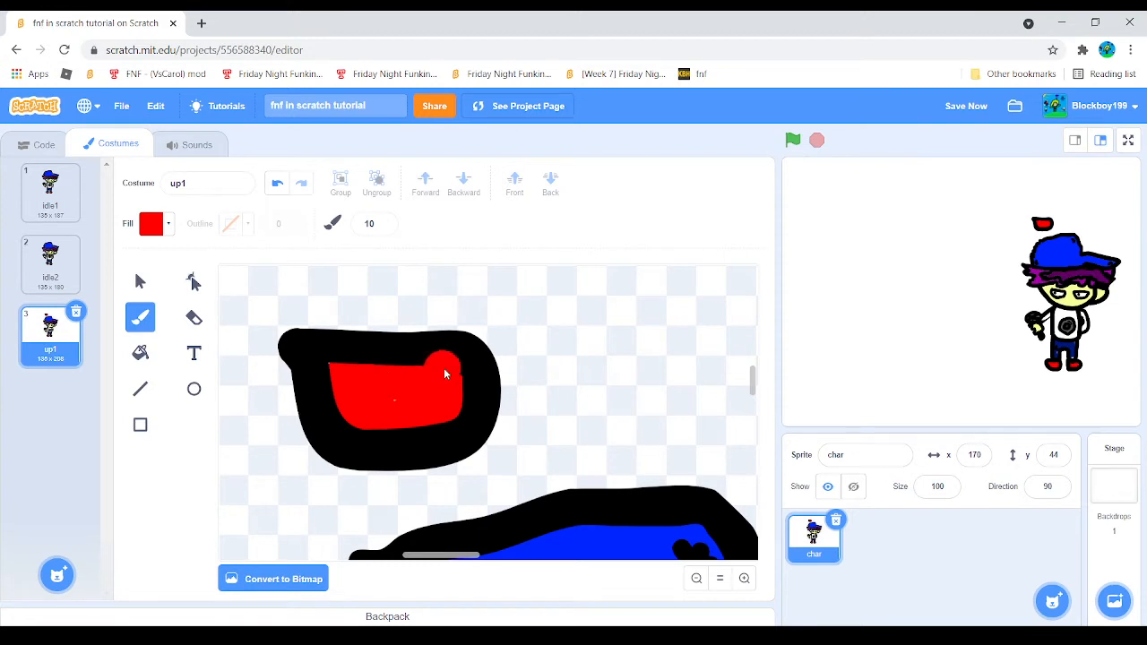
- Select all pieces of the open mouth and move them down together onto the blue cap
{"action": "left_click", "coordinate": [140, 281]}
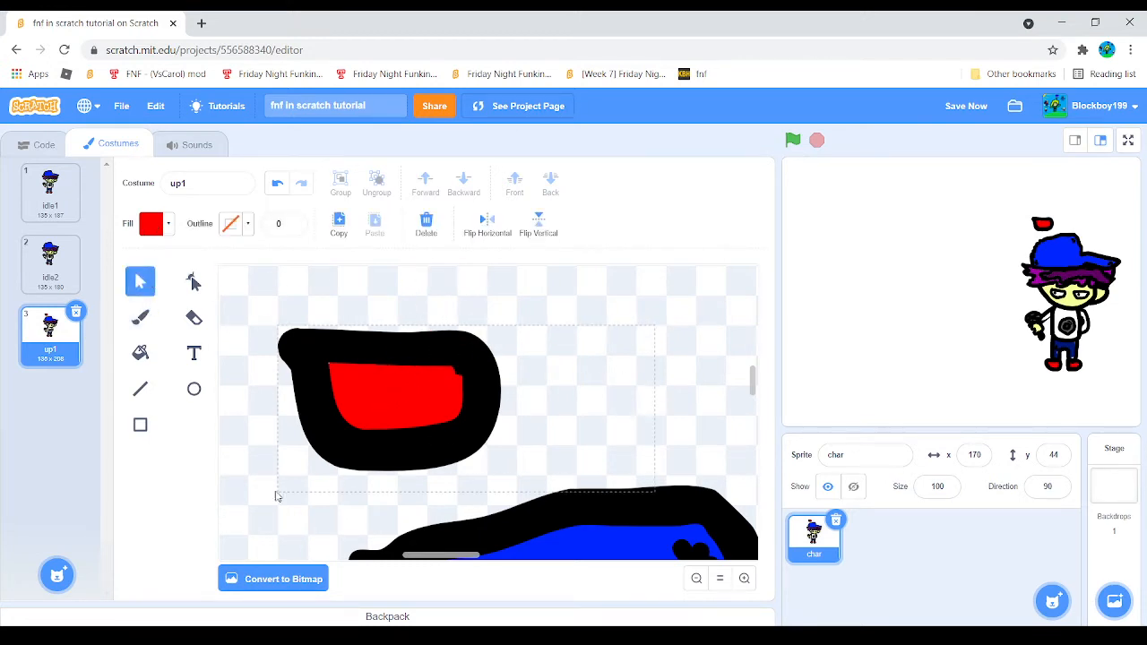
{"action": "left_click_drag", "start_coordinate": [275, 495], "coordinate": [276, 495]}
{"action": "scroll", "coordinate": [380, 309], "scroll_direction": "down", "scroll_amount": 5}
{"action": "scroll", "coordinate": [385, 286], "scroll_direction": "up", "scroll_amount": 2}
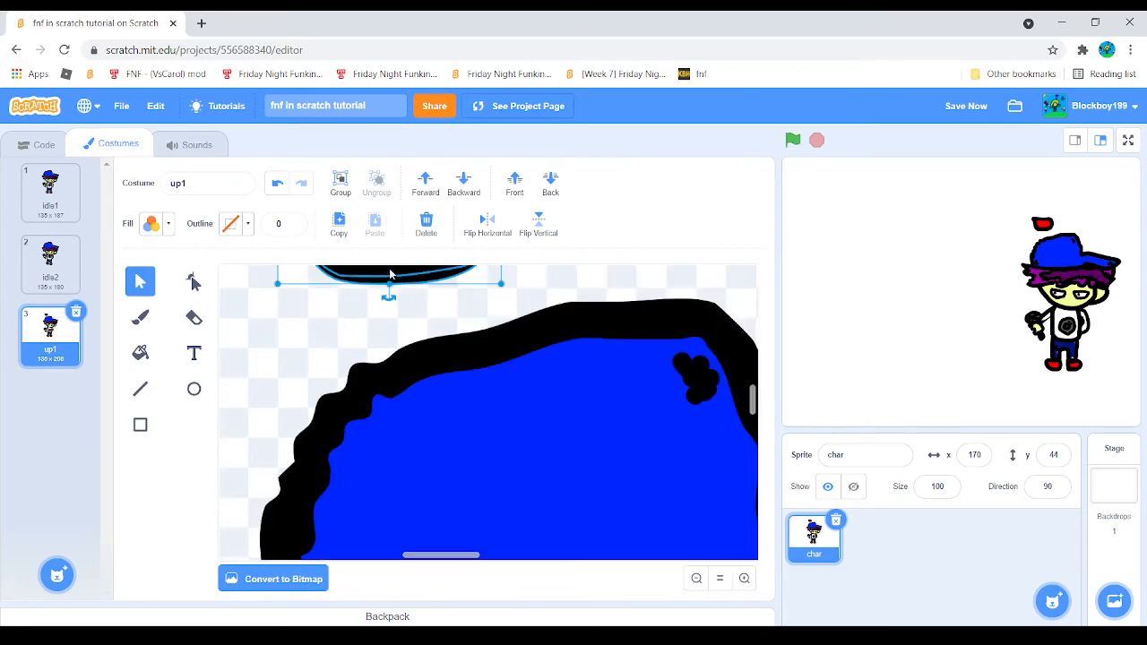
{"action": "left_click_drag", "start_coordinate": [389, 269], "coordinate": [508, 551]}
- Move the open mouth onto the face, shrink it to about half its size and place it just below and between the eyes
{"action": "left_click", "coordinate": [698, 576]}
{"action": "left_click", "coordinate": [698, 576]}
{"action": "left_click", "coordinate": [698, 576]}
{"action": "left_click", "coordinate": [698, 576]}
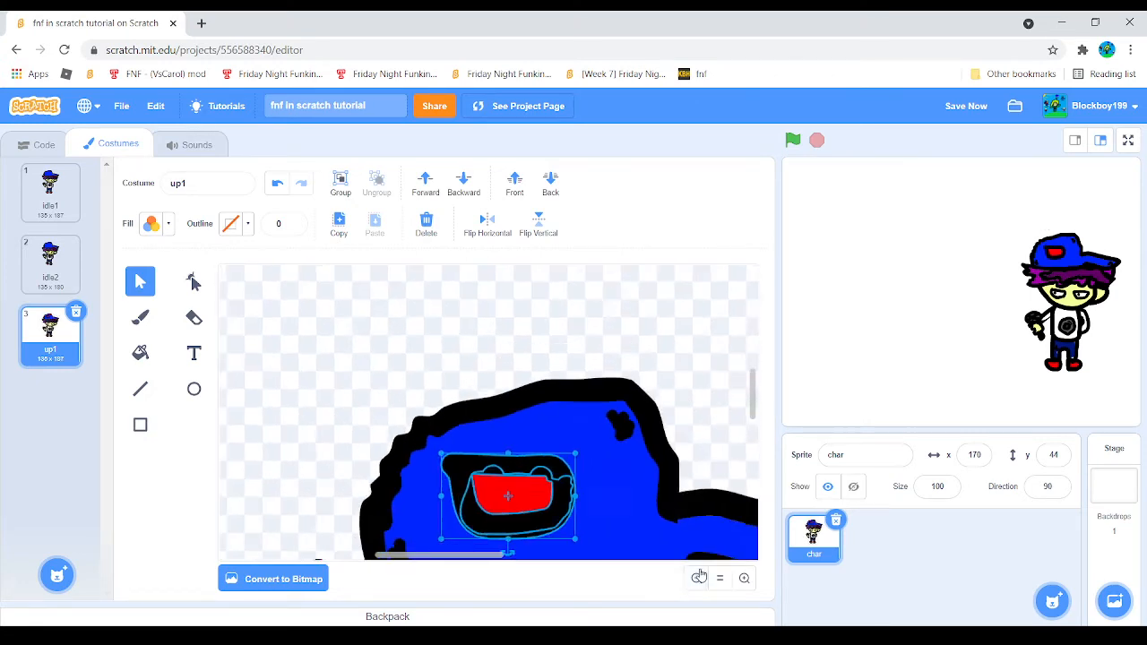
{"action": "left_click", "coordinate": [698, 576]}
{"action": "left_click", "coordinate": [698, 576]}
{"action": "scroll", "coordinate": [602, 438], "scroll_direction": "down", "scroll_amount": 3}
{"action": "scroll", "coordinate": [509, 356], "scroll_direction": "up", "scroll_amount": 1}
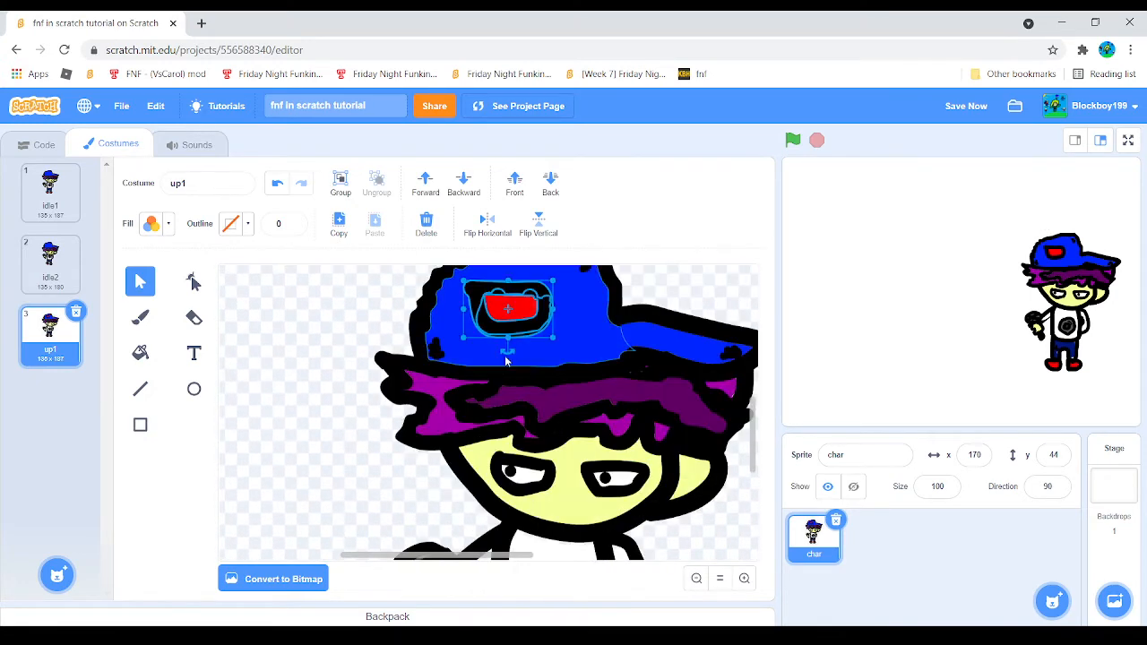
{"action": "left_click_drag", "start_coordinate": [507, 323], "coordinate": [573, 506]}
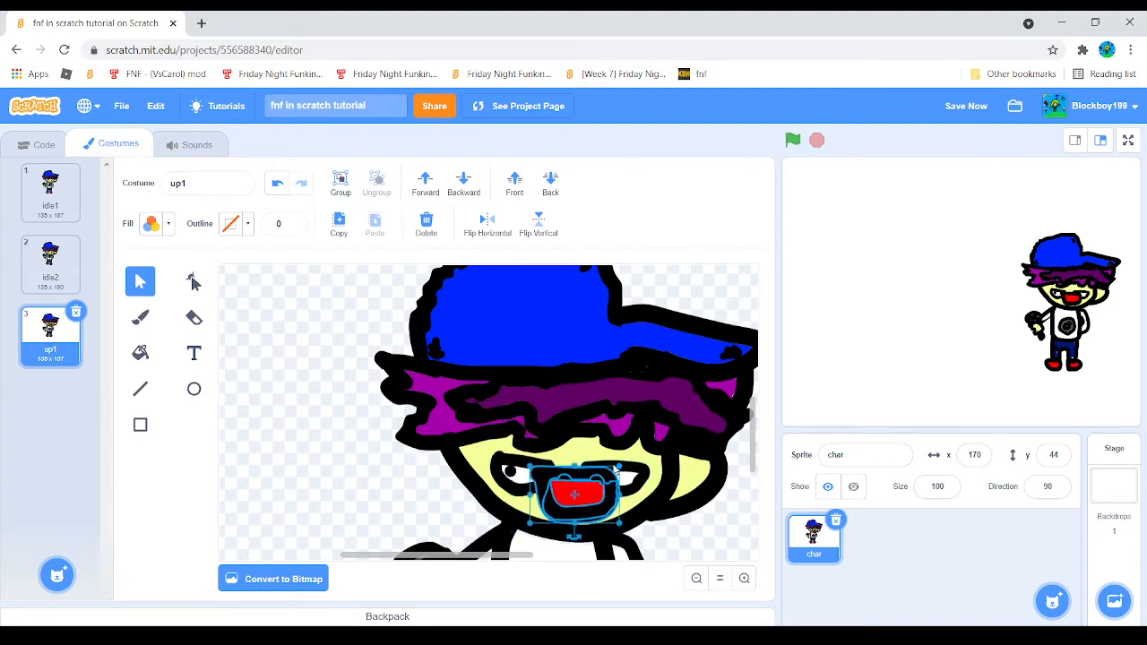
{"action": "mouse_move", "coordinate": [616, 468]}
{"action": "left_mouse_down"}
{"action": "mouse_move", "coordinate": [551, 515]}
{"action": "mouse_move", "coordinate": [581, 493]}
{"action": "mouse_move", "coordinate": [567, 508]}
{"action": "left_mouse_up"}
{"action": "scroll", "coordinate": [340, 416], "scroll_direction": "down", "scroll_amount": 2}
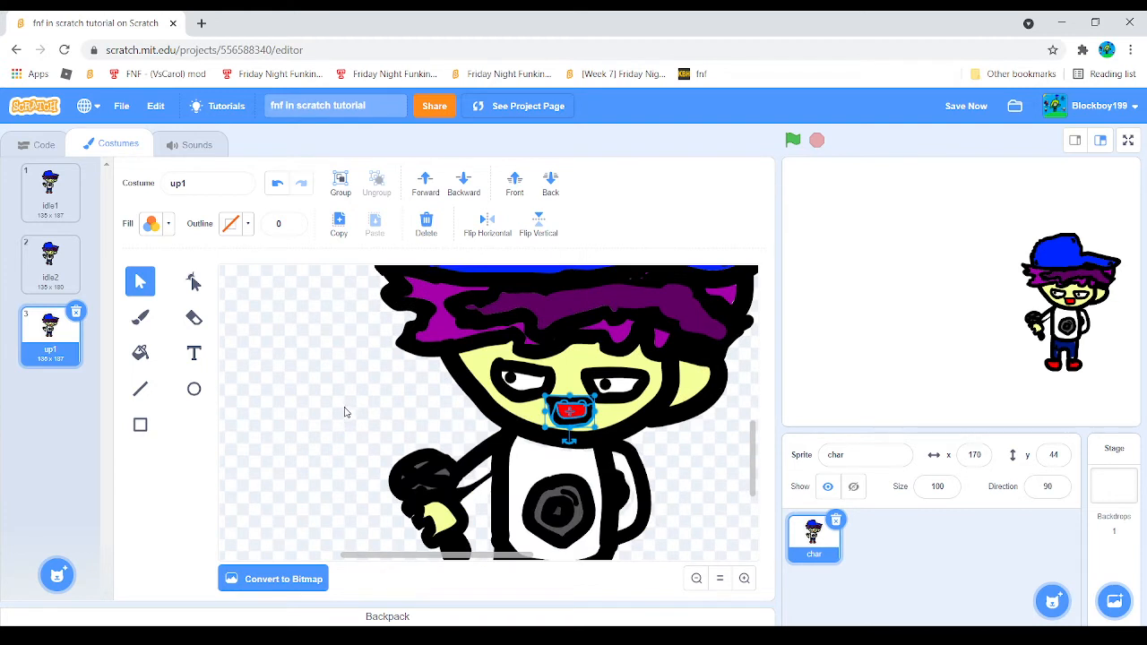
{"action": "left_click", "coordinate": [344, 412]}
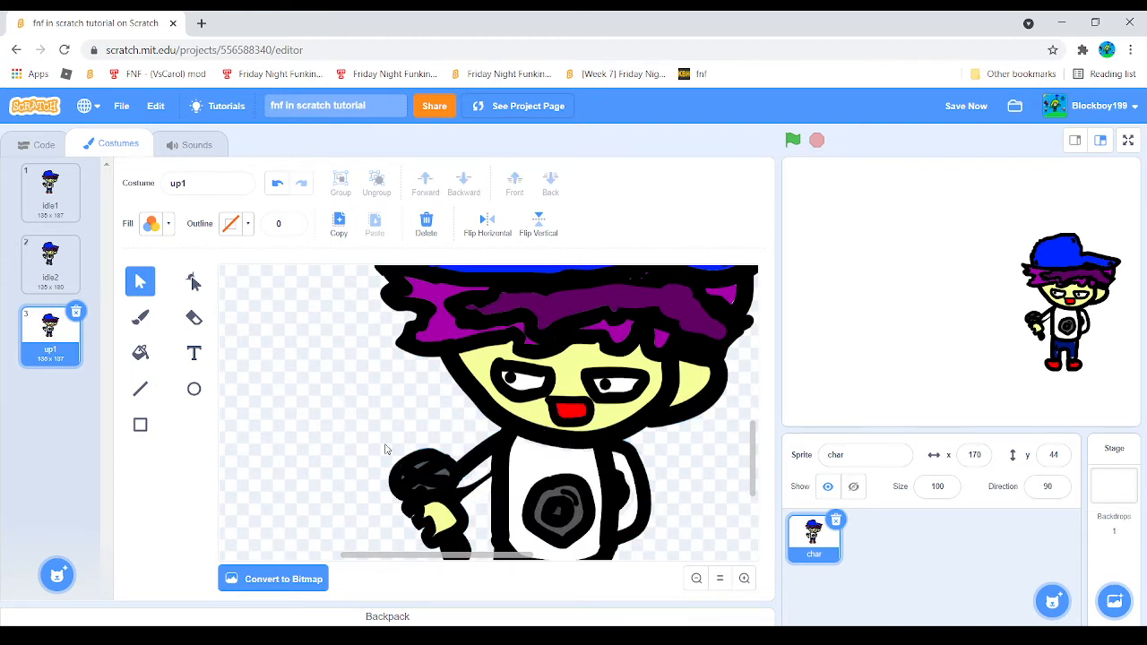
{"action": "left_click_drag", "start_coordinate": [385, 446], "coordinate": [484, 564]}
{"action": "left_click", "coordinate": [388, 413]}
{"action": "left_click_drag", "start_coordinate": [388, 475], "coordinate": [341, 412]}
{"action": "right_click", "coordinate": [45, 327]}
{"action": "left_click", "coordinate": [462, 451]}
{"action": "left_click", "coordinate": [488, 461]}
- Pick up the trousers' navy fill colour and paint over the white gaps in the trousers with the size 10 brush
{"action": "scroll", "coordinate": [310, 373], "scroll_direction": "up", "scroll_amount": 2}
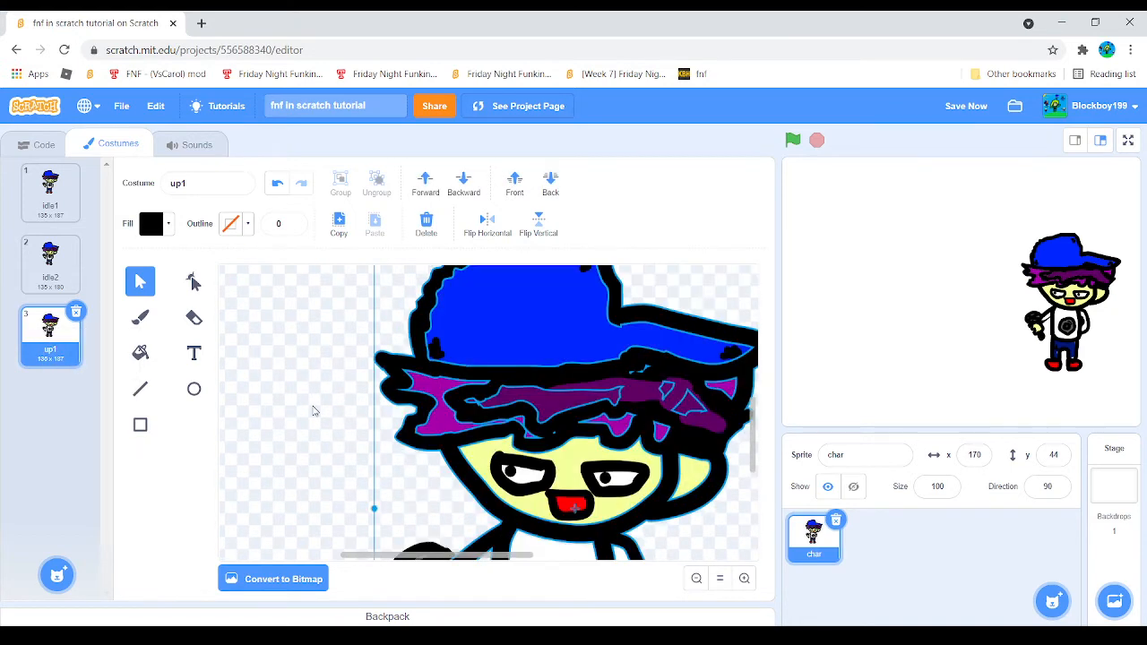
{"action": "scroll", "coordinate": [313, 409], "scroll_direction": "down", "scroll_amount": 5}
{"action": "scroll", "coordinate": [349, 432], "scroll_direction": "down", "scroll_amount": 3}
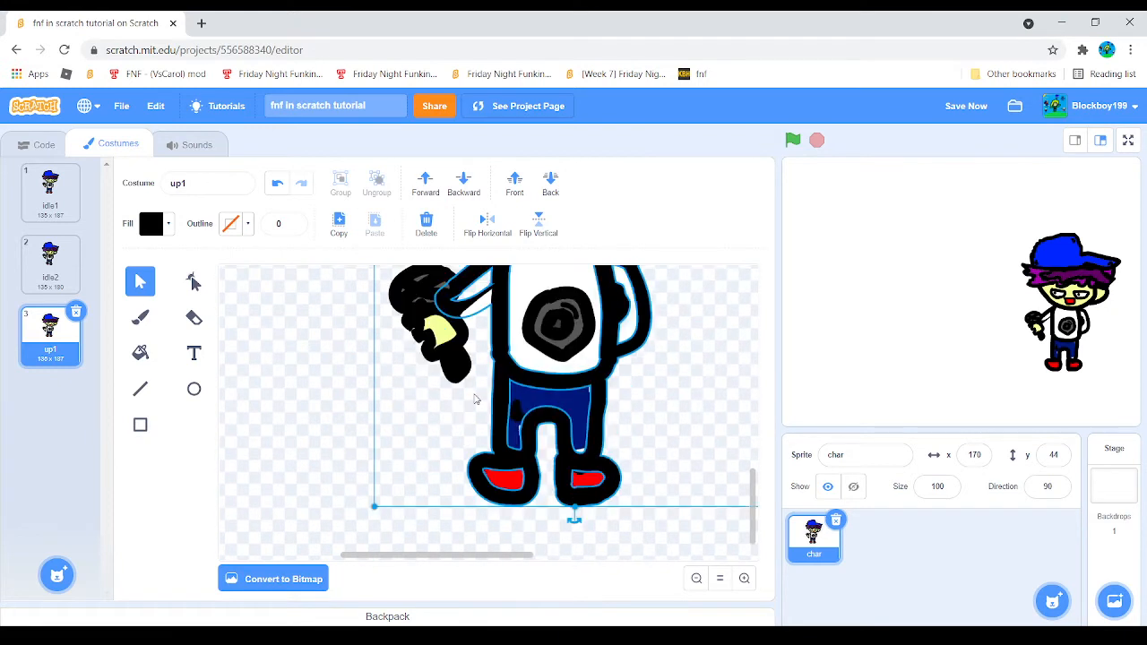
{"action": "left_click", "coordinate": [578, 424]}
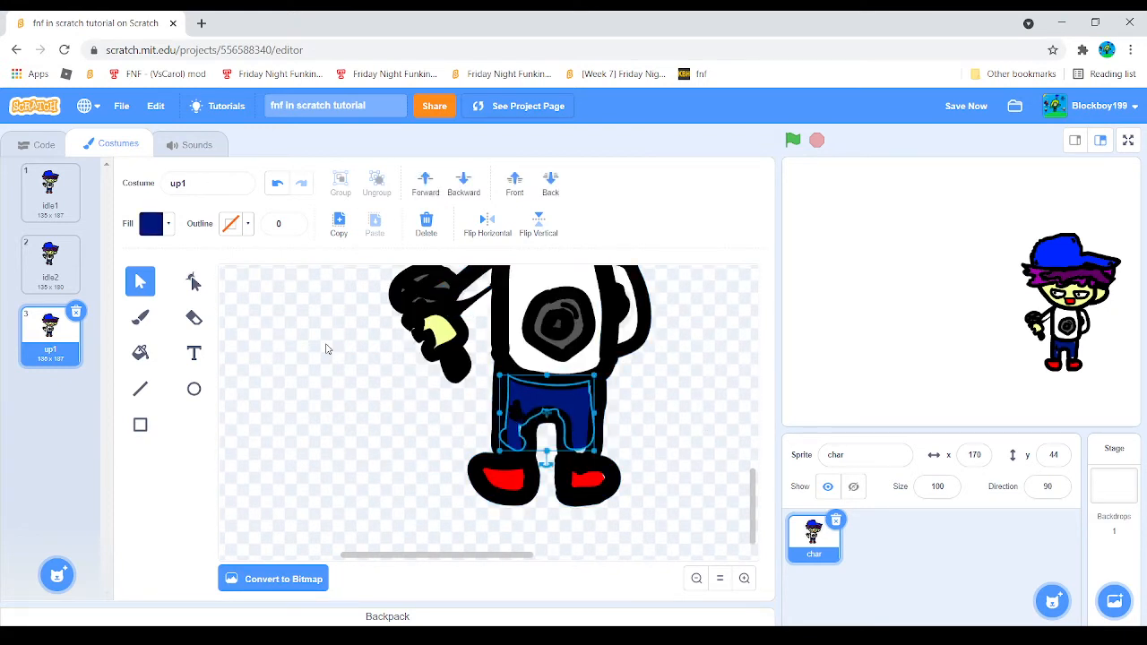
{"action": "left_click", "coordinate": [141, 317]}
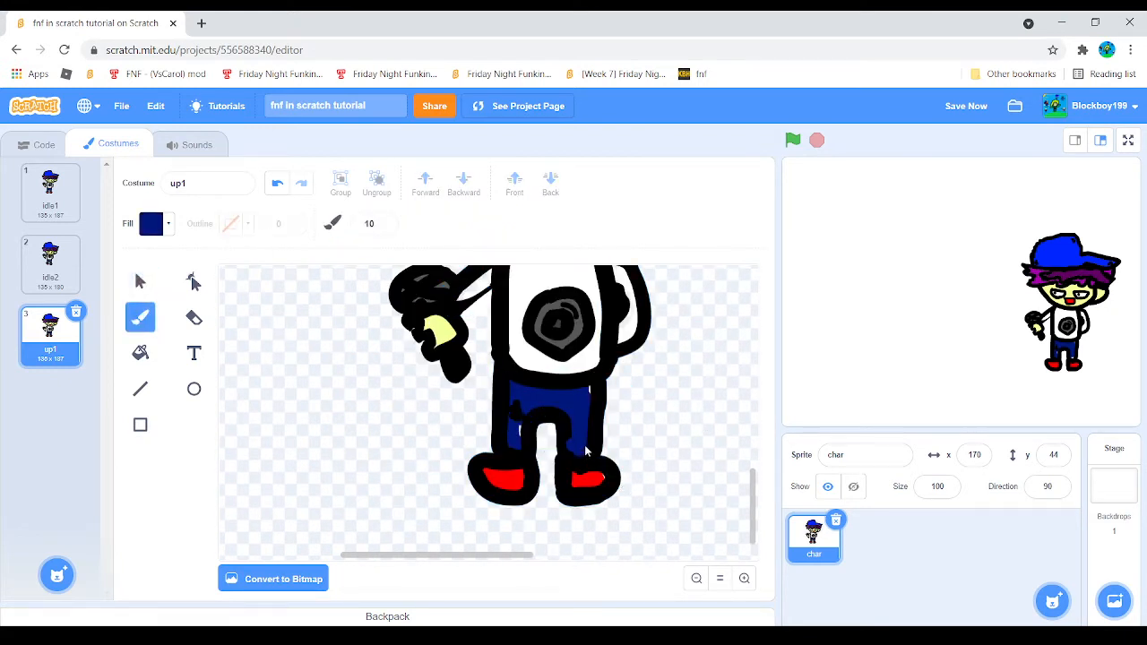
{"action": "left_click_drag", "start_coordinate": [568, 372], "coordinate": [592, 395]}
- Send the navy patches at the waist and on both trouser legs to the back, behind the black outline
{"action": "left_click", "coordinate": [140, 281]}
{"action": "left_click", "coordinate": [589, 391]}
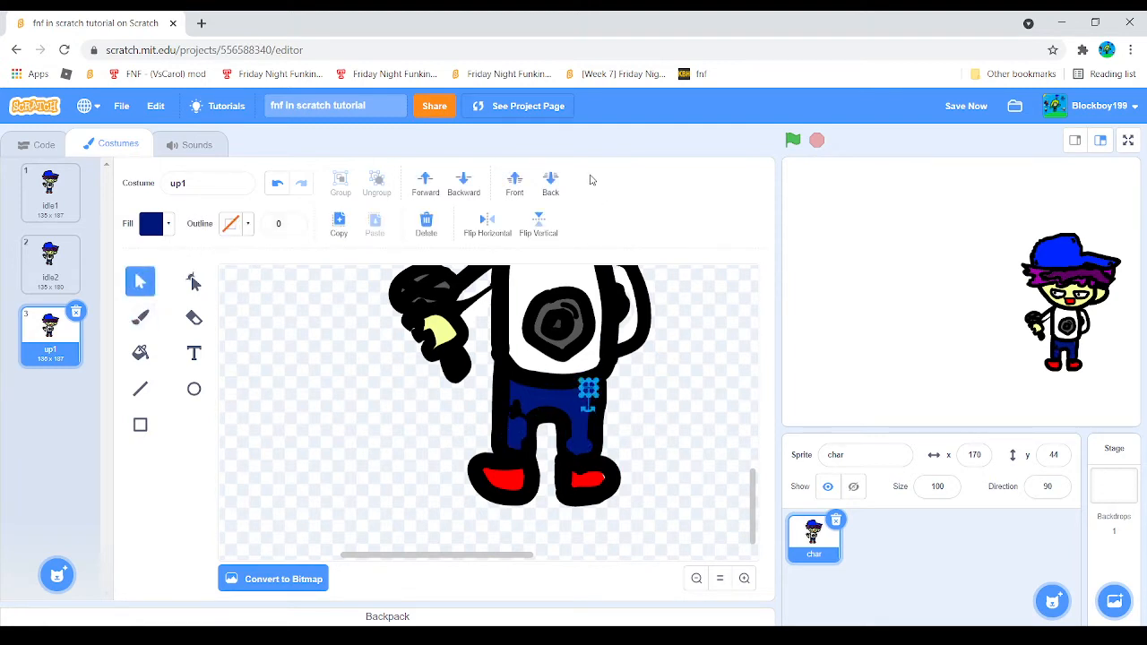
{"action": "left_click", "coordinate": [584, 445]}
{"action": "left_click", "coordinate": [553, 185]}
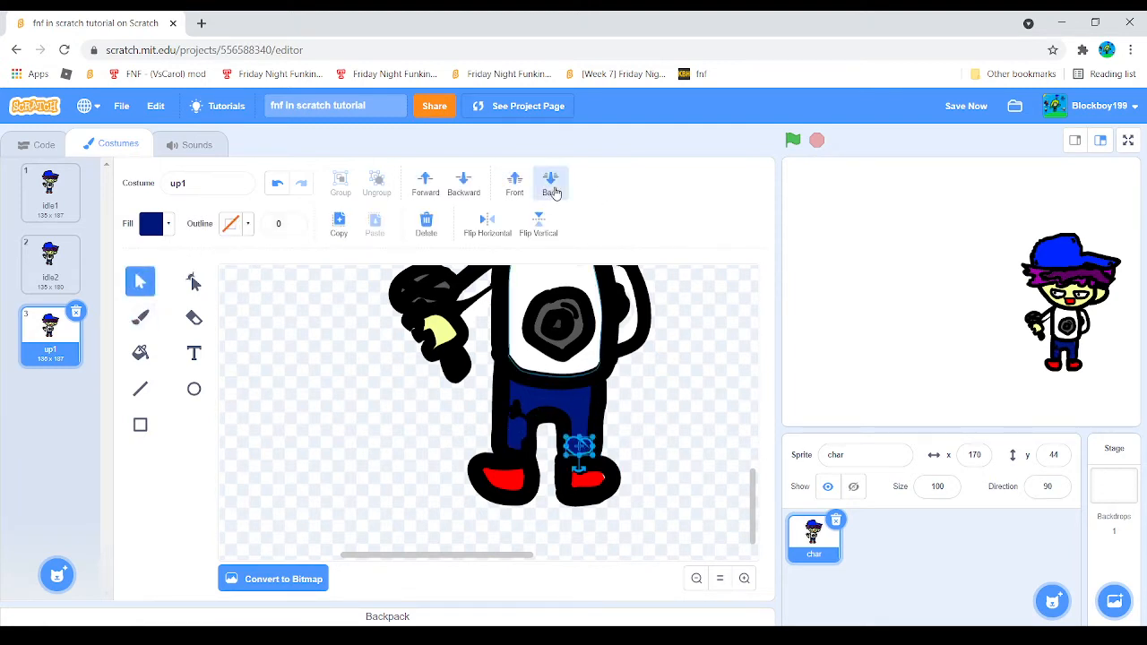
{"action": "left_click", "coordinate": [521, 434]}
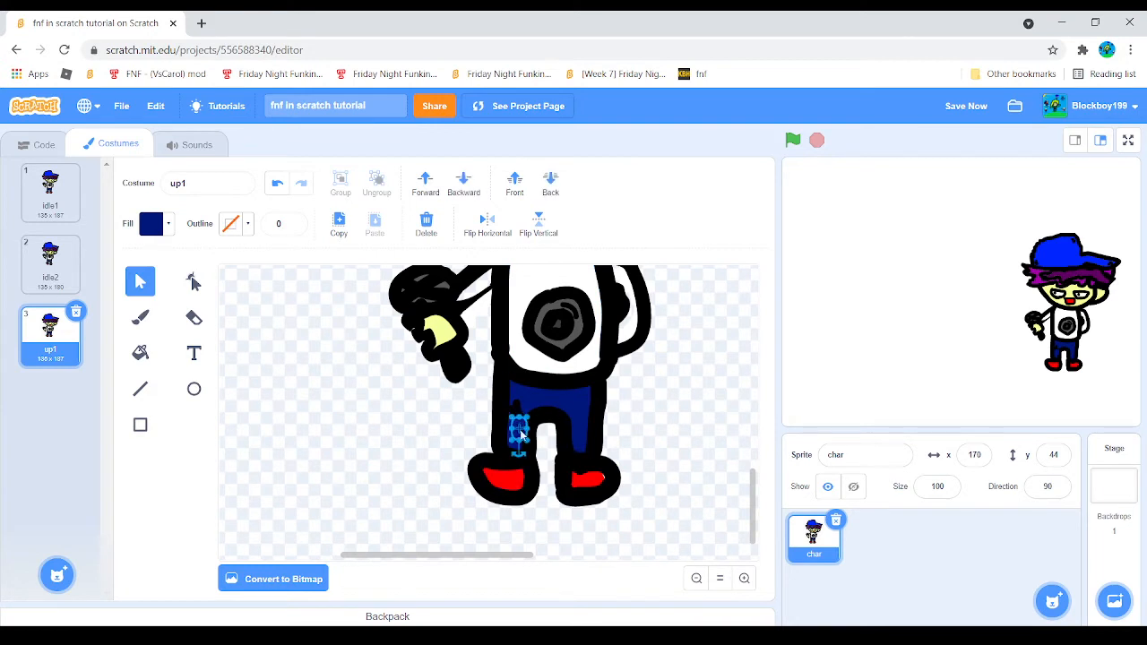
{"action": "left_click", "coordinate": [550, 185]}
{"action": "left_click", "coordinate": [359, 410]}
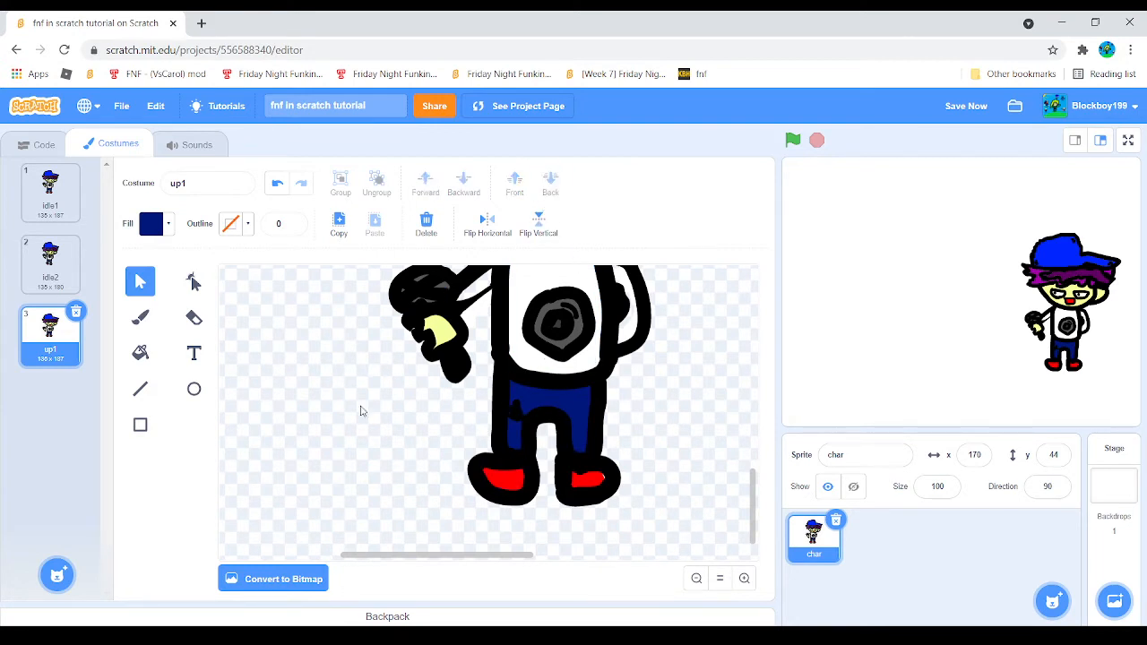
- Duplicate the up1 costume and convert the duplicate to bitmap
{"action": "right_click", "coordinate": [49, 347]}
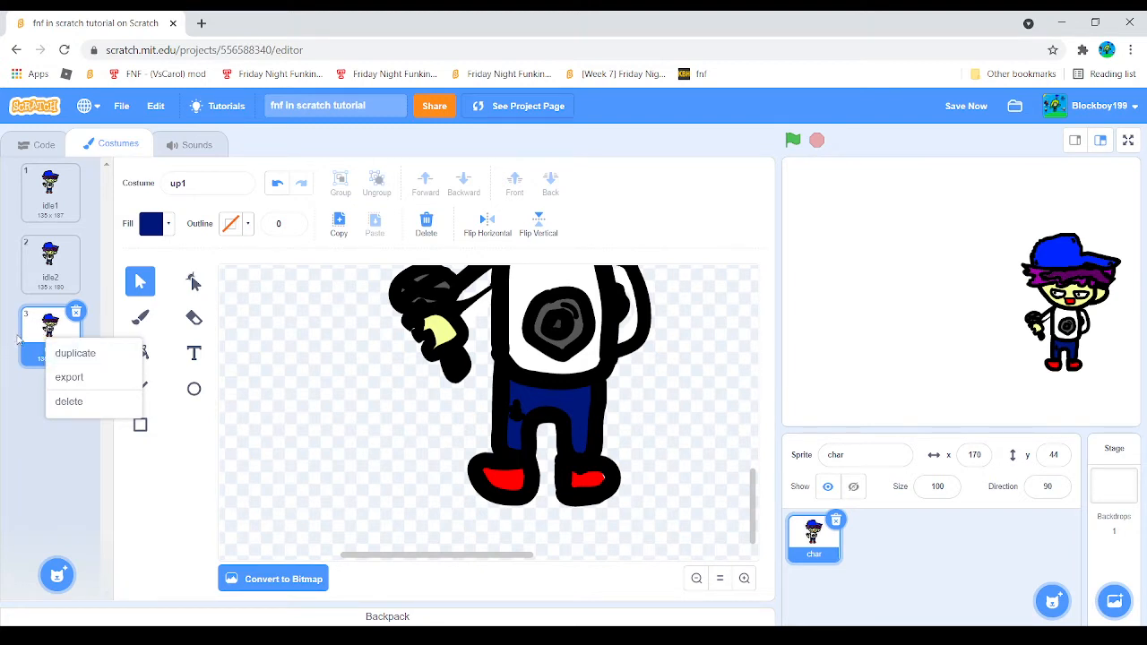
{"action": "left_click", "coordinate": [60, 354]}
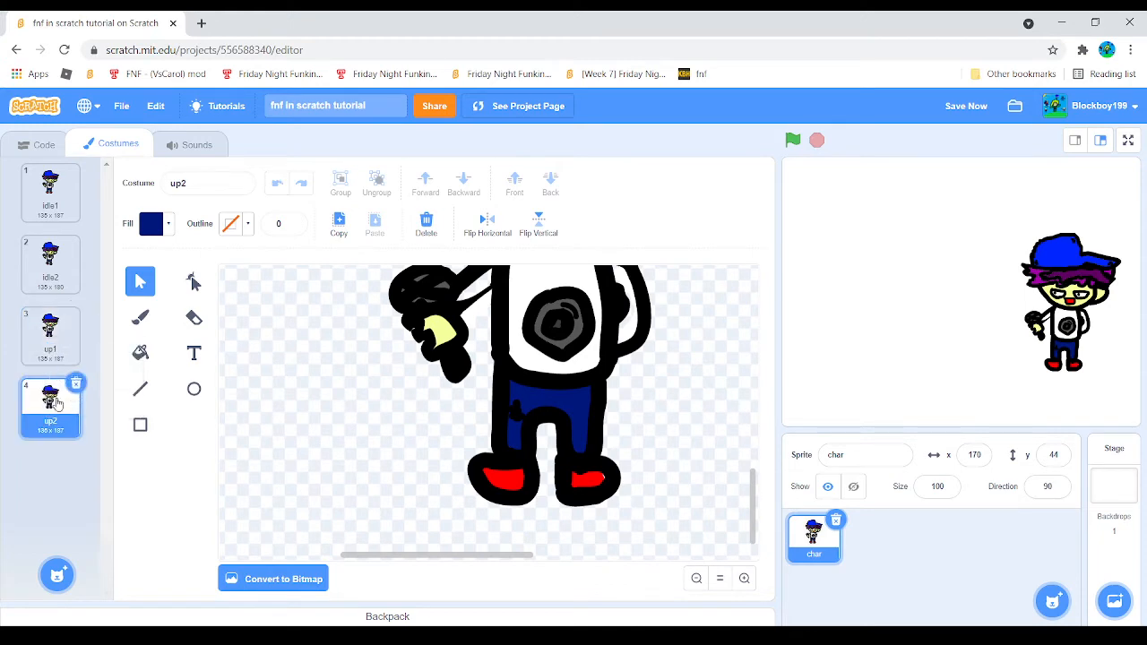
{"action": "scroll", "coordinate": [294, 496], "scroll_direction": "up", "scroll_amount": 3}
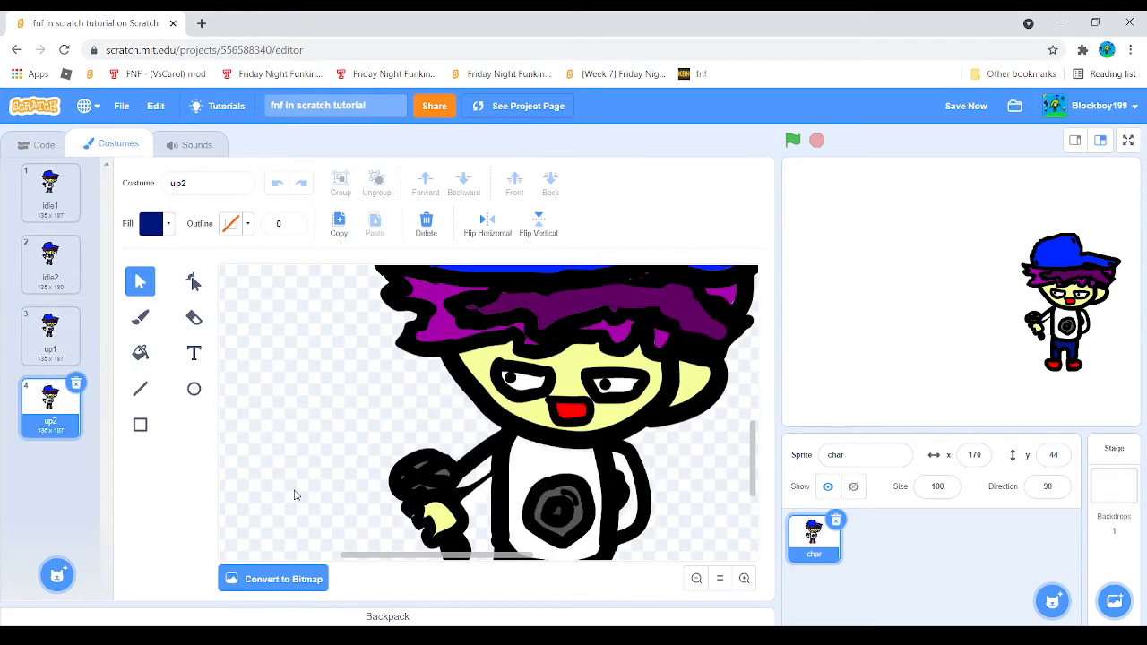
{"action": "left_click", "coordinate": [281, 579]}
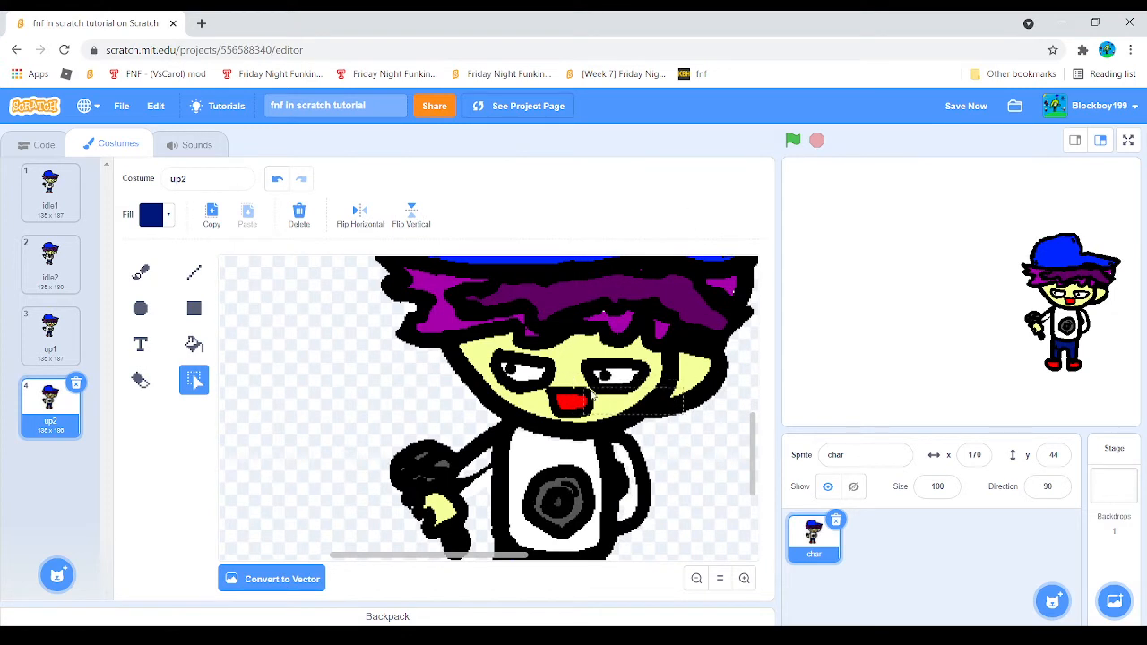
{"action": "scroll", "coordinate": [456, 443], "scroll_direction": "down", "scroll_amount": 2}
{"action": "left_click", "coordinate": [140, 272]}
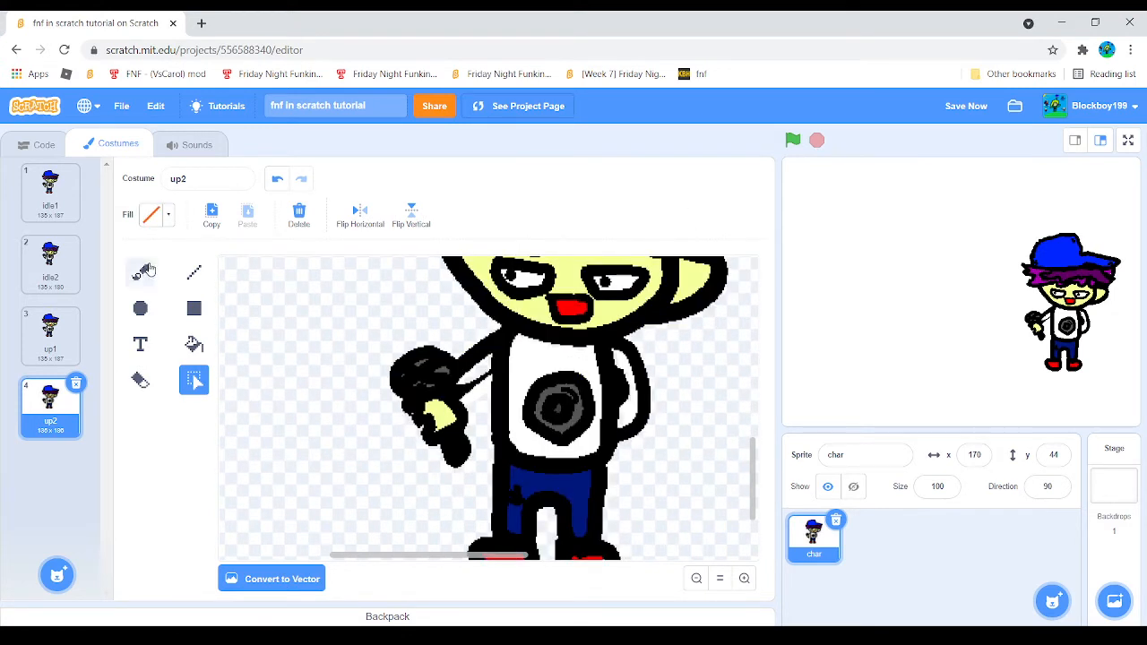
{"action": "left_click", "coordinate": [281, 549]}
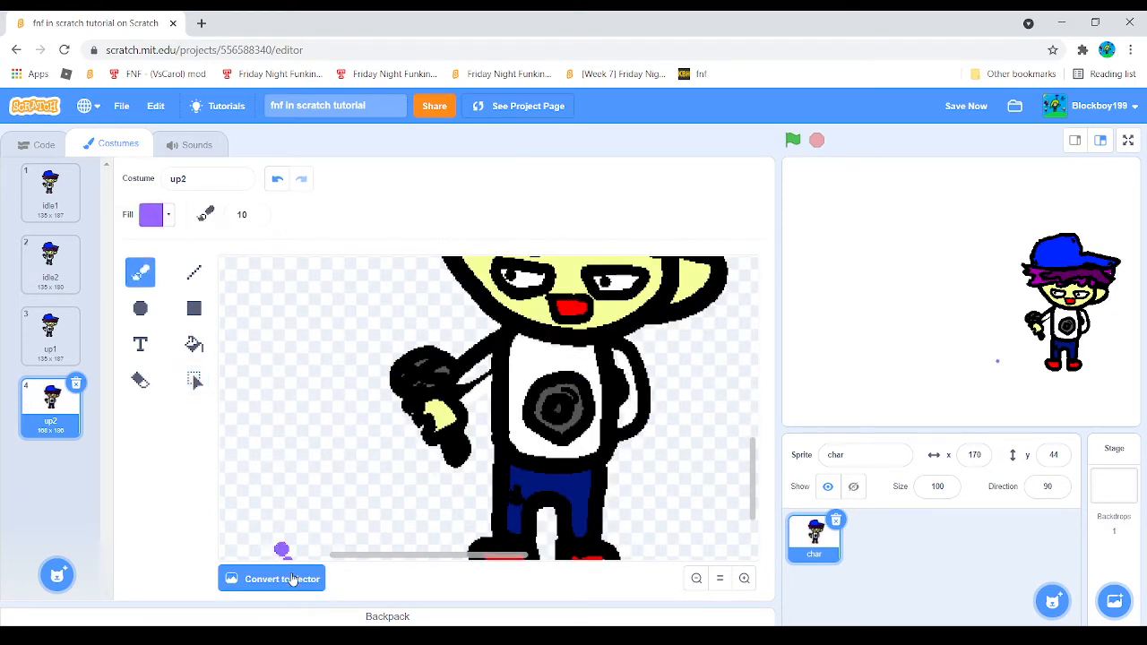
{"action": "left_click", "coordinate": [195, 380]}
{"action": "left_click_drag", "start_coordinate": [359, 538], "coordinate": [133, 572]}
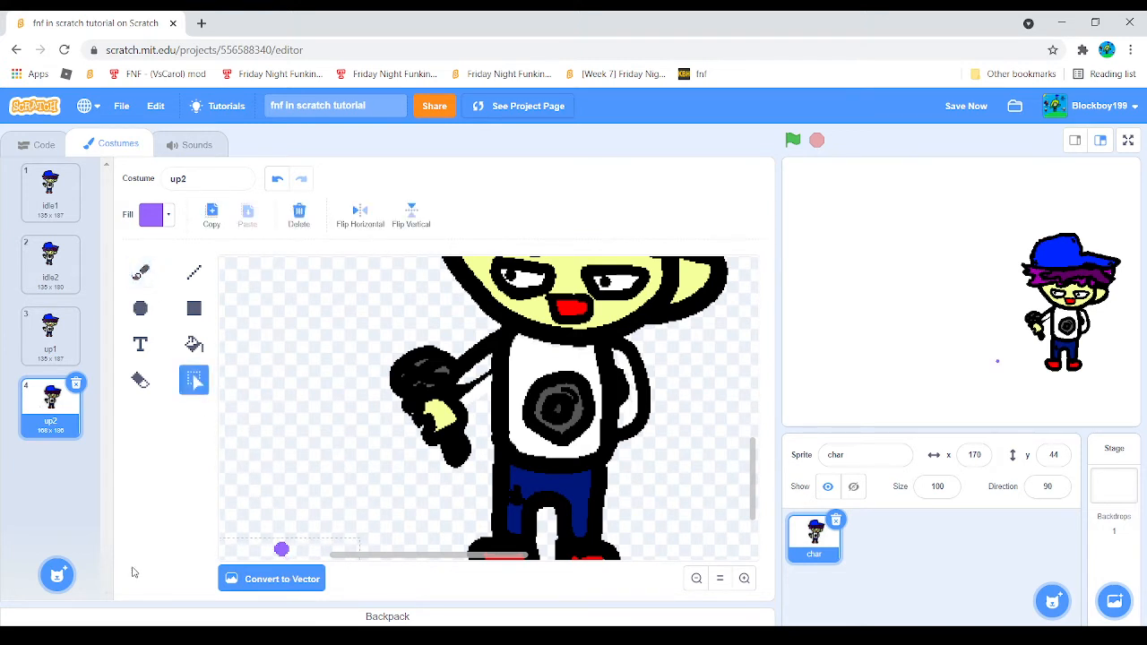
{"action": "left_click", "coordinate": [299, 222]}
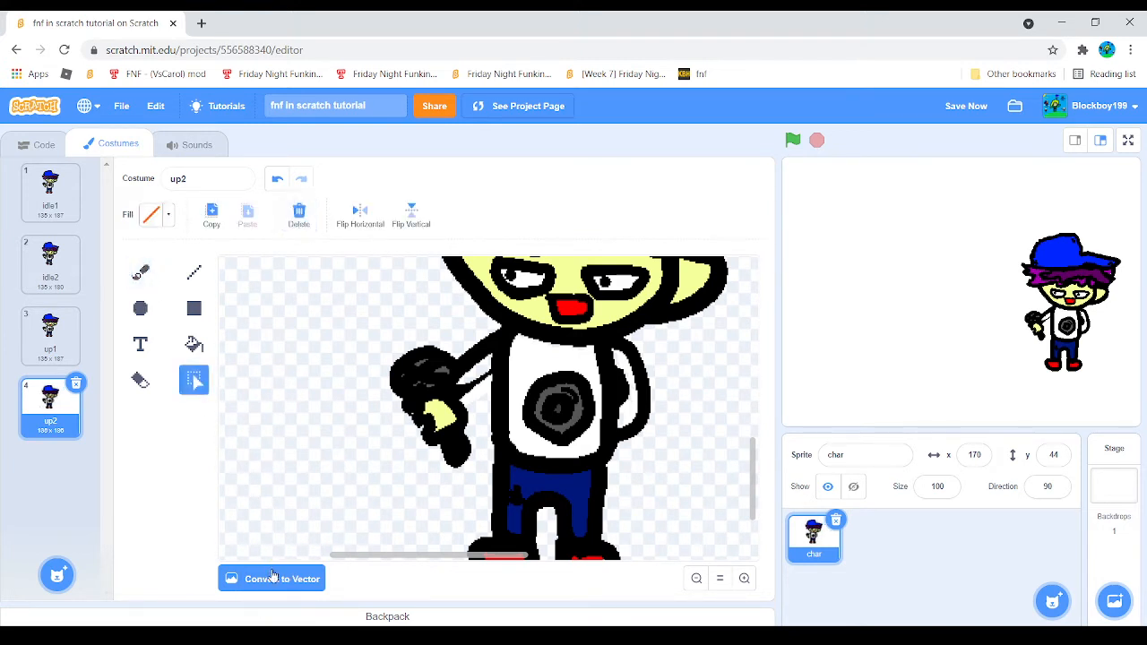
- Convert the duplicated costume back to vector and make the brush fill black by setting its brightness to 0
{"action": "left_click", "coordinate": [274, 578]}
{"action": "left_click", "coordinate": [139, 317]}
{"action": "left_click", "coordinate": [150, 223]}
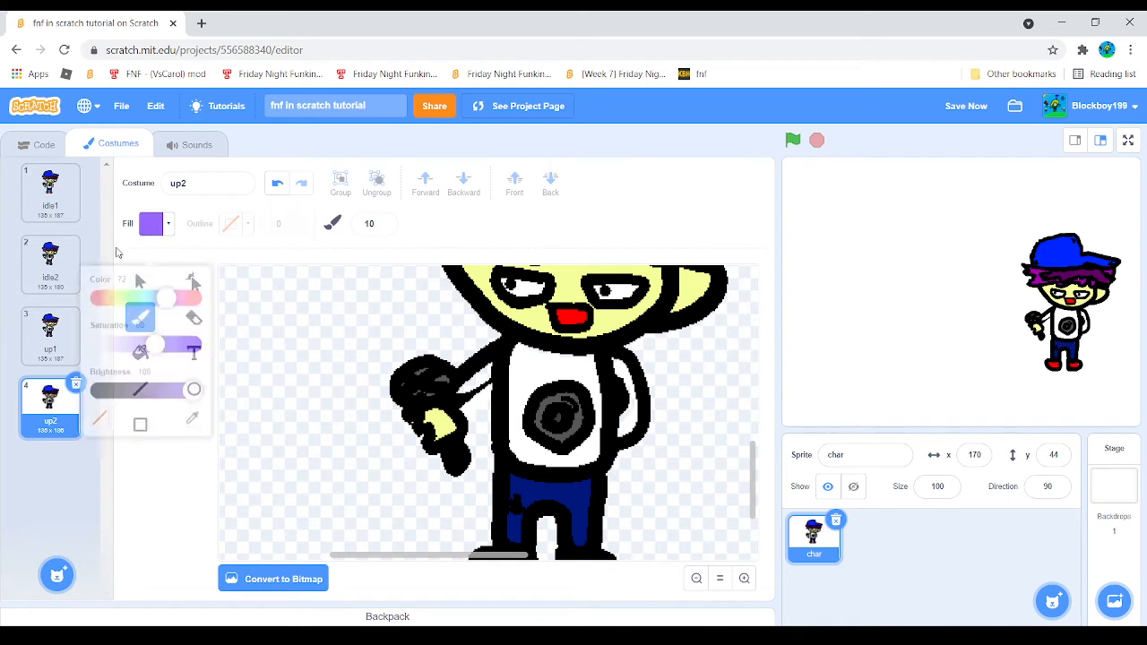
{"action": "left_click_drag", "start_coordinate": [192, 371], "coordinate": [97, 371]}
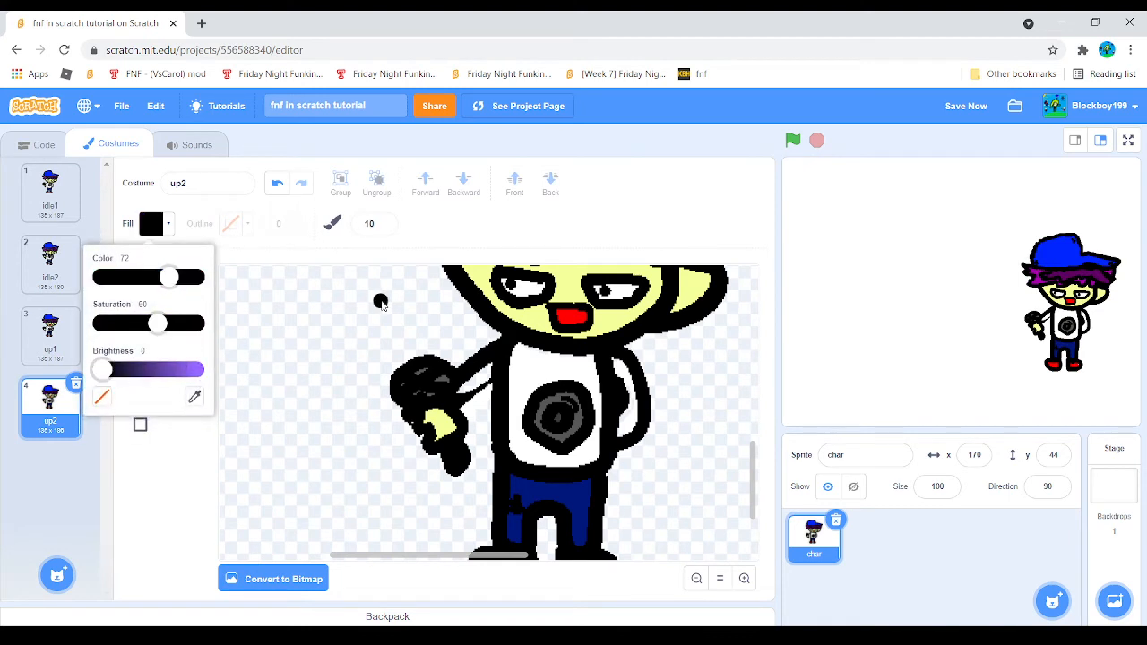
- Trace the microphone arm, the hand and the microphone handle in black with the size 10 brush
{"action": "left_click", "coordinate": [502, 350]}
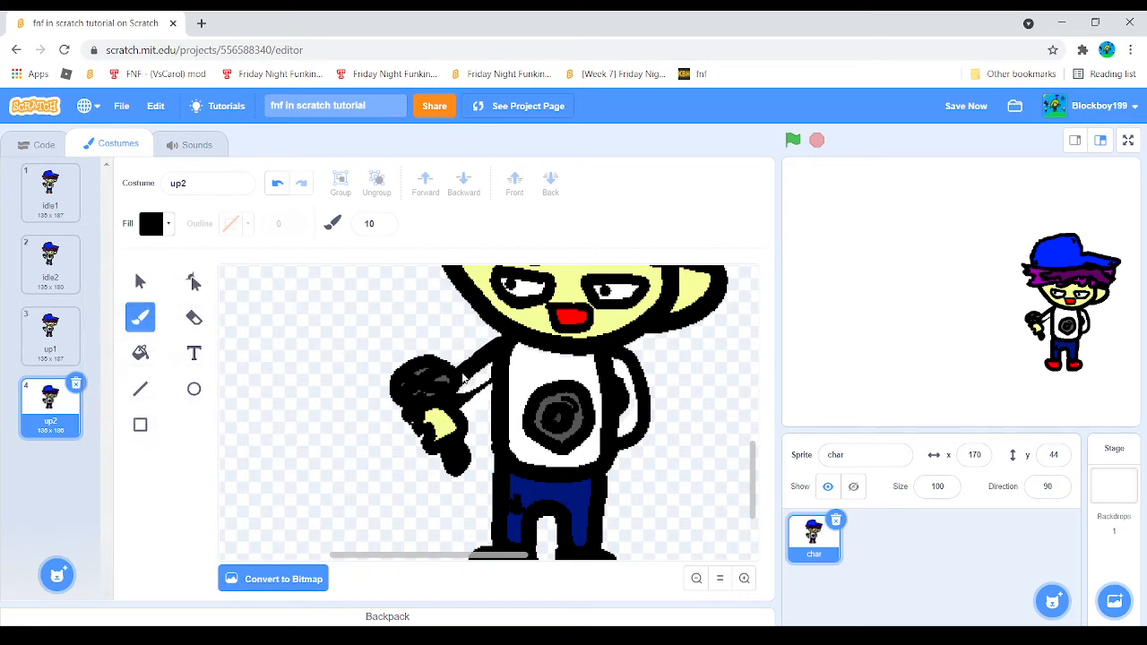
{"action": "mouse_move", "coordinate": [459, 399]}
{"action": "left_mouse_down"}
{"action": "mouse_move", "coordinate": [476, 400]}
{"action": "mouse_move", "coordinate": [486, 375]}
{"action": "left_mouse_up"}
{"action": "left_click_drag", "start_coordinate": [468, 435], "coordinate": [465, 432]}
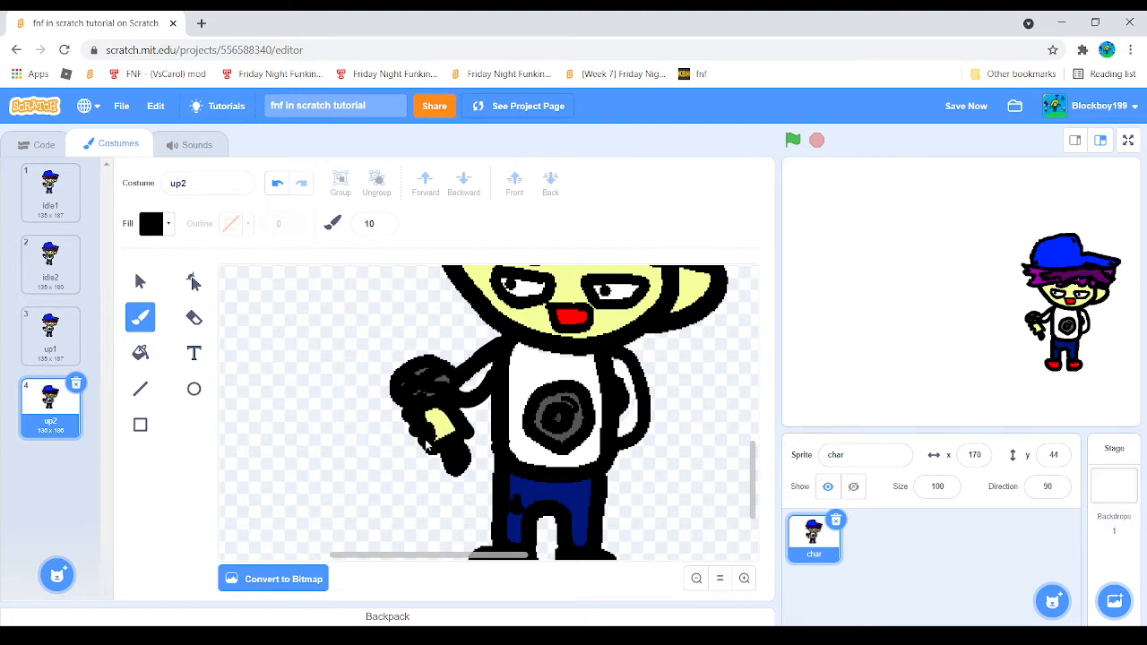
{"action": "mouse_move", "coordinate": [436, 440]}
{"action": "left_mouse_down"}
{"action": "mouse_move", "coordinate": [467, 455]}
{"action": "mouse_move", "coordinate": [447, 460]}
{"action": "mouse_move", "coordinate": [462, 471]}
{"action": "left_mouse_up"}
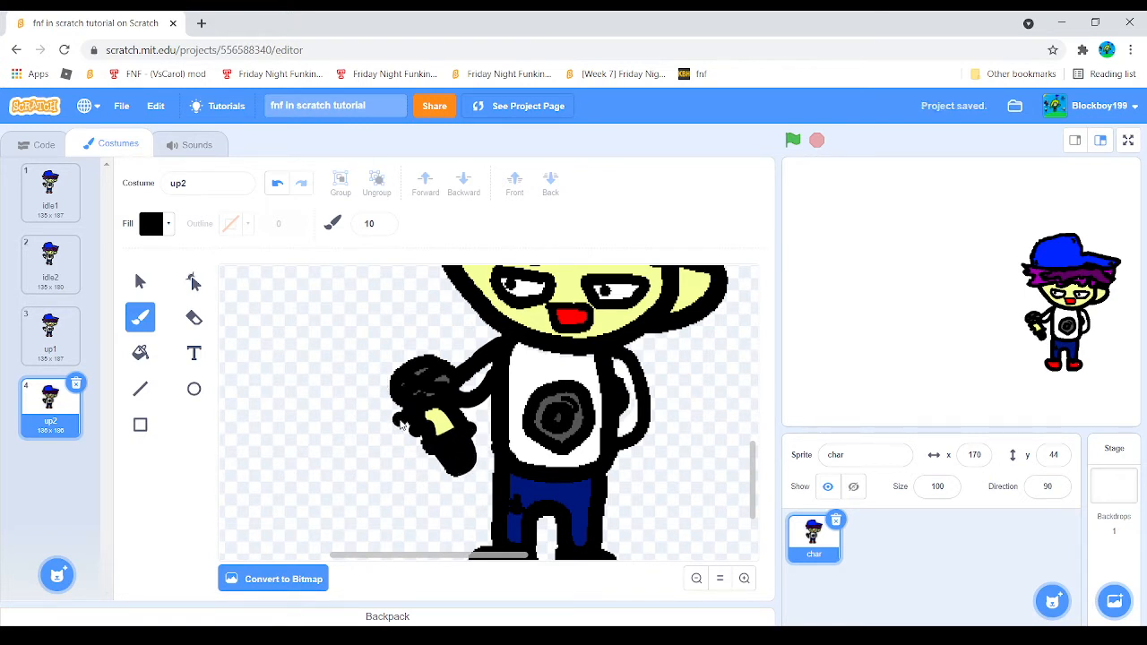
- Delete the converted character image from up2, keeping only the traced black arm and microphone strokes
{"action": "left_click", "coordinate": [139, 281]}
{"action": "left_click", "coordinate": [479, 363]}
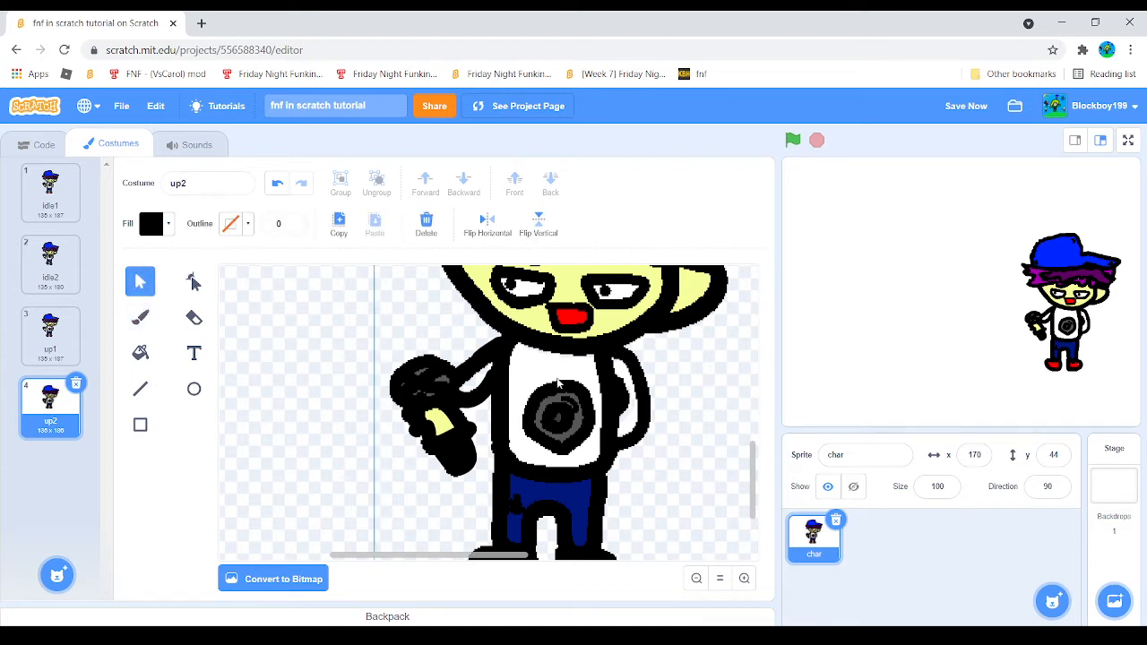
{"action": "left_click", "coordinate": [425, 223]}
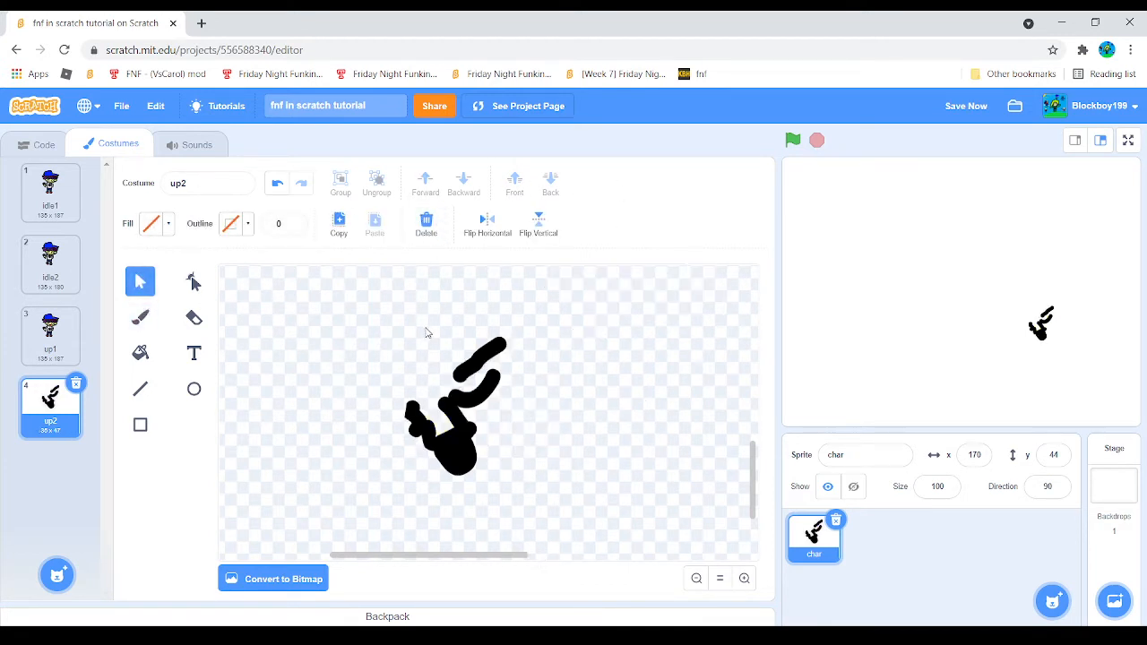
- Set the brush fill's brightness to 0 and paint the rounded black outline of the microphone head above the hand
{"action": "left_click", "coordinate": [143, 317]}
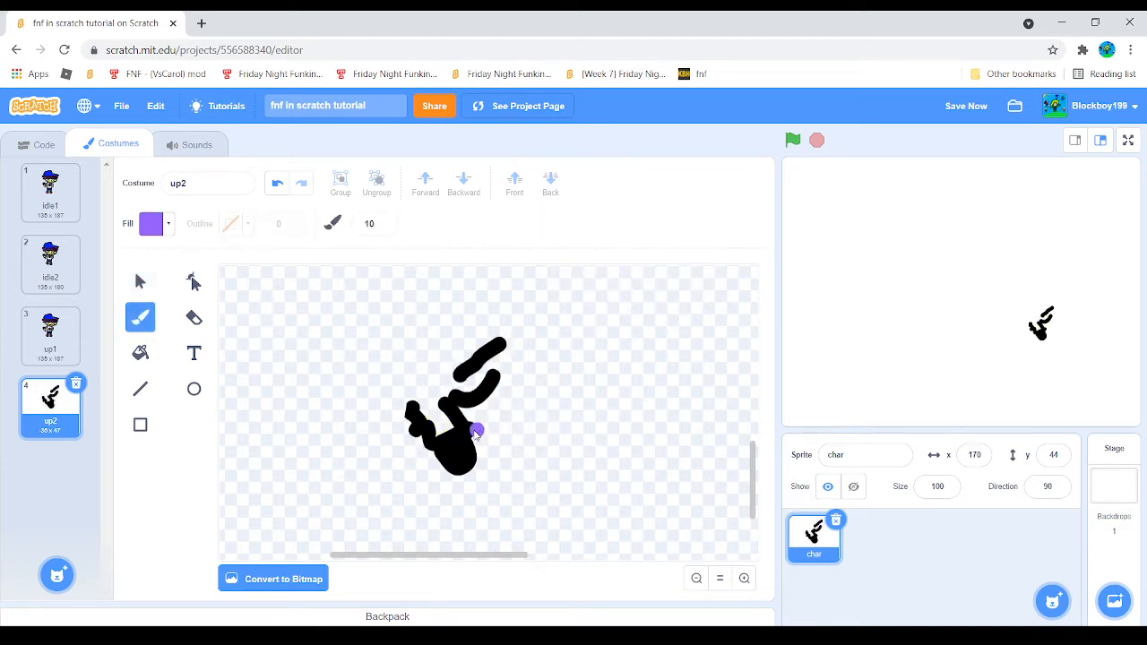
{"action": "left_click", "coordinate": [151, 224]}
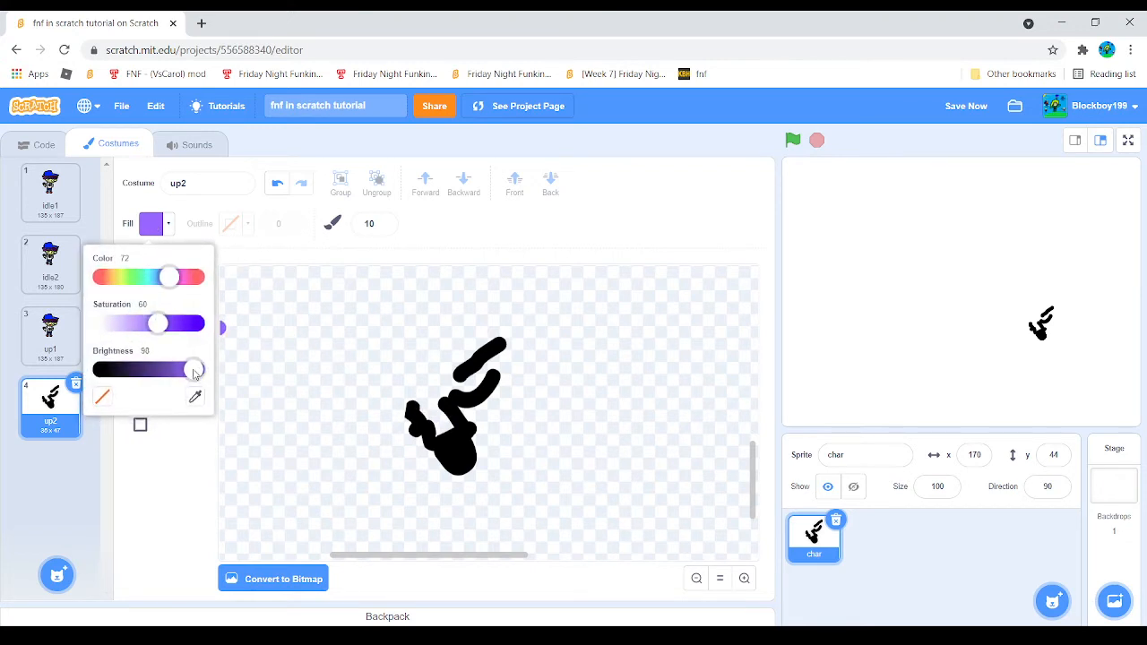
{"action": "left_click_drag", "start_coordinate": [194, 369], "coordinate": [102, 369]}
{"action": "left_click", "coordinate": [411, 403]}
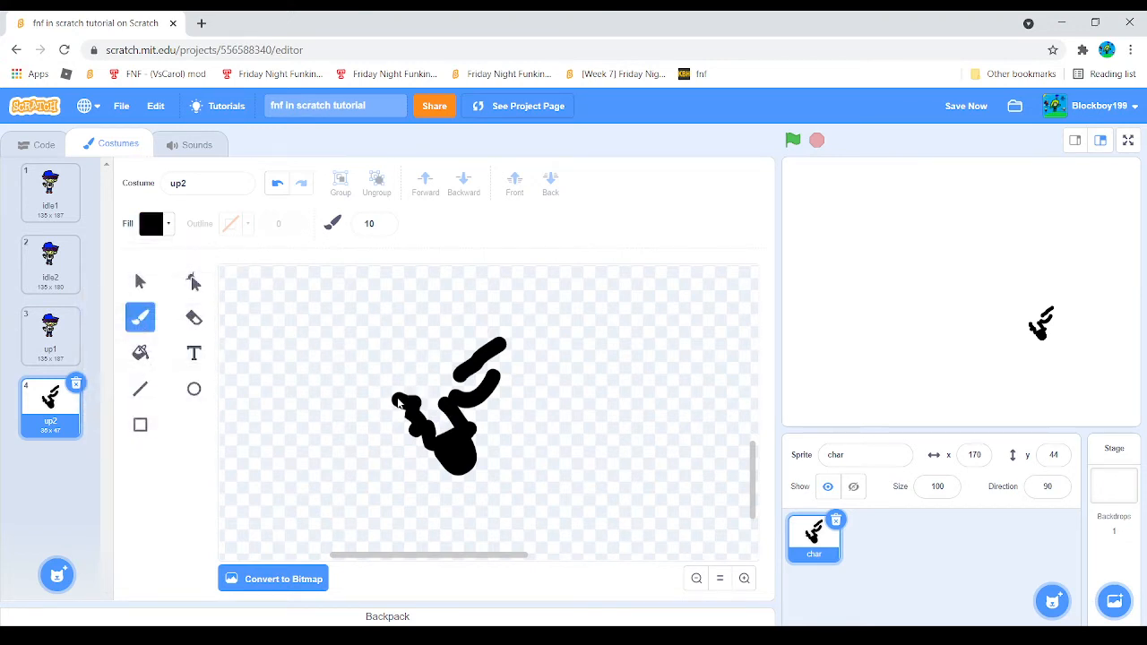
{"action": "mouse_move", "coordinate": [405, 405]}
{"action": "left_mouse_down"}
{"action": "mouse_move", "coordinate": [390, 378]}
{"action": "mouse_move", "coordinate": [430, 366]}
{"action": "left_mouse_up"}
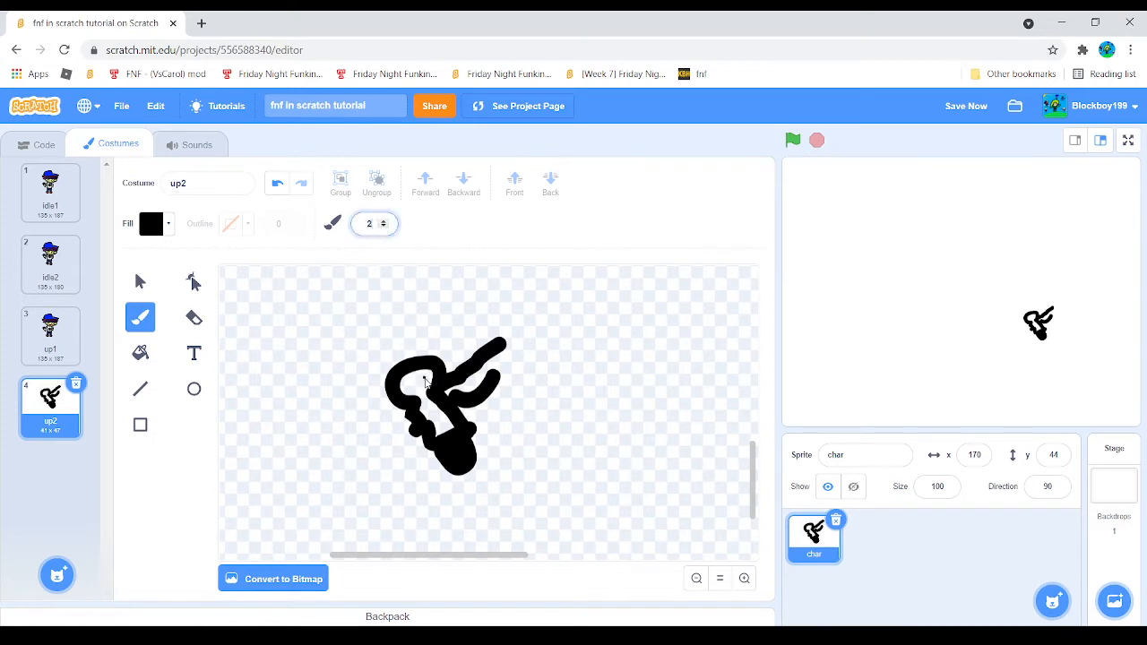
- Discard the traced arm and microphone drawing and delete the up2 costume
{"action": "left_click_drag", "start_coordinate": [397, 380], "coordinate": [431, 390]}
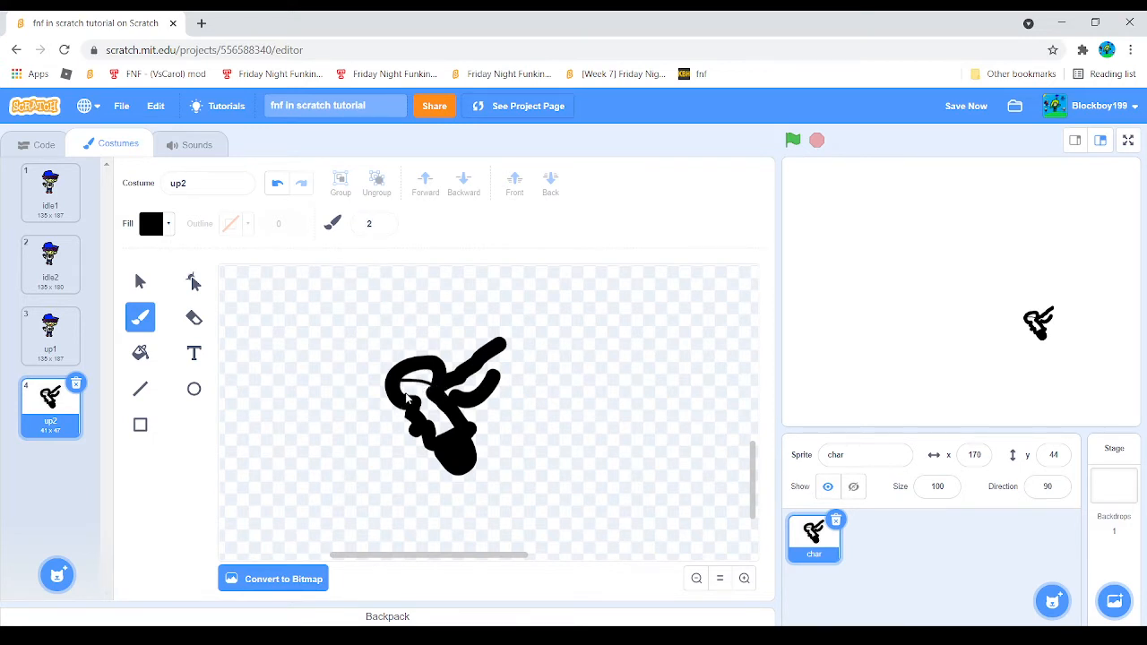
{"action": "left_click", "coordinate": [140, 281]}
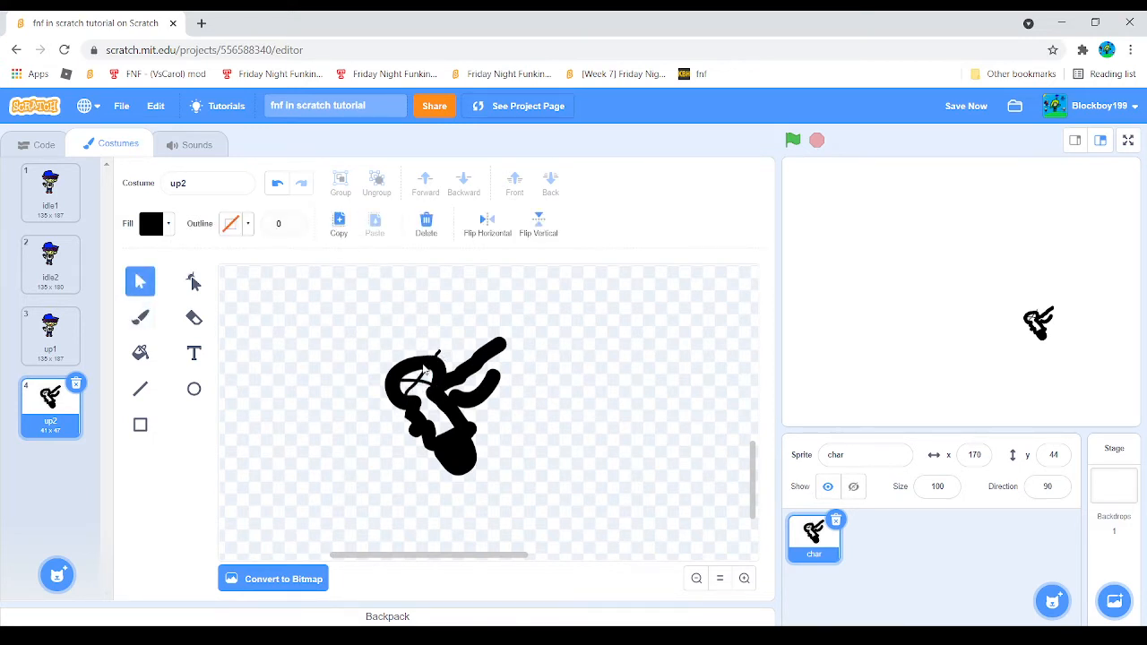
{"action": "left_click", "coordinate": [437, 357]}
{"action": "left_click", "coordinate": [426, 224]}
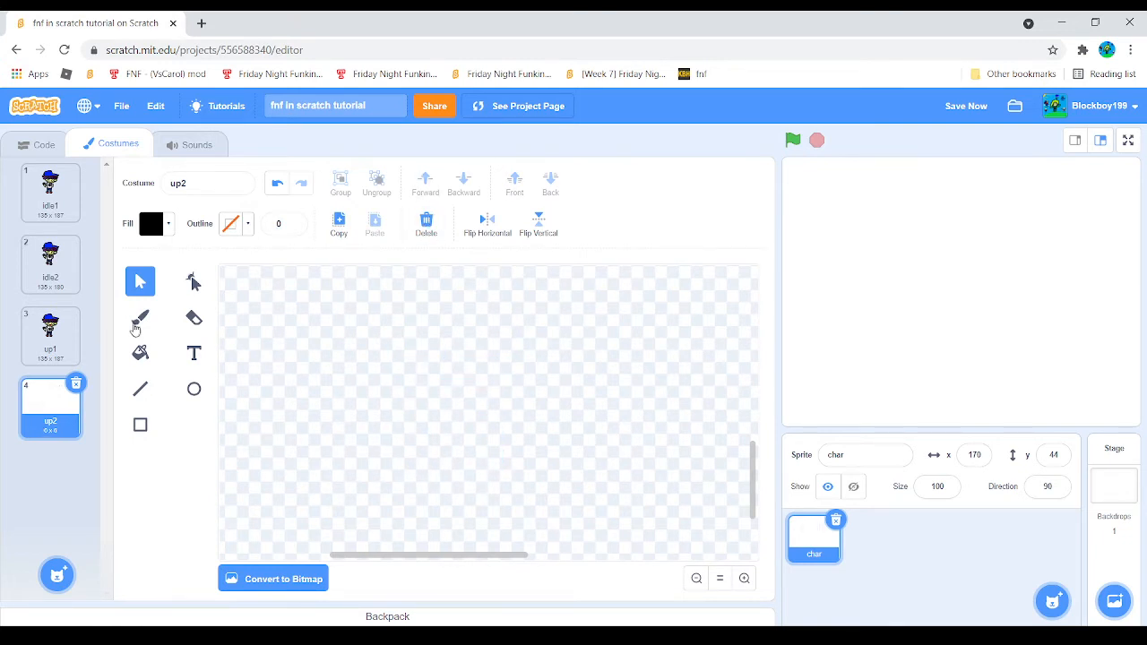
{"action": "left_click", "coordinate": [76, 383]}
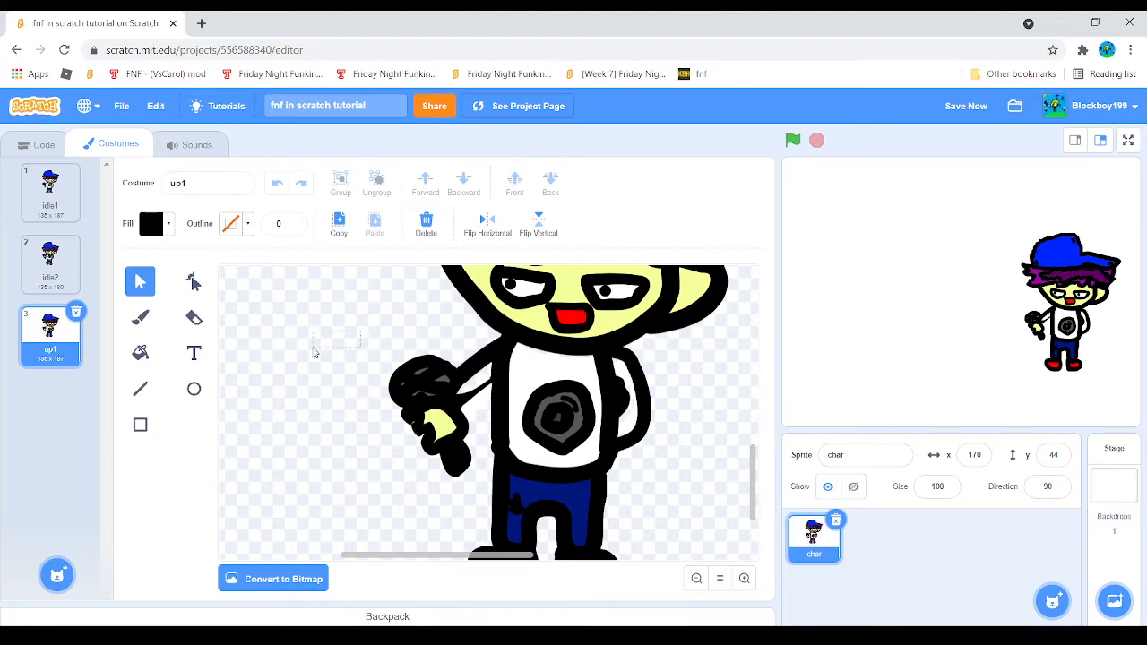
- Duplicate the up1 costume to get a fresh full-character copy
{"action": "left_click", "coordinate": [140, 317]}
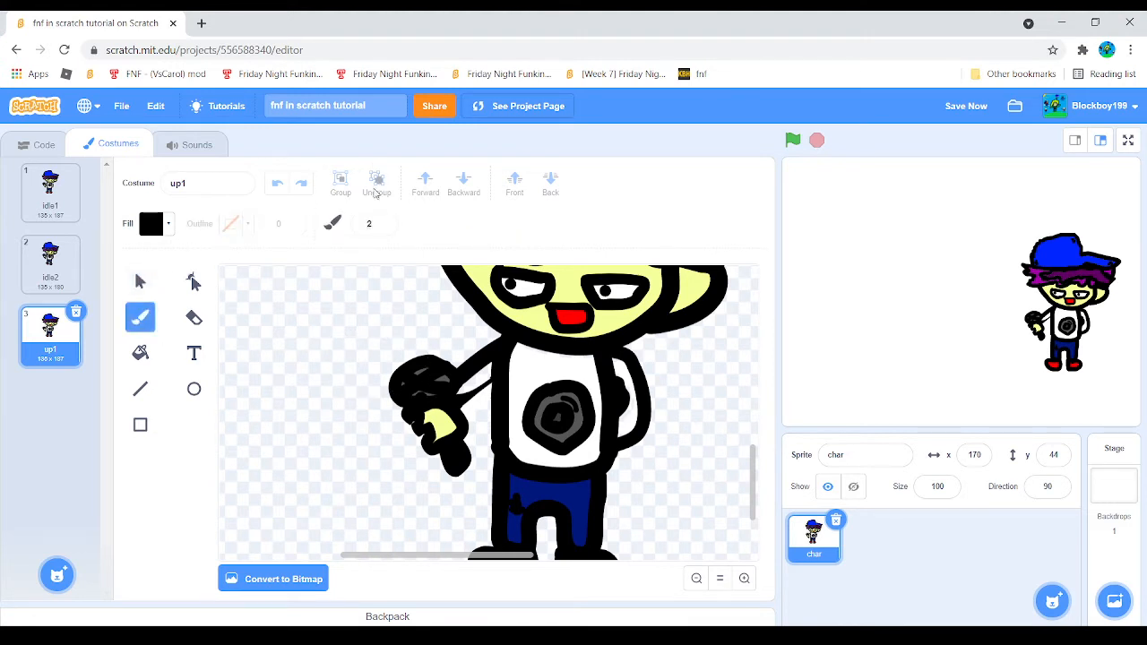
{"action": "left_click", "coordinate": [383, 220]}
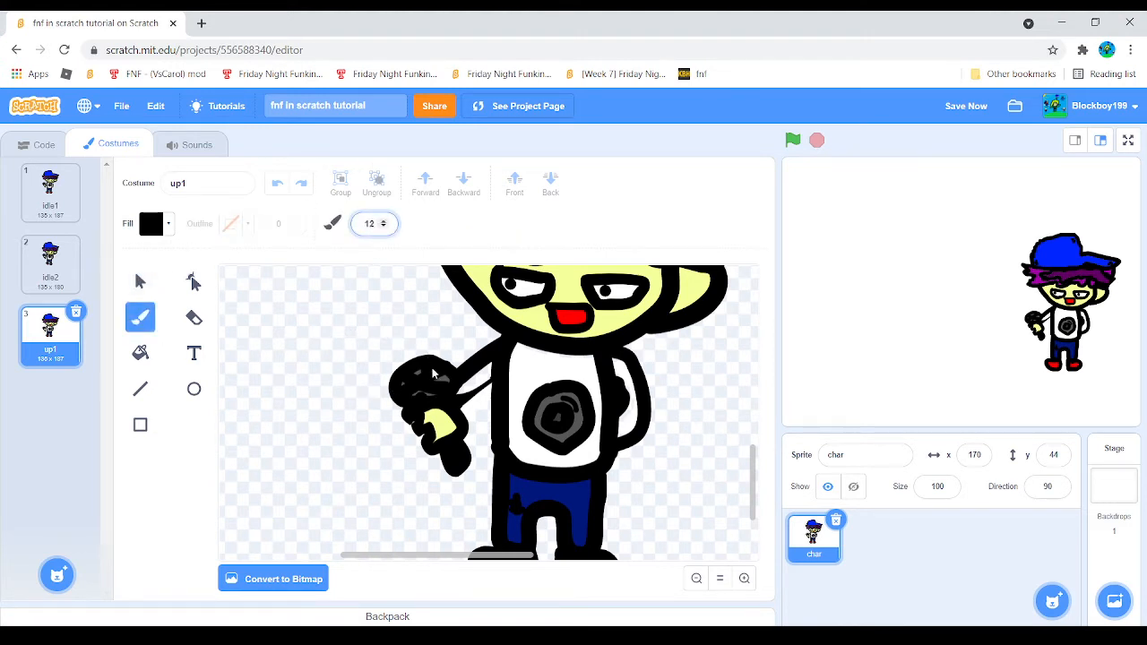
{"action": "left_click", "coordinate": [140, 281]}
{"action": "right_click", "coordinate": [34, 347]}
{"action": "left_click", "coordinate": [49, 361]}
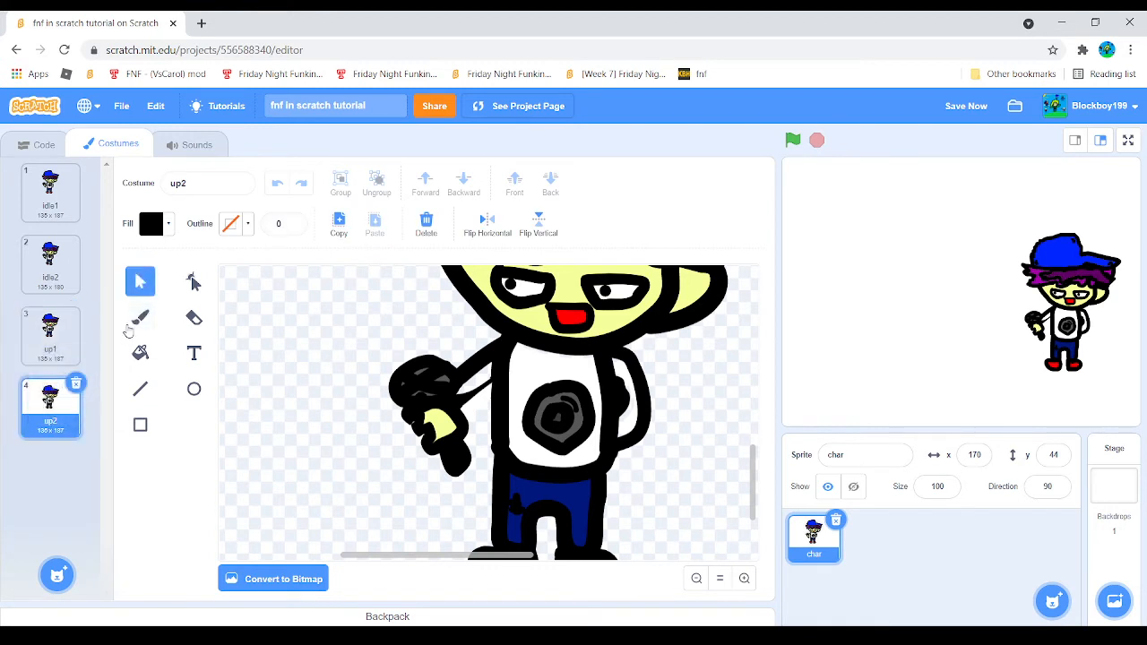
- Erase the head, cap, body and legs with the size 40 eraser, keeping only the microphone arm and hand
{"action": "left_click", "coordinate": [195, 321]}
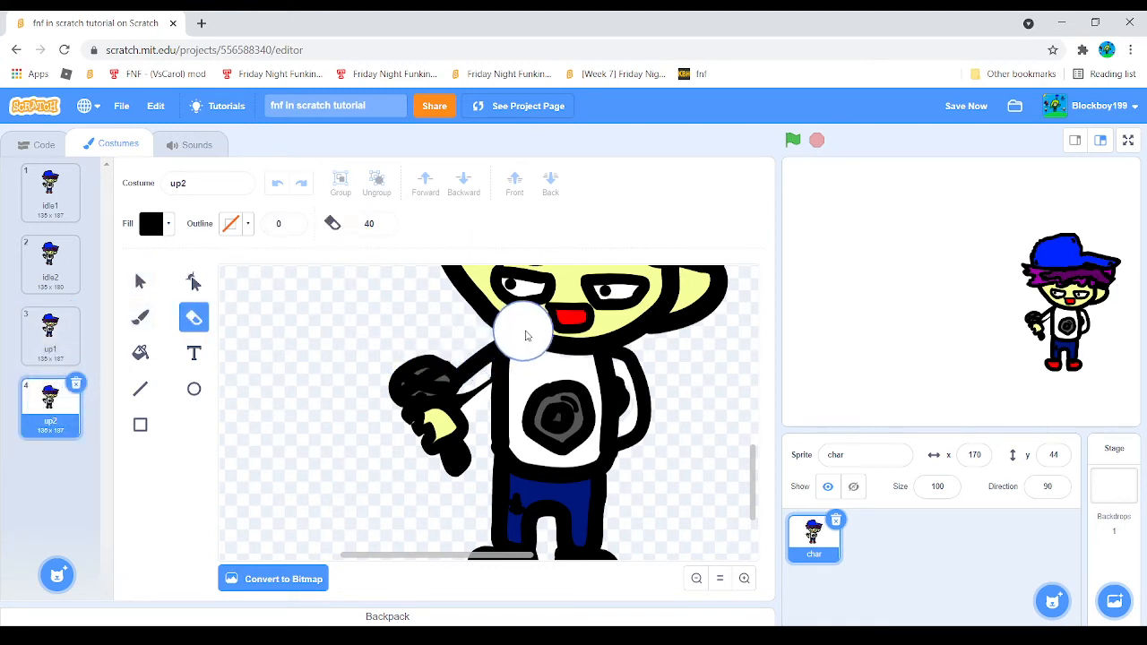
{"action": "mouse_move", "coordinate": [525, 328]}
{"action": "left_mouse_down"}
{"action": "mouse_move", "coordinate": [544, 549]}
{"action": "mouse_move", "coordinate": [584, 373]}
{"action": "mouse_move", "coordinate": [618, 431]}
{"action": "mouse_move", "coordinate": [596, 542]}
{"action": "mouse_move", "coordinate": [582, 489]}
{"action": "mouse_move", "coordinate": [533, 435]}
{"action": "mouse_move", "coordinate": [528, 356]}
{"action": "mouse_move", "coordinate": [550, 338]}
{"action": "left_mouse_up"}
{"action": "scroll", "coordinate": [549, 414], "scroll_direction": "down", "scroll_amount": 2}
{"action": "scroll", "coordinate": [550, 338], "scroll_direction": "up", "scroll_amount": 2}
{"action": "mouse_move", "coordinate": [686, 384]}
{"action": "left_mouse_down"}
{"action": "mouse_move", "coordinate": [525, 397]}
{"action": "mouse_move", "coordinate": [494, 384]}
{"action": "mouse_move", "coordinate": [505, 386]}
{"action": "mouse_move", "coordinate": [498, 430]}
{"action": "left_mouse_up"}
{"action": "scroll", "coordinate": [610, 413], "scroll_direction": "up", "scroll_amount": 3}
{"action": "mouse_move", "coordinate": [591, 431]}
{"action": "left_mouse_down"}
{"action": "mouse_move", "coordinate": [579, 443]}
{"action": "mouse_move", "coordinate": [542, 436]}
{"action": "mouse_move", "coordinate": [507, 466]}
{"action": "mouse_move", "coordinate": [493, 314]}
{"action": "mouse_move", "coordinate": [292, 341]}
{"action": "mouse_move", "coordinate": [472, 448]}
{"action": "mouse_move", "coordinate": [594, 418]}
{"action": "mouse_move", "coordinate": [690, 476]}
{"action": "mouse_move", "coordinate": [597, 384]}
{"action": "mouse_move", "coordinate": [621, 317]}
{"action": "mouse_move", "coordinate": [660, 329]}
{"action": "mouse_move", "coordinate": [611, 317]}
{"action": "mouse_move", "coordinate": [599, 330]}
{"action": "left_mouse_up"}
{"action": "scroll", "coordinate": [599, 330], "scroll_direction": "up", "scroll_amount": 2}
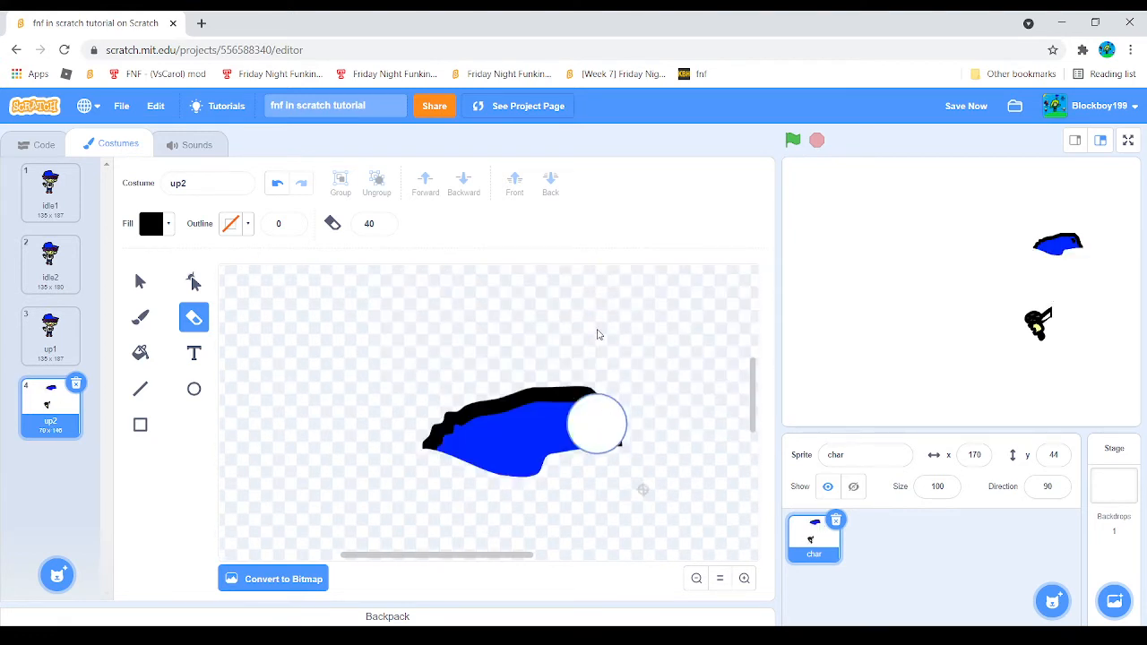
{"action": "mouse_move", "coordinate": [626, 414]}
{"action": "left_mouse_down"}
{"action": "mouse_move", "coordinate": [560, 401]}
{"action": "mouse_move", "coordinate": [435, 451]}
{"action": "mouse_move", "coordinate": [520, 402]}
{"action": "left_mouse_up"}
{"action": "scroll", "coordinate": [538, 386], "scroll_direction": "down", "scroll_amount": 2}
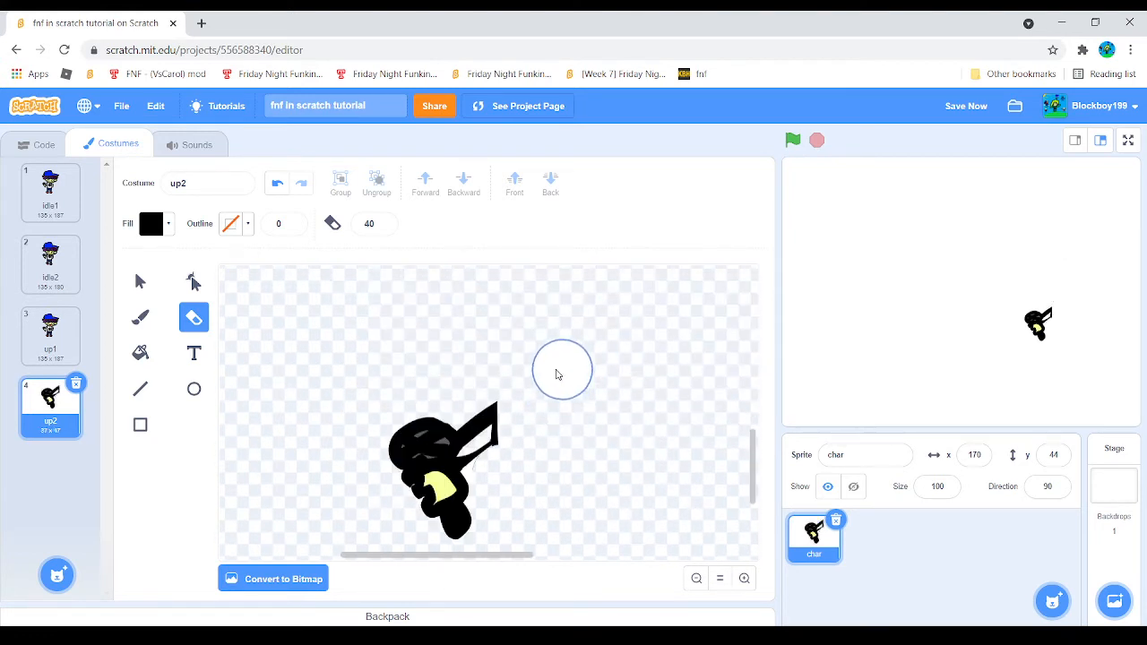
- Send the remaining arm piece to the back, behind the hand and microphone
{"action": "left_click", "coordinate": [141, 282]}
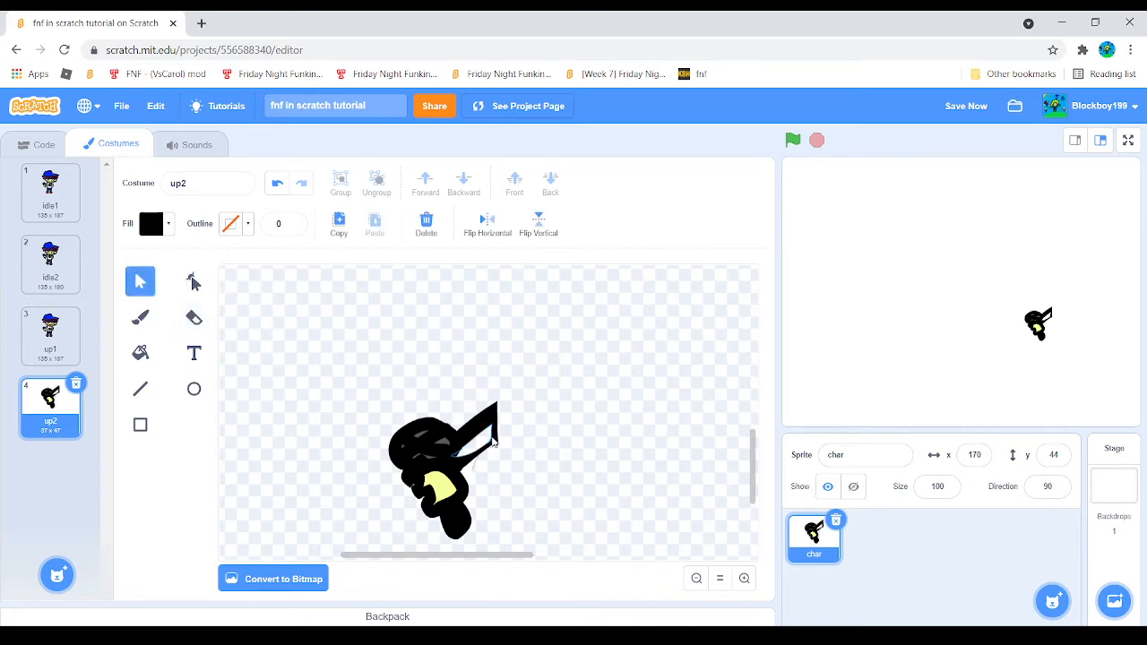
{"action": "left_click", "coordinate": [493, 442]}
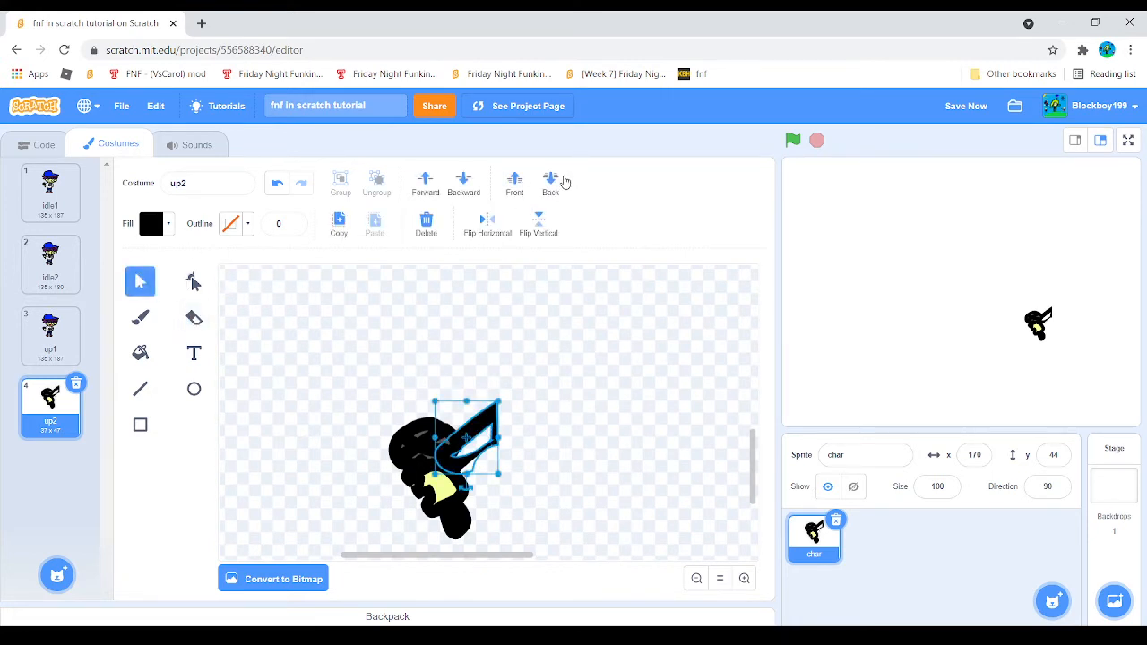
{"action": "left_click", "coordinate": [548, 184]}
{"action": "left_click", "coordinate": [566, 343]}
- Copy the whole arm and microphone drawing and delete the up2 costume that held it
{"action": "left_click_drag", "start_coordinate": [302, 530], "coordinate": [302, 529]}
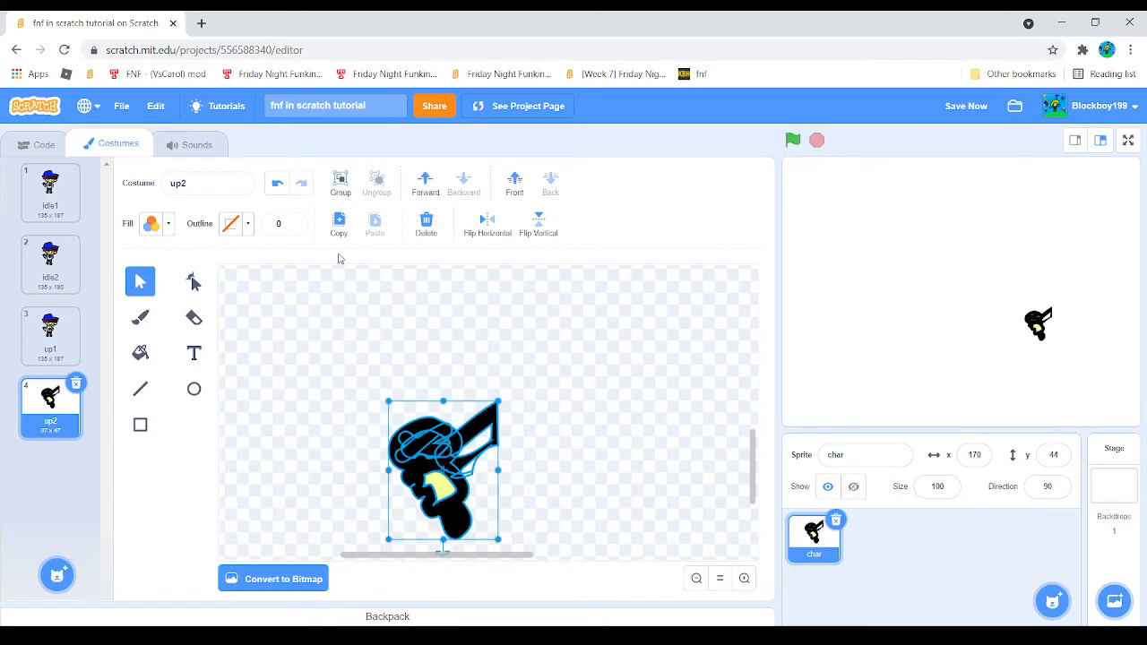
{"action": "left_click", "coordinate": [442, 316]}
{"action": "left_click", "coordinate": [50, 334]}
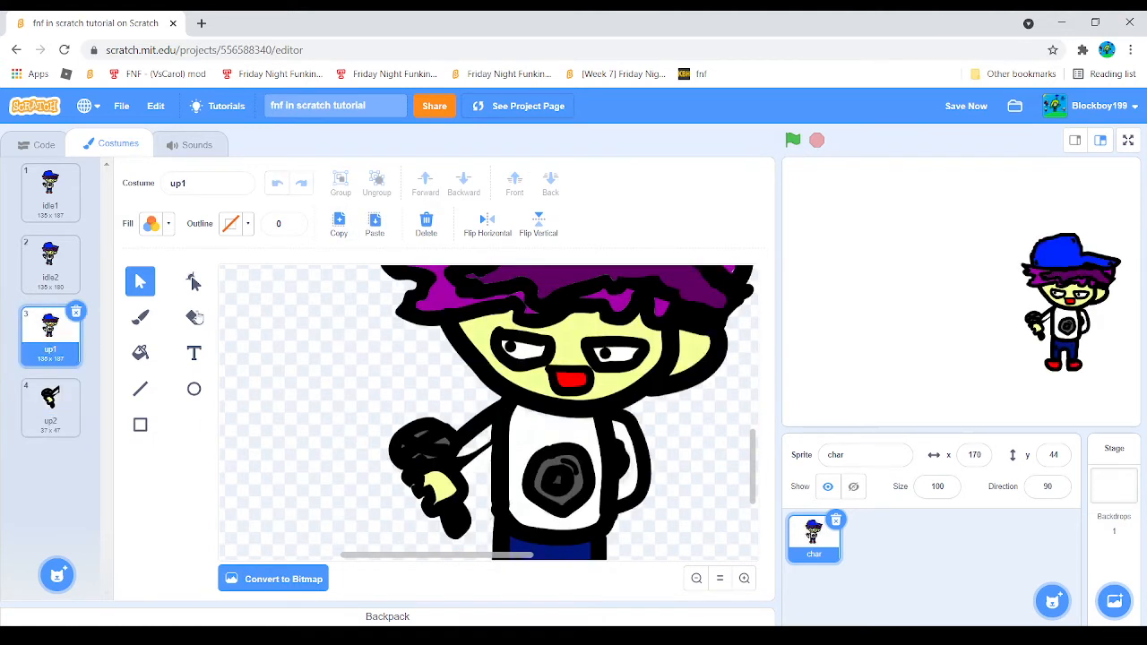
{"action": "left_click", "coordinate": [392, 232]}
{"action": "left_click", "coordinate": [443, 234]}
{"action": "left_click", "coordinate": [56, 403]}
{"action": "left_click", "coordinate": [76, 383]}
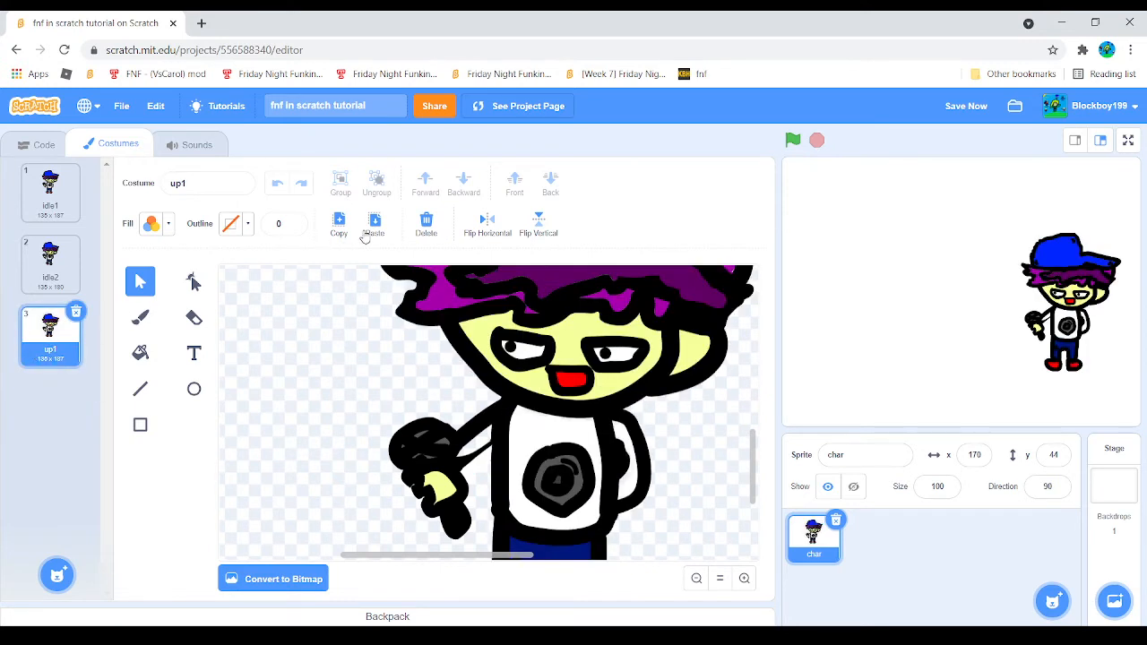
- Erase the original microphone arm from the up1 costume and paste the copied arm and microphone
{"action": "left_click", "coordinate": [194, 317]}
{"action": "mouse_move", "coordinate": [479, 455]}
{"action": "left_mouse_down"}
{"action": "mouse_move", "coordinate": [427, 418]}
{"action": "mouse_move", "coordinate": [404, 427]}
{"action": "mouse_move", "coordinate": [442, 510]}
{"action": "mouse_move", "coordinate": [445, 411]}
{"action": "mouse_move", "coordinate": [460, 453]}
{"action": "left_mouse_up"}
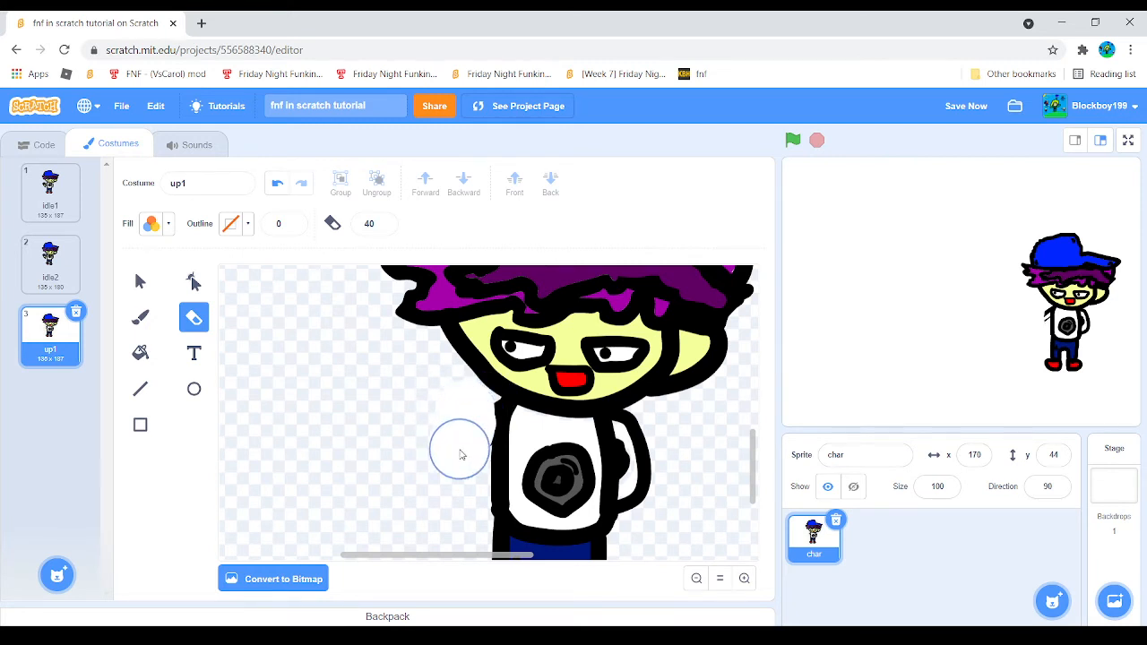
{"action": "left_click", "coordinate": [142, 283]}
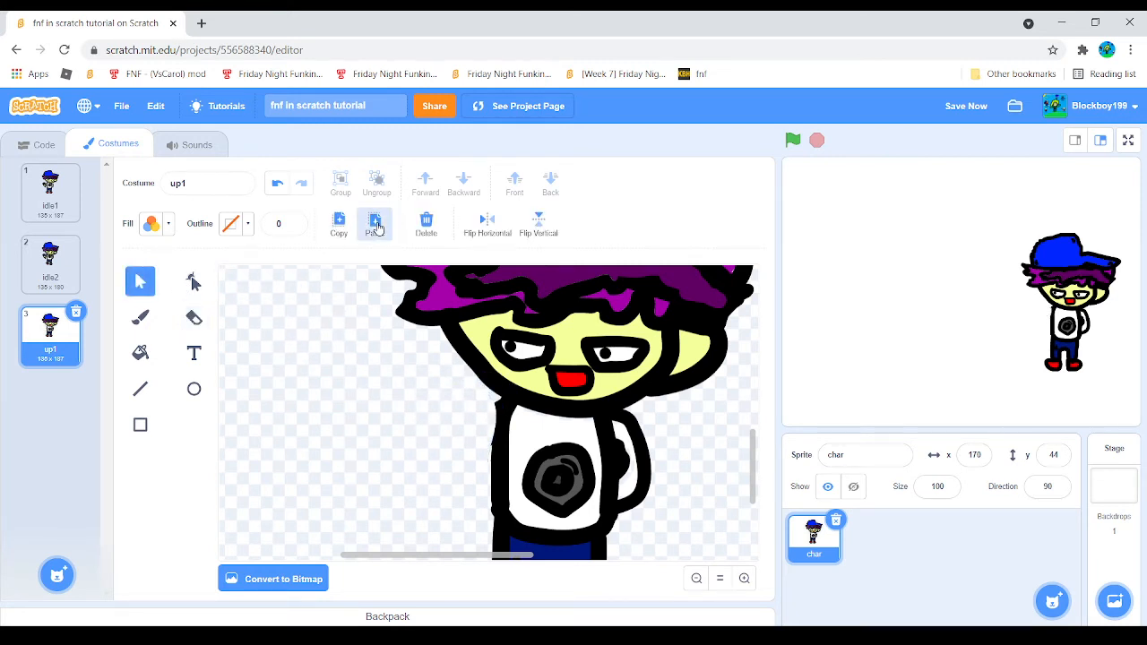
{"action": "left_click", "coordinate": [375, 224]}
- Rotate the pasted arm and microphone clockwise and move them up against the face beside the mouth
{"action": "scroll", "coordinate": [458, 532], "scroll_direction": "down", "scroll_amount": 2}
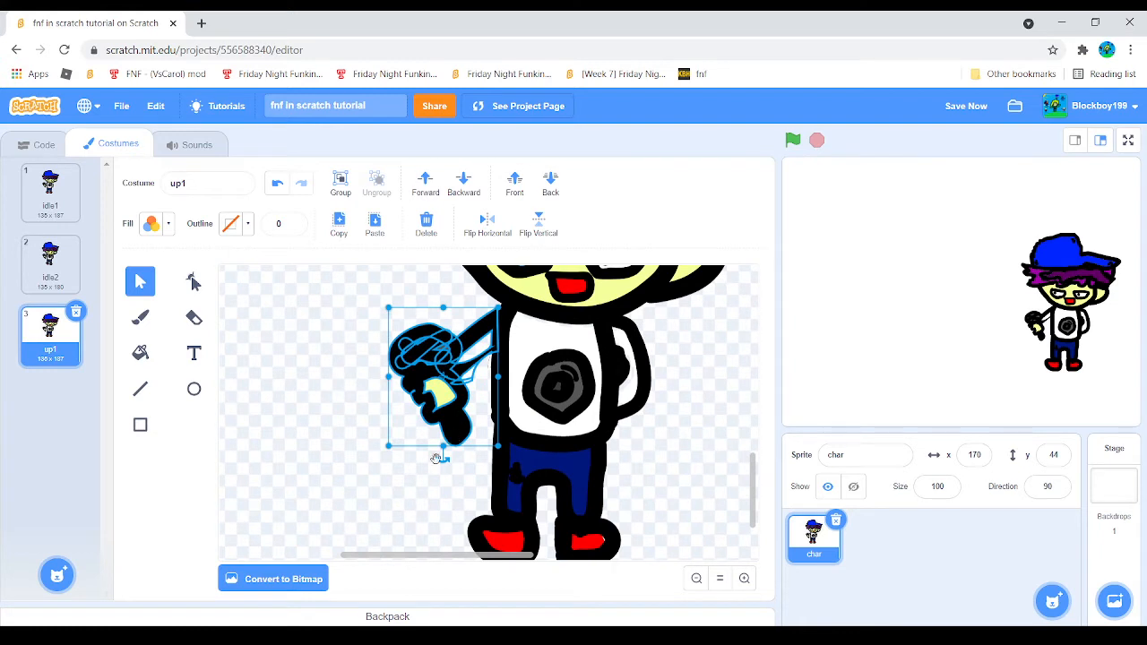
{"action": "left_click_drag", "start_coordinate": [437, 458], "coordinate": [458, 318]}
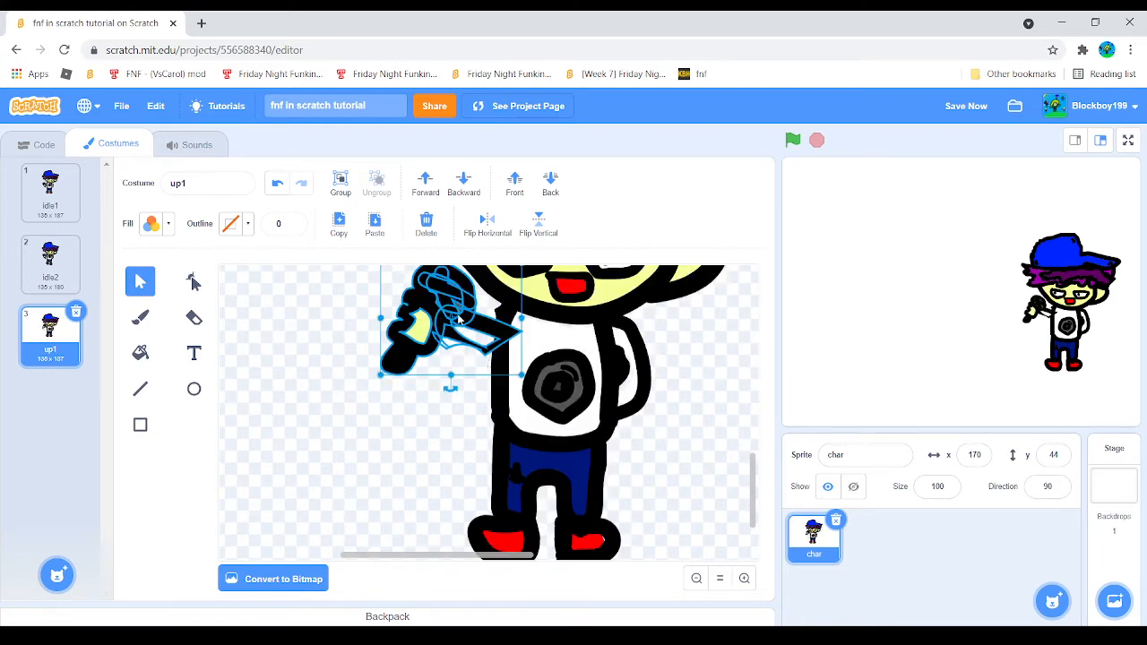
{"action": "left_click", "coordinate": [552, 183]}
{"action": "scroll", "coordinate": [365, 318], "scroll_direction": "up", "scroll_amount": 2}
{"action": "left_click_drag", "start_coordinate": [448, 405], "coordinate": [496, 404]}
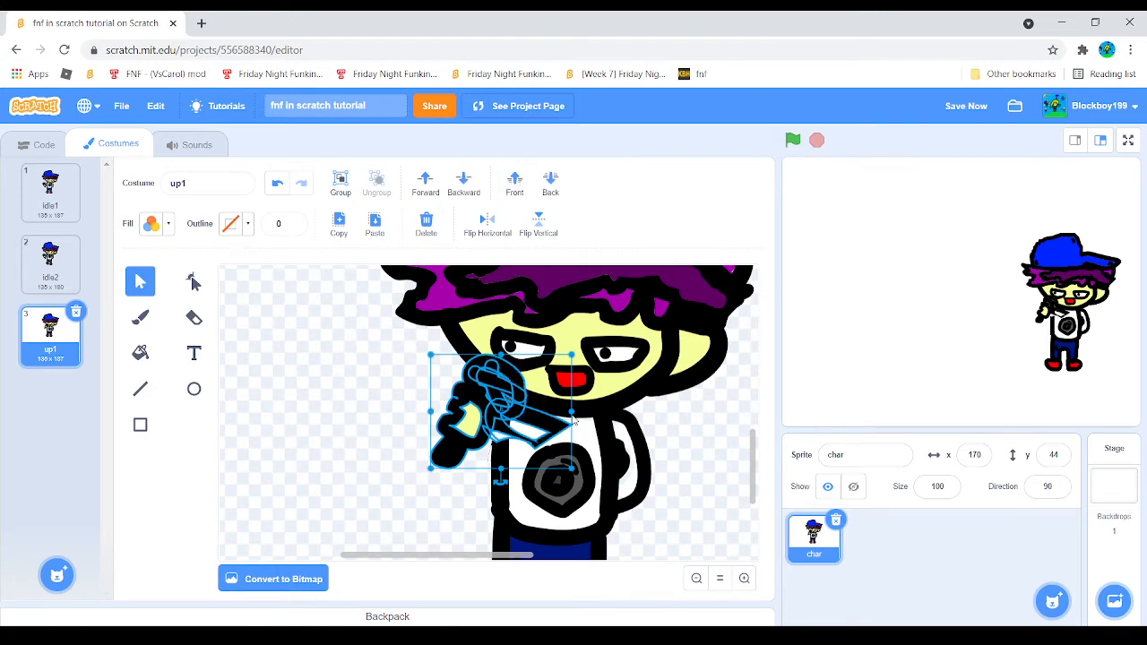
- Select the microphone and arm pieces together and send them to the back of the drawing
{"action": "left_click", "coordinate": [599, 424]}
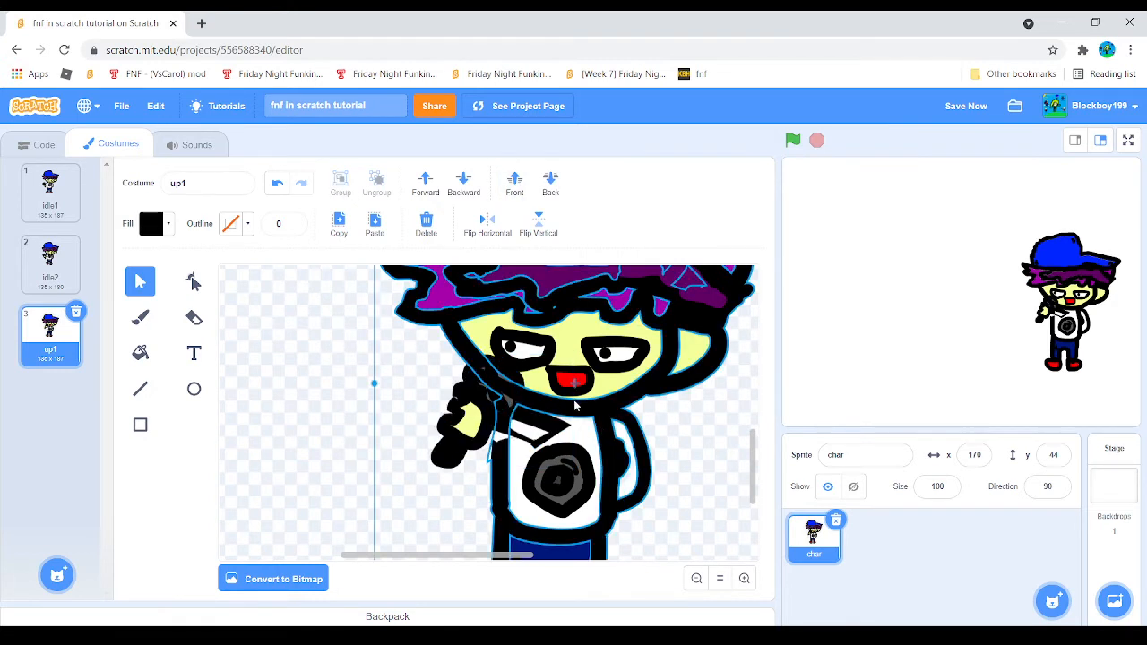
{"action": "left_click", "coordinate": [426, 386]}
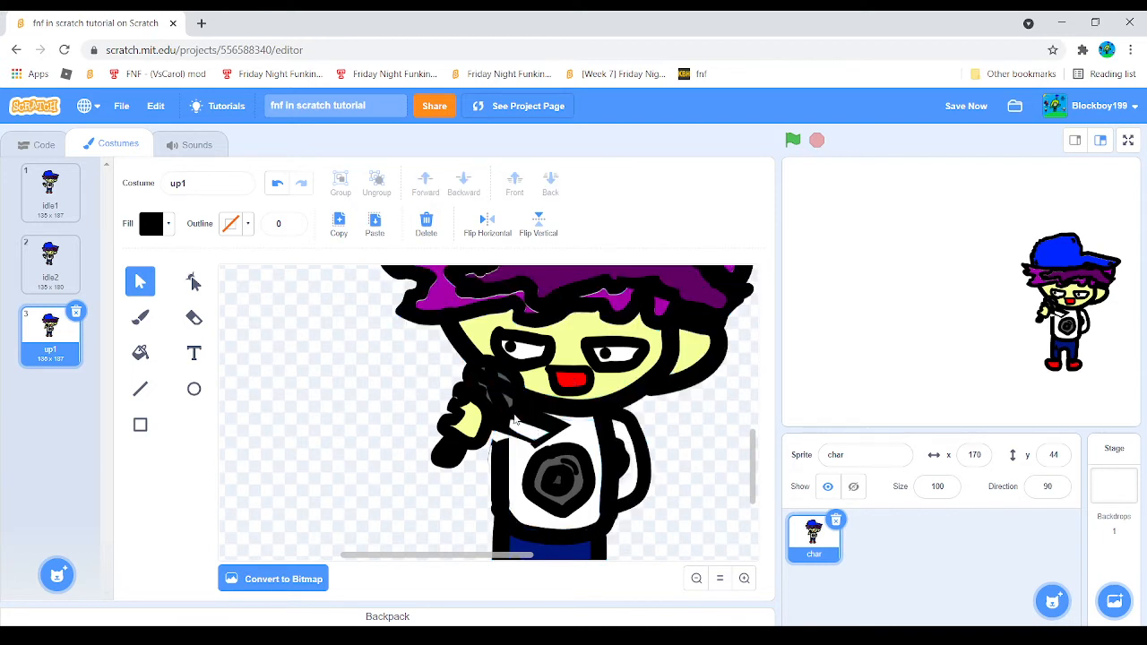
{"action": "left_click", "coordinate": [515, 421]}
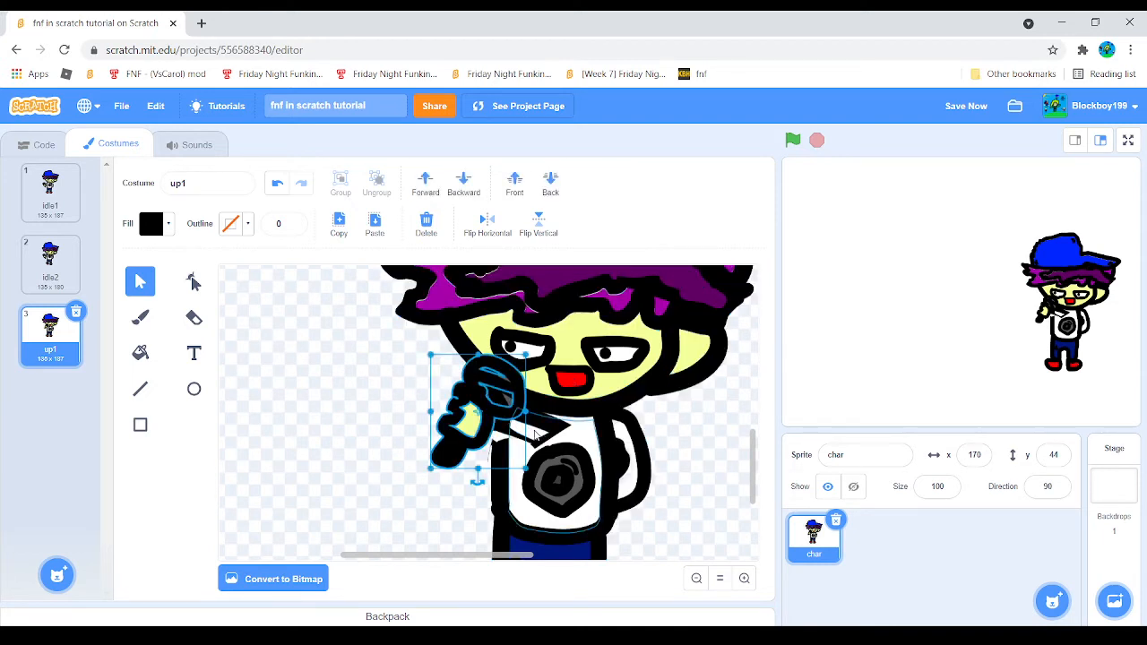
{"action": "left_click", "coordinate": [541, 428], "text": "shift"}
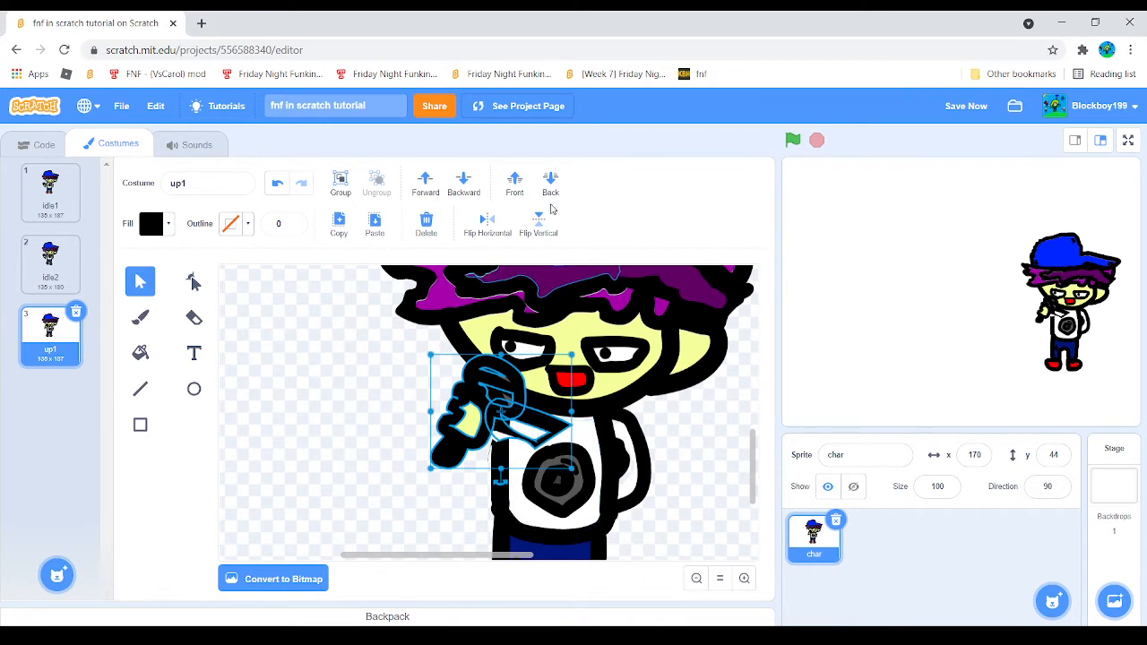
{"action": "left_click", "coordinate": [550, 187]}
{"action": "left_click", "coordinate": [359, 391]}
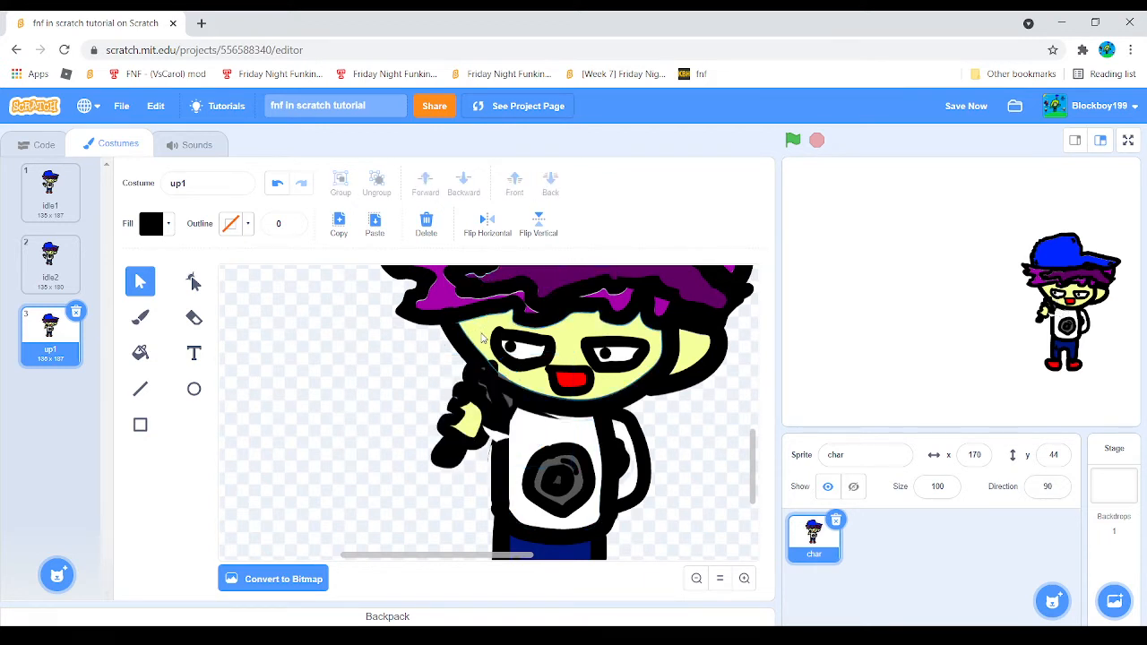
- Send the yellow face fill to the back, behind the microphone head
{"action": "left_click", "coordinate": [481, 338]}
{"action": "left_click", "coordinate": [550, 183]}
{"action": "key", "text": "Escape"}
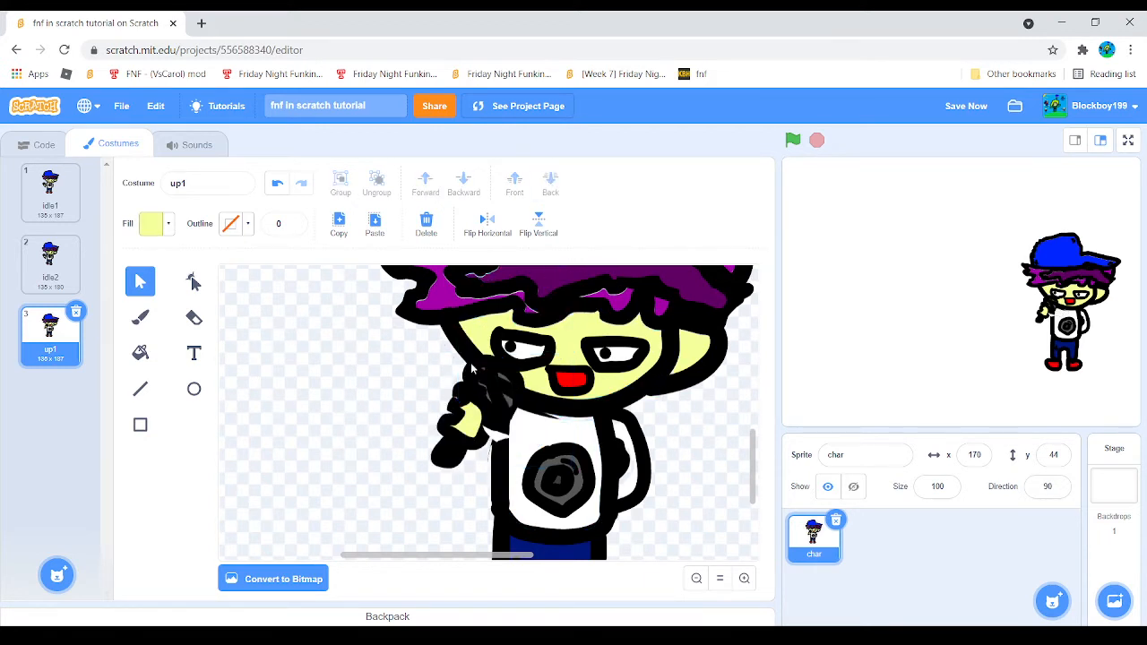
- Move the red mouth together with its black outline slightly toward the microphone
{"action": "left_click", "coordinate": [566, 380]}
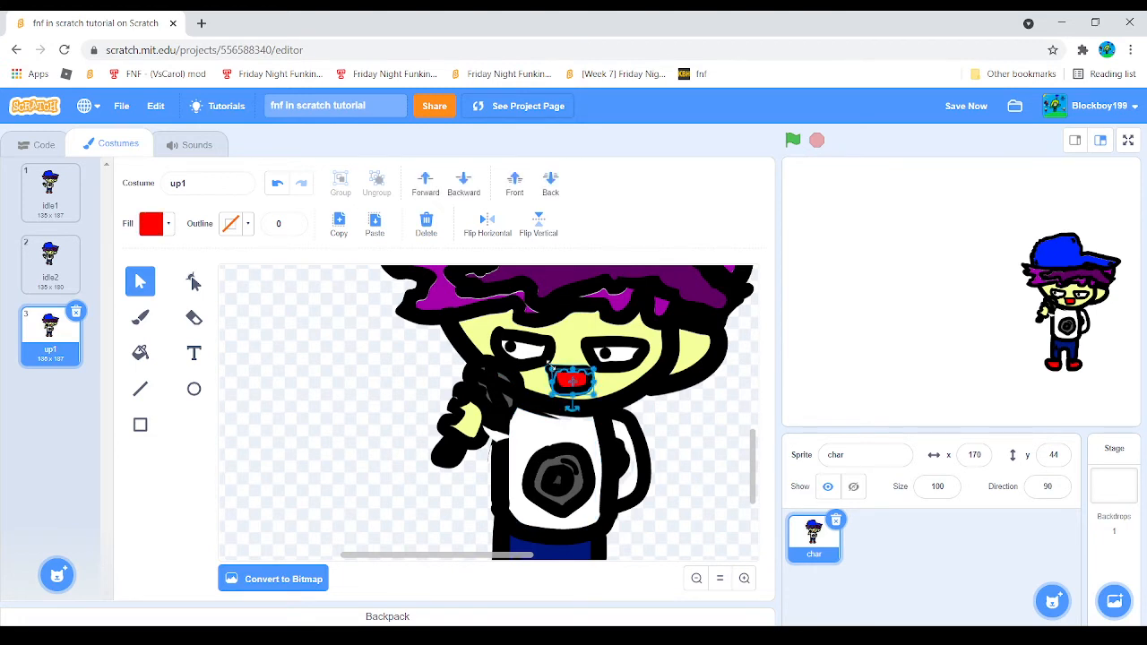
{"action": "left_click", "coordinate": [548, 373], "text": "shift"}
{"action": "left_click_drag", "start_coordinate": [549, 375], "coordinate": [534, 373]}
{"action": "left_click", "coordinate": [324, 329]}
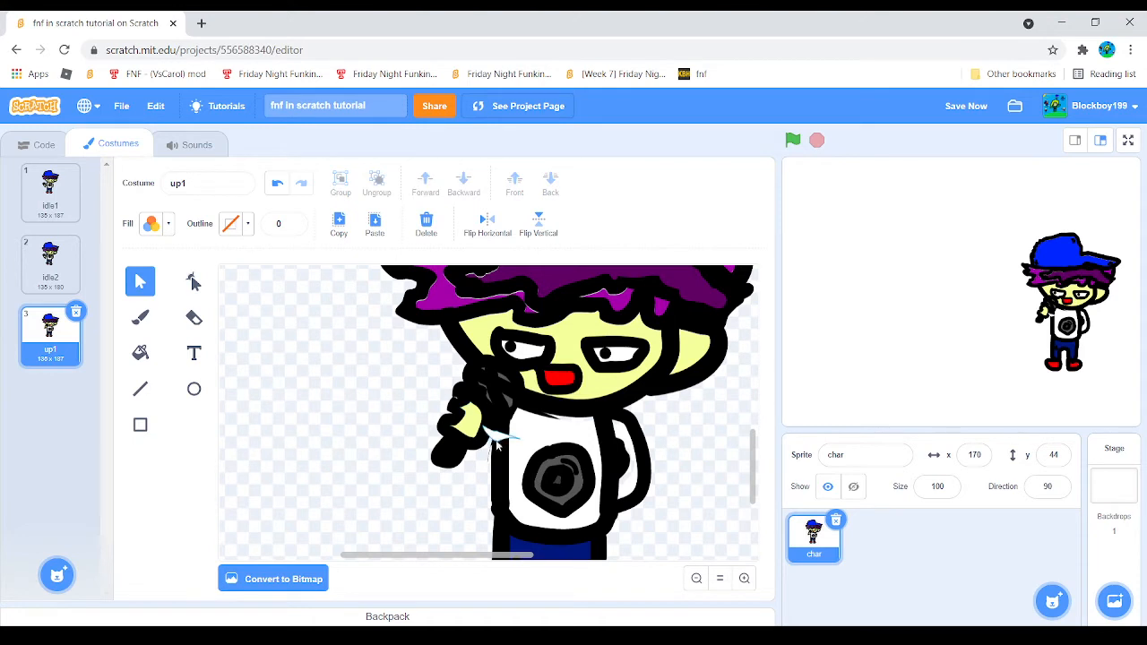
- Delete the white sleeve sliver sticking out between the hand and the shirt
{"action": "left_click_drag", "start_coordinate": [493, 439], "coordinate": [315, 413]}
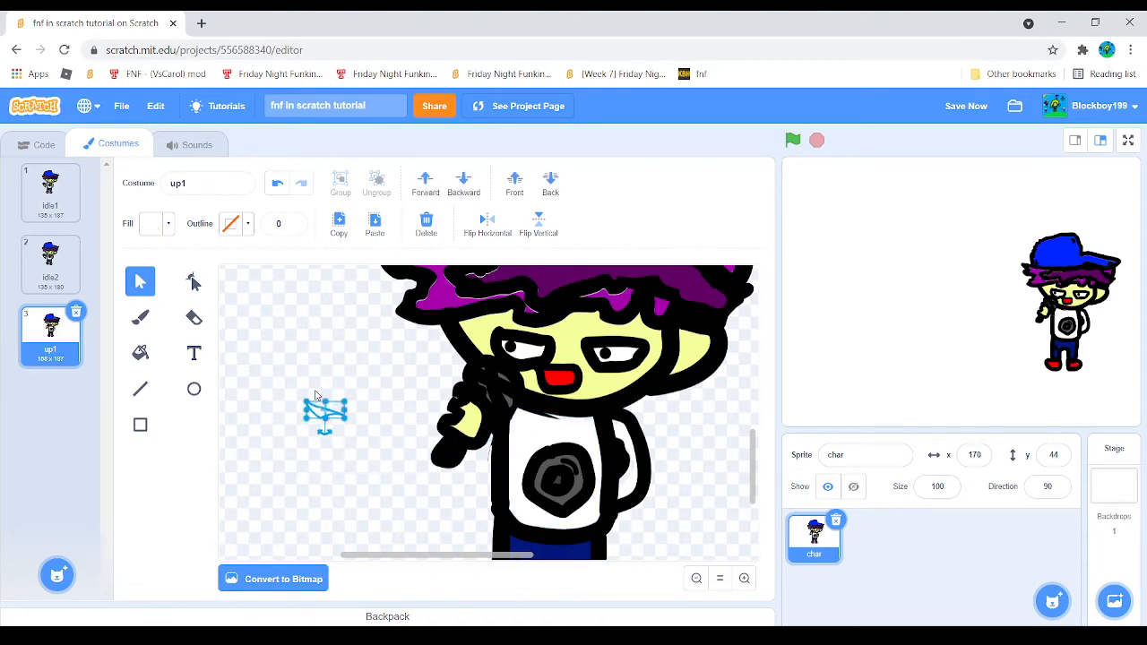
{"action": "key", "text": "Delete"}
{"action": "scroll", "coordinate": [373, 385], "scroll_direction": "up", "scroll_amount": 2}
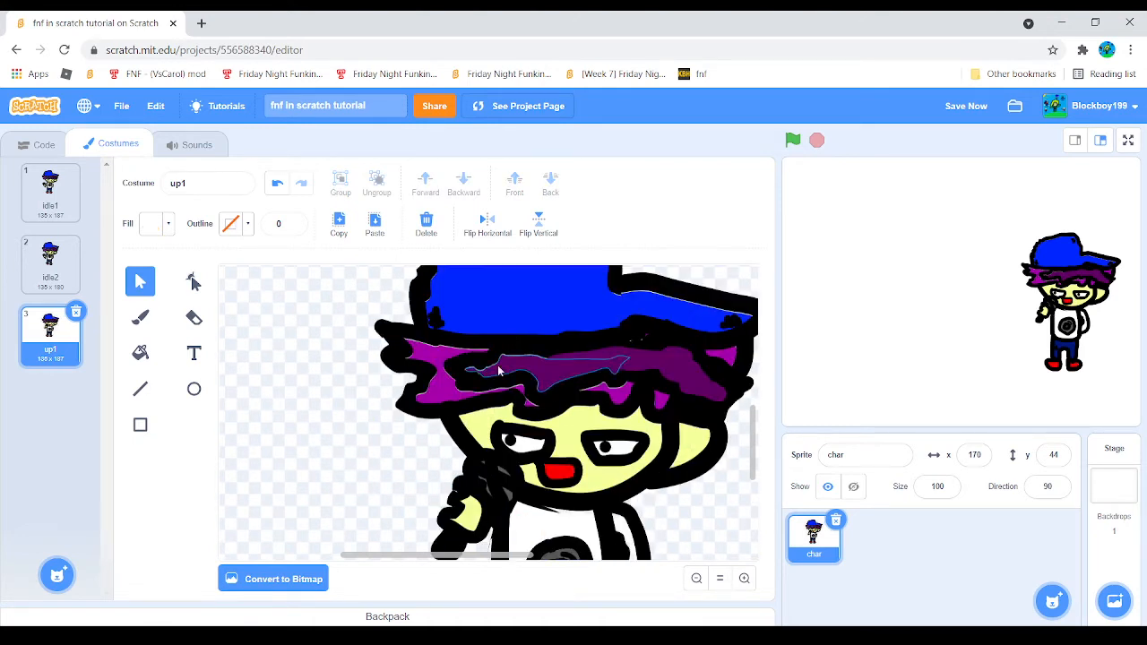
{"action": "scroll", "coordinate": [376, 321], "scroll_direction": "down", "scroll_amount": 2}
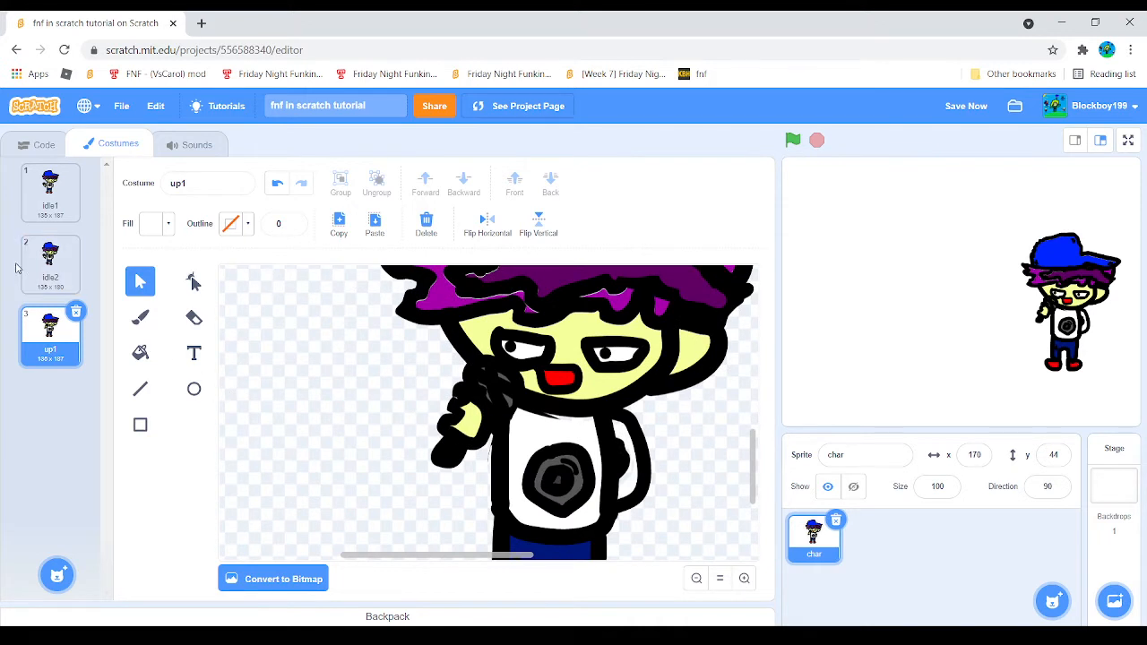
- Duplicate the up1 costume and shift the hand and microphone slightly toward the mouth in the up2 copy
{"action": "right_click", "coordinate": [63, 329]}
{"action": "left_click", "coordinate": [89, 337]}
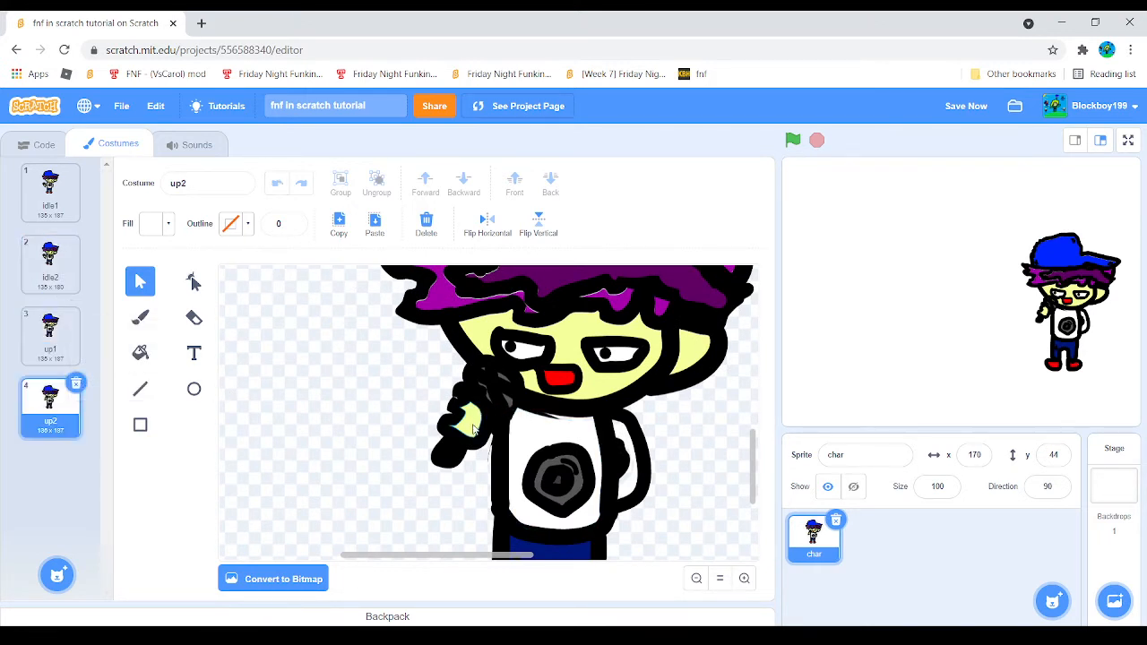
{"action": "left_click_drag", "start_coordinate": [450, 457], "coordinate": [469, 463]}
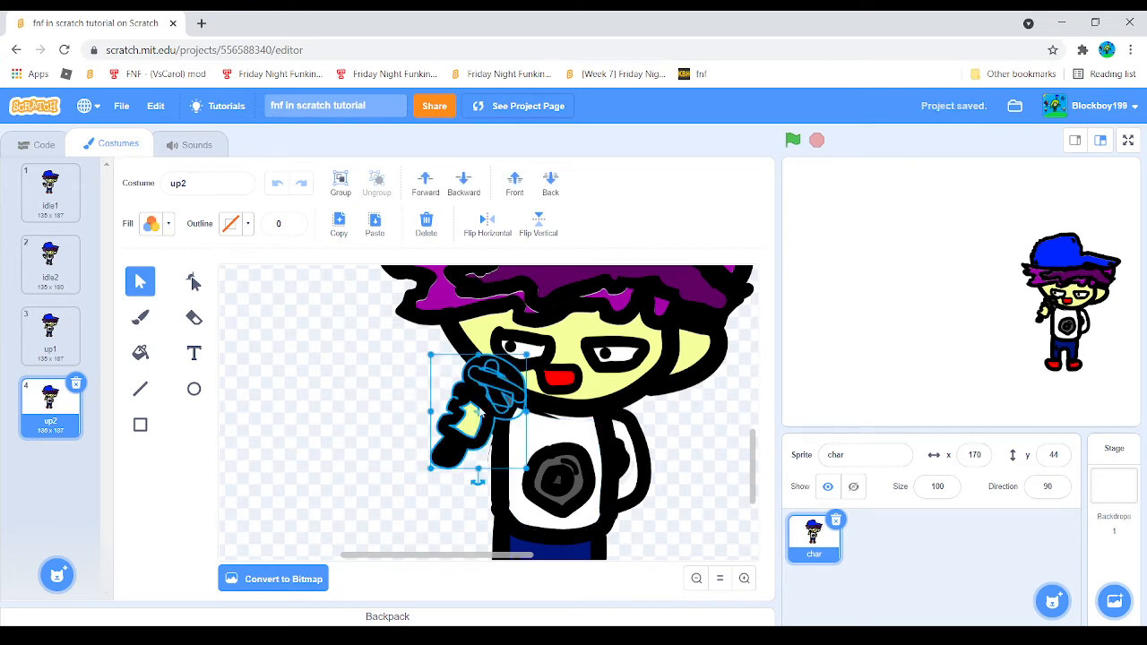
{"action": "left_click_drag", "start_coordinate": [473, 408], "coordinate": [503, 382]}
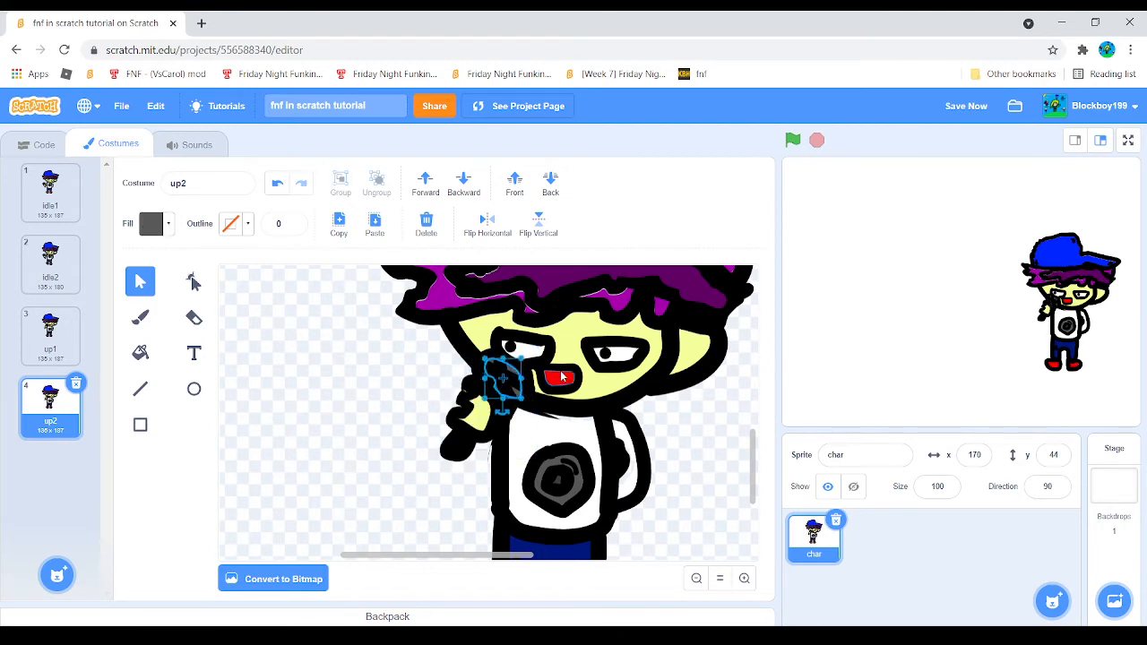
{"action": "left_click", "coordinate": [289, 365]}
{"action": "left_click", "coordinate": [46, 333]}
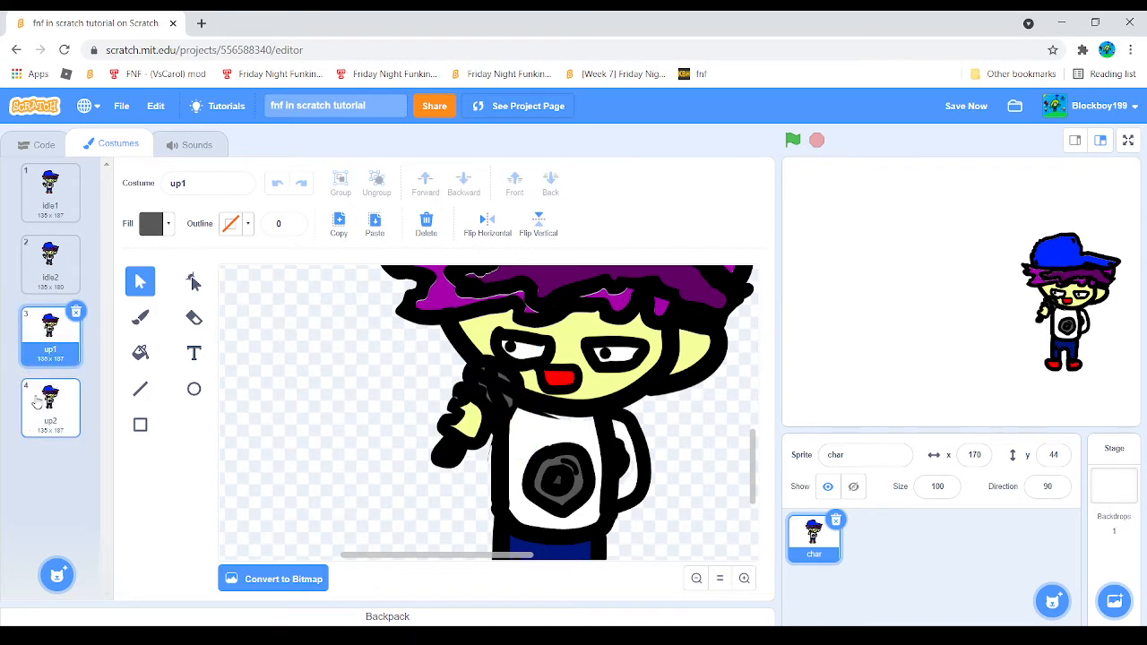
- Compare the up1 and up2 costumes by switching back and forth between them
{"action": "left_click", "coordinate": [36, 403]}
{"action": "left_click", "coordinate": [47, 339]}
{"action": "left_click", "coordinate": [65, 419]}
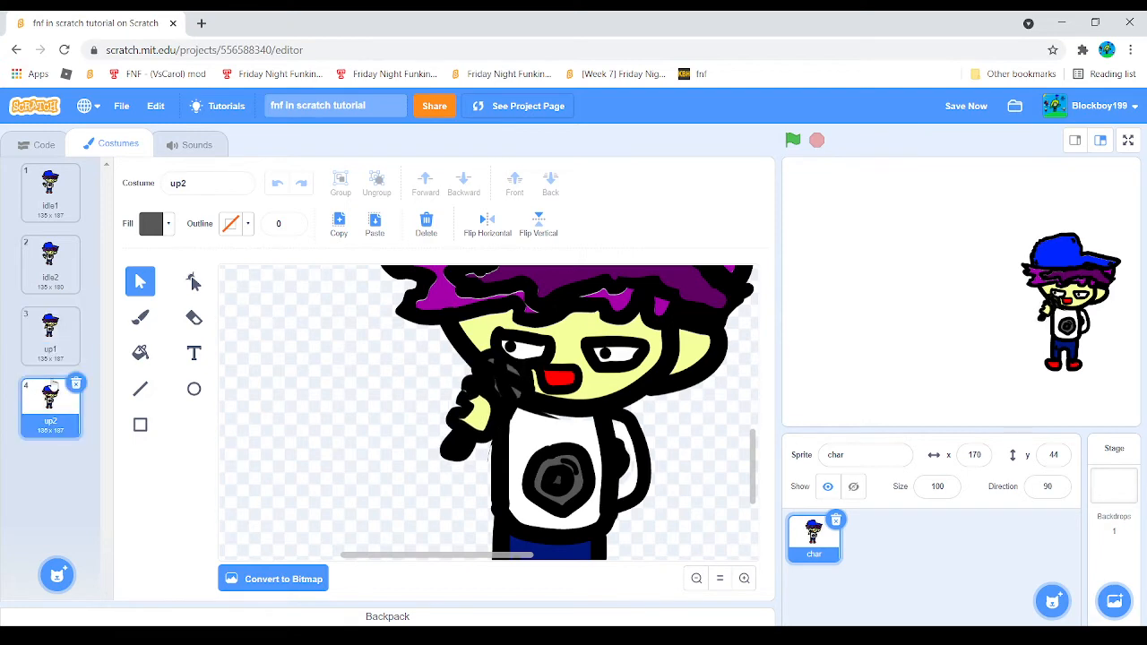
{"action": "left_click", "coordinate": [49, 359]}
{"action": "left_click", "coordinate": [54, 385]}
{"action": "left_click", "coordinate": [51, 359]}
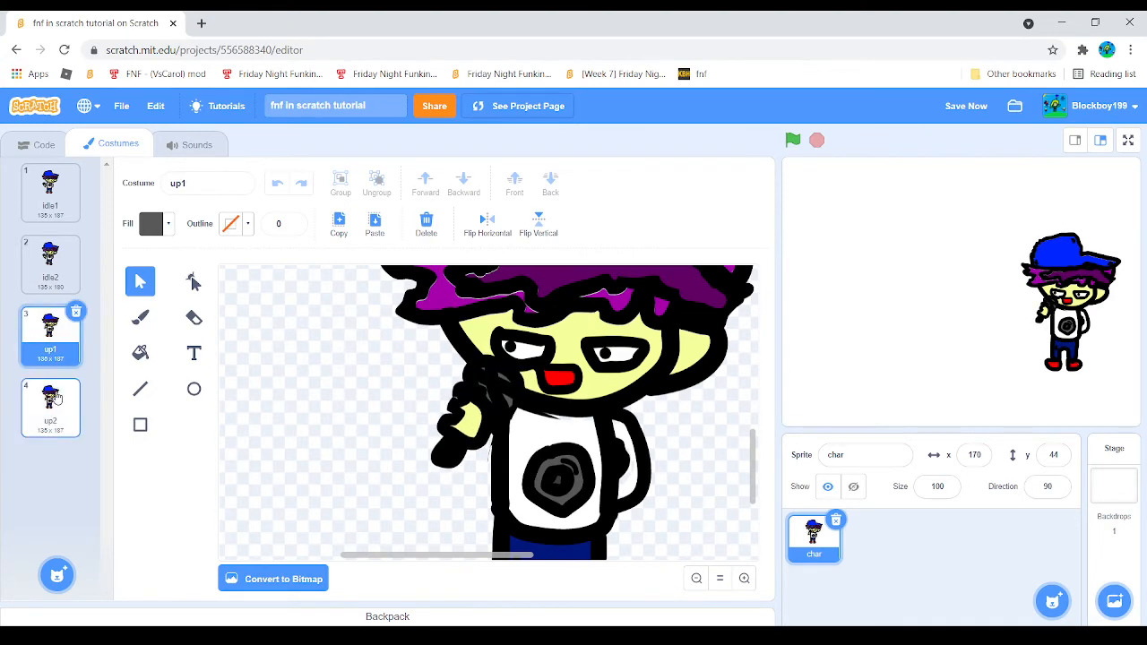
{"action": "left_click", "coordinate": [57, 400]}
{"action": "left_click", "coordinate": [54, 360]}
{"action": "left_click", "coordinate": [49, 387]}
{"action": "left_click", "coordinate": [34, 359]}
{"action": "left_click", "coordinate": [50, 398]}
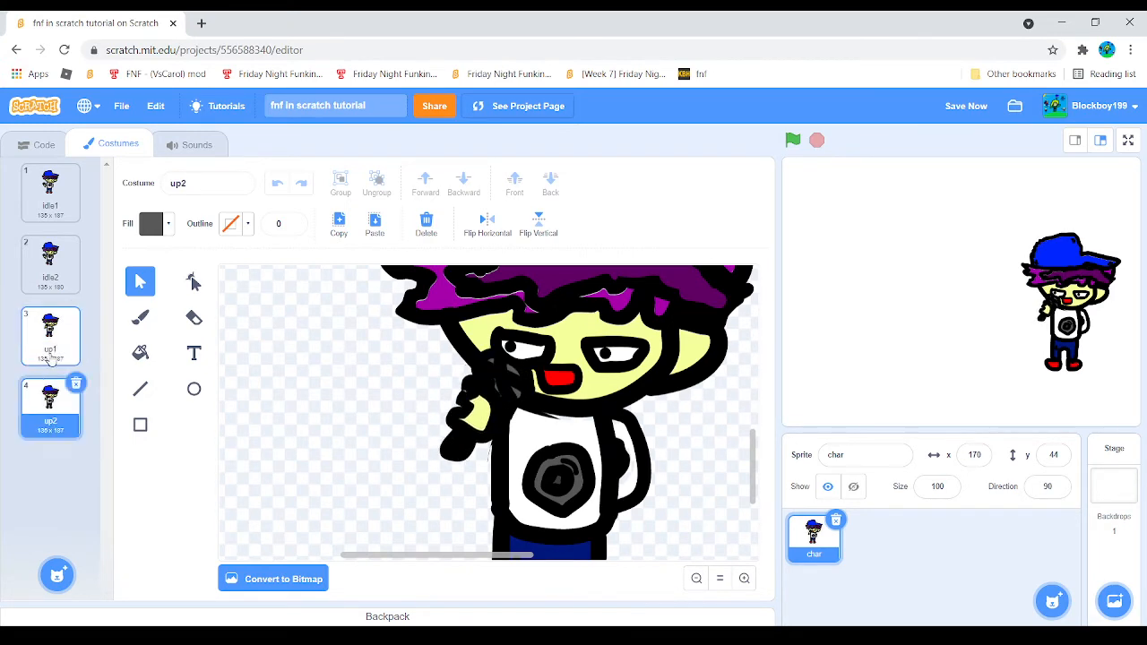
{"action": "left_click", "coordinate": [53, 360]}
{"action": "left_click", "coordinate": [51, 394]}
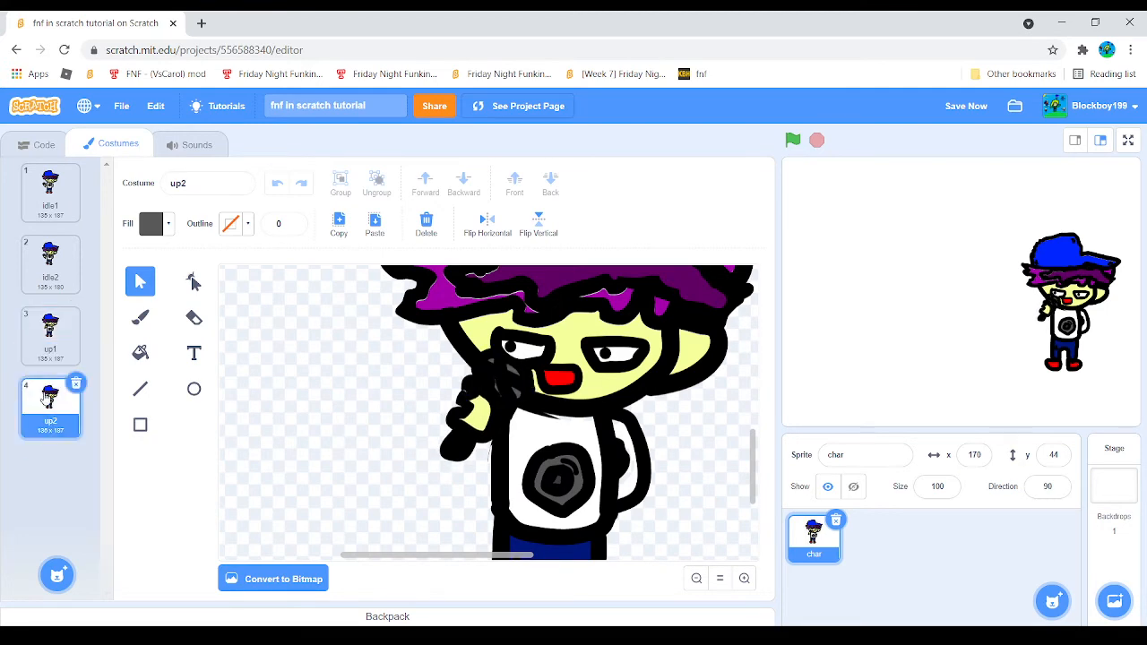
- Duplicate the up2 costume and rename the copy down1
{"action": "right_click", "coordinate": [46, 399]}
{"action": "left_click", "coordinate": [67, 408]}
{"action": "left_click", "coordinate": [215, 182]}
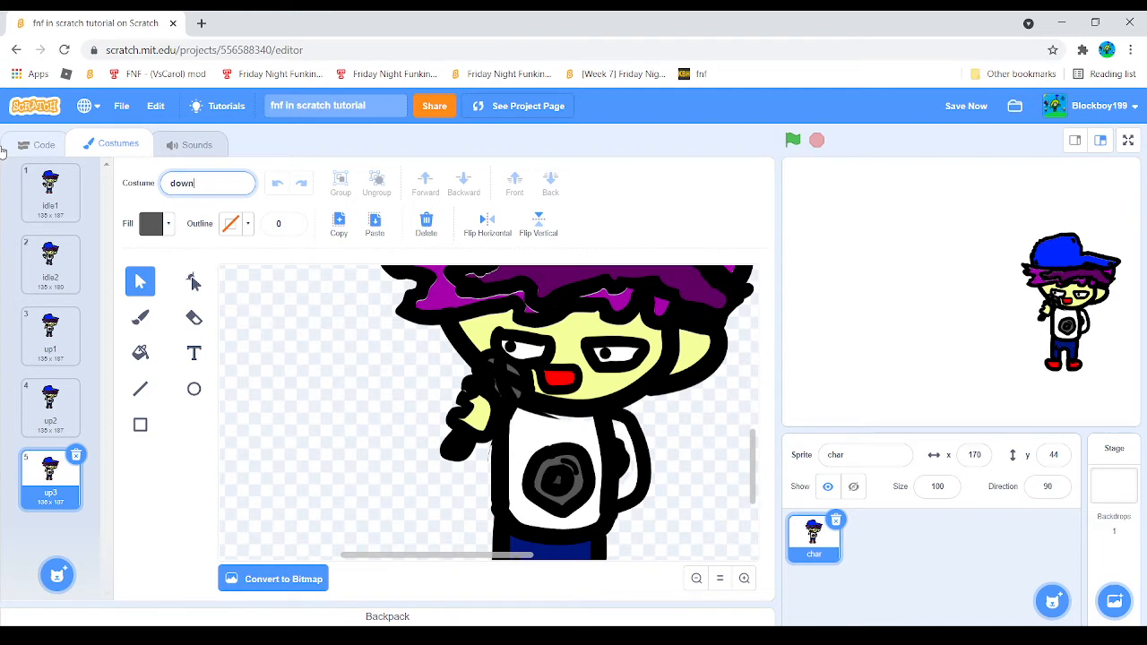
{"action": "left_click", "coordinate": [280, 300]}
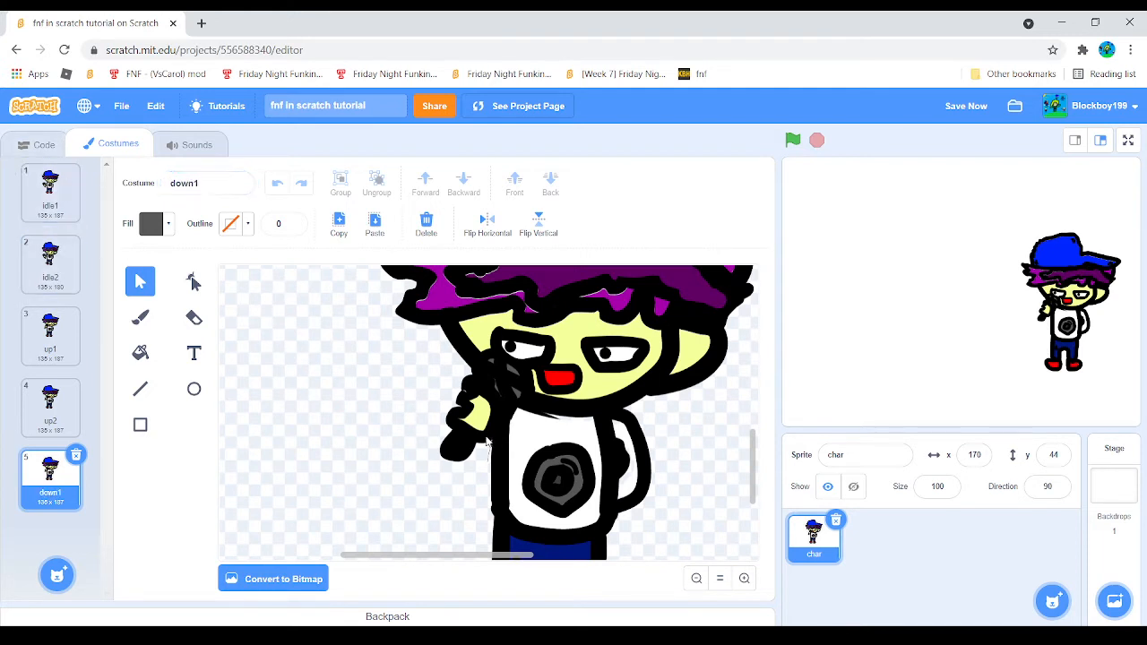
{"action": "left_click", "coordinate": [481, 472]}
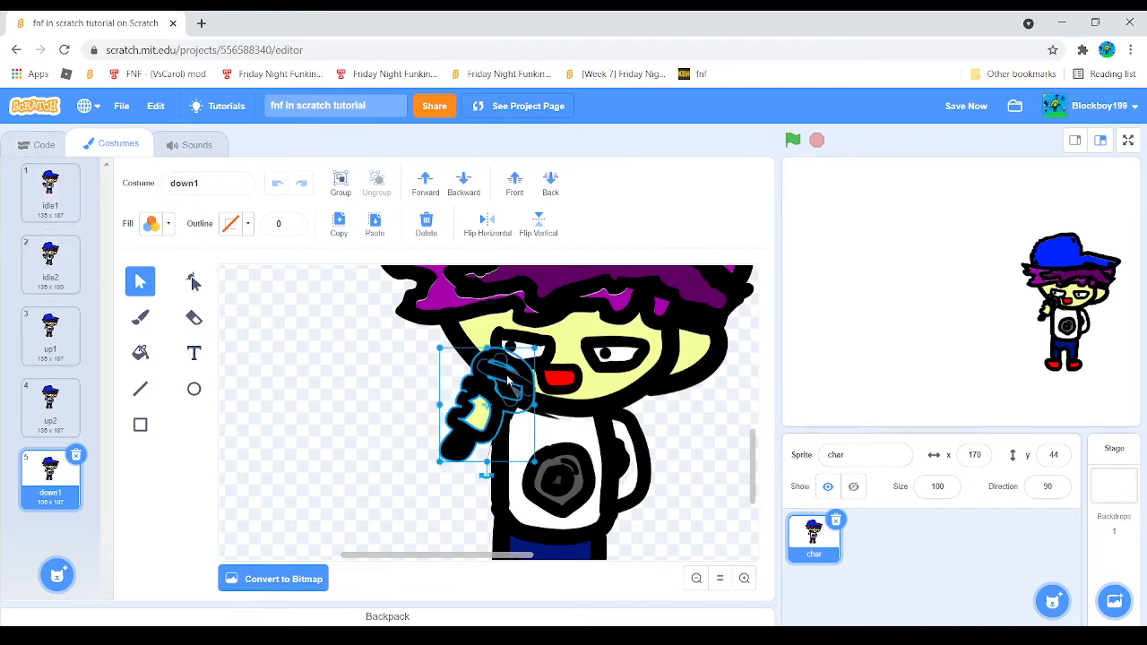
{"action": "left_click_drag", "start_coordinate": [496, 476], "coordinate": [550, 456]}
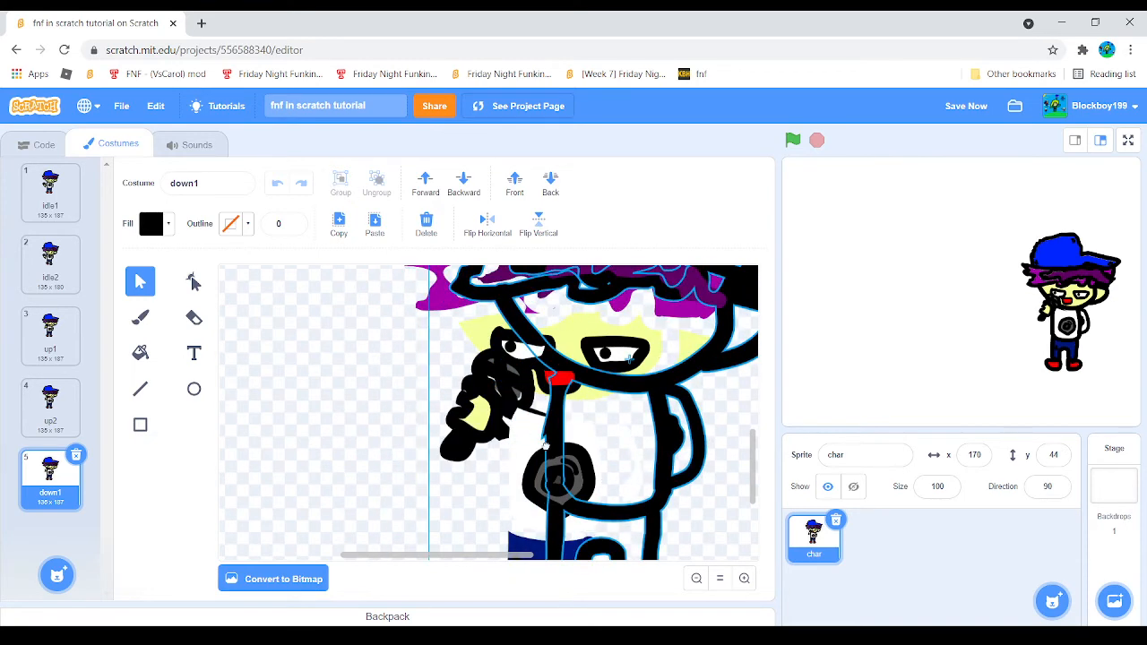
{"action": "left_click", "coordinate": [278, 183]}
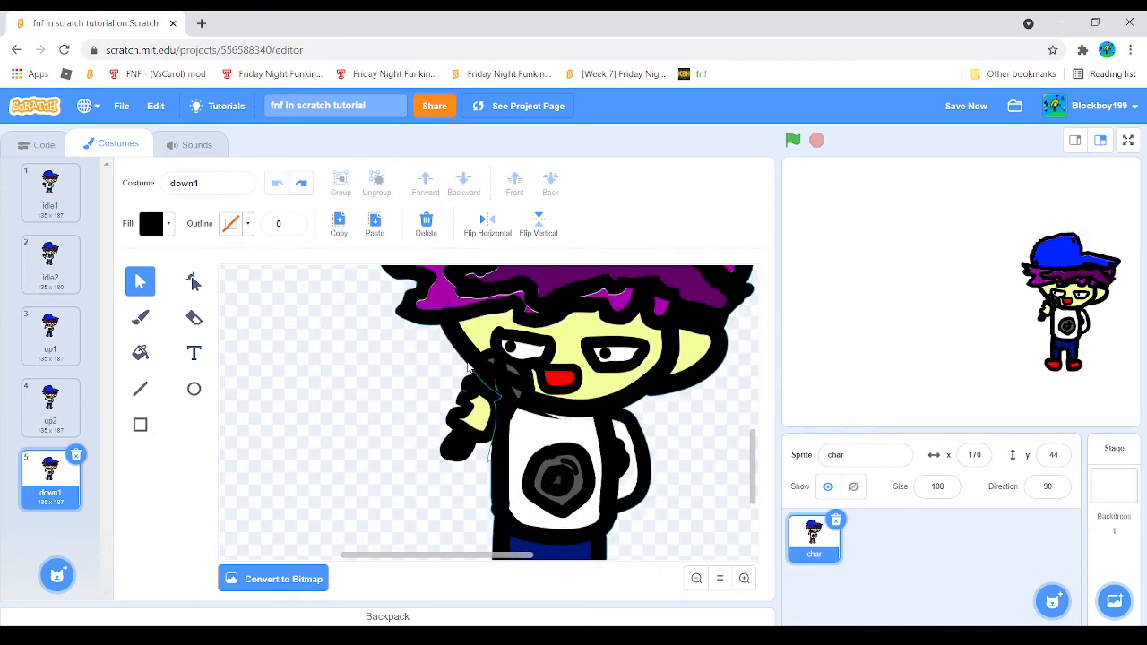
- Select all pieces of the hand and microphone and move them off the body into the empty area beside the face
{"action": "left_click", "coordinate": [499, 383]}
{"action": "left_click", "coordinate": [501, 382], "text": "shift"}
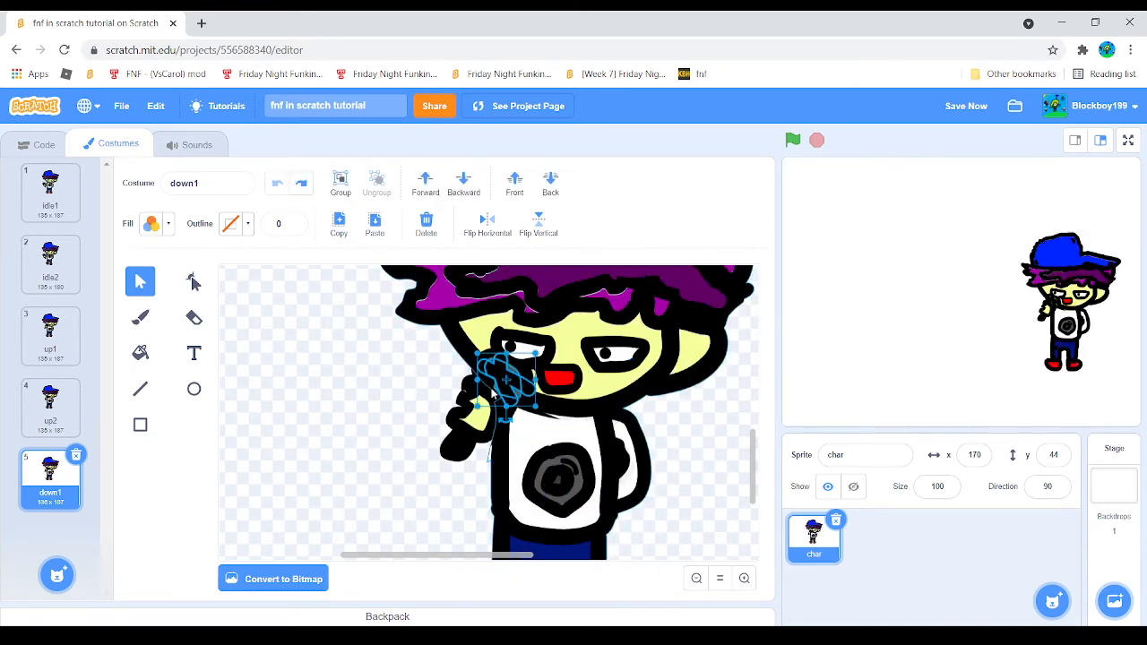
{"action": "left_click", "coordinate": [491, 388], "text": "shift"}
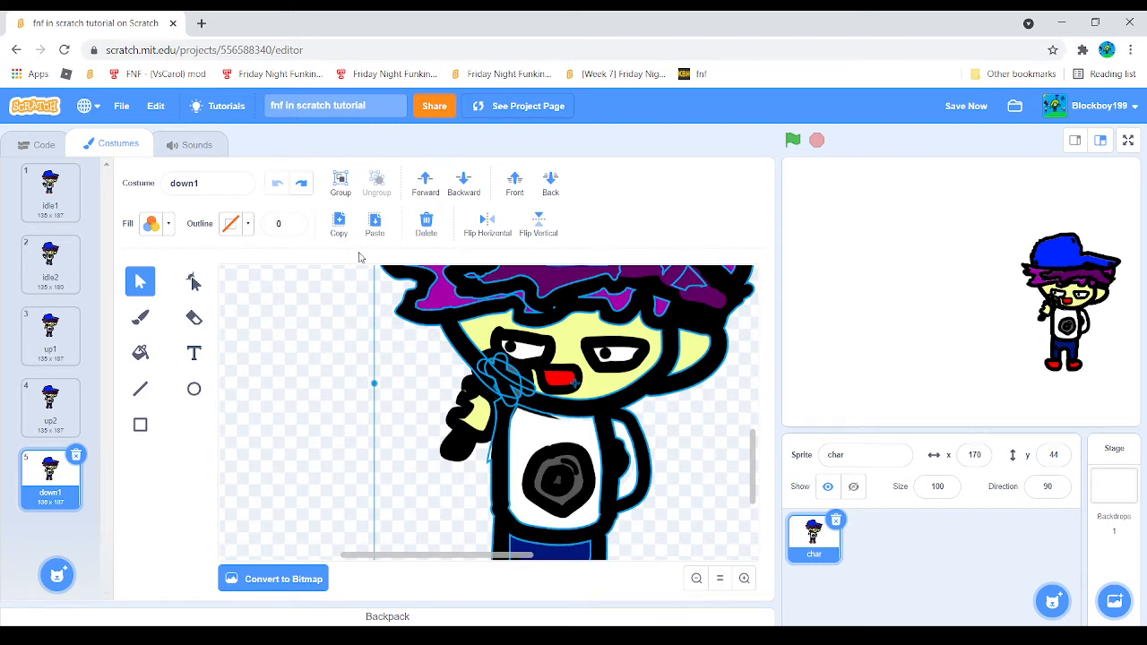
{"action": "left_click", "coordinate": [473, 364], "text": "shift"}
{"action": "left_click", "coordinate": [465, 397], "text": "shift"}
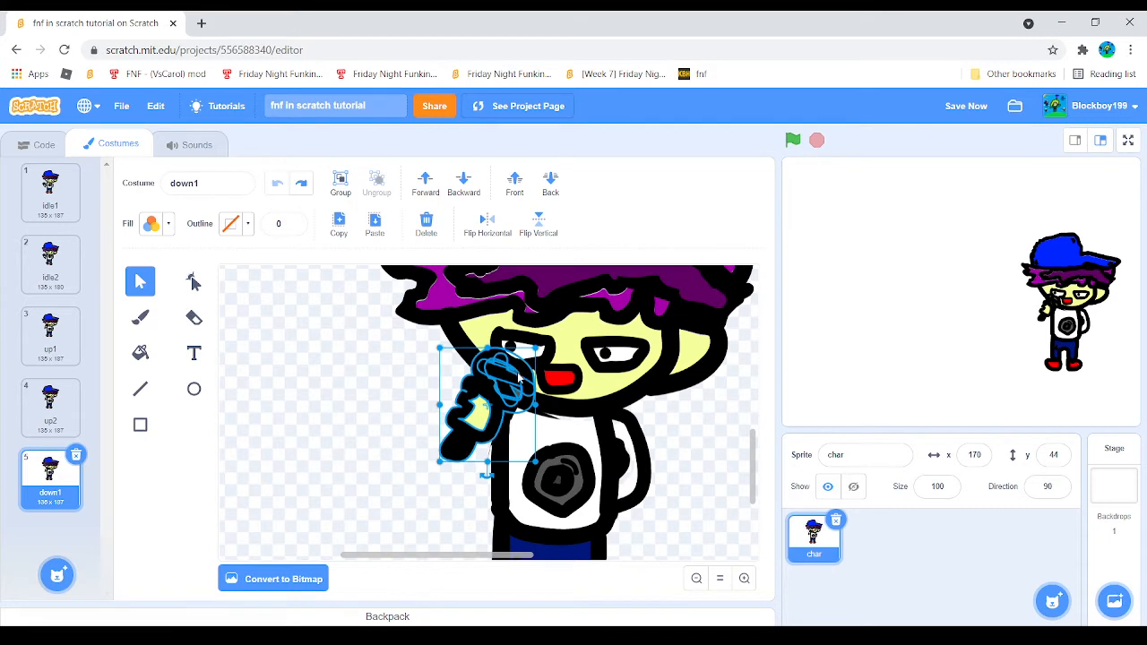
{"action": "left_click_drag", "start_coordinate": [518, 378], "coordinate": [399, 409]}
- Send the yellow hand fill and grey microphone fill to the back and place the black mesh strokes over the microphone head
{"action": "left_click", "coordinate": [550, 183]}
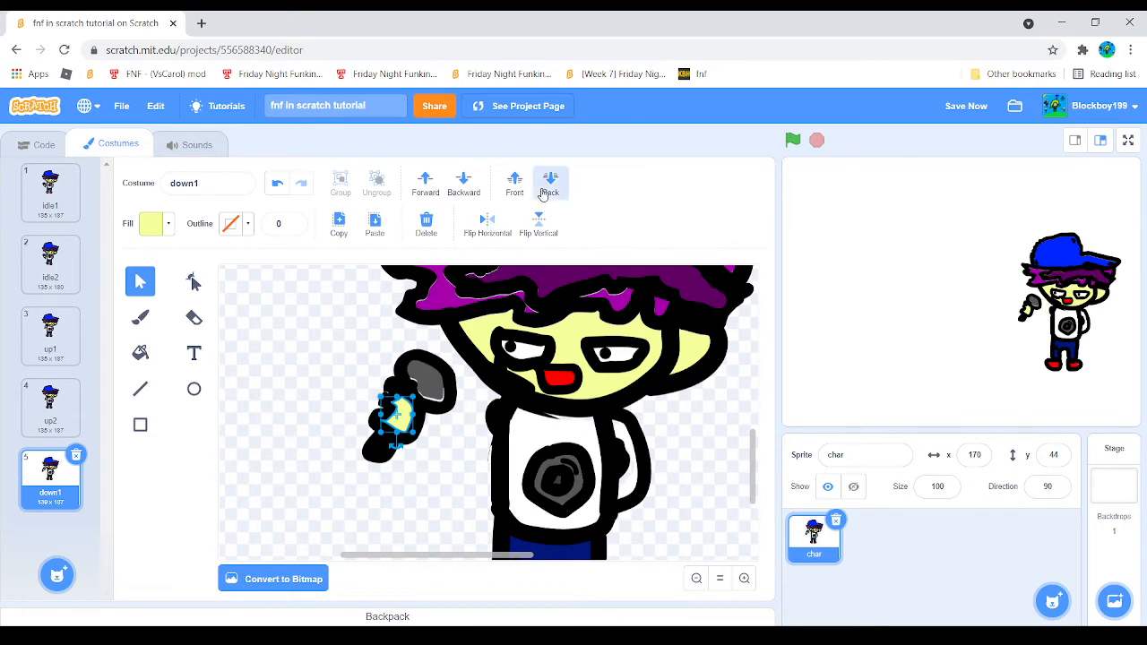
{"action": "left_click", "coordinate": [422, 382]}
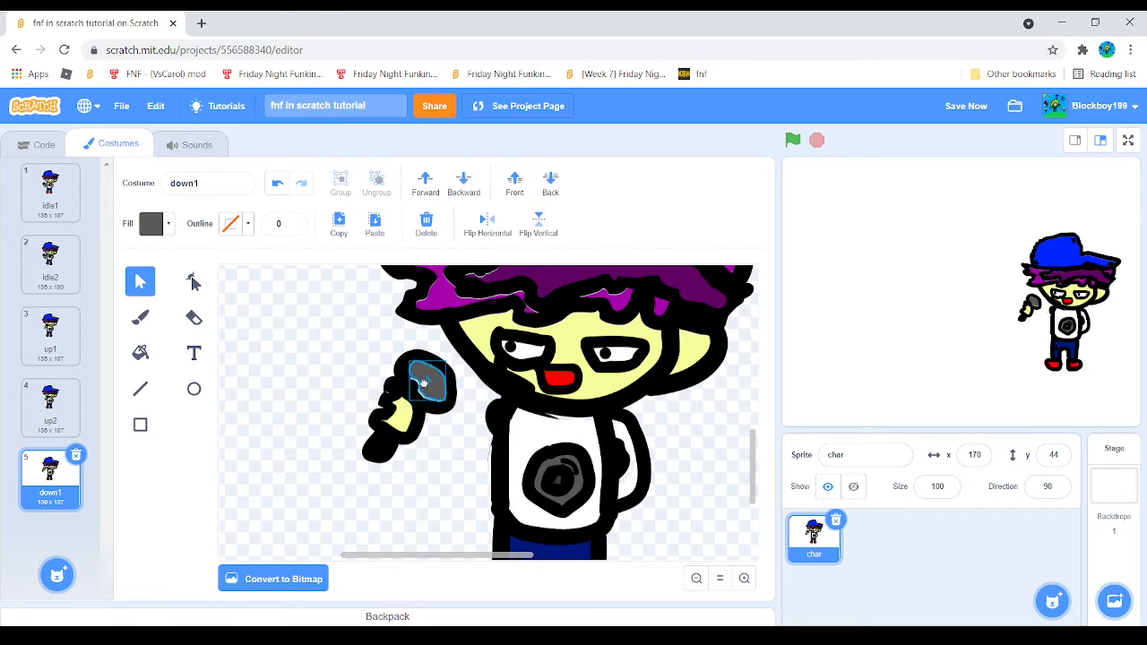
{"action": "left_click", "coordinate": [539, 192]}
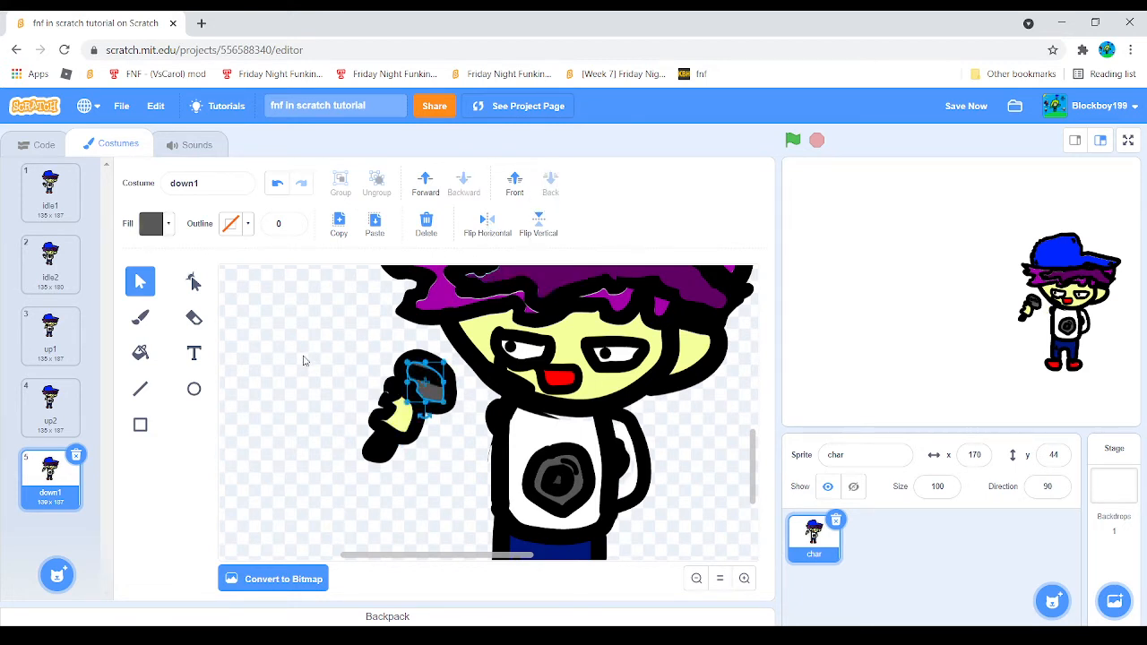
{"action": "left_click", "coordinate": [303, 357]}
{"action": "left_click_drag", "start_coordinate": [500, 369], "coordinate": [426, 372]}
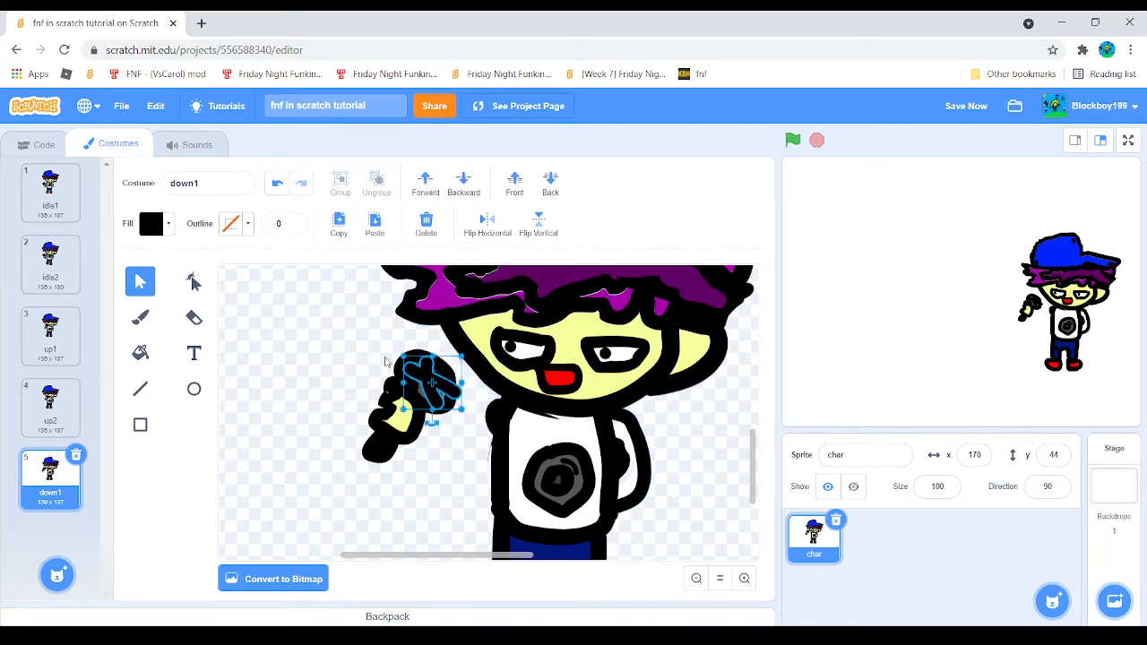
{"action": "left_click", "coordinate": [454, 362]}
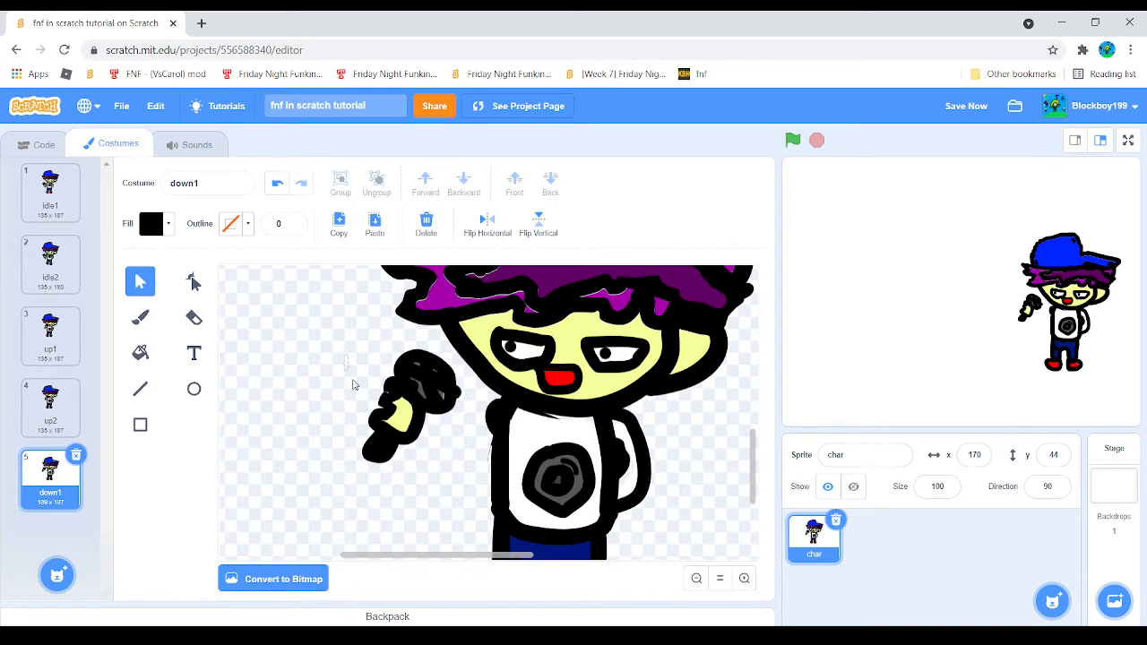
- Group the hand and microphone pieces, rotate the group more upright, and place it lower, beside the chest
{"action": "left_click_drag", "start_coordinate": [459, 474], "coordinate": [459, 475]}
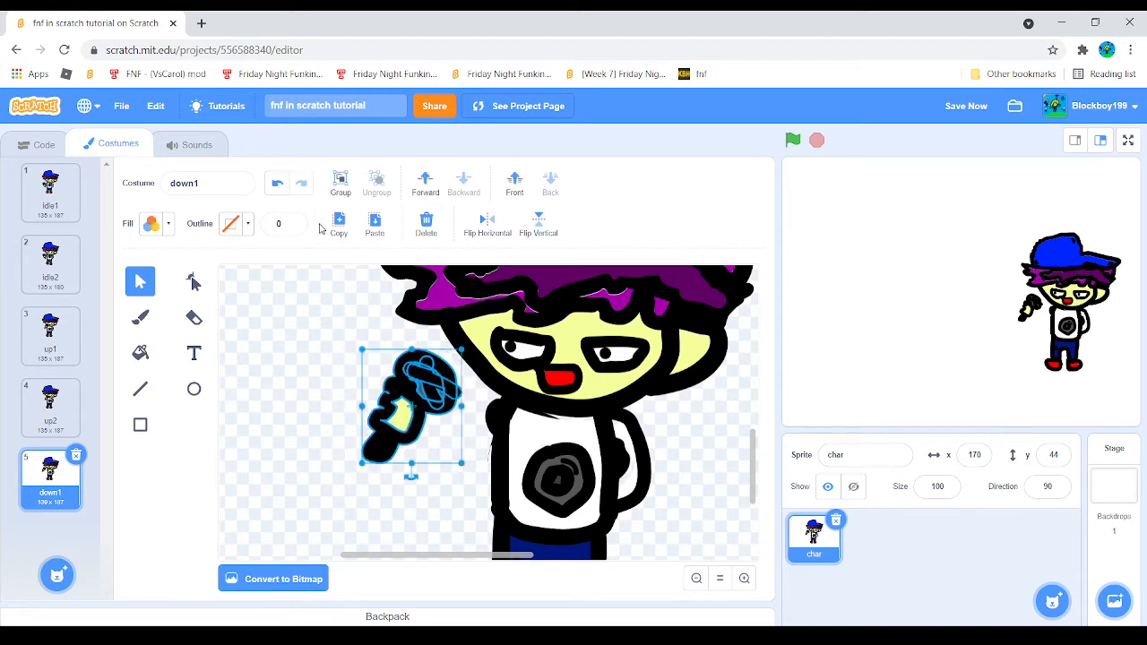
{"action": "left_click", "coordinate": [341, 184]}
{"action": "left_click_drag", "start_coordinate": [395, 400], "coordinate": [464, 433]}
{"action": "left_click_drag", "start_coordinate": [479, 509], "coordinate": [501, 507]}
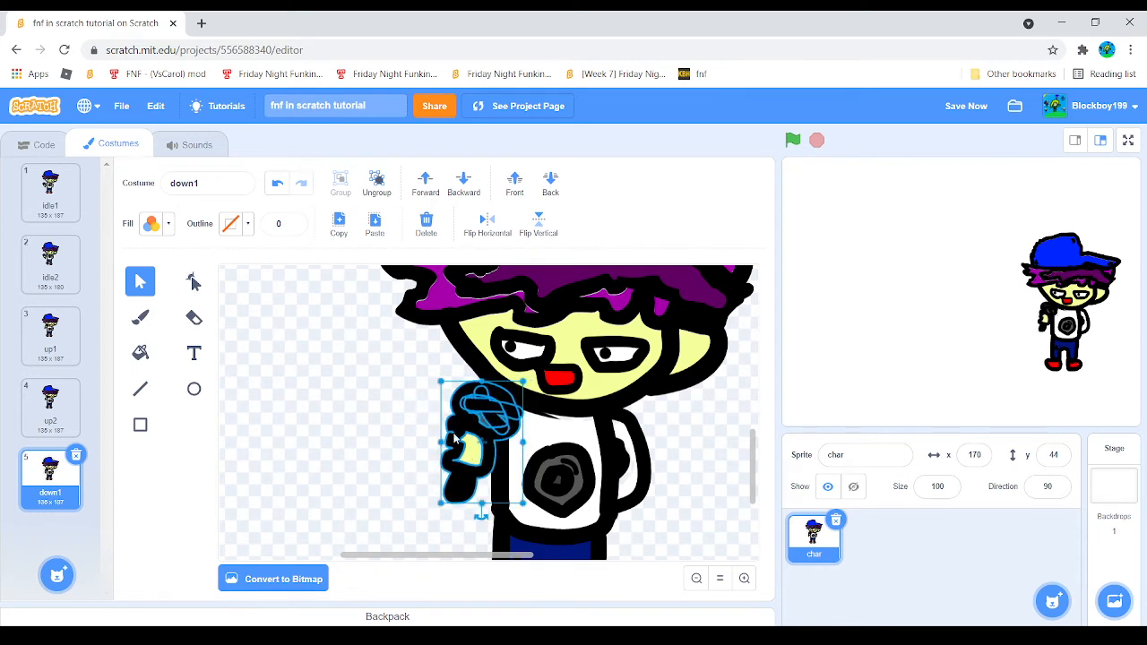
{"action": "left_click_drag", "start_coordinate": [452, 433], "coordinate": [462, 451]}
{"action": "left_click", "coordinate": [371, 365]}
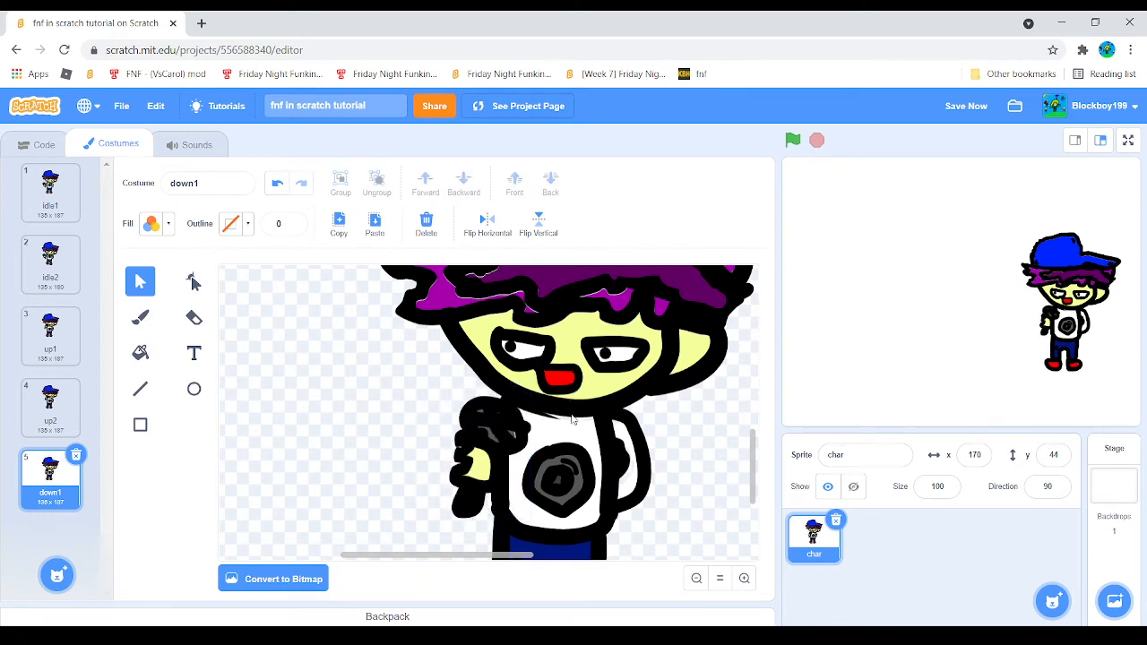
- Duplicate the down1 costume and erase the whole body from the copy with the size 40 eraser, keeping only the head
{"action": "right_click", "coordinate": [45, 490]}
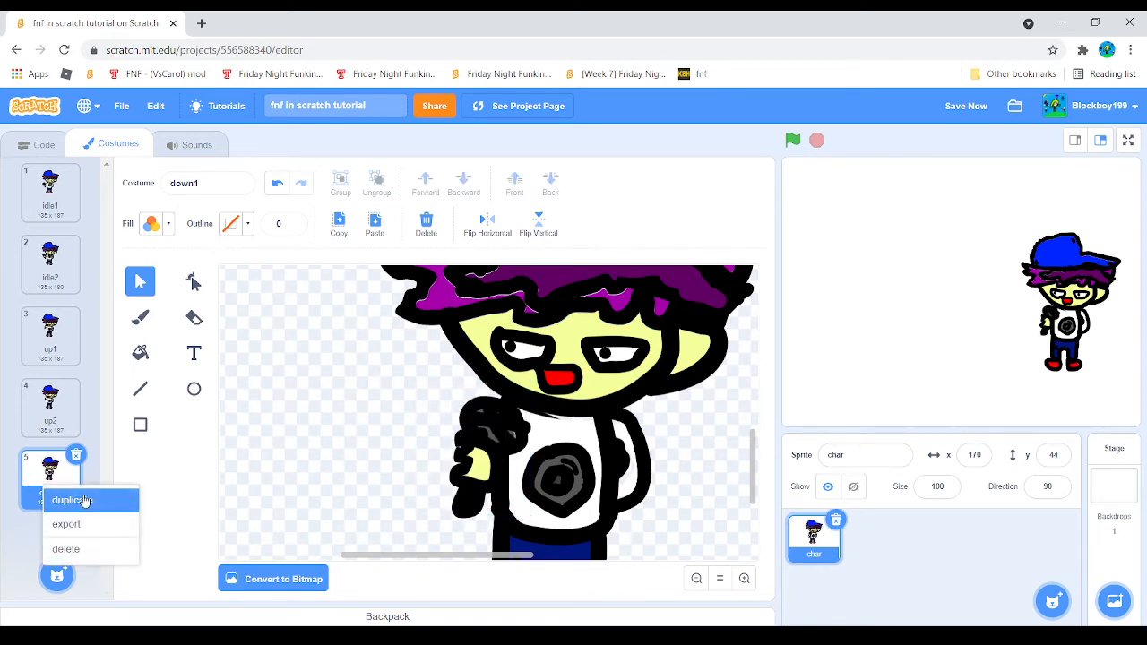
{"action": "left_click", "coordinate": [81, 499]}
{"action": "left_click", "coordinate": [193, 315]}
{"action": "mouse_move", "coordinate": [535, 448]}
{"action": "left_mouse_down"}
{"action": "mouse_move", "coordinate": [486, 414]}
{"action": "mouse_move", "coordinate": [663, 468]}
{"action": "mouse_move", "coordinate": [446, 494]}
{"action": "mouse_move", "coordinate": [453, 435]}
{"action": "left_mouse_up"}
{"action": "scroll", "coordinate": [502, 438], "scroll_direction": "down", "scroll_amount": 4}
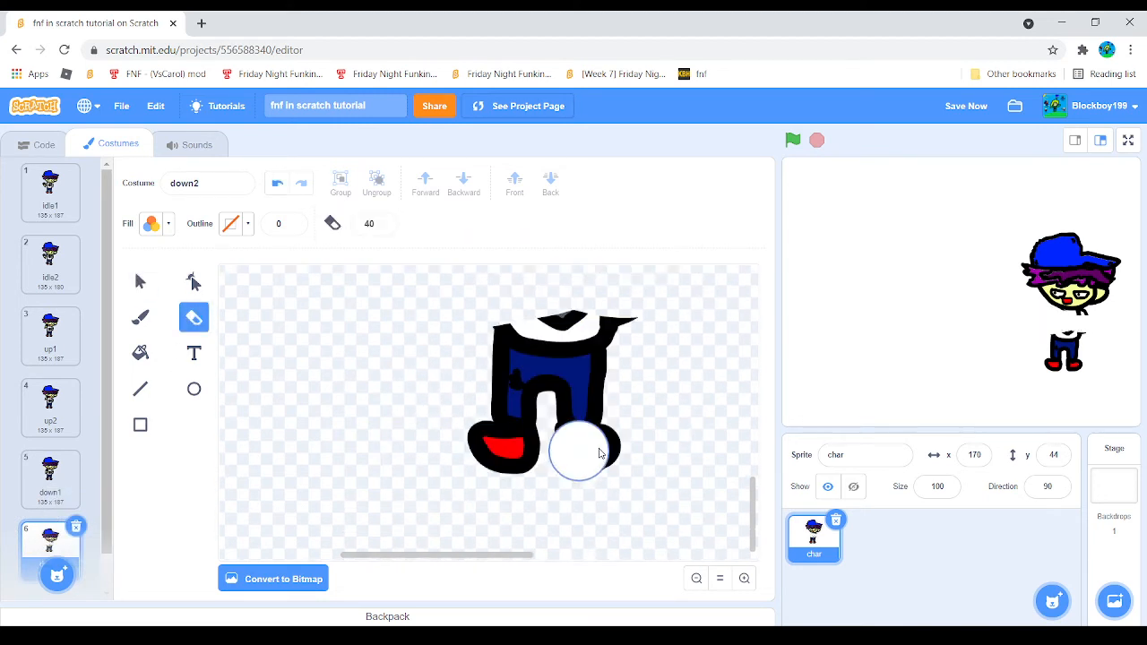
{"action": "mouse_move", "coordinate": [576, 453]}
{"action": "left_mouse_down"}
{"action": "mouse_move", "coordinate": [696, 481]}
{"action": "mouse_move", "coordinate": [630, 409]}
{"action": "mouse_move", "coordinate": [461, 389]}
{"action": "mouse_move", "coordinate": [492, 358]}
{"action": "mouse_move", "coordinate": [702, 338]}
{"action": "mouse_move", "coordinate": [545, 338]}
{"action": "left_mouse_up"}
{"action": "scroll", "coordinate": [546, 338], "scroll_direction": "up", "scroll_amount": 3}
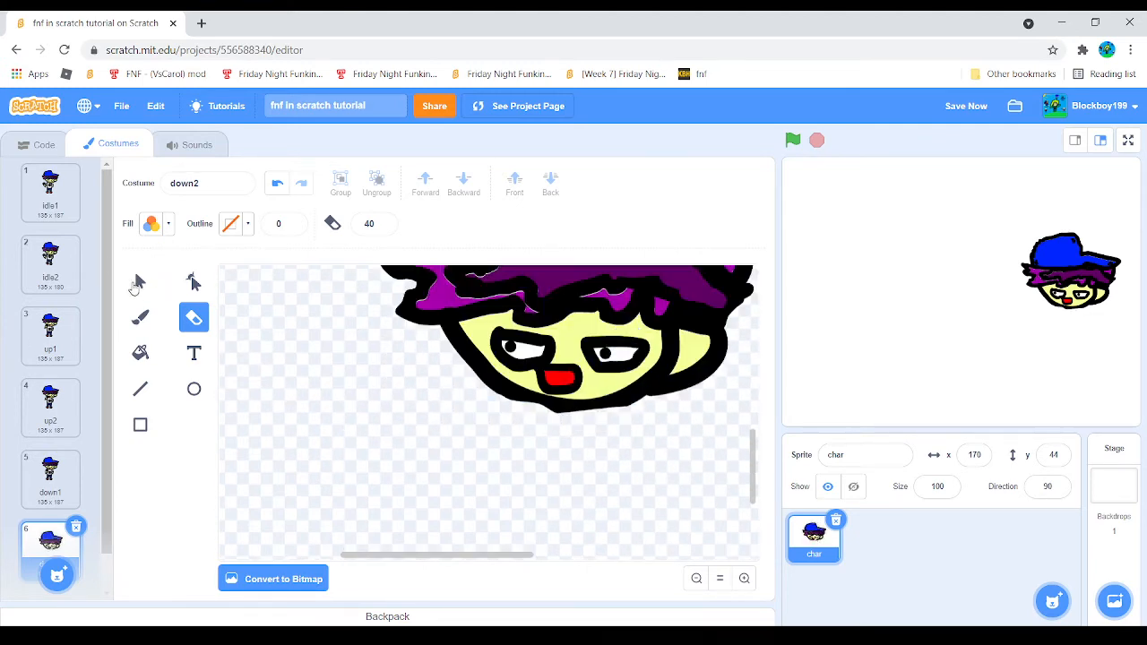
- Copy the isolated head and delete the down2 costume
{"action": "left_click", "coordinate": [140, 281]}
{"action": "scroll", "coordinate": [540, 415], "scroll_direction": "up", "scroll_amount": 3}
{"action": "scroll", "coordinate": [321, 433], "scroll_direction": "down", "scroll_amount": 2}
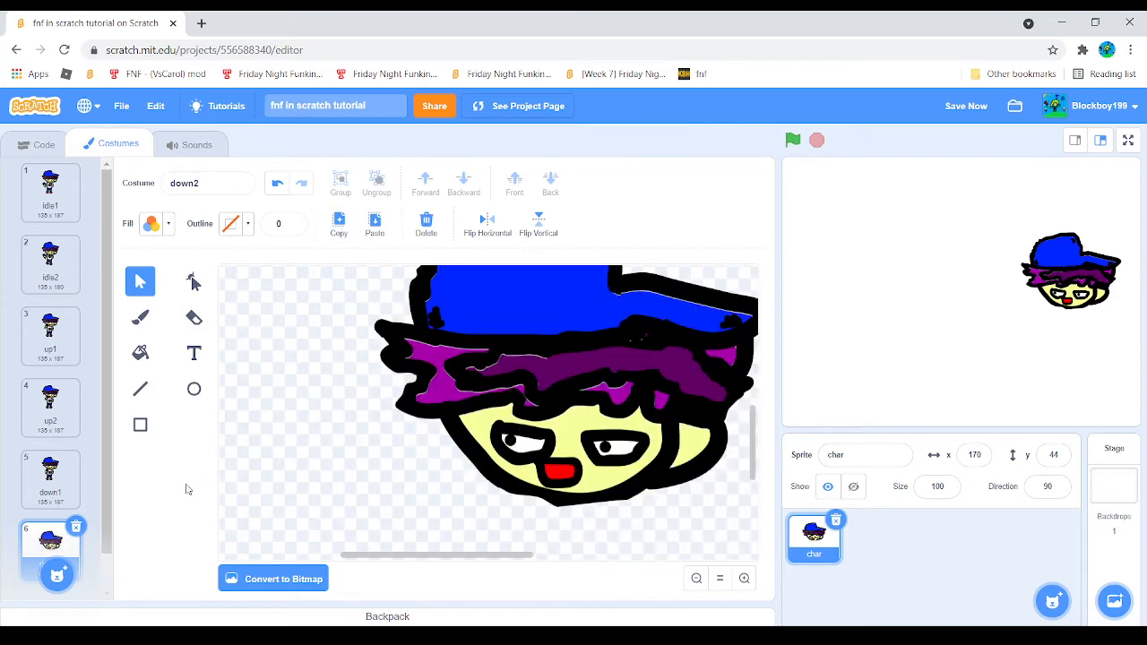
{"action": "left_click", "coordinate": [78, 525]}
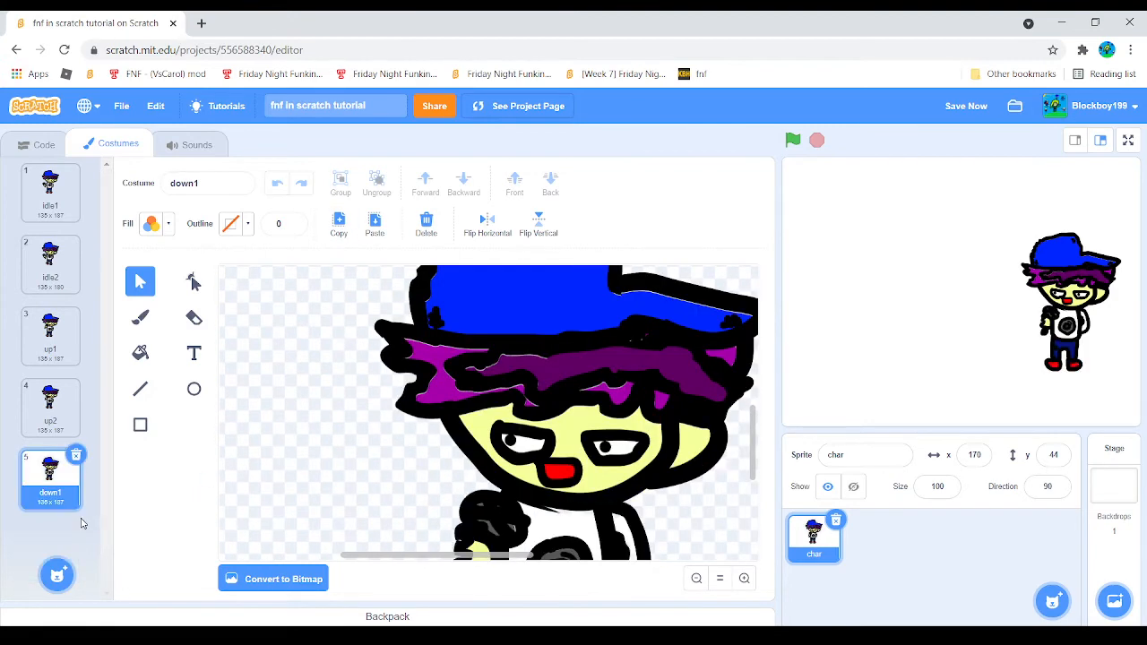
{"action": "left_click", "coordinate": [193, 319]}
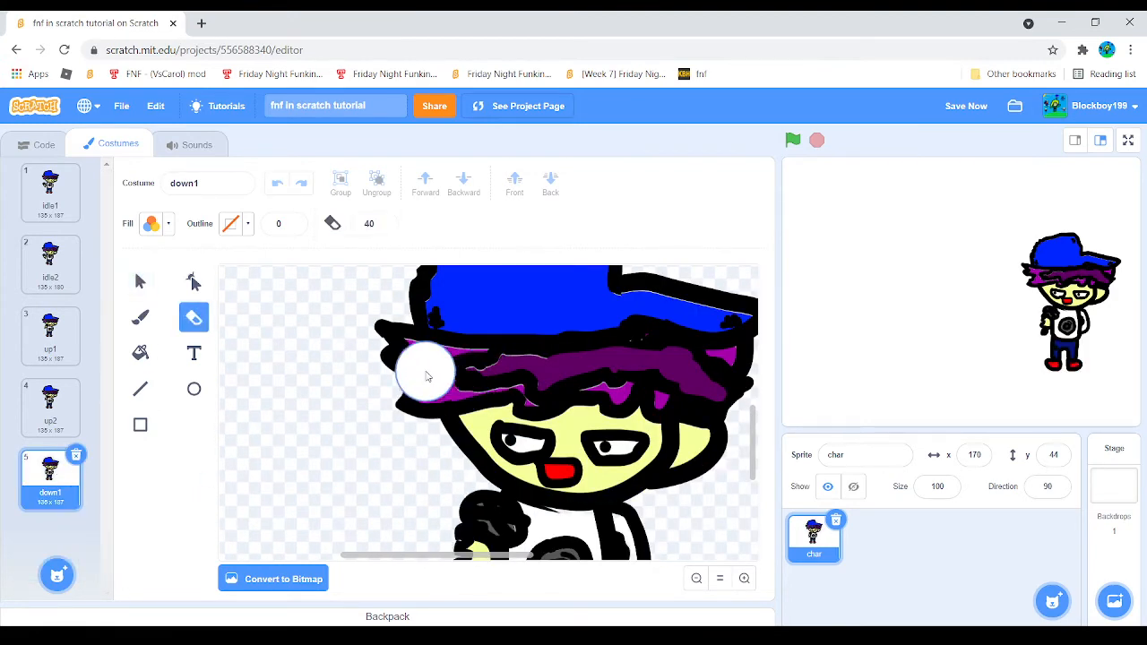
{"action": "left_click", "coordinate": [143, 282]}
{"action": "left_click", "coordinate": [374, 228]}
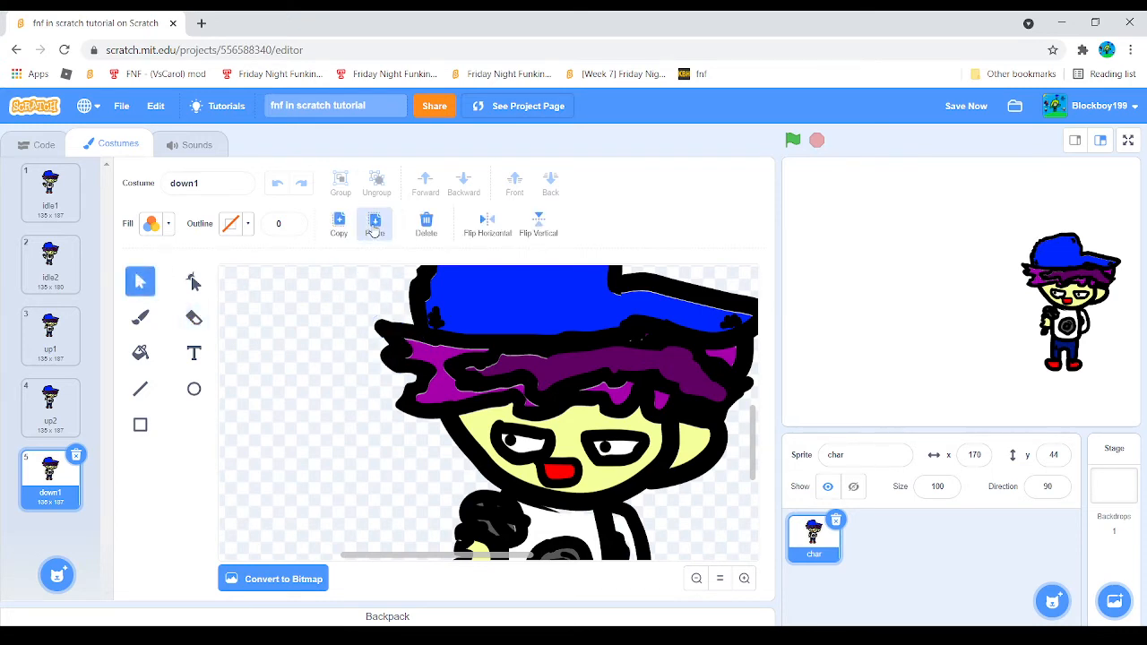
{"action": "left_click_drag", "start_coordinate": [488, 350], "coordinate": [434, 262]}
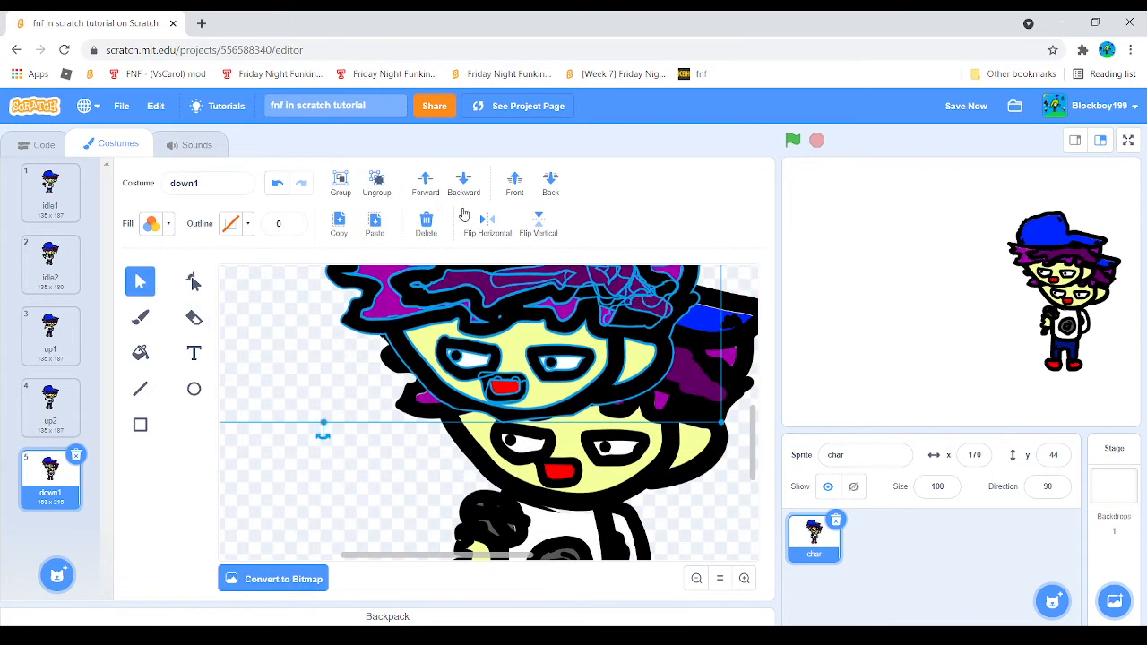
{"action": "left_click", "coordinate": [412, 224]}
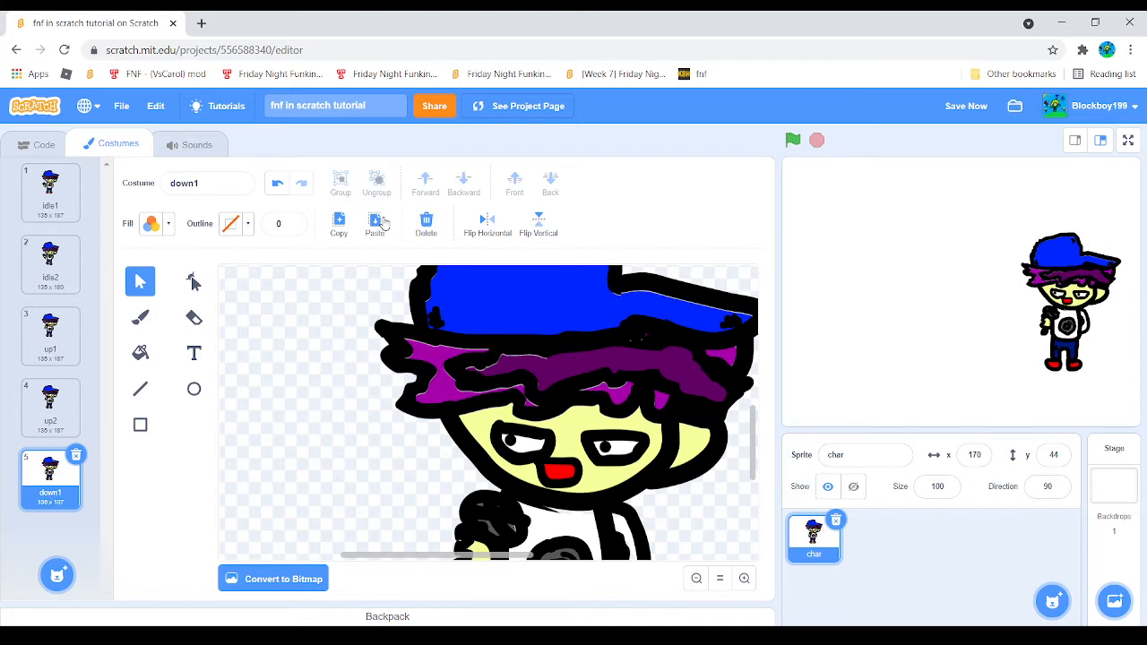
- Erase the cap, hair and face from the down1 costume with the size 40 eraser, keeping the body, hand and microphone
{"action": "left_click", "coordinate": [191, 320]}
{"action": "mouse_move", "coordinate": [320, 319]}
{"action": "left_mouse_down"}
{"action": "mouse_move", "coordinate": [332, 332]}
{"action": "mouse_move", "coordinate": [776, 329]}
{"action": "mouse_move", "coordinate": [654, 304]}
{"action": "mouse_move", "coordinate": [389, 308]}
{"action": "mouse_move", "coordinate": [758, 326]}
{"action": "left_mouse_up"}
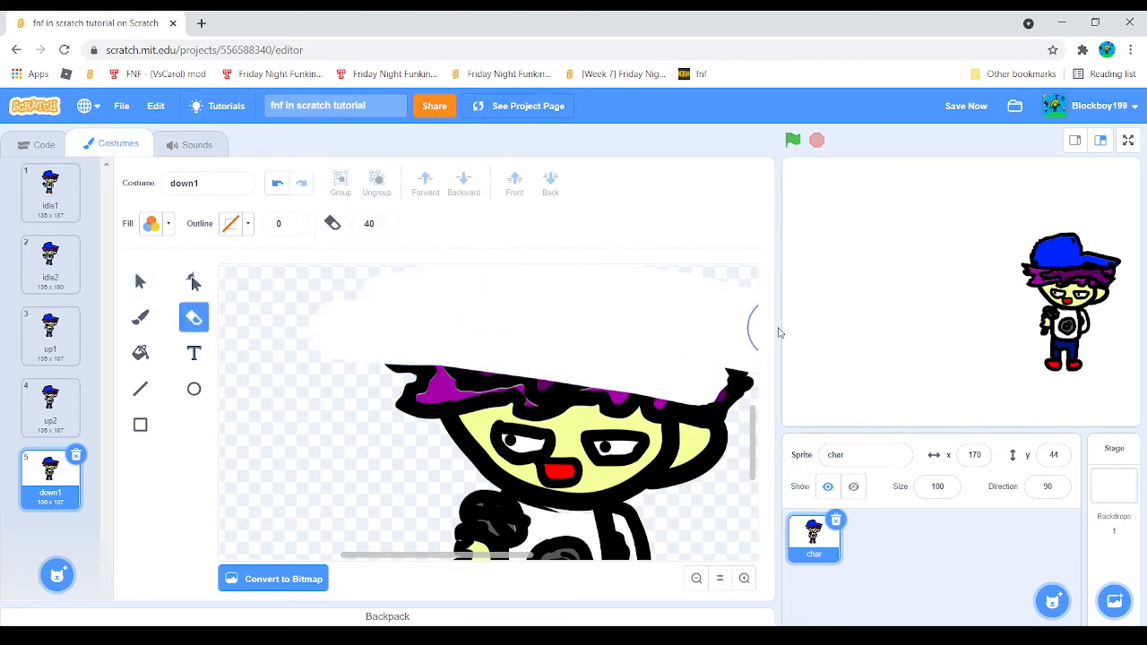
{"action": "mouse_move", "coordinate": [627, 343]}
{"action": "left_mouse_down"}
{"action": "mouse_move", "coordinate": [634, 427]}
{"action": "mouse_move", "coordinate": [331, 332]}
{"action": "mouse_move", "coordinate": [390, 402]}
{"action": "left_mouse_up"}
{"action": "scroll", "coordinate": [548, 424], "scroll_direction": "down", "scroll_amount": 2}
{"action": "mouse_move", "coordinate": [753, 358]}
{"action": "left_mouse_down"}
{"action": "mouse_move", "coordinate": [719, 438]}
{"action": "mouse_move", "coordinate": [668, 471]}
{"action": "mouse_move", "coordinate": [517, 430]}
{"action": "mouse_move", "coordinate": [424, 428]}
{"action": "left_mouse_up"}
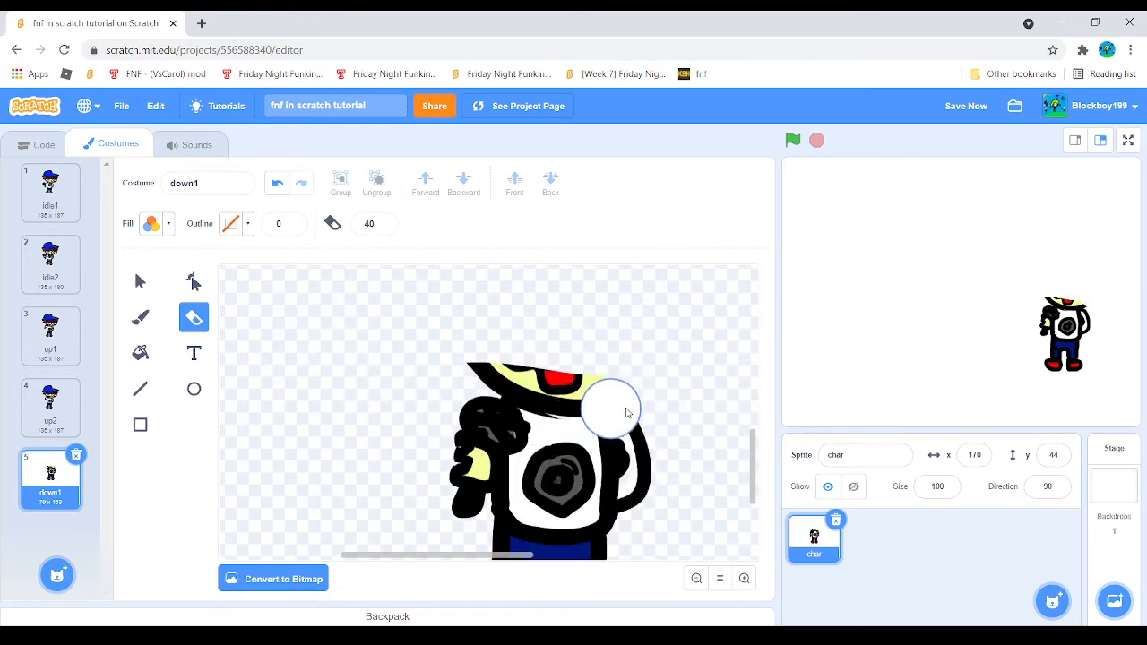
{"action": "mouse_move", "coordinate": [638, 400]}
{"action": "left_mouse_down"}
{"action": "mouse_move", "coordinate": [558, 353]}
{"action": "mouse_move", "coordinate": [425, 336]}
{"action": "mouse_move", "coordinate": [583, 389]}
{"action": "mouse_move", "coordinate": [640, 377]}
{"action": "mouse_move", "coordinate": [583, 359]}
{"action": "mouse_move", "coordinate": [569, 389]}
{"action": "left_mouse_up"}
- Paste the copied head slightly lower onto the down1 body, shift the hand and microphone slightly down, and bring them to the front
{"action": "left_click", "coordinate": [140, 281]}
{"action": "left_click", "coordinate": [375, 222]}
{"action": "left_click_drag", "start_coordinate": [476, 452], "coordinate": [471, 459]}
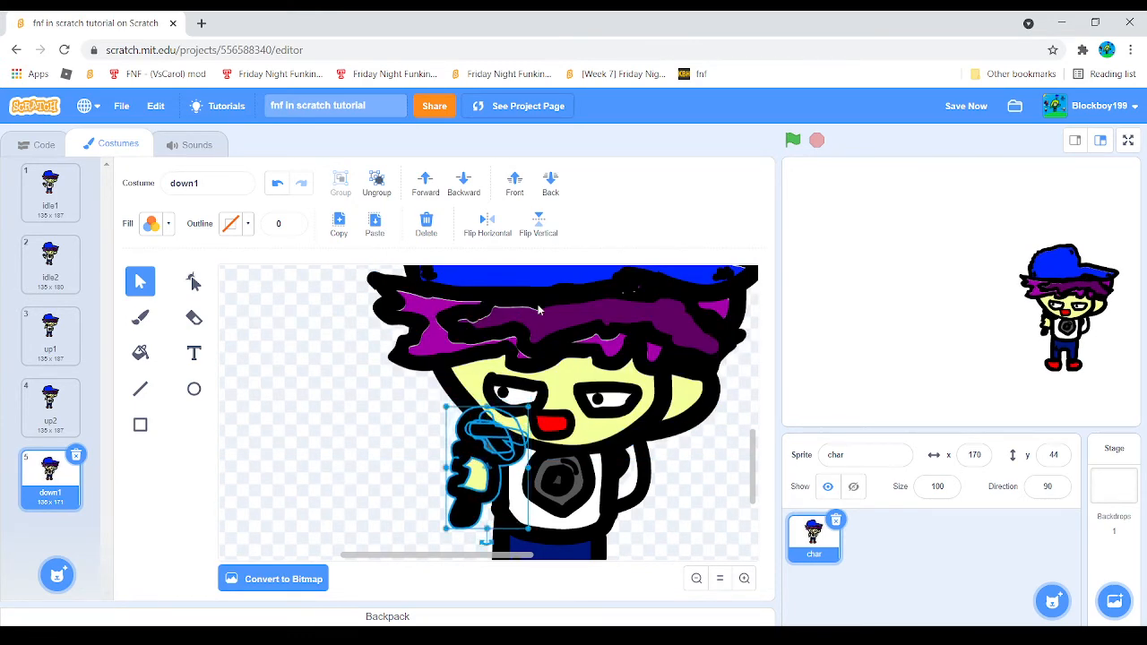
{"action": "left_click", "coordinate": [527, 197]}
{"action": "left_click", "coordinate": [433, 369]}
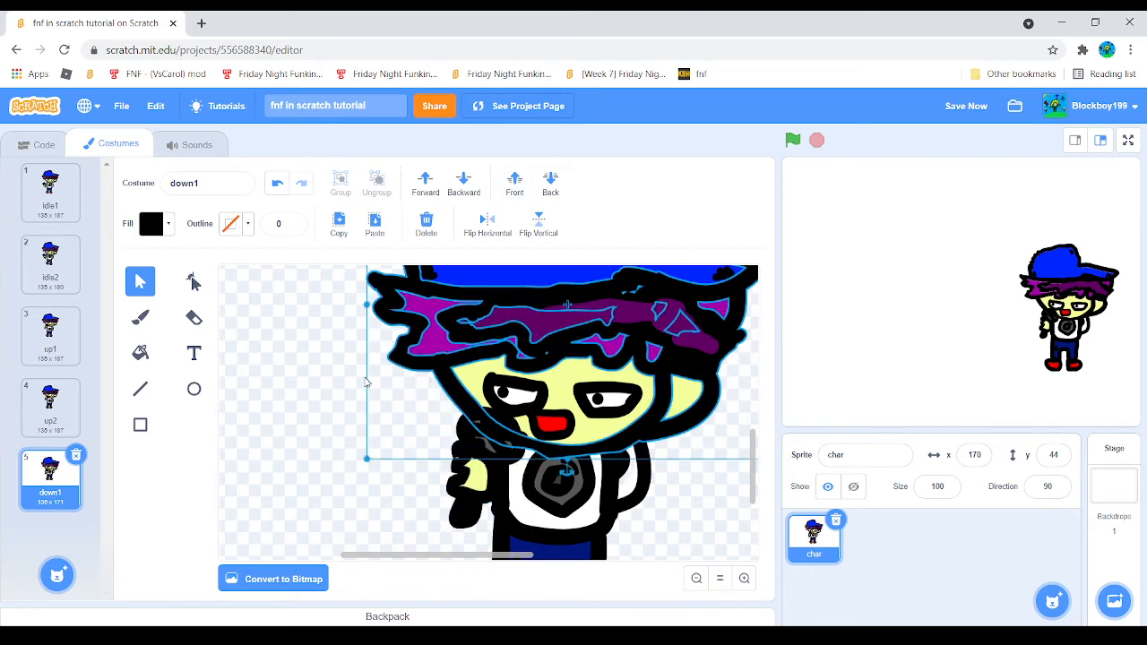
{"action": "left_click", "coordinate": [393, 383]}
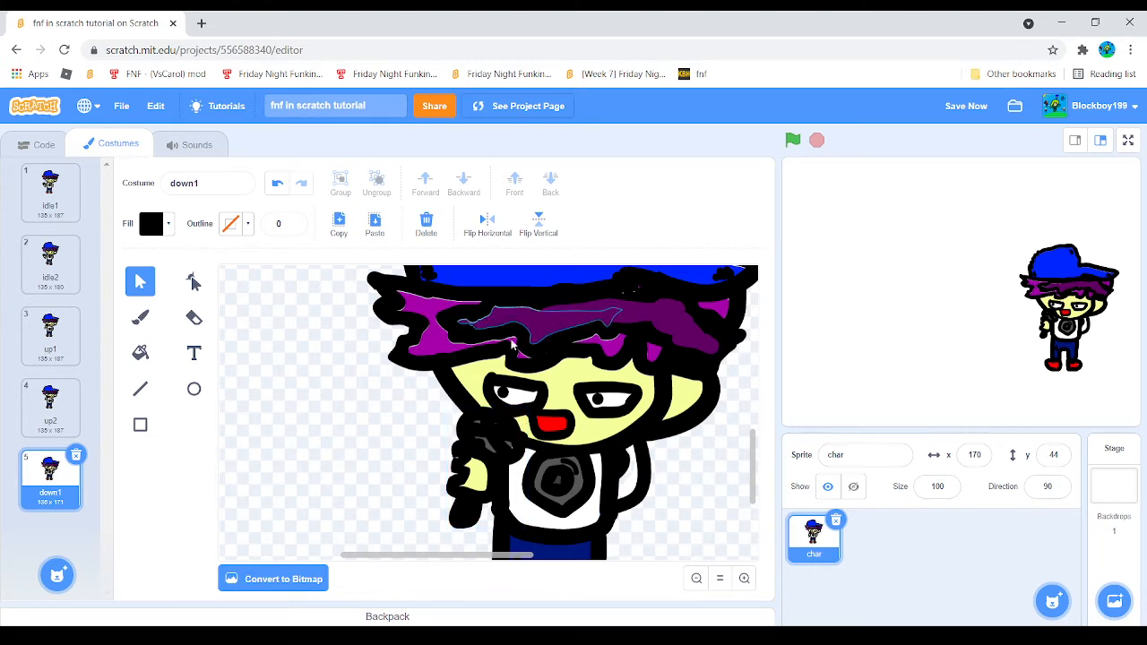
{"action": "left_click", "coordinate": [532, 323]}
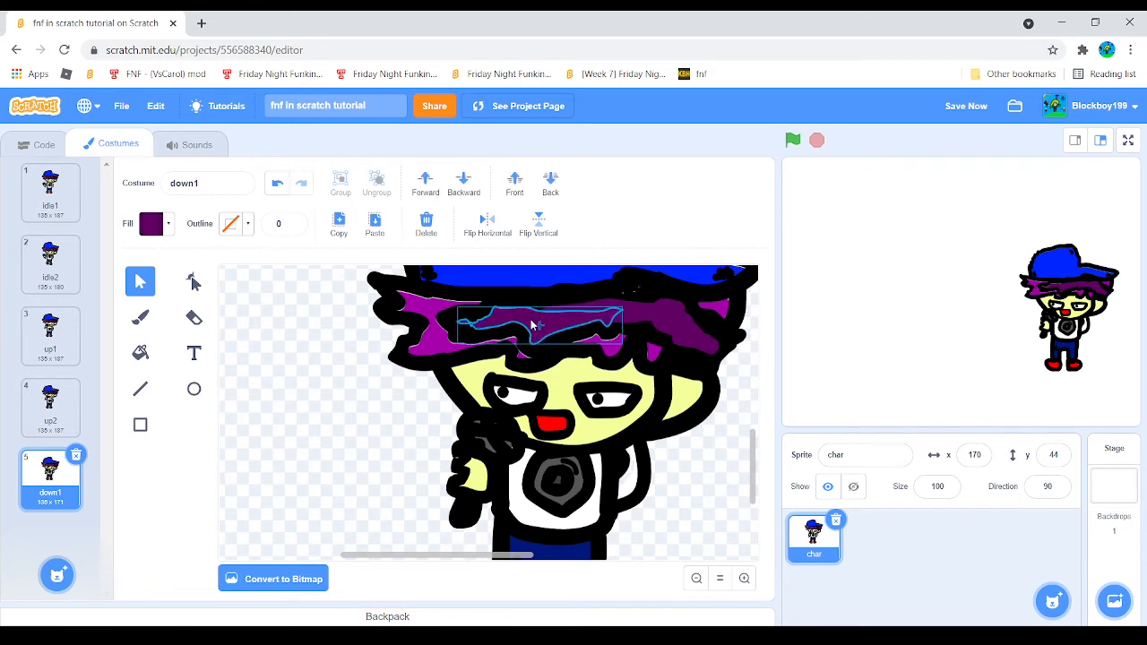
{"action": "left_click", "coordinate": [302, 305]}
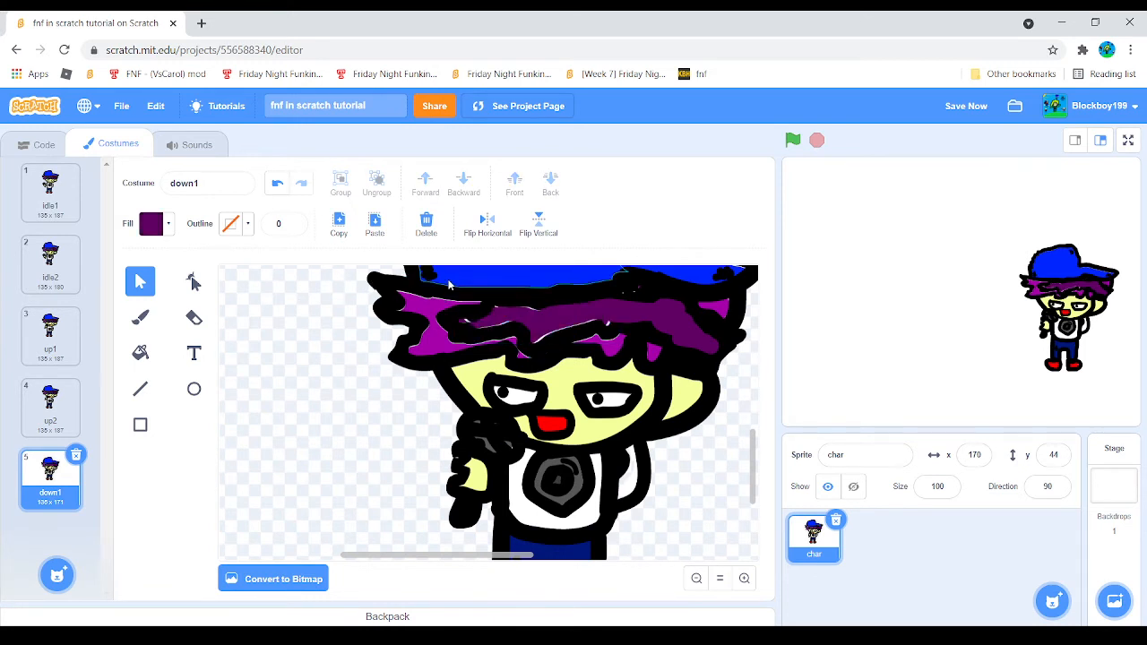
{"action": "left_click", "coordinate": [277, 184]}
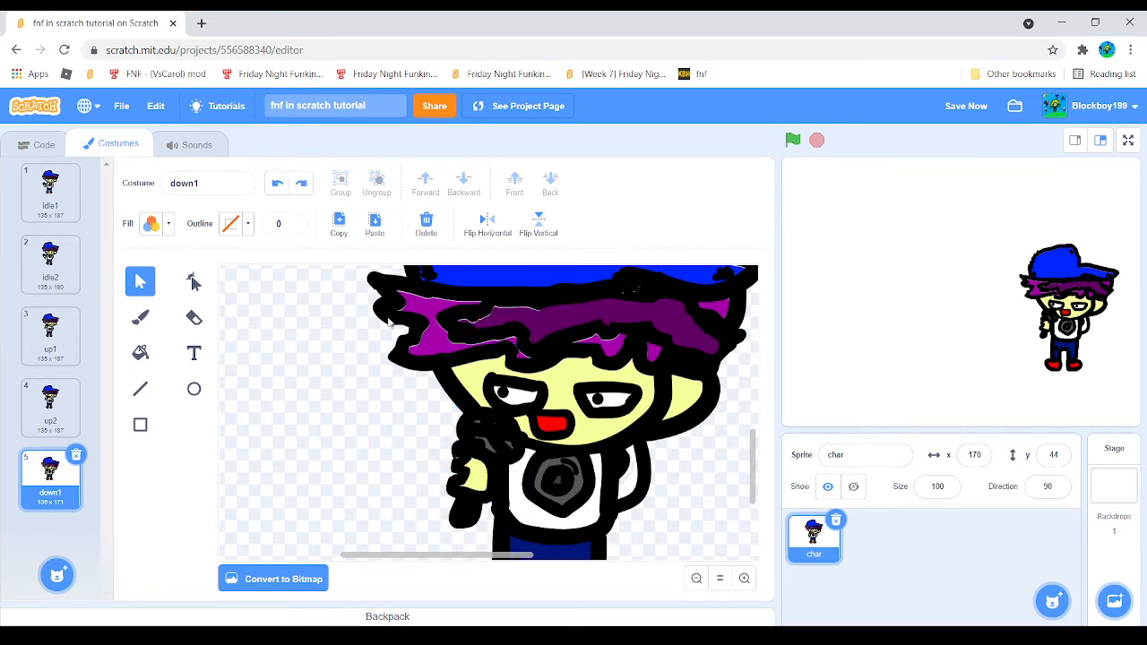
- Inspect the down1 pose and compare it with the up1 and up2 costumes
{"action": "scroll", "coordinate": [389, 323], "scroll_direction": "down", "scroll_amount": 5}
{"action": "scroll", "coordinate": [389, 323], "scroll_direction": "up", "scroll_amount": 3}
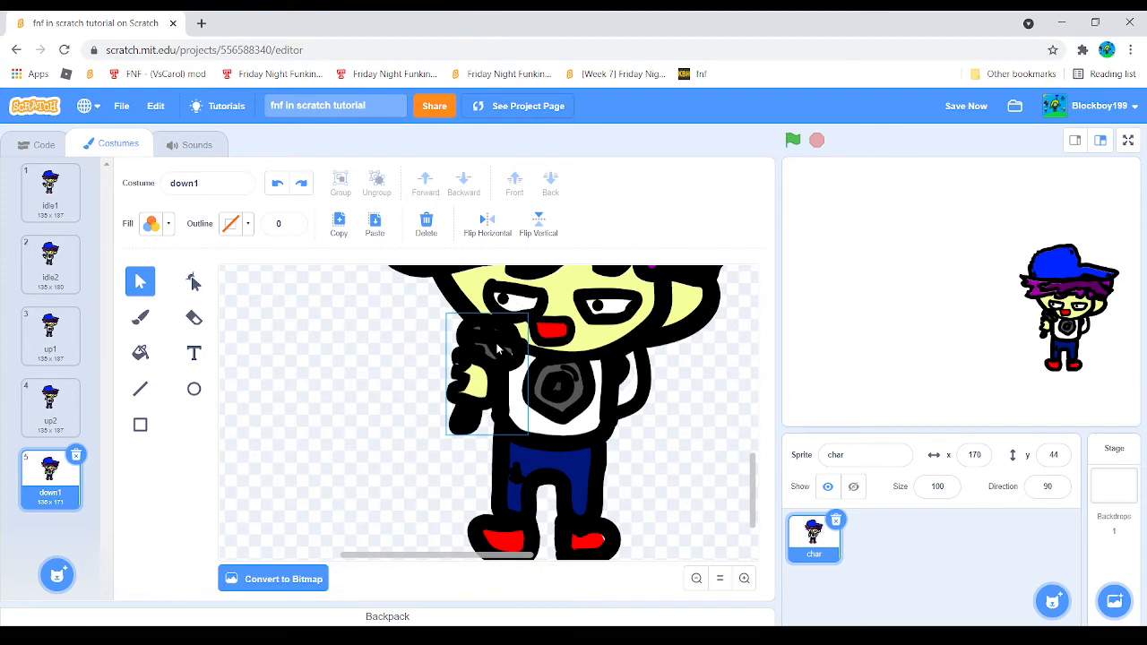
{"action": "left_click", "coordinate": [43, 416]}
{"action": "left_click", "coordinate": [42, 455]}
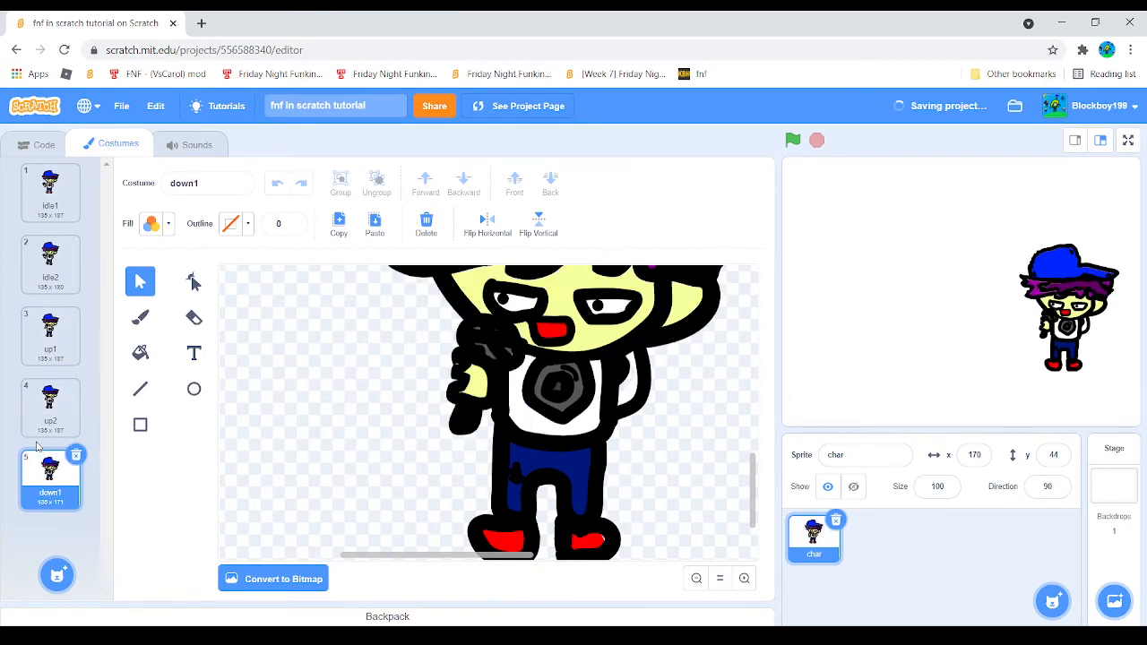
{"action": "left_click", "coordinate": [41, 352]}
{"action": "left_click", "coordinate": [48, 407]}
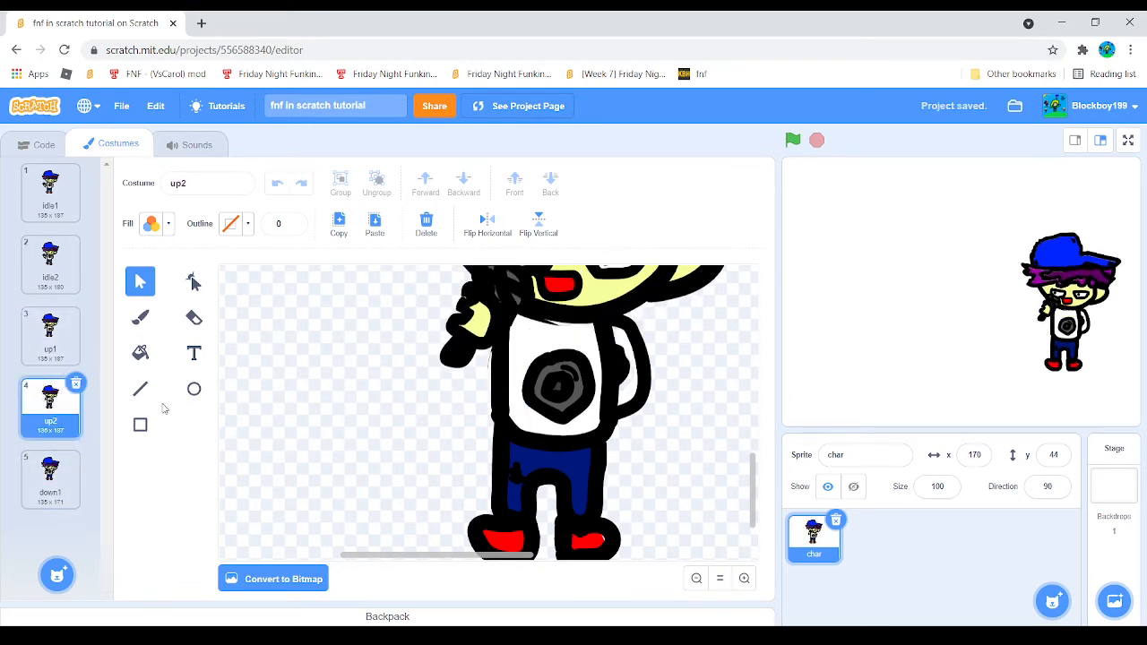
{"action": "scroll", "coordinate": [471, 397], "scroll_direction": "up", "scroll_amount": 3}
{"action": "left_click", "coordinate": [59, 354]}
{"action": "left_click", "coordinate": [61, 438]}
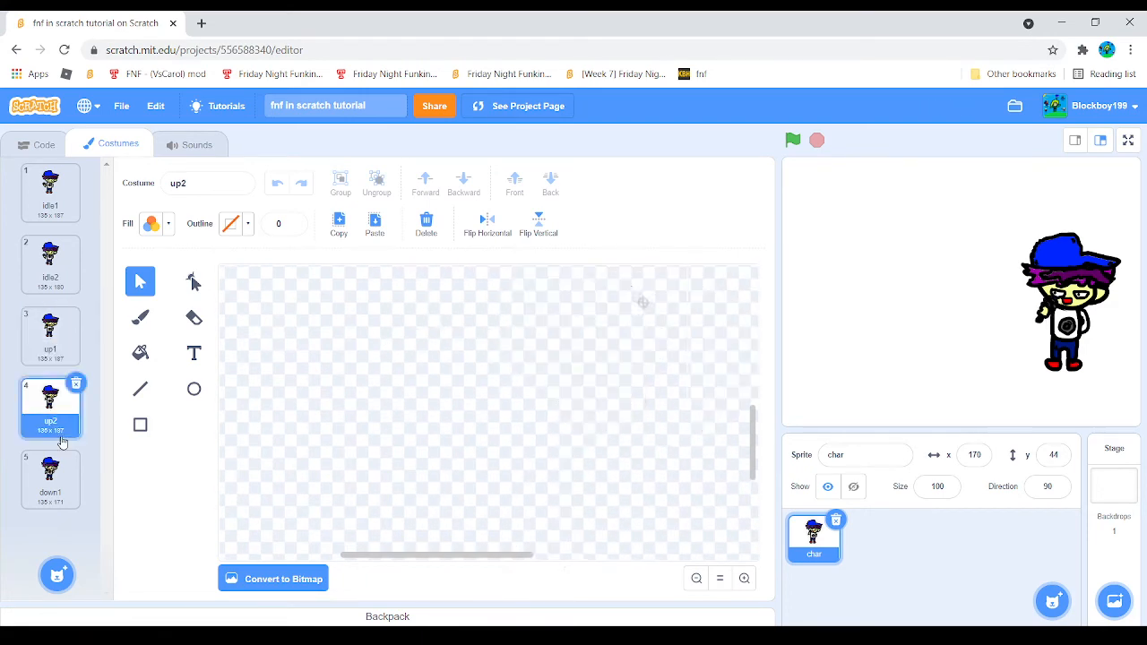
- Duplicate the down1 costume and group all the head pieces of the copy
{"action": "left_click", "coordinate": [60, 488]}
{"action": "right_click", "coordinate": [60, 490]}
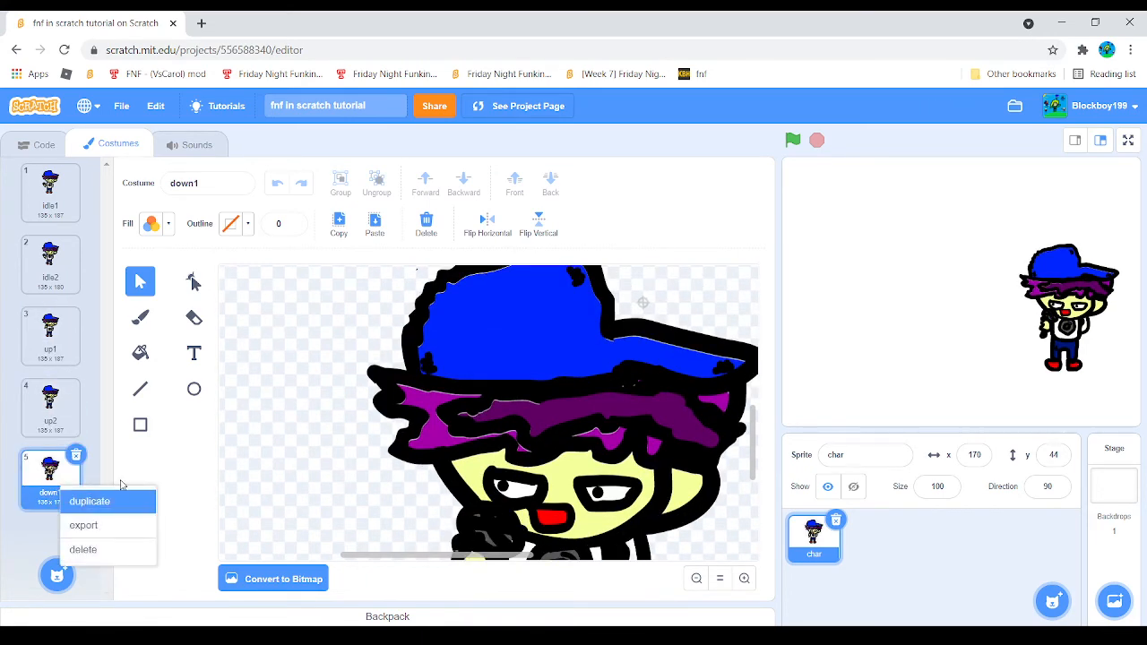
{"action": "left_click", "coordinate": [87, 501]}
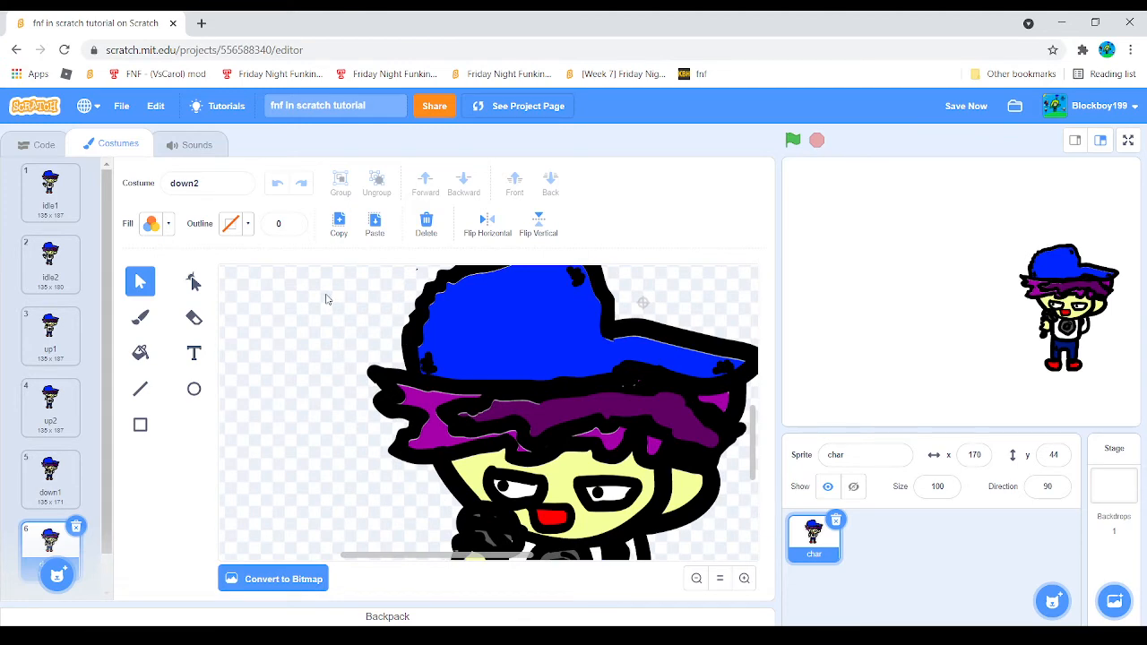
{"action": "left_click_drag", "start_coordinate": [823, 448], "coordinate": [821, 463]}
{"action": "scroll", "coordinate": [359, 352], "scroll_direction": "down", "scroll_amount": 1}
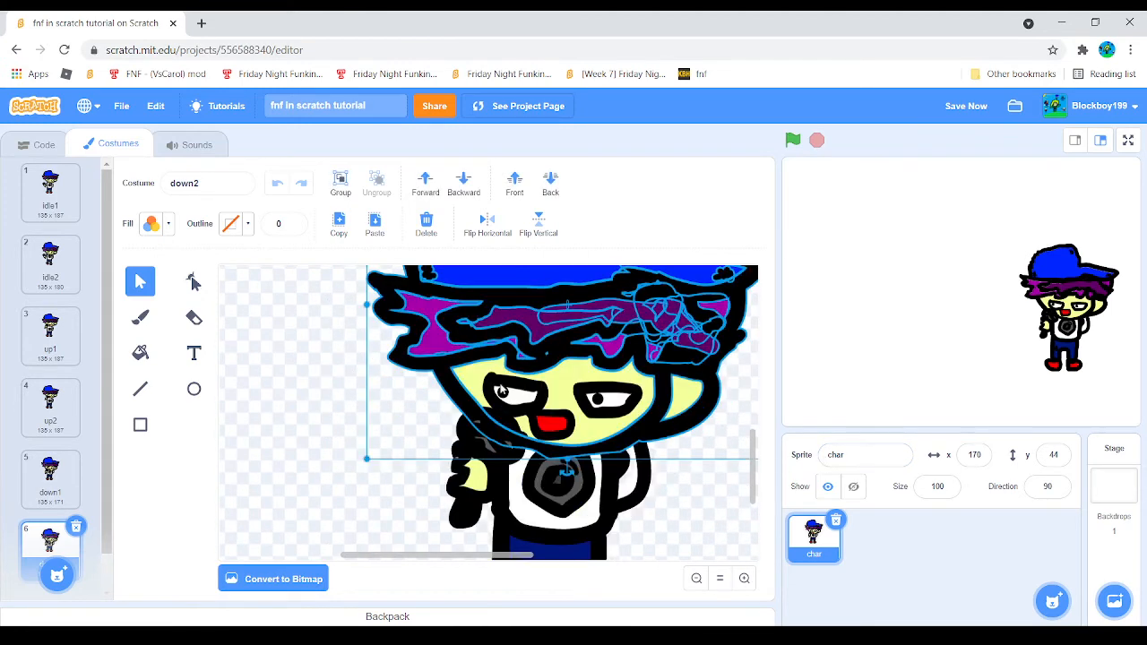
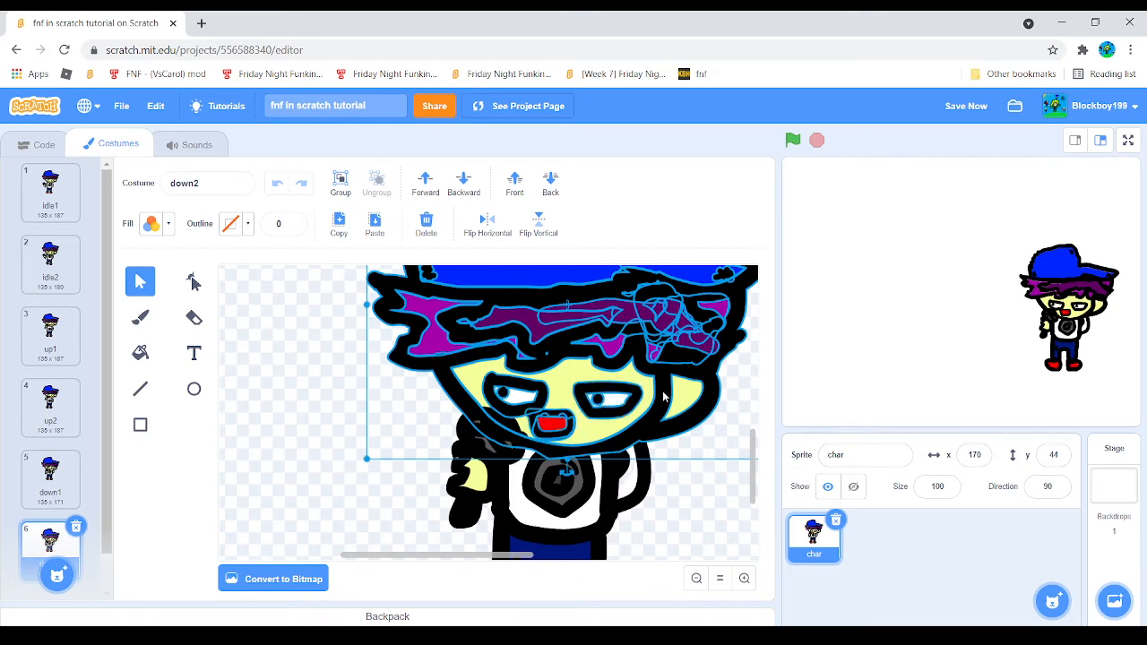
{"action": "left_click", "coordinate": [344, 184]}
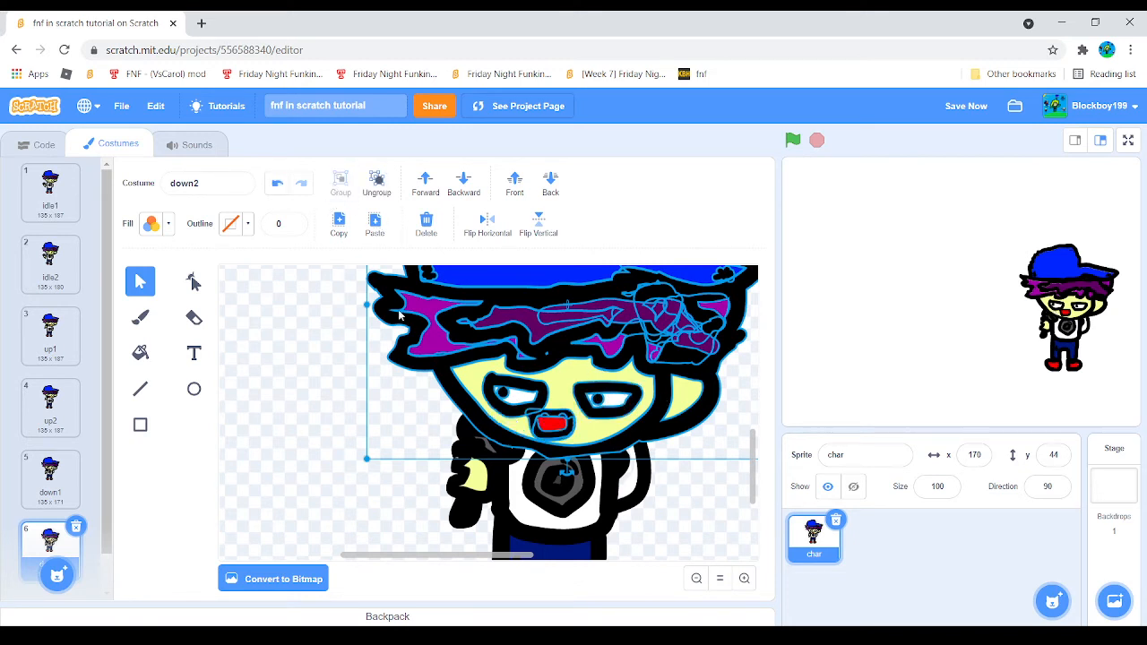
- Bring the hand and microphone to the front in down2, and shift both the head and the hand slightly down
{"action": "left_click", "coordinate": [482, 453]}
{"action": "left_click", "coordinate": [515, 185]}
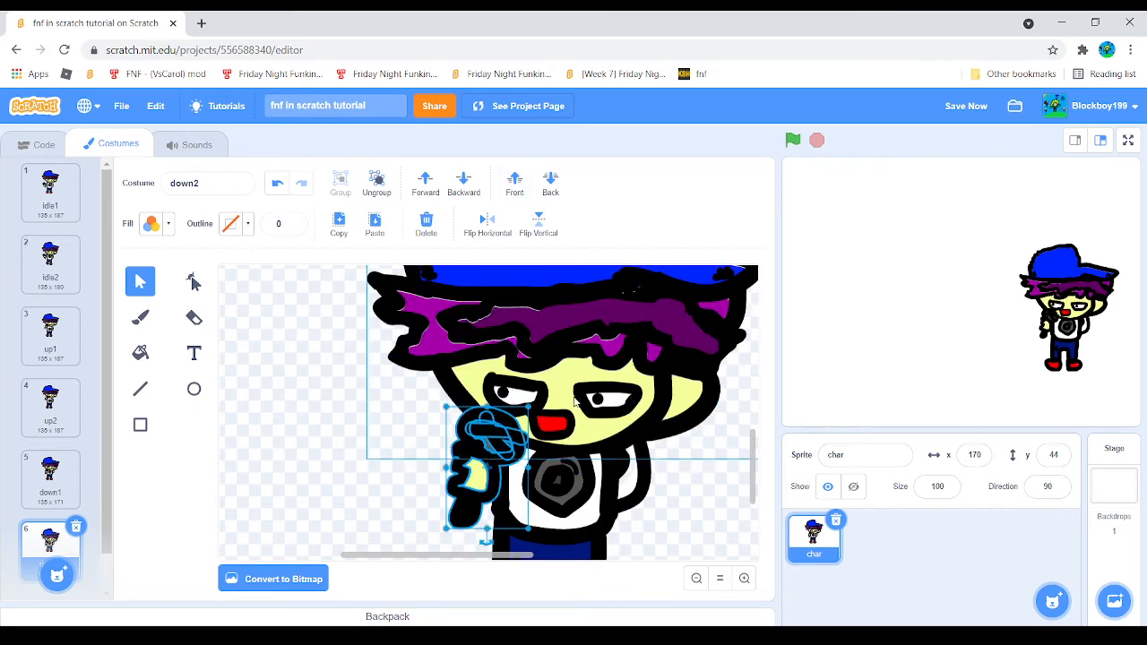
{"action": "left_click_drag", "start_coordinate": [596, 394], "coordinate": [596, 405]}
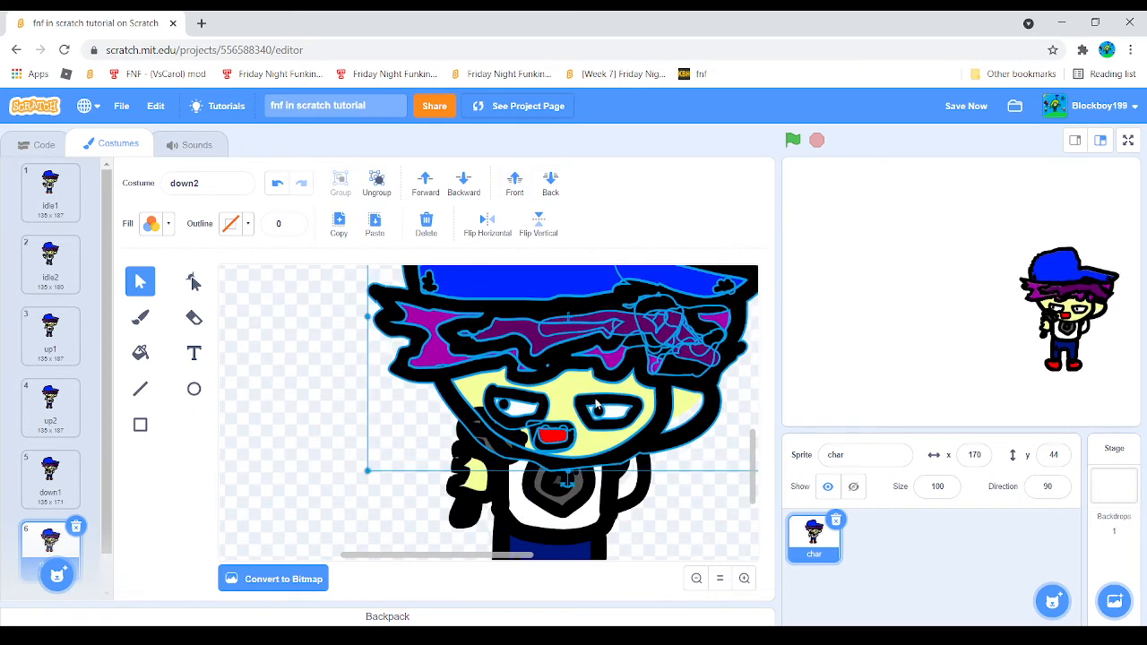
{"action": "left_click_drag", "start_coordinate": [465, 453], "coordinate": [467, 459]}
{"action": "left_click", "coordinate": [376, 424]}
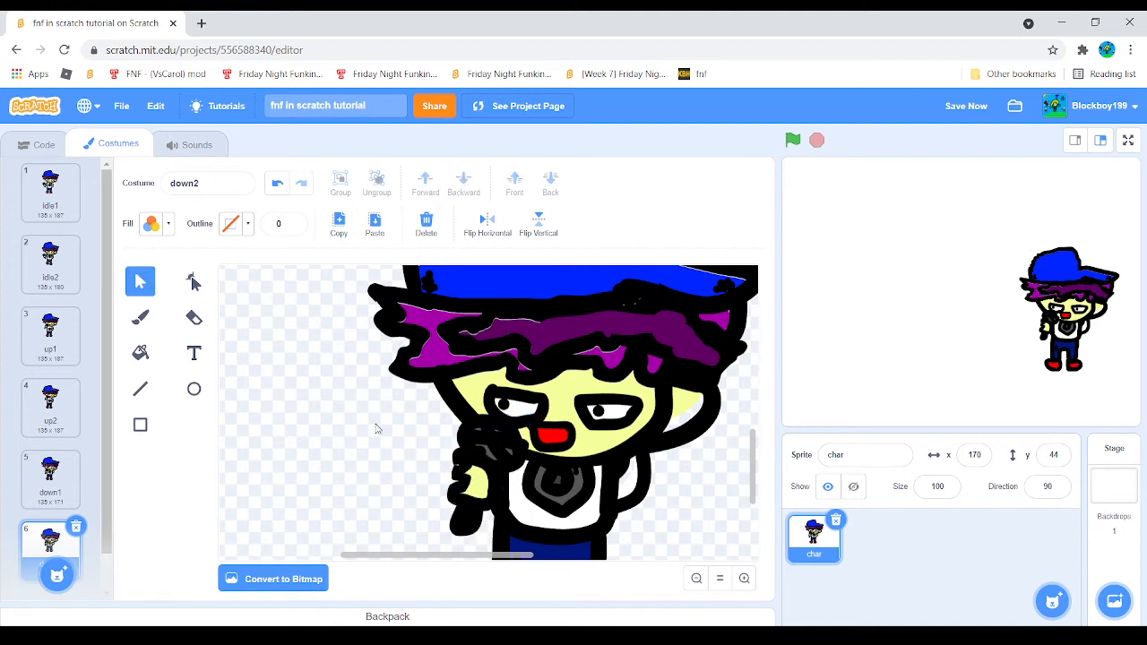
- Compare down1 with down2 and move the ear's skin-coloured fill down into the lowered ear outline in down2
{"action": "left_click", "coordinate": [51, 475]}
{"action": "left_click", "coordinate": [30, 536]}
{"action": "left_click_drag", "start_coordinate": [684, 405], "coordinate": [686, 414]}
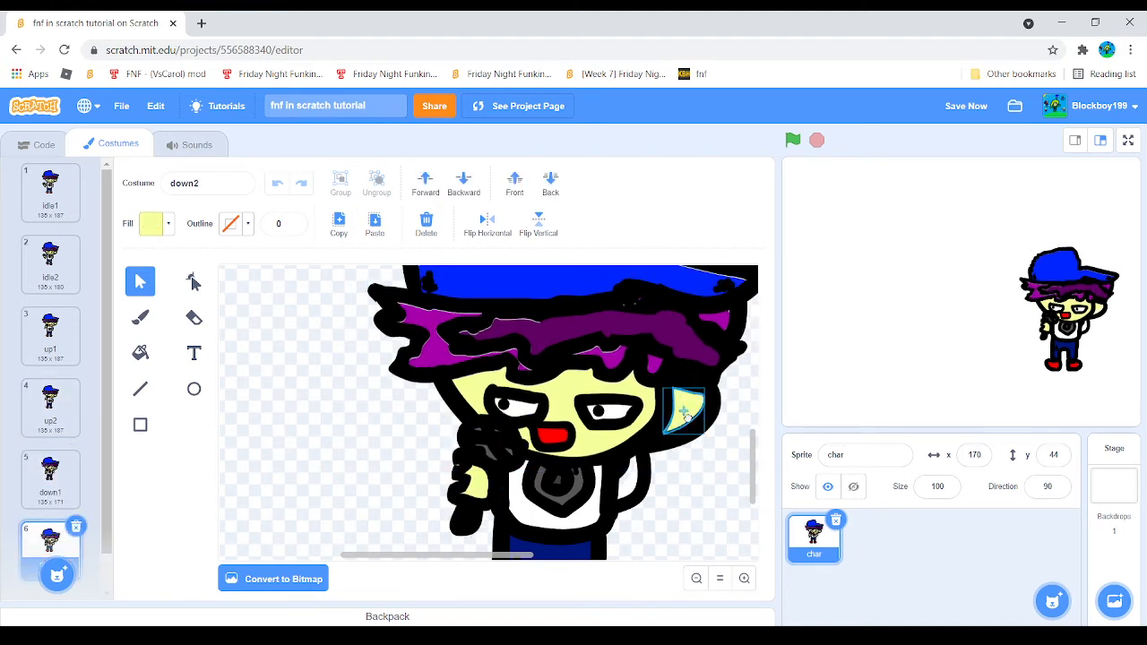
{"action": "key", "text": "Delete"}
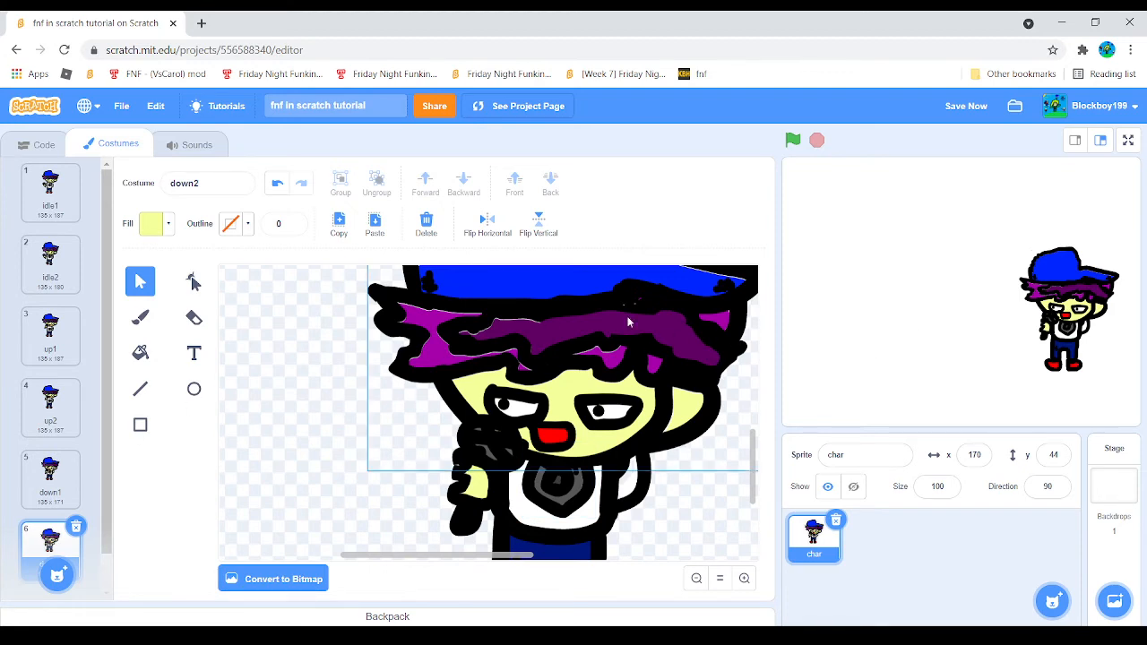
- Duplicate the down2 costume and rename the copy left1
{"action": "scroll", "coordinate": [376, 415], "scroll_direction": "down", "scroll_amount": 3}
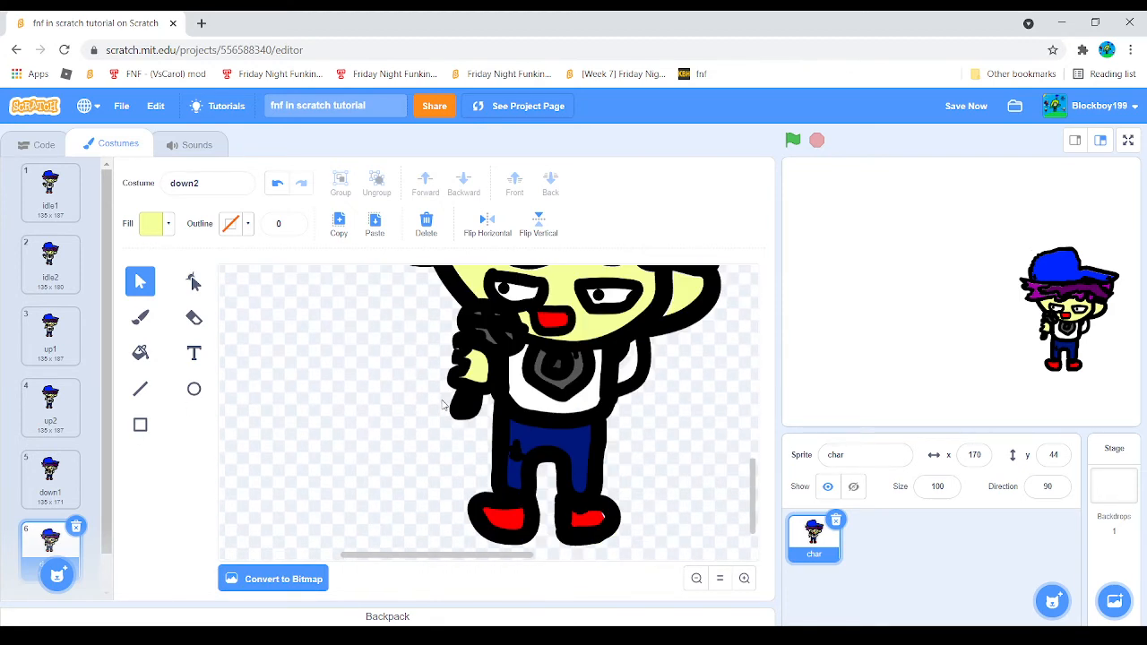
{"action": "scroll", "coordinate": [443, 405], "scroll_direction": "down", "scroll_amount": 2}
{"action": "scroll", "coordinate": [23, 466], "scroll_direction": "down", "scroll_amount": 1}
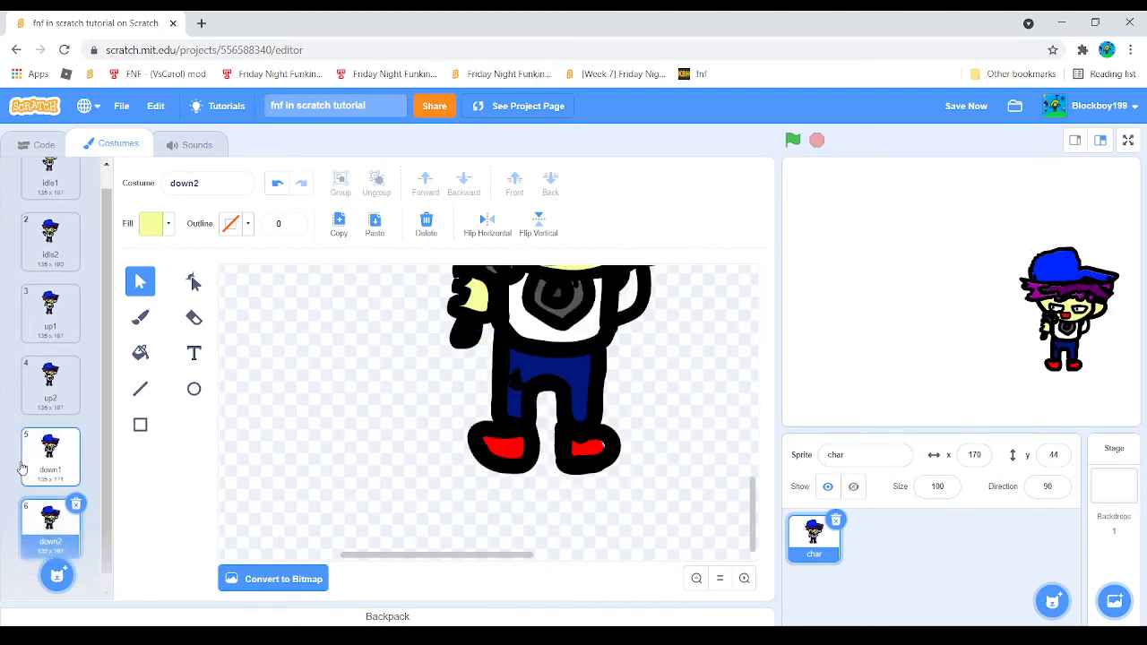
{"action": "right_click", "coordinate": [50, 529]}
{"action": "left_click", "coordinate": [89, 536]}
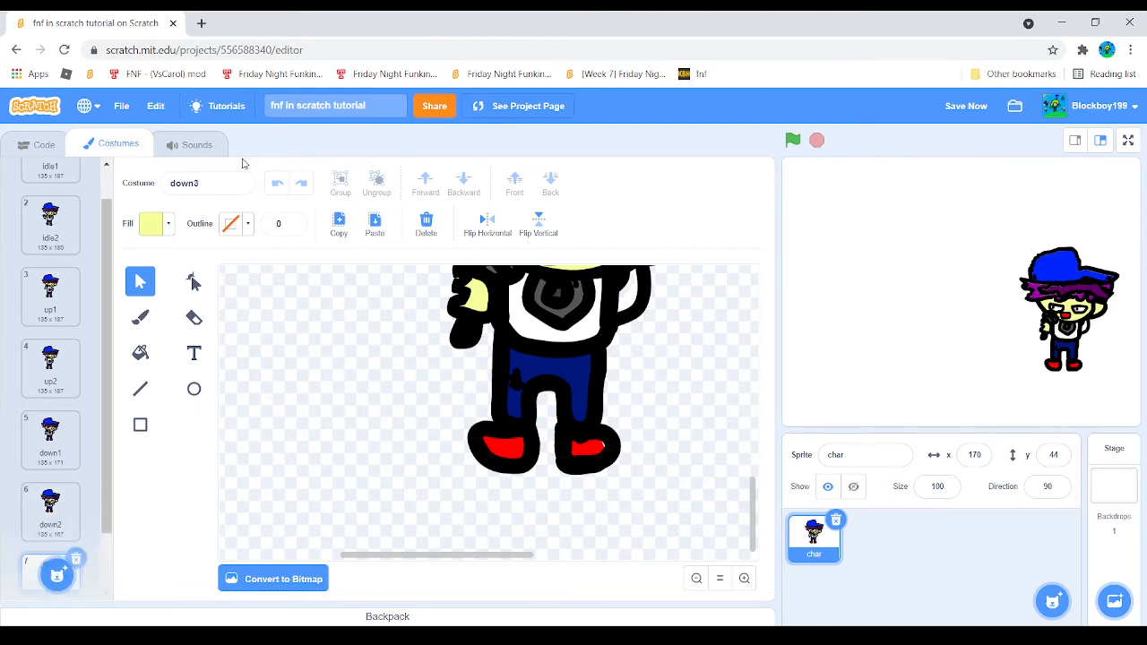
{"action": "left_click", "coordinate": [215, 183]}
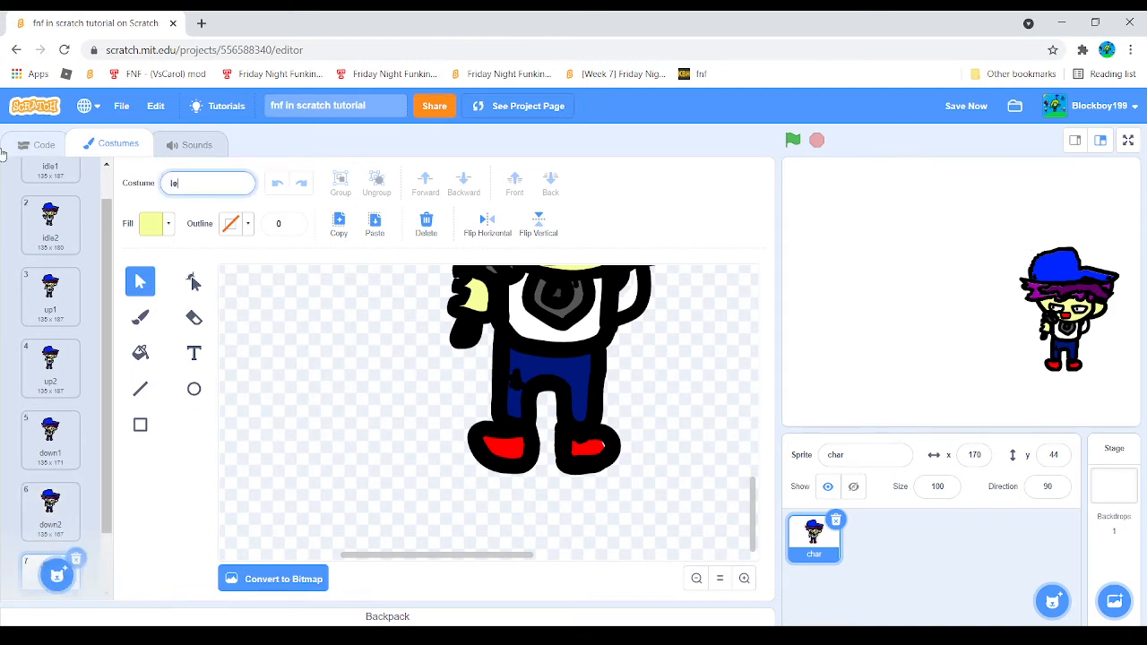
{"action": "left_click", "coordinate": [378, 367]}
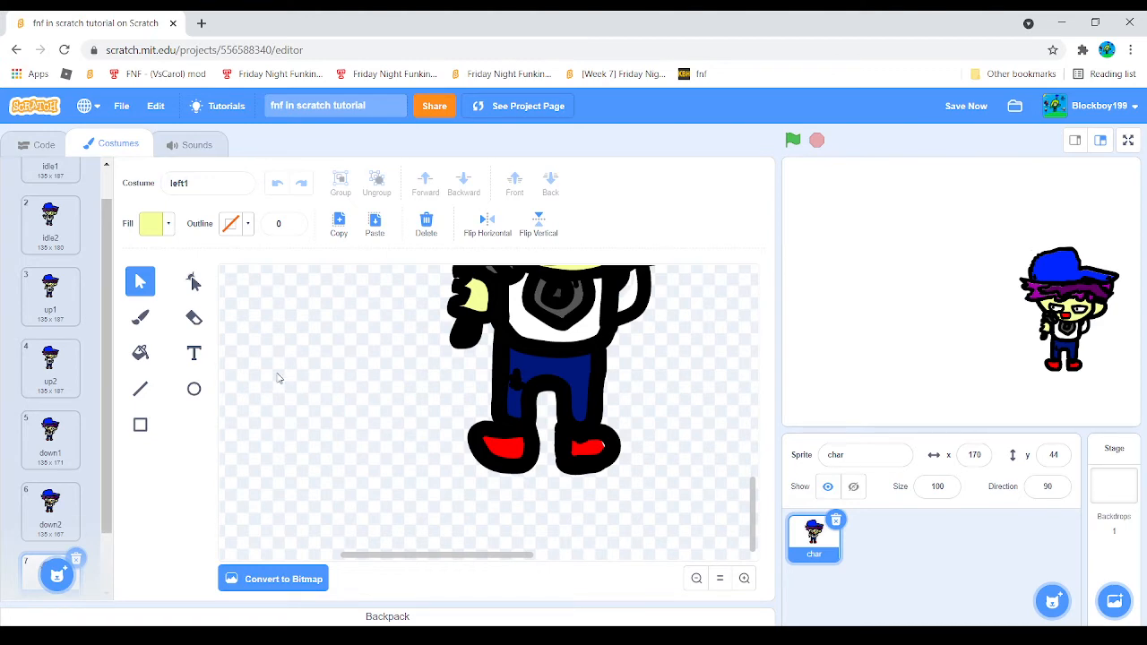
- Shift the head and its ear fill to the left in the left1 costume and group them together
{"action": "scroll", "coordinate": [523, 356], "scroll_direction": "up", "scroll_amount": 2}
{"action": "left_click_drag", "start_coordinate": [611, 333], "coordinate": [560, 329]}
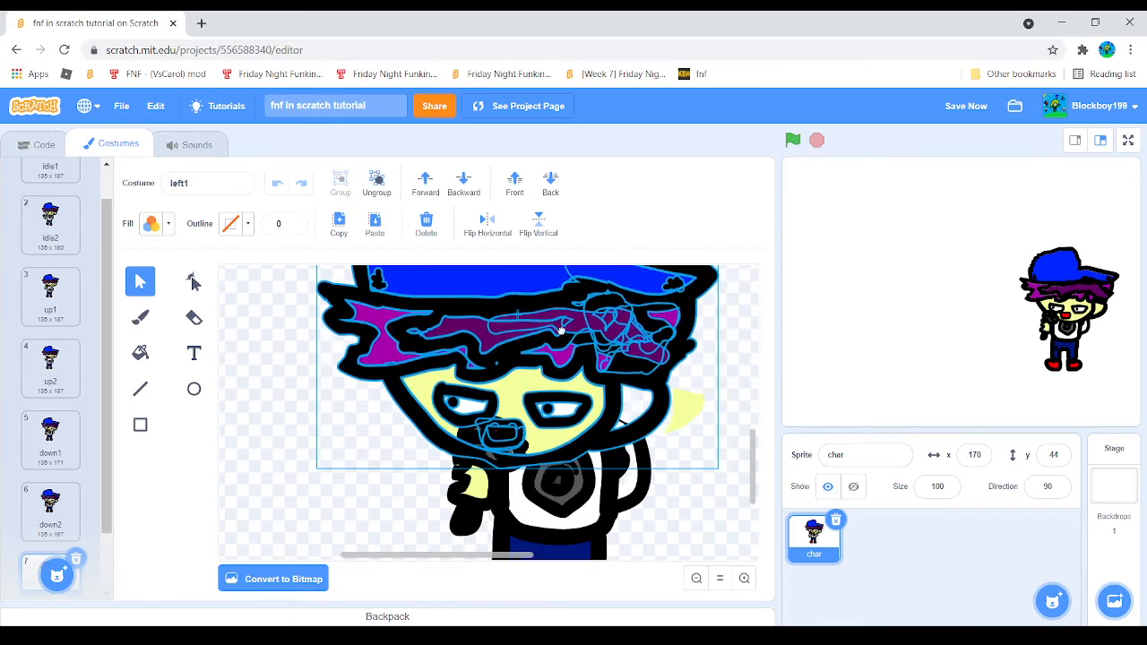
{"action": "left_click_drag", "start_coordinate": [688, 405], "coordinate": [638, 402]}
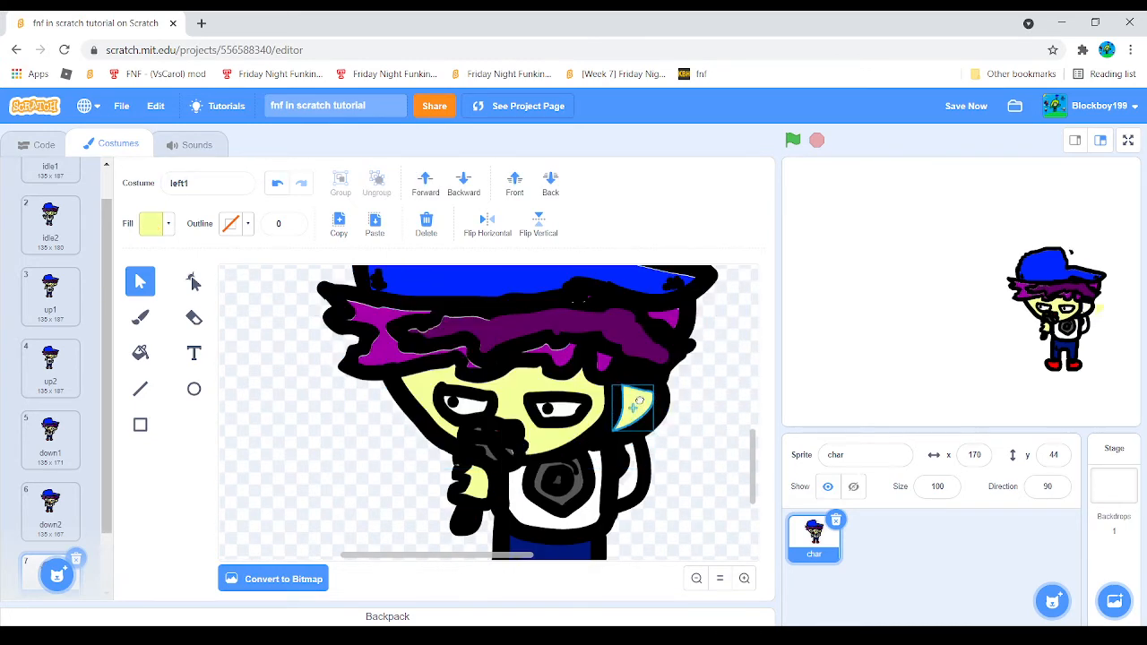
{"action": "left_click", "coordinate": [582, 326], "text": "shift"}
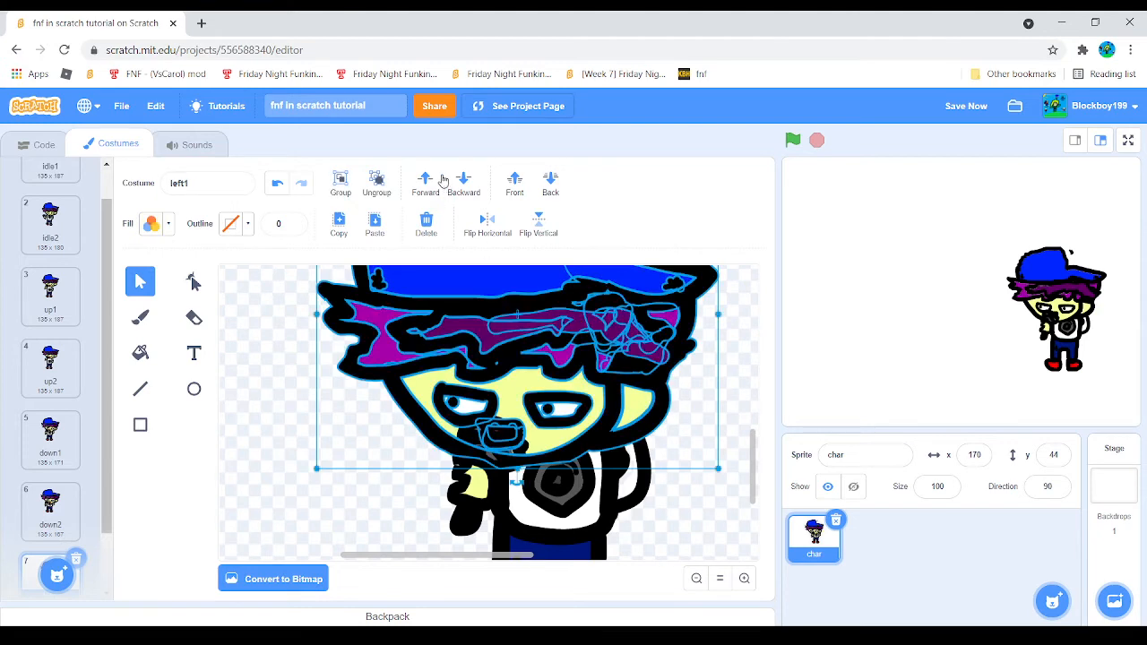
{"action": "left_click", "coordinate": [342, 184]}
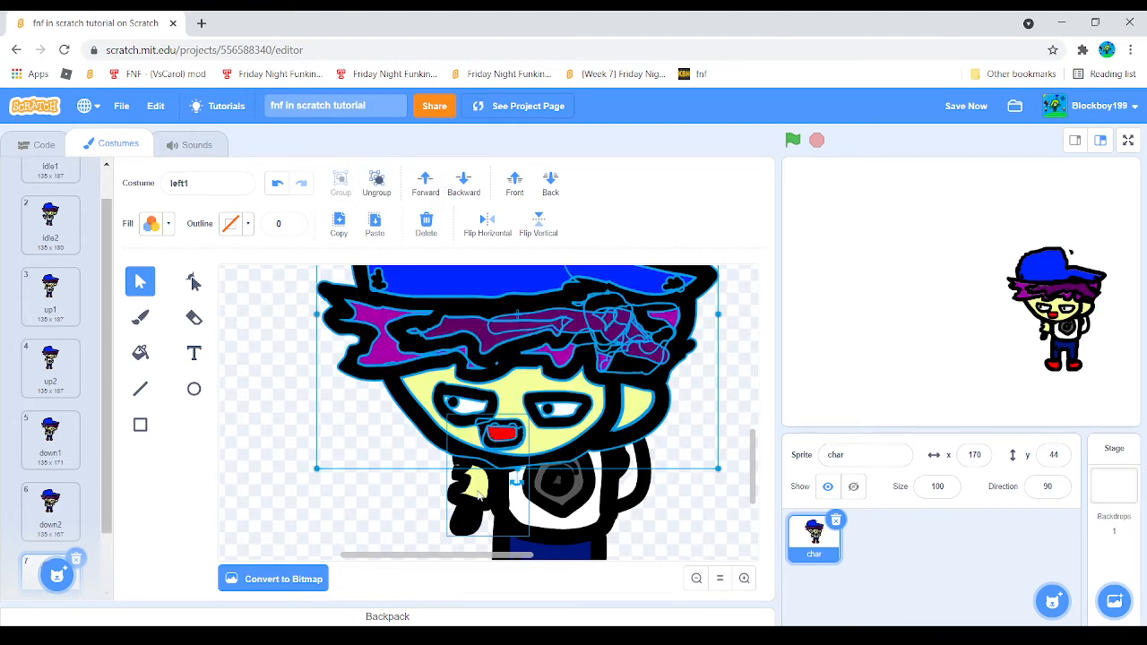
- Move the hand and microphone slightly left in left1 and bring them in front of the head
{"action": "left_click_drag", "start_coordinate": [480, 493], "coordinate": [472, 493]}
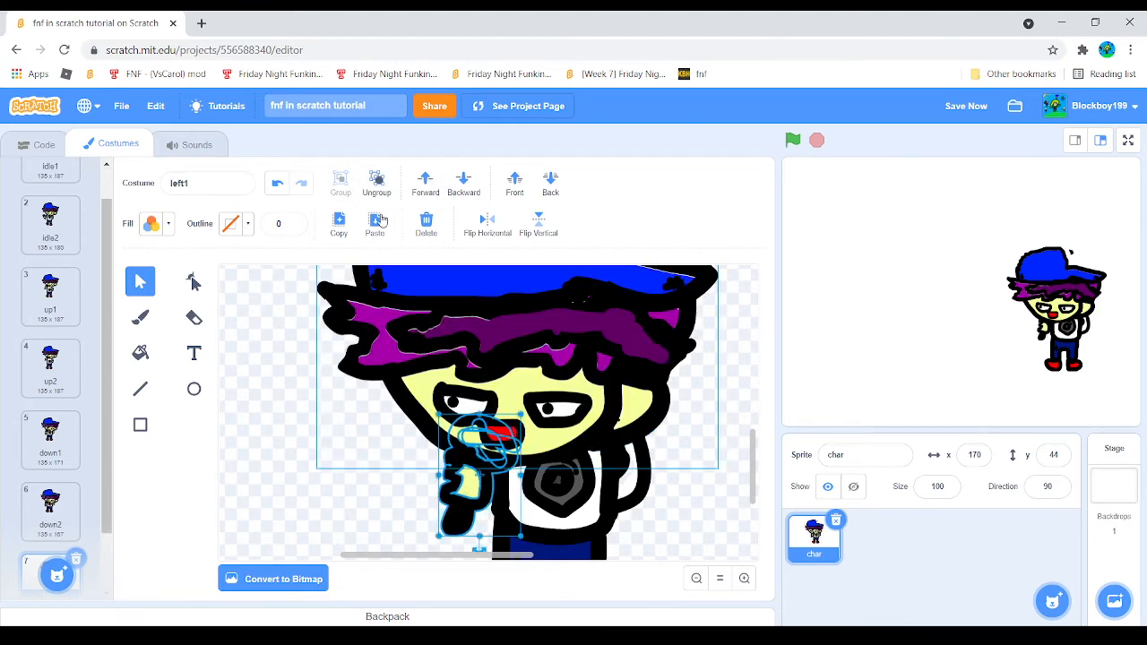
{"action": "left_click", "coordinate": [513, 181]}
{"action": "left_click", "coordinate": [730, 538]}
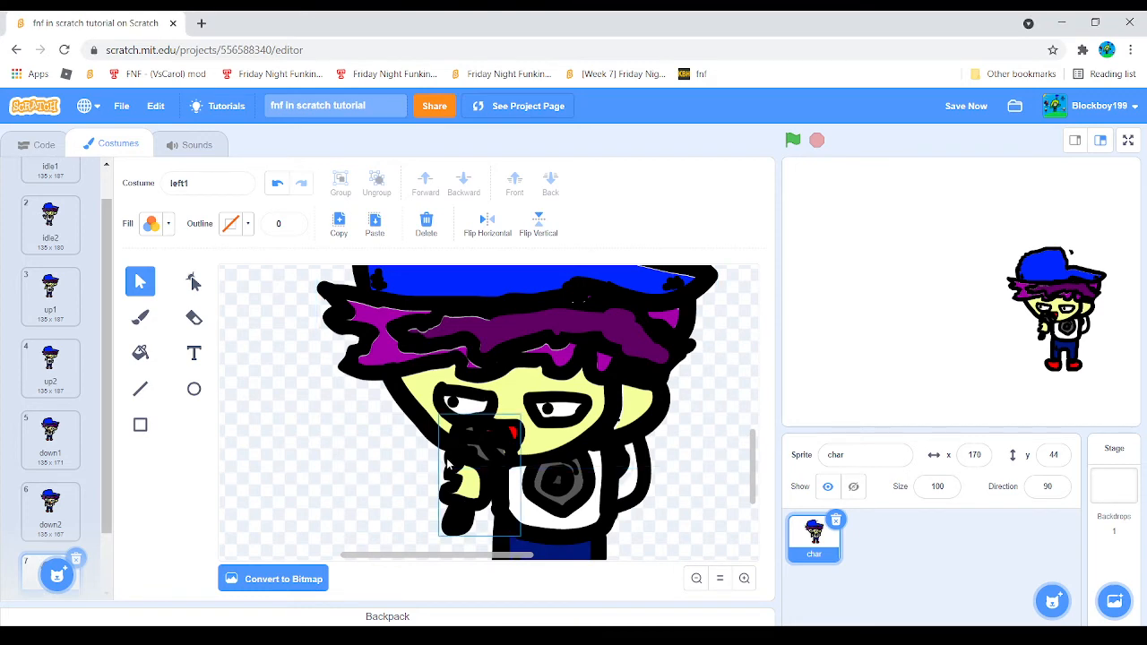
- Duplicate the left1 costume and shift the head slightly further left in the copy
{"action": "scroll", "coordinate": [85, 431], "scroll_direction": "down", "scroll_amount": 2}
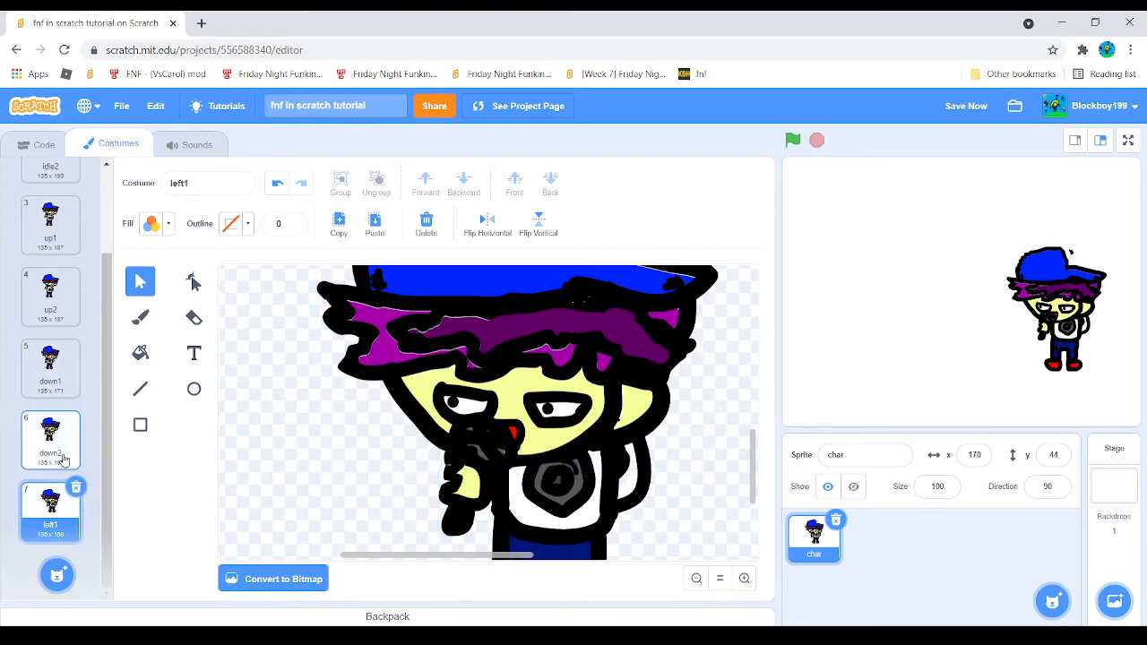
{"action": "right_click", "coordinate": [47, 491]}
{"action": "left_click", "coordinate": [72, 504]}
{"action": "left_click", "coordinate": [484, 346]}
{"action": "left_click_drag", "start_coordinate": [485, 346], "coordinate": [475, 345]}
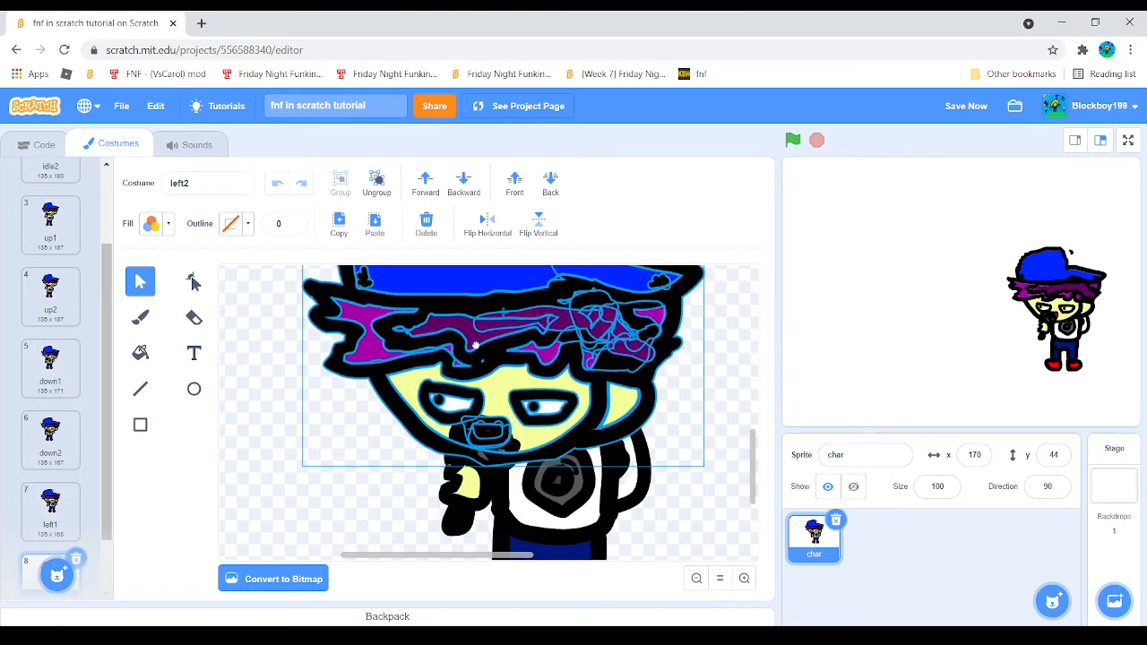
- Move the hand and microphone slightly left in left2 to follow the shifted head
{"action": "left_click", "coordinate": [447, 508]}
{"action": "left_click_drag", "start_coordinate": [447, 508], "coordinate": [455, 517]}
{"action": "left_click", "coordinate": [251, 499]}
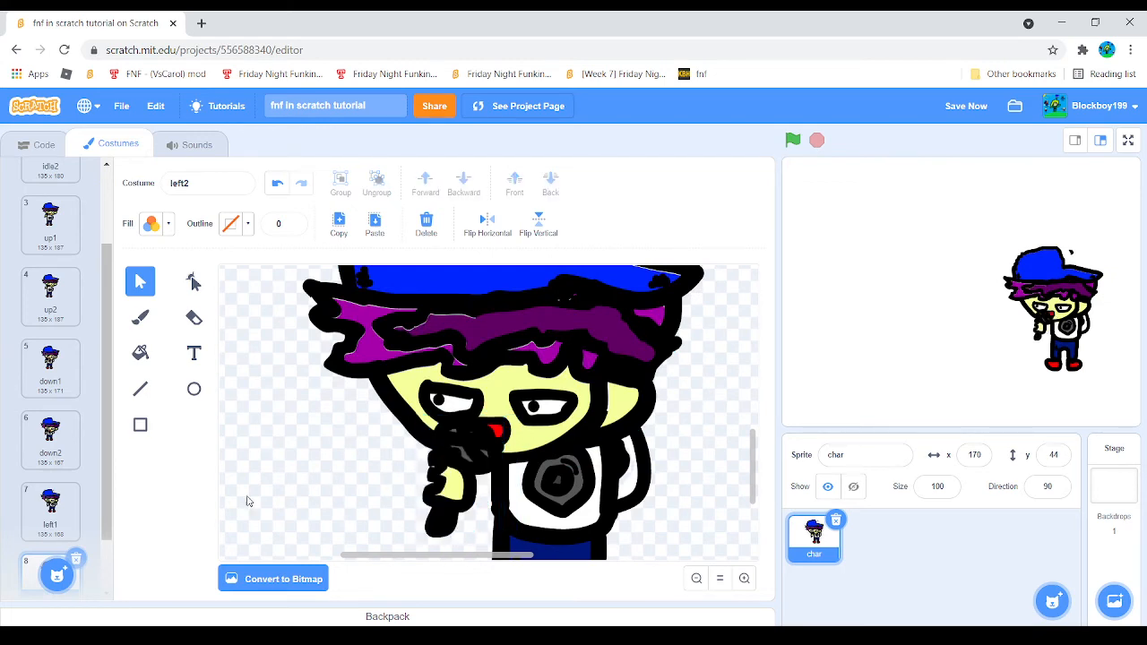
- Paint a black arm outline between the hand and the body in the left2 costume with the Brush tool
{"action": "left_click", "coordinate": [59, 514]}
{"action": "scroll", "coordinate": [59, 520], "scroll_direction": "down", "scroll_amount": 1}
{"action": "left_click", "coordinate": [60, 522]}
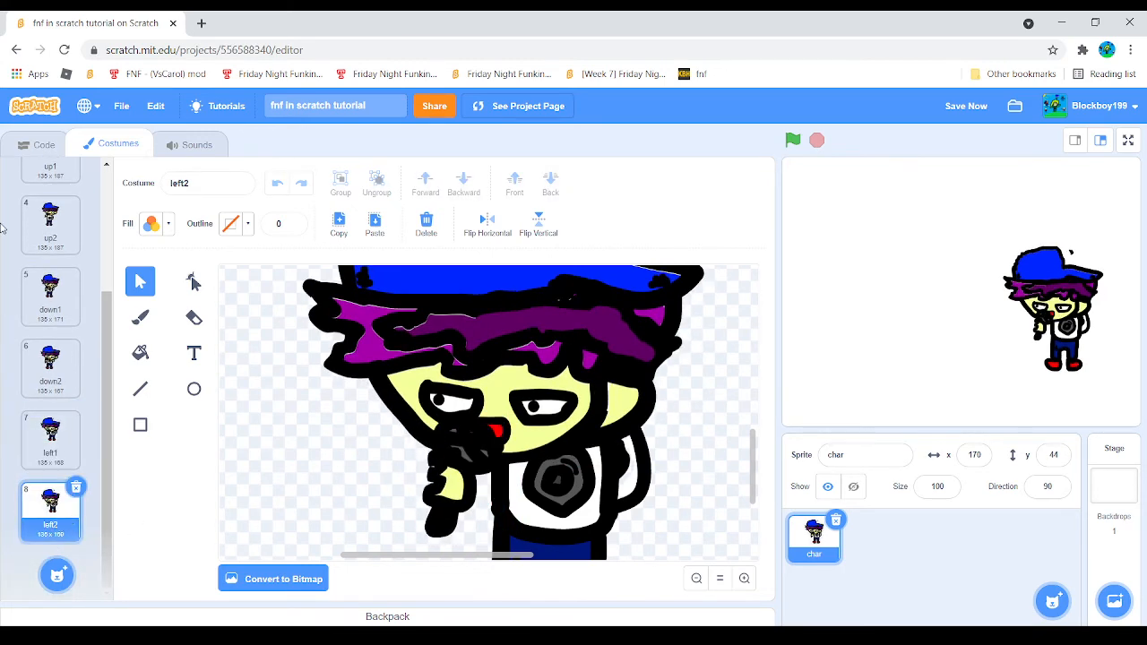
{"action": "left_click", "coordinate": [140, 317]}
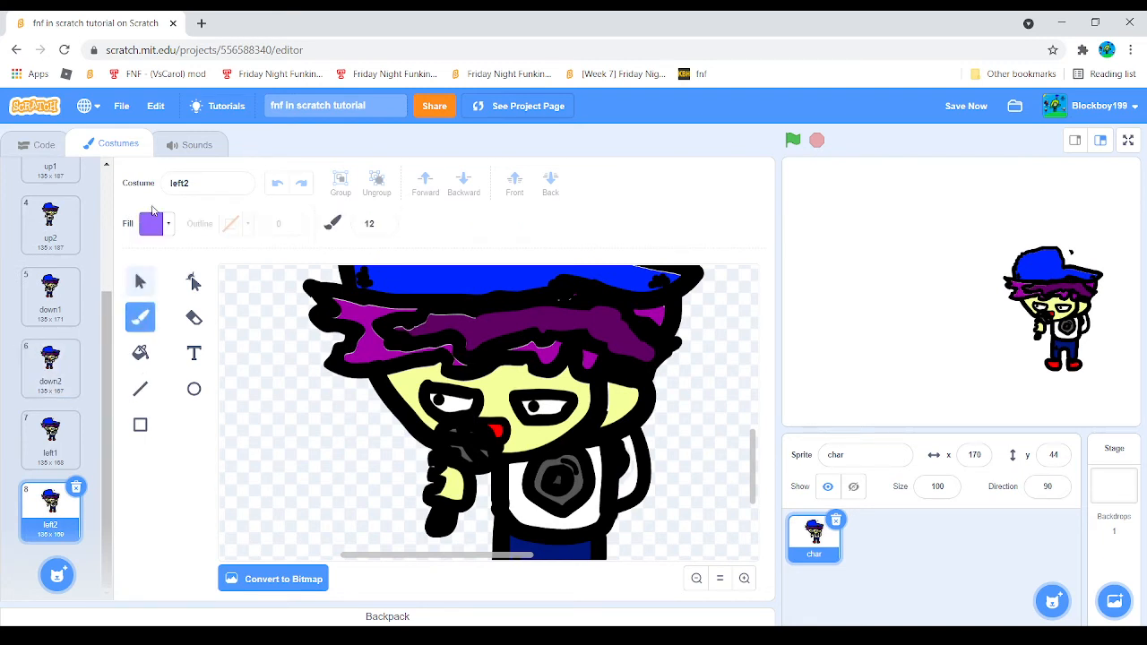
{"action": "left_click", "coordinate": [151, 223]}
{"action": "left_click_drag", "start_coordinate": [191, 369], "coordinate": [102, 369]}
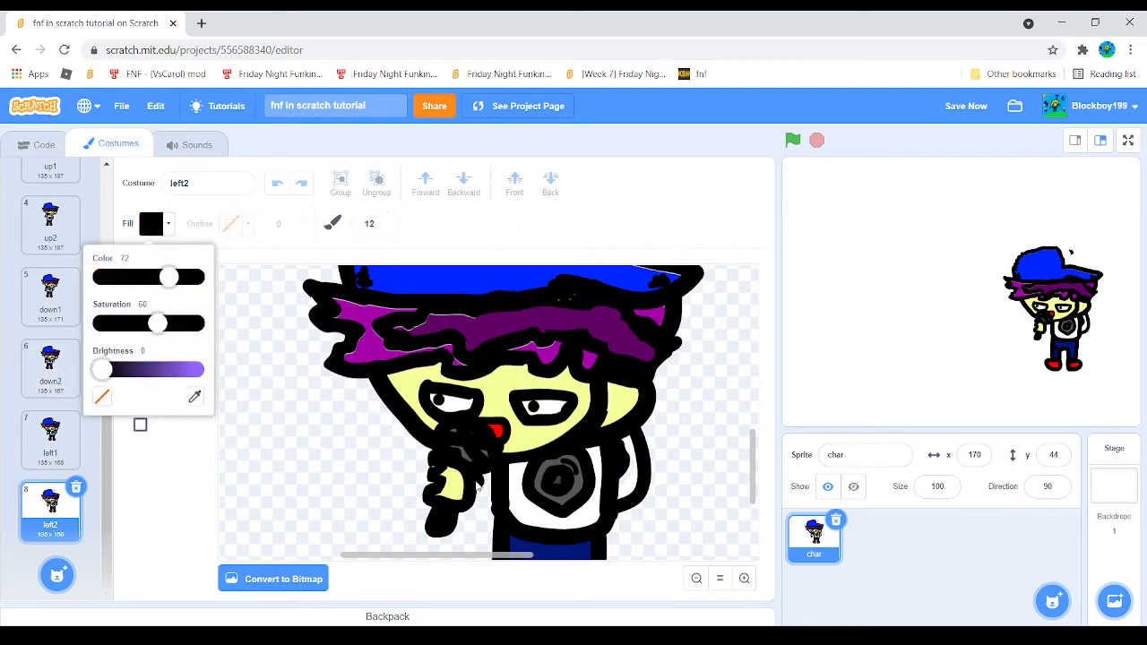
{"action": "left_click", "coordinate": [479, 483]}
{"action": "left_click_drag", "start_coordinate": [479, 484], "coordinate": [481, 497]}
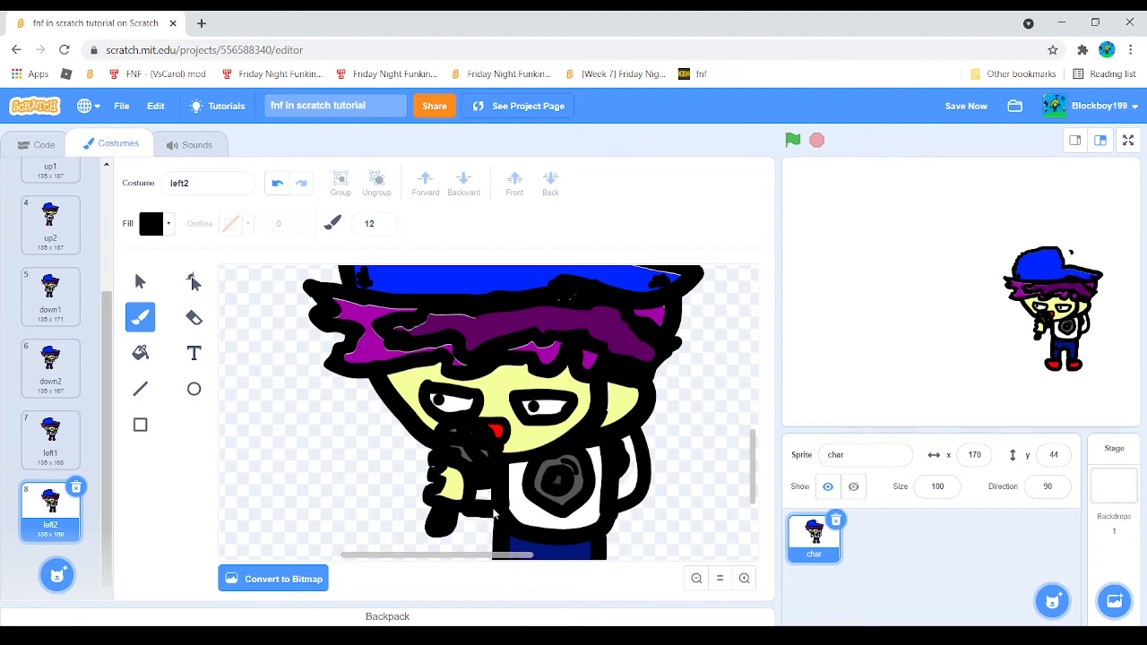
- Sample the shirt's white and paint the gap inside the new arm outline in left2
{"action": "left_click", "coordinate": [151, 223]}
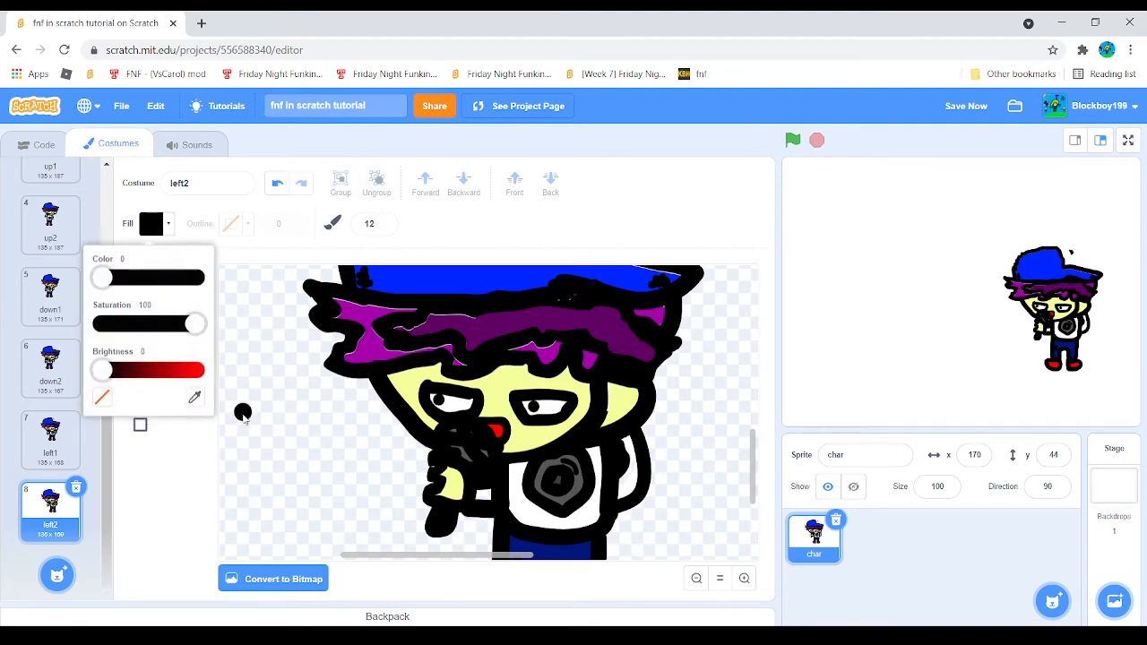
{"action": "left_click", "coordinate": [195, 396]}
{"action": "left_click", "coordinate": [489, 495]}
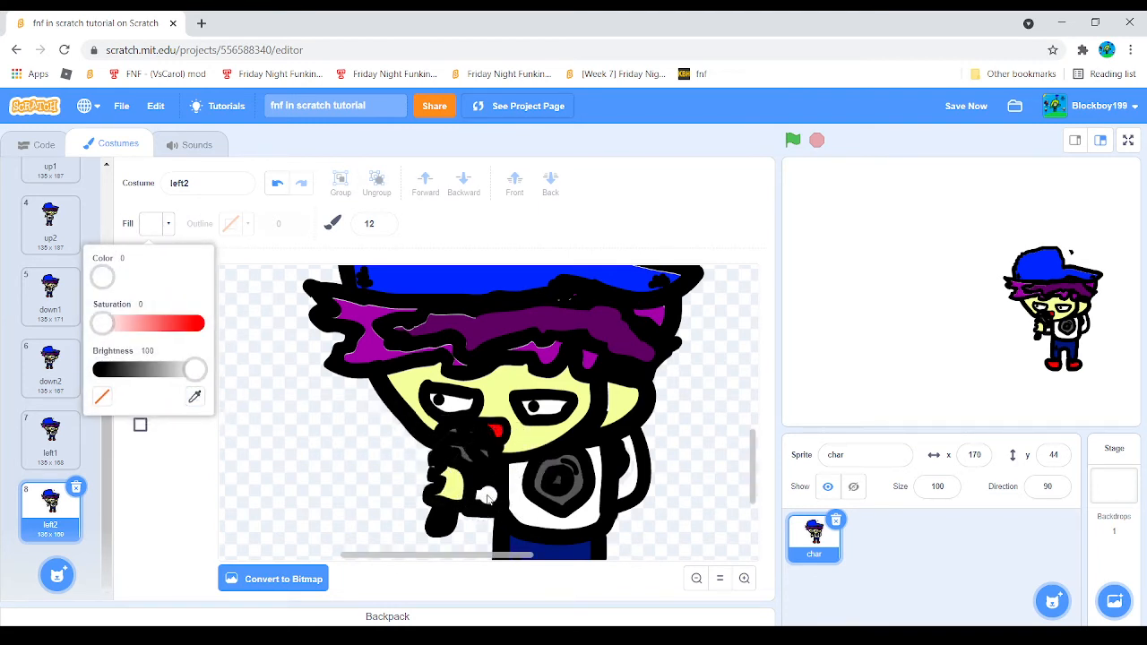
{"action": "left_click", "coordinate": [489, 496]}
{"action": "left_click_drag", "start_coordinate": [490, 496], "coordinate": [490, 497]}
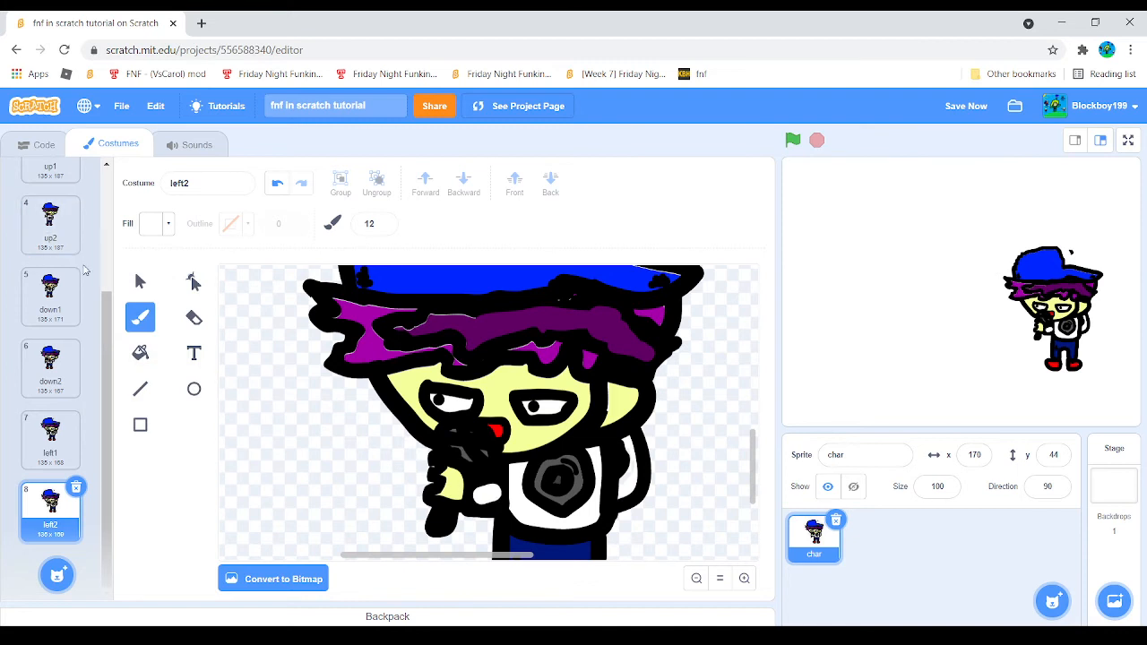
- Send the white sleeve paint behind all other shapes in left2
{"action": "left_click", "coordinate": [139, 281]}
{"action": "left_click", "coordinate": [489, 493]}
{"action": "left_click", "coordinate": [489, 492]}
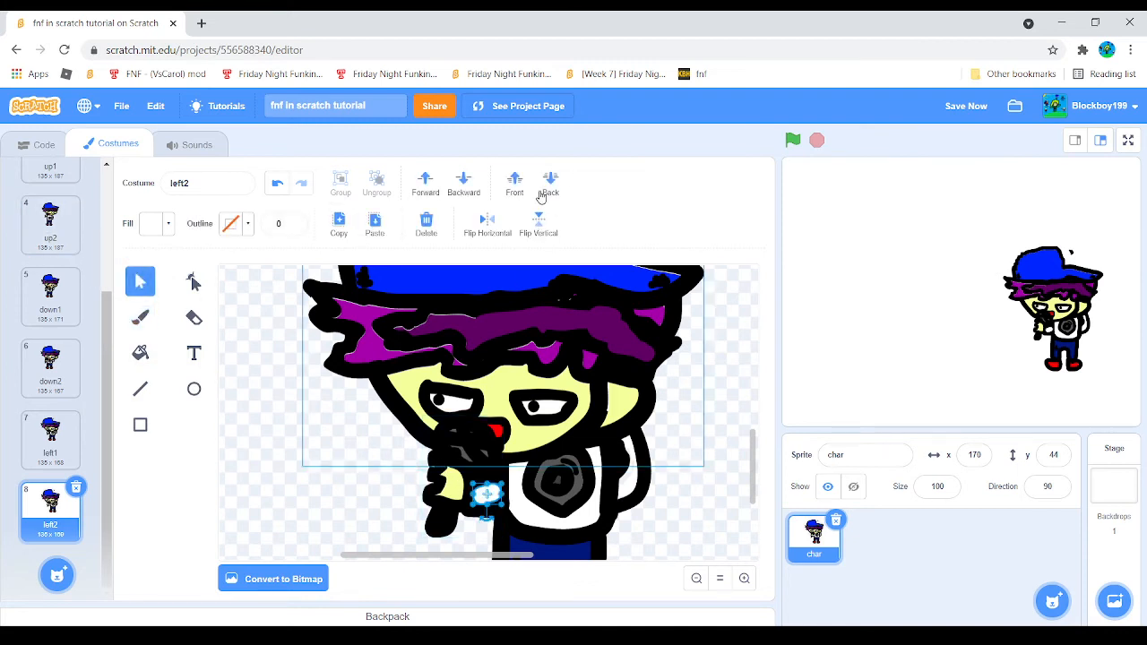
{"action": "left_click", "coordinate": [548, 184]}
{"action": "left_click", "coordinate": [367, 466]}
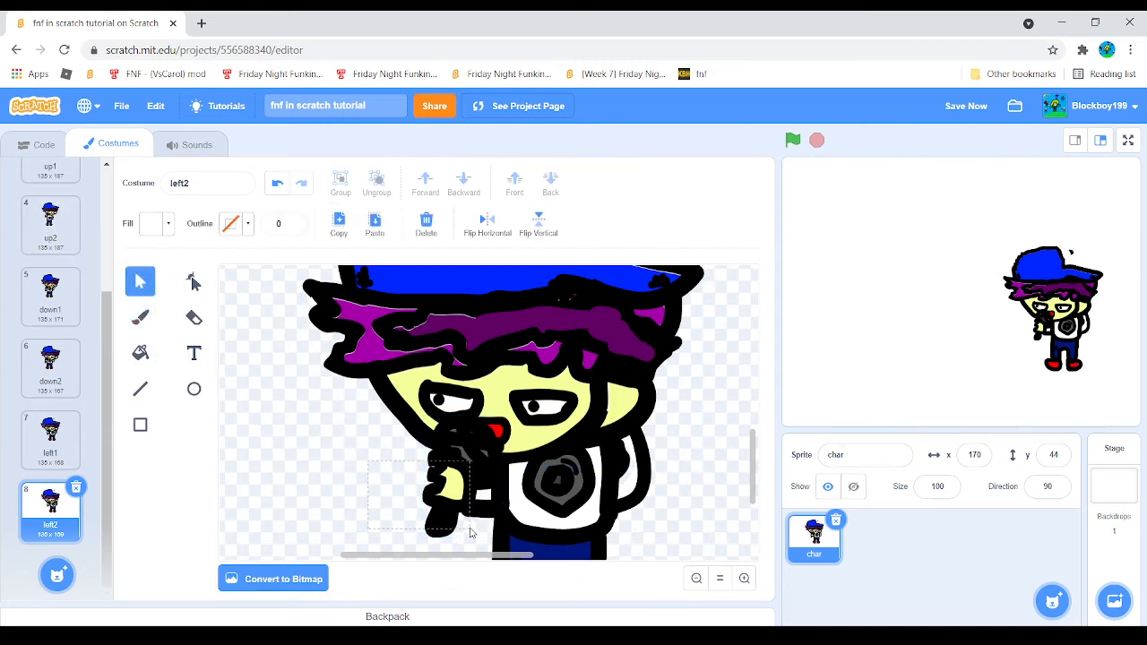
{"action": "left_click_drag", "start_coordinate": [469, 533], "coordinate": [471, 530]}
{"action": "left_click_drag", "start_coordinate": [387, 460], "coordinate": [472, 497]}
{"action": "left_click", "coordinate": [337, 465]}
{"action": "left_click", "coordinate": [52, 439]}
{"action": "left_click", "coordinate": [59, 485]}
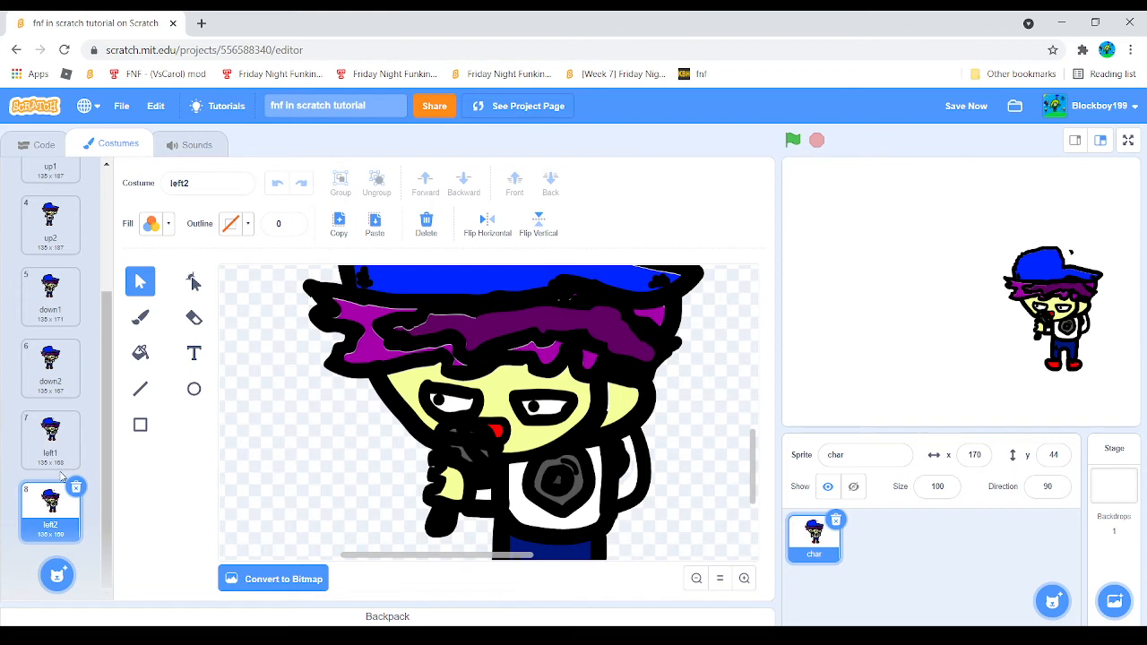
- Duplicate the down2 costume and rename the copy right1
{"action": "left_click", "coordinate": [72, 380]}
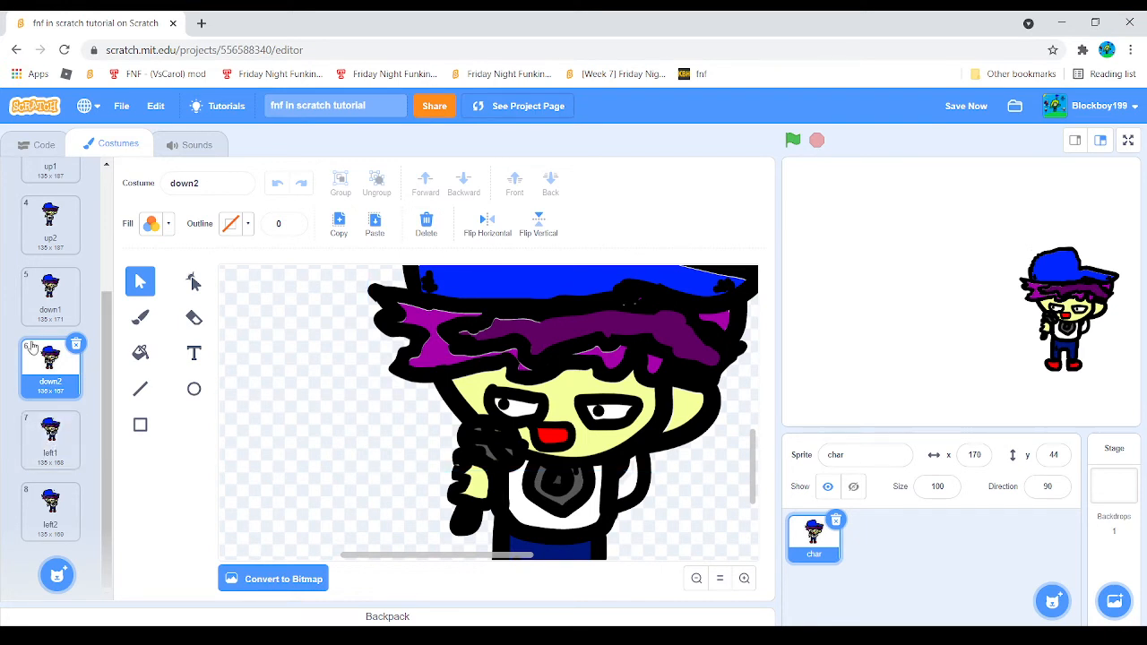
{"action": "right_click", "coordinate": [52, 392]}
{"action": "left_click", "coordinate": [76, 401]}
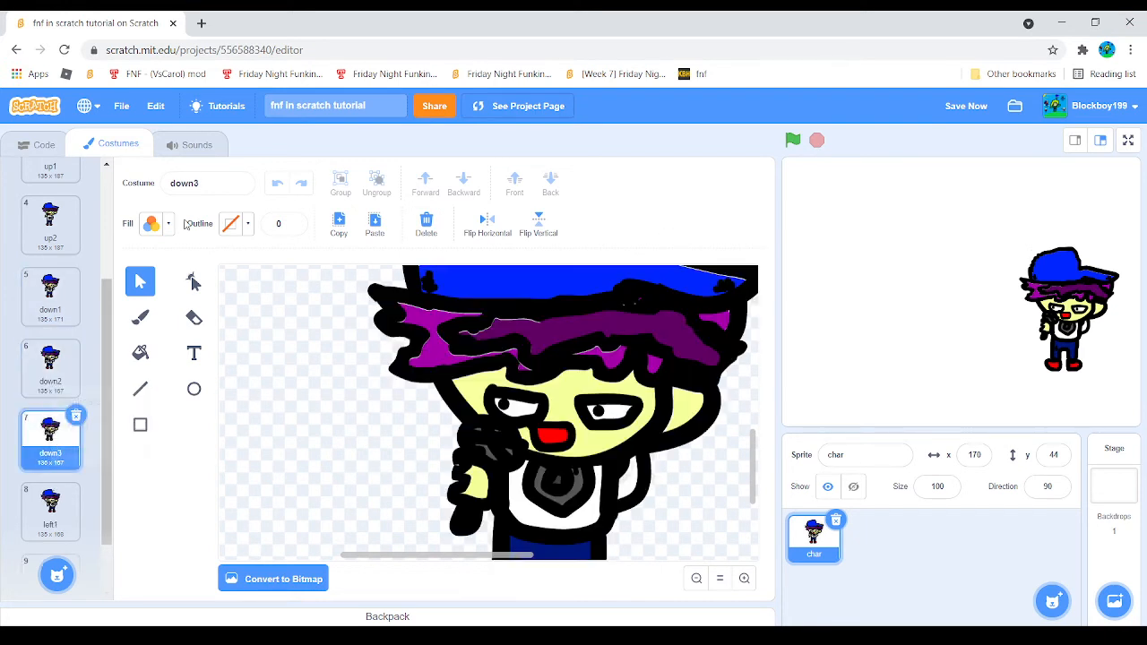
{"action": "left_click", "coordinate": [237, 186]}
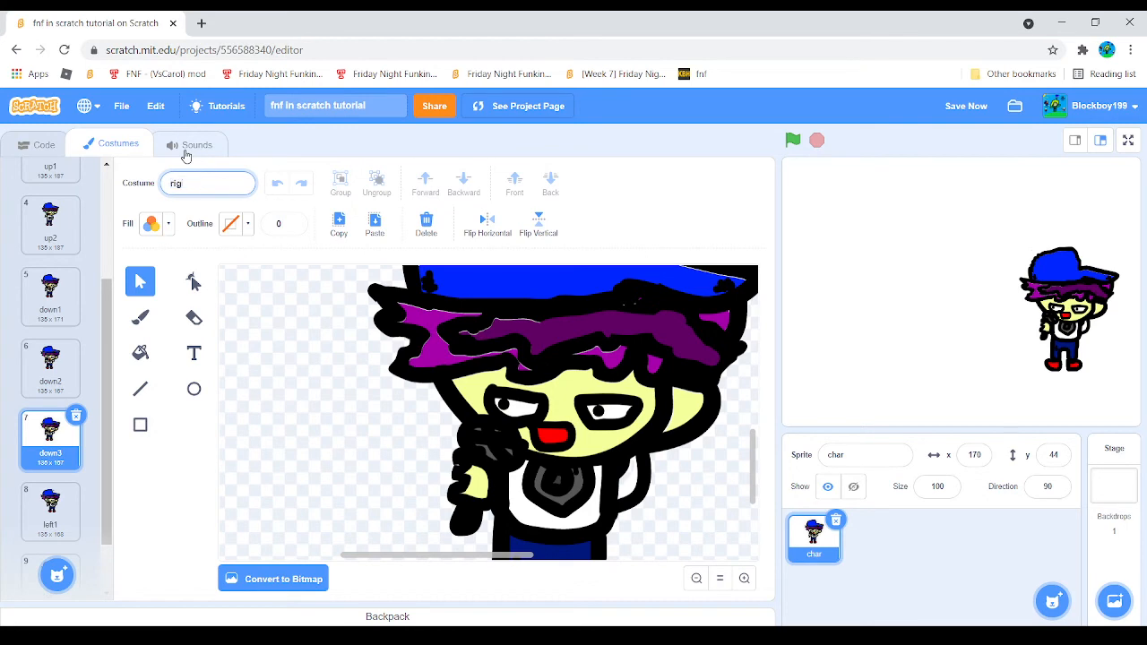
{"action": "type", "text": "right1"}
{"action": "left_click", "coordinate": [328, 302]}
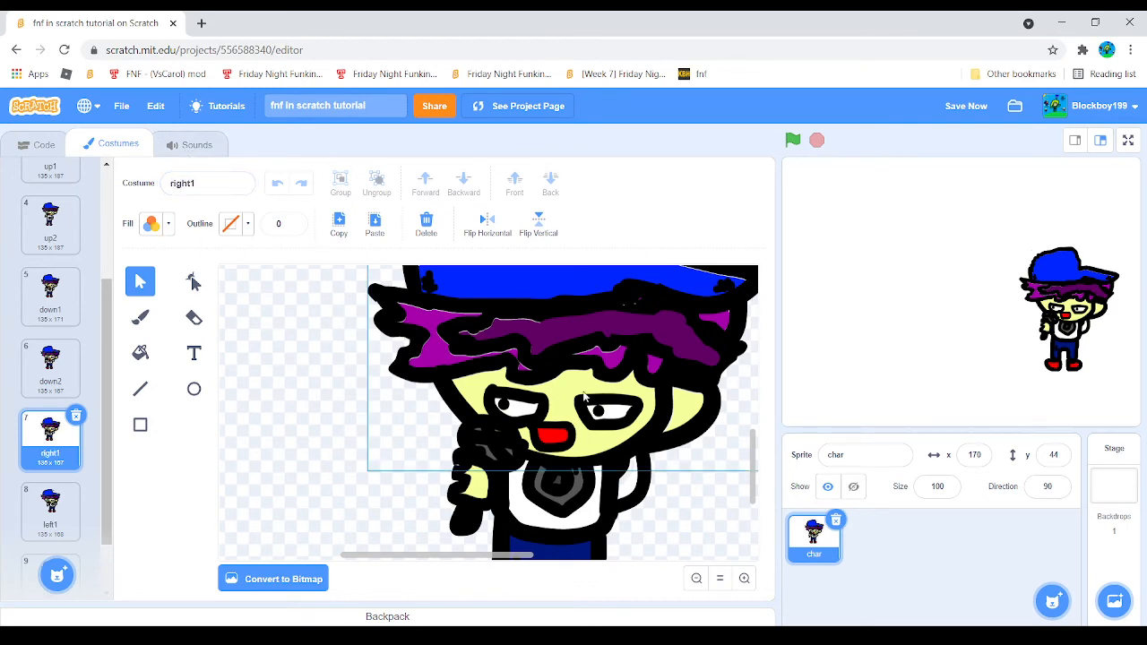
{"action": "mouse_move", "coordinate": [580, 393]}
{"action": "left_mouse_down"}
{"action": "mouse_move", "coordinate": [621, 386]}
{"action": "mouse_move", "coordinate": [589, 360]}
{"action": "mouse_move", "coordinate": [622, 388]}
{"action": "mouse_move", "coordinate": [571, 391]}
{"action": "left_mouse_up"}
{"action": "left_click", "coordinate": [357, 337]}
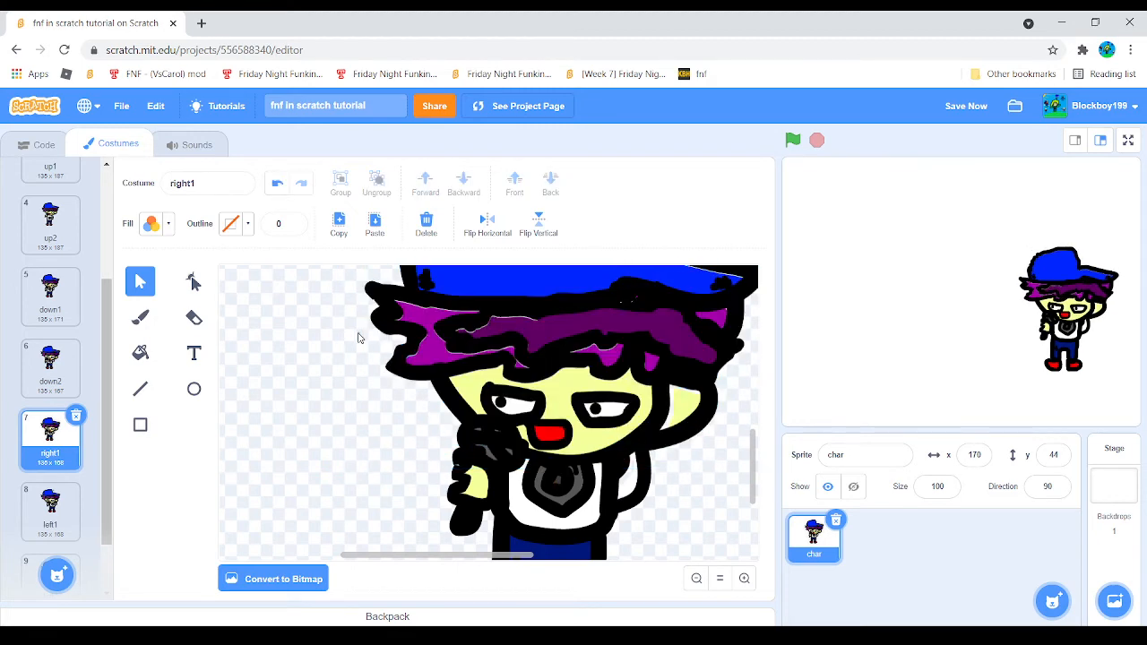
{"action": "left_click", "coordinate": [276, 184]}
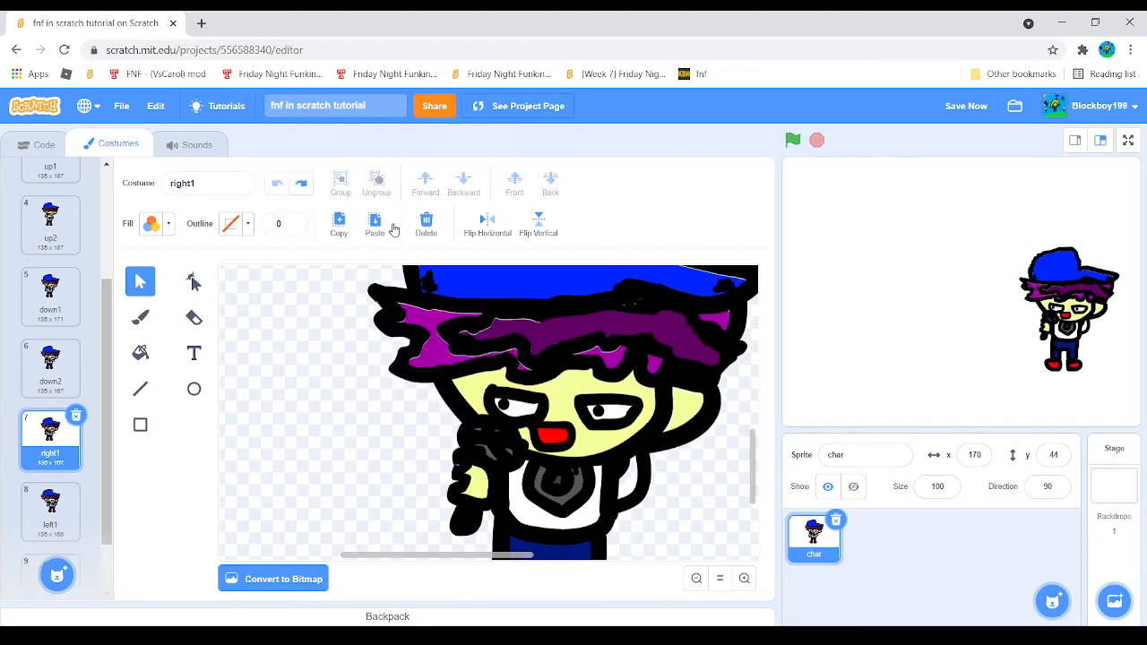
- Shift the head to the right in right1, then move the hand and microphone right and bring them in front
{"action": "left_click", "coordinate": [557, 373]}
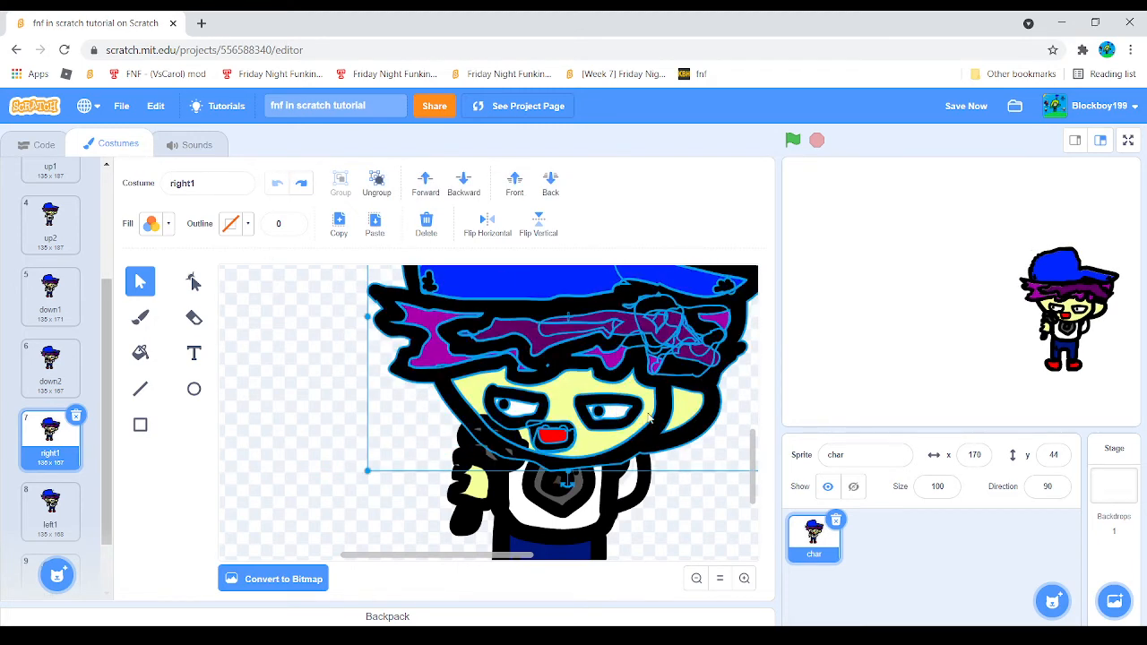
{"action": "key", "text": "Up"}
{"action": "left_click", "coordinate": [341, 186]}
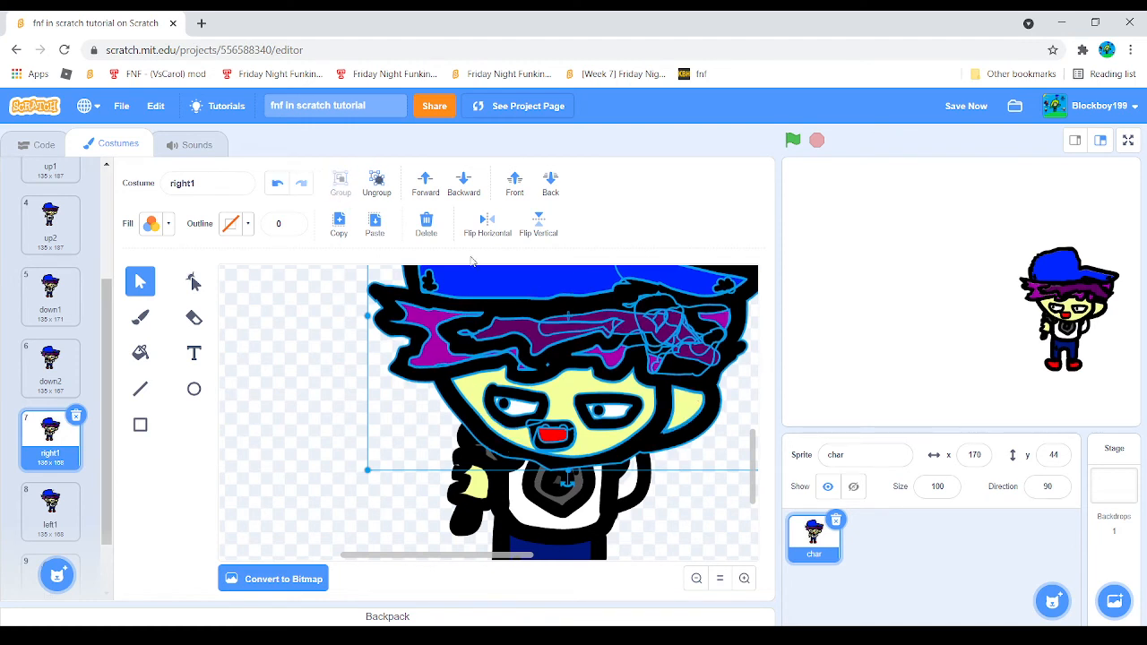
{"action": "left_click_drag", "start_coordinate": [531, 362], "coordinate": [565, 363]}
{"action": "left_click_drag", "start_coordinate": [512, 435], "coordinate": [535, 435]}
{"action": "left_click", "coordinate": [519, 200]}
{"action": "left_click", "coordinate": [458, 482]}
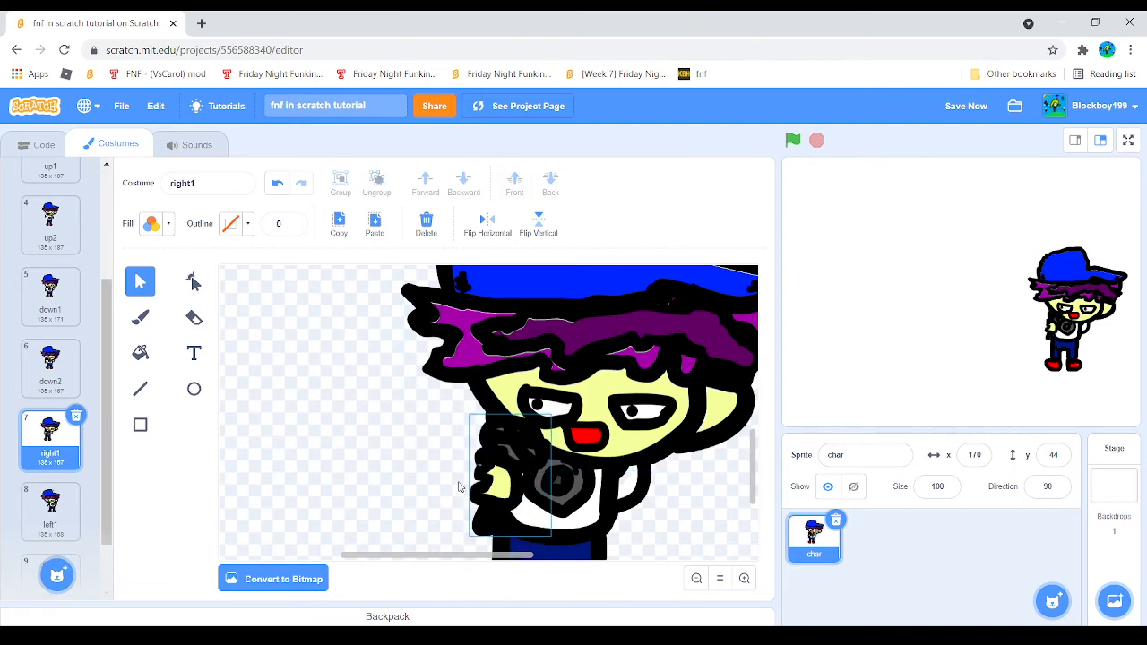
- Duplicate the right1 costume and shift the head slightly further right in the copy
{"action": "right_click", "coordinate": [43, 443]}
{"action": "left_click", "coordinate": [62, 450]}
{"action": "left_click_drag", "start_coordinate": [604, 425], "coordinate": [628, 424]}
- Move the hand and microphone right in right2 and rotate them clockwise so the microphone tilts toward the mouth
{"action": "left_click_drag", "start_coordinate": [507, 444], "coordinate": [542, 475]}
{"action": "left_click", "coordinate": [470, 437]}
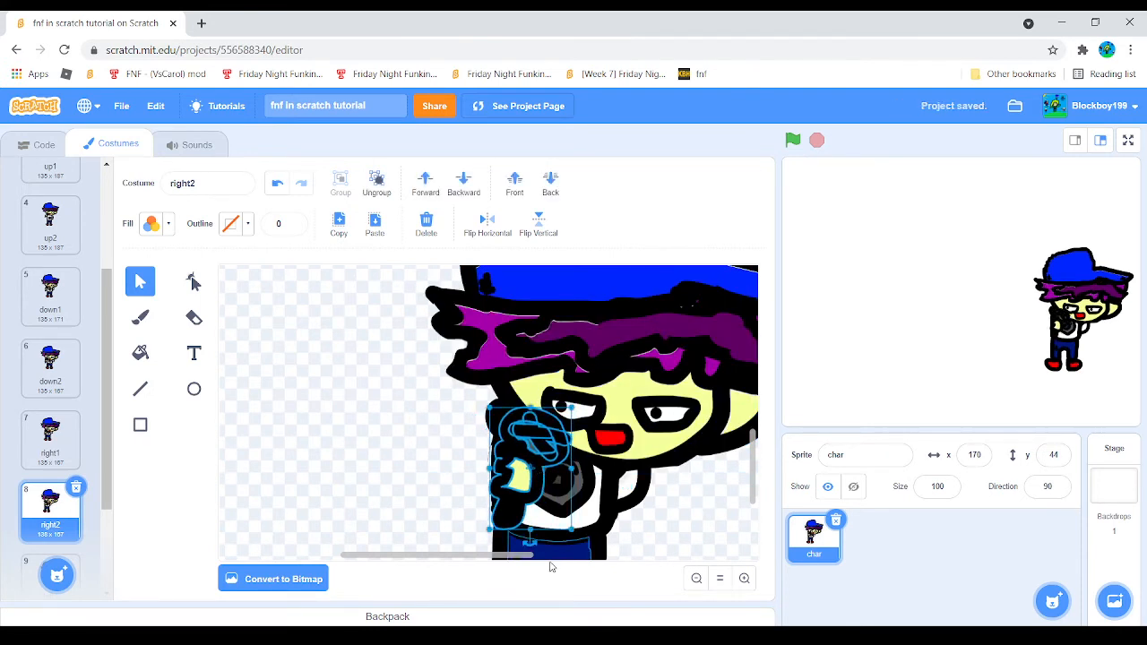
{"action": "left_click_drag", "start_coordinate": [530, 540], "coordinate": [522, 469]}
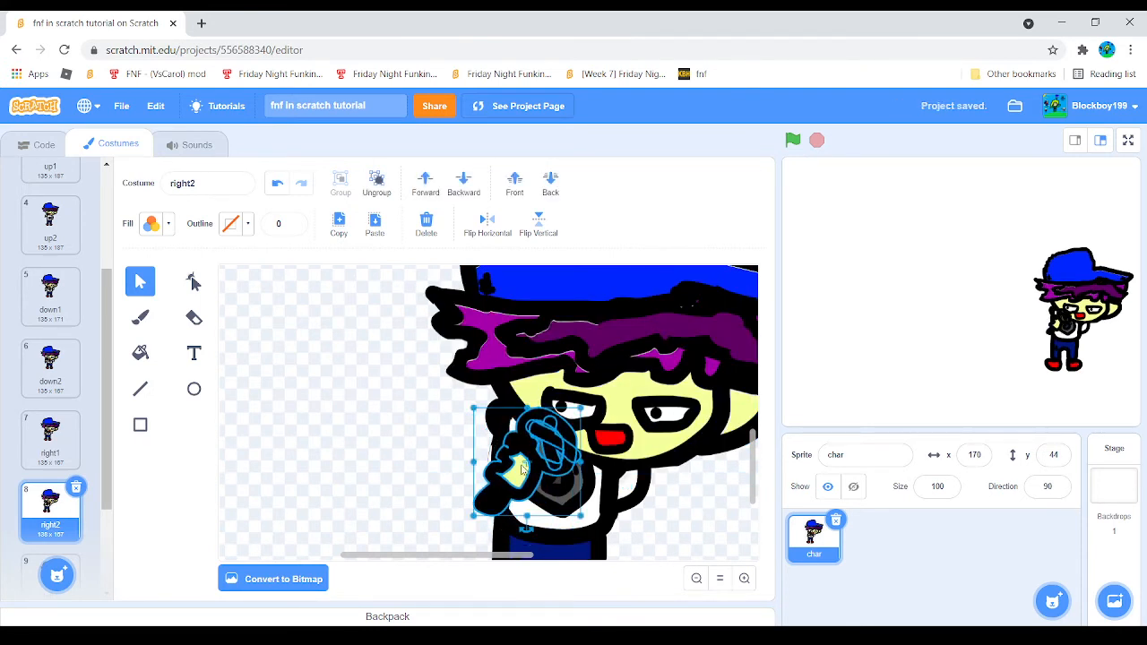
{"action": "left_click", "coordinate": [465, 391]}
- Switch from the costumes to the char sprite's code
{"action": "scroll", "coordinate": [70, 178], "scroll_direction": "up", "scroll_amount": 3}
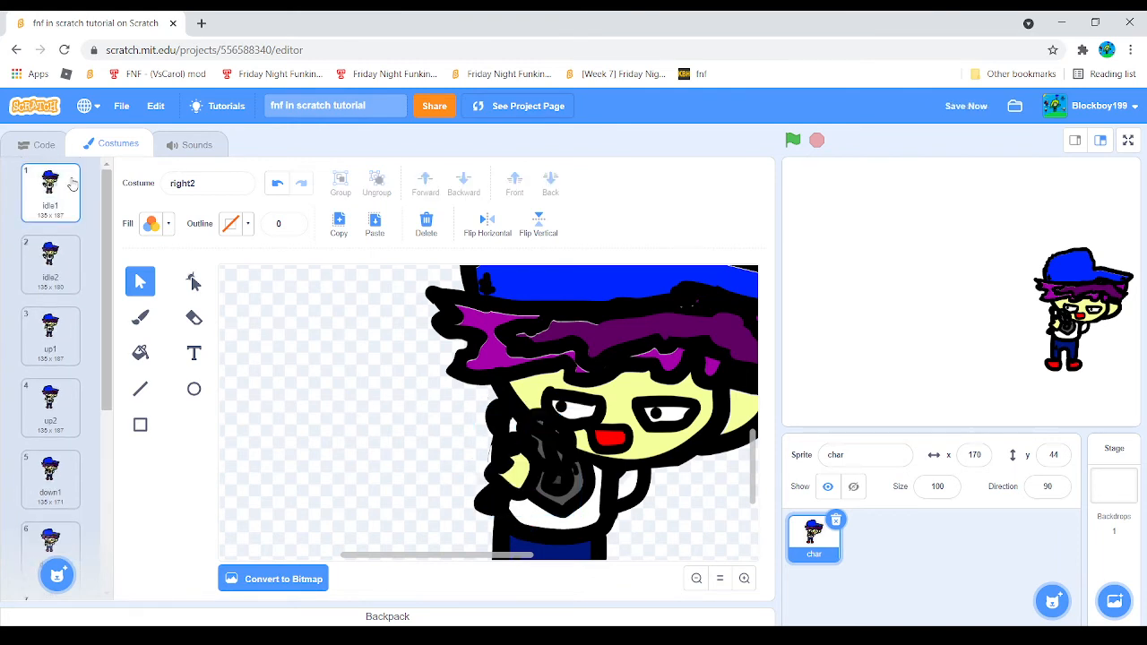
{"action": "left_click", "coordinate": [36, 144]}
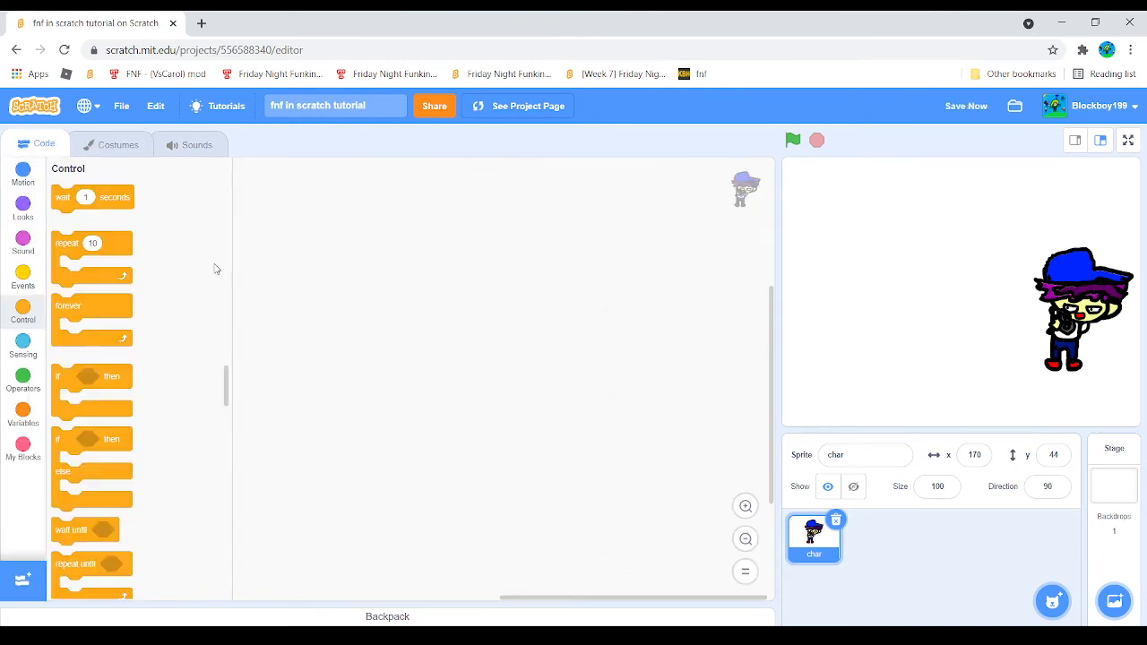
{"action": "left_click", "coordinate": [21, 273]}
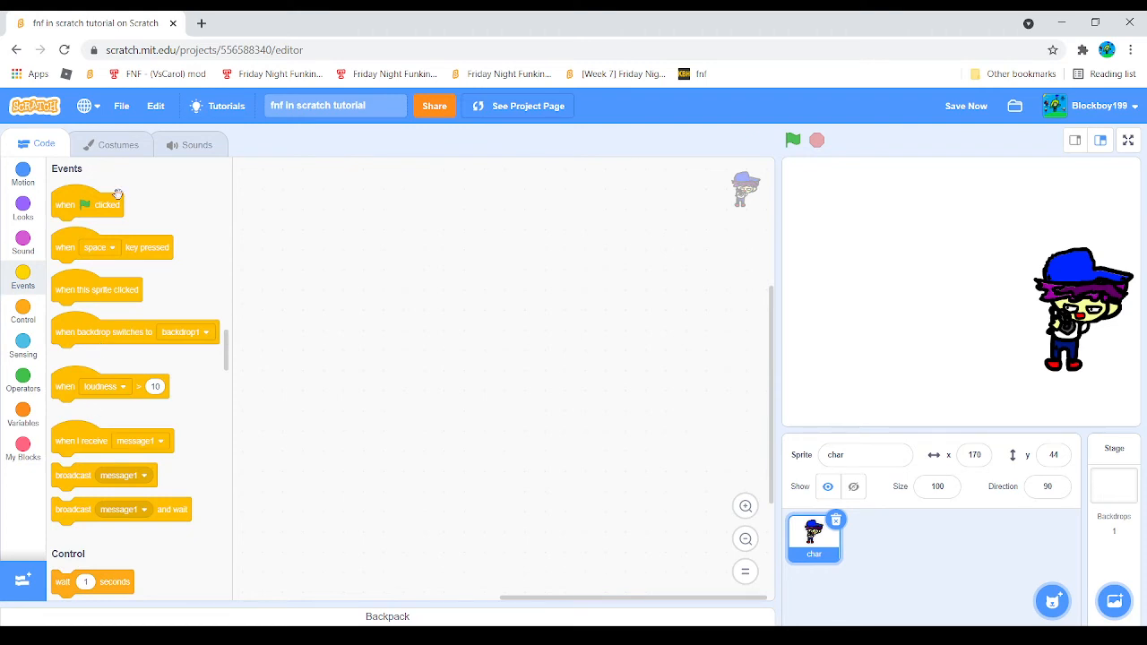
{"action": "left_click_drag", "start_coordinate": [117, 194], "coordinate": [456, 239]}
{"action": "left_click", "coordinate": [31, 309]}
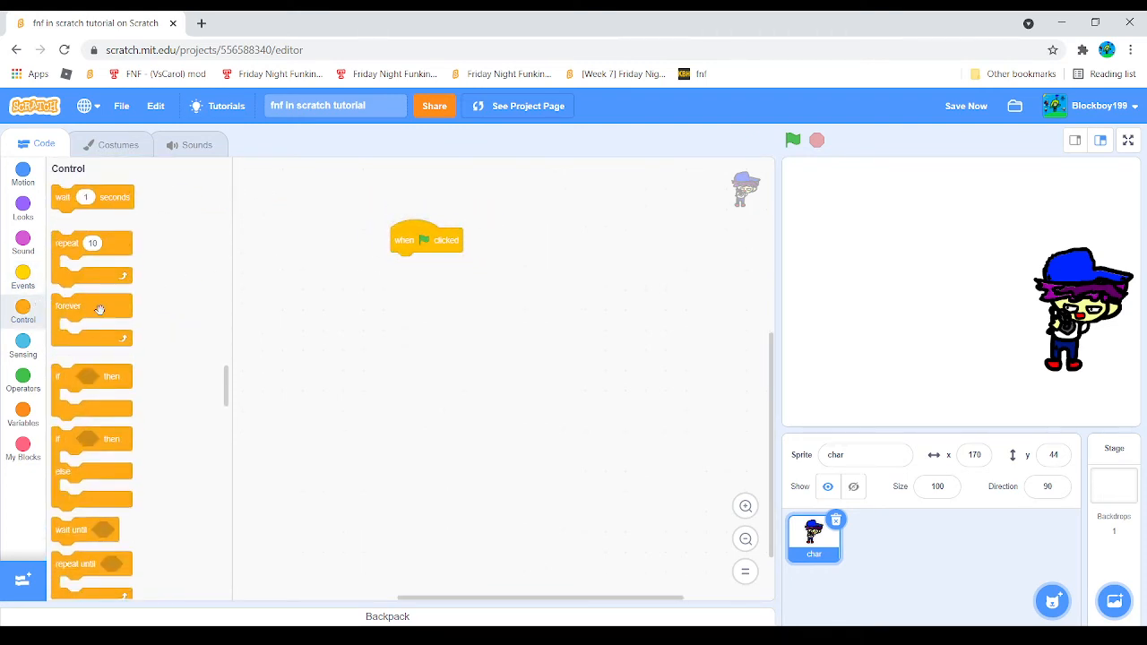
{"action": "left_click_drag", "start_coordinate": [99, 309], "coordinate": [47, 277]}
{"action": "left_click_drag", "start_coordinate": [240, 287], "coordinate": [3, 280]}
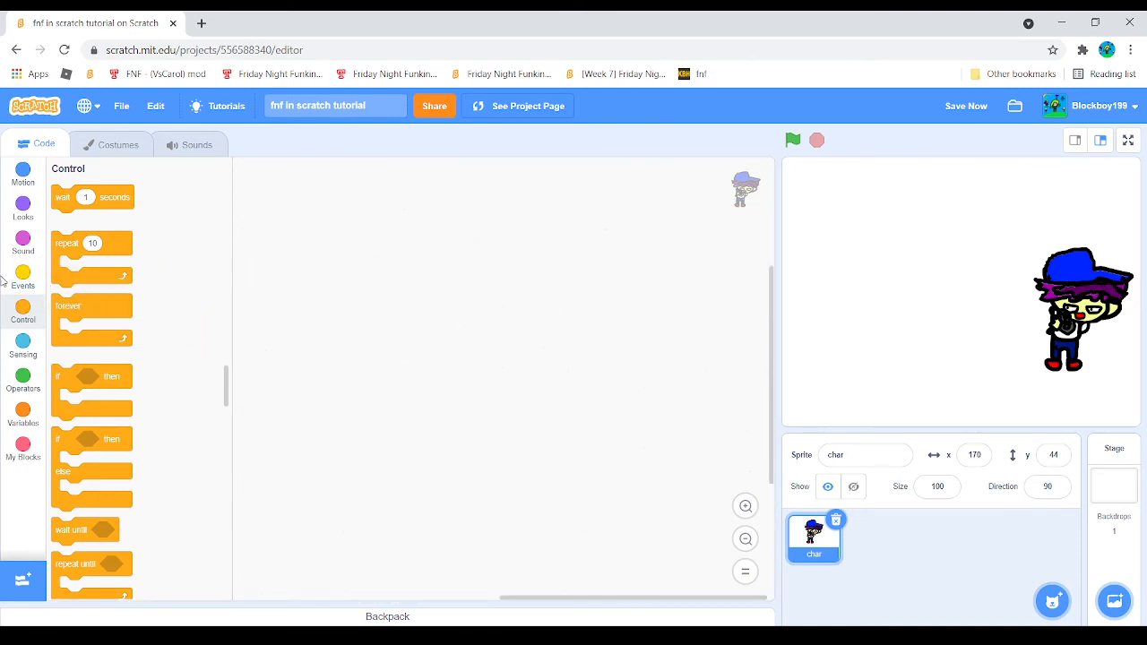
- Add a "when I receive" block that responds to a new message named idle
{"action": "left_click", "coordinate": [41, 282]}
{"action": "left_click_drag", "start_coordinate": [76, 437], "coordinate": [376, 333]}
{"action": "left_click", "coordinate": [412, 340]}
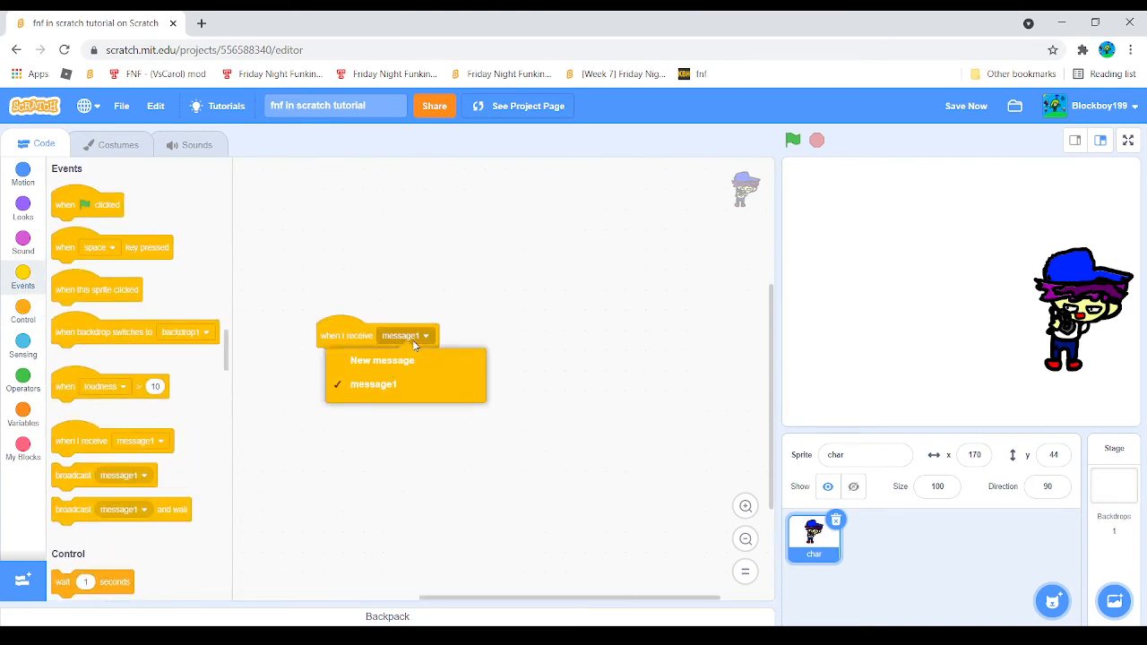
{"action": "left_click", "coordinate": [382, 362]}
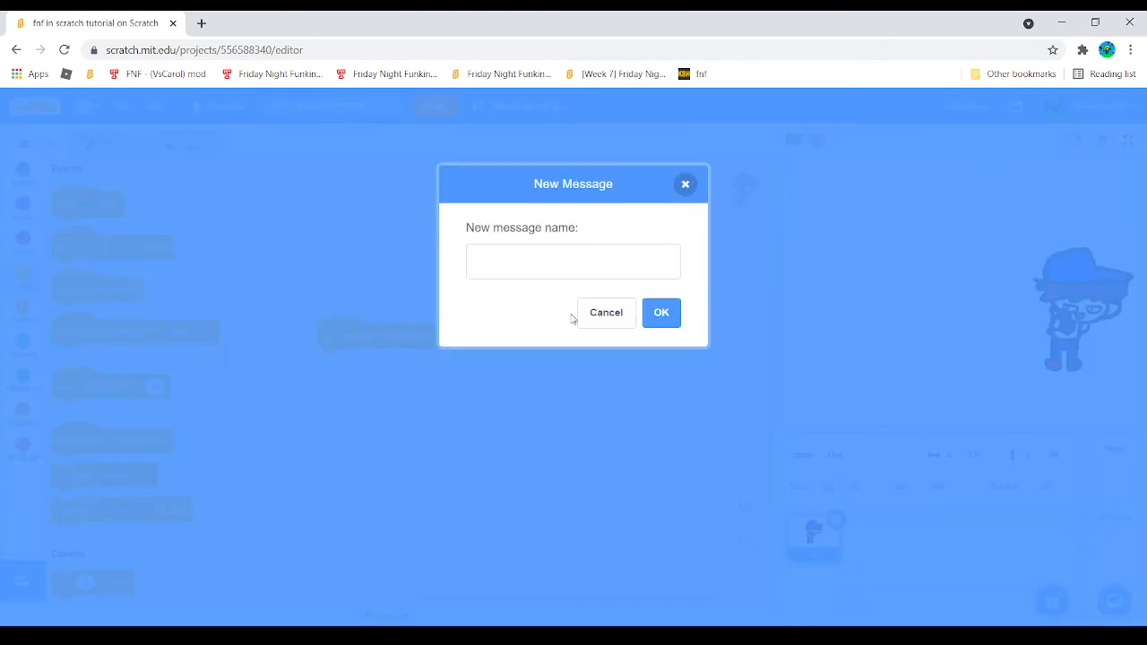
{"action": "left_click", "coordinate": [578, 252]}
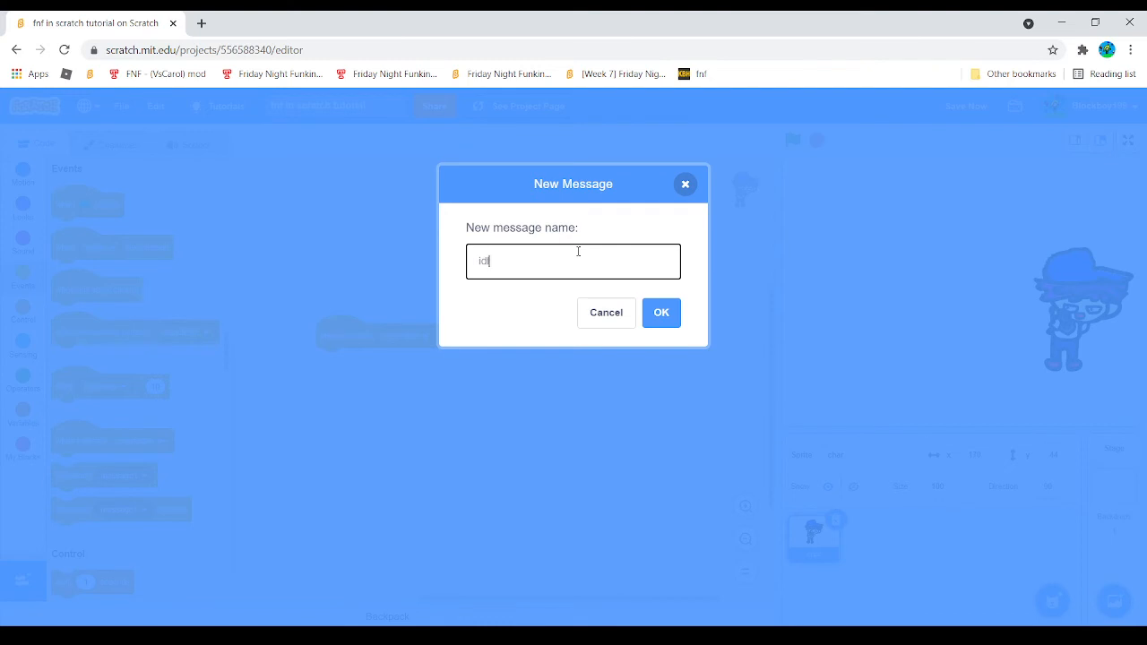
{"action": "key", "text": "Return"}
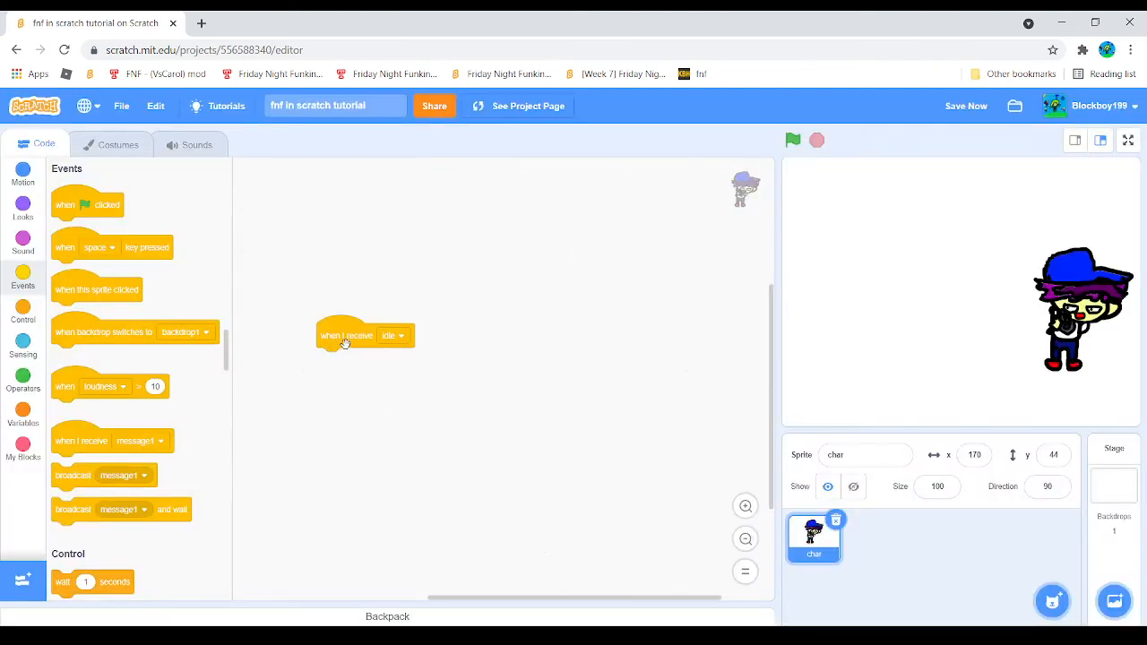
- Move the idle message block up and to the right in the workspace and attach a forever loop beneath it
{"action": "left_click_drag", "start_coordinate": [345, 344], "coordinate": [408, 270]}
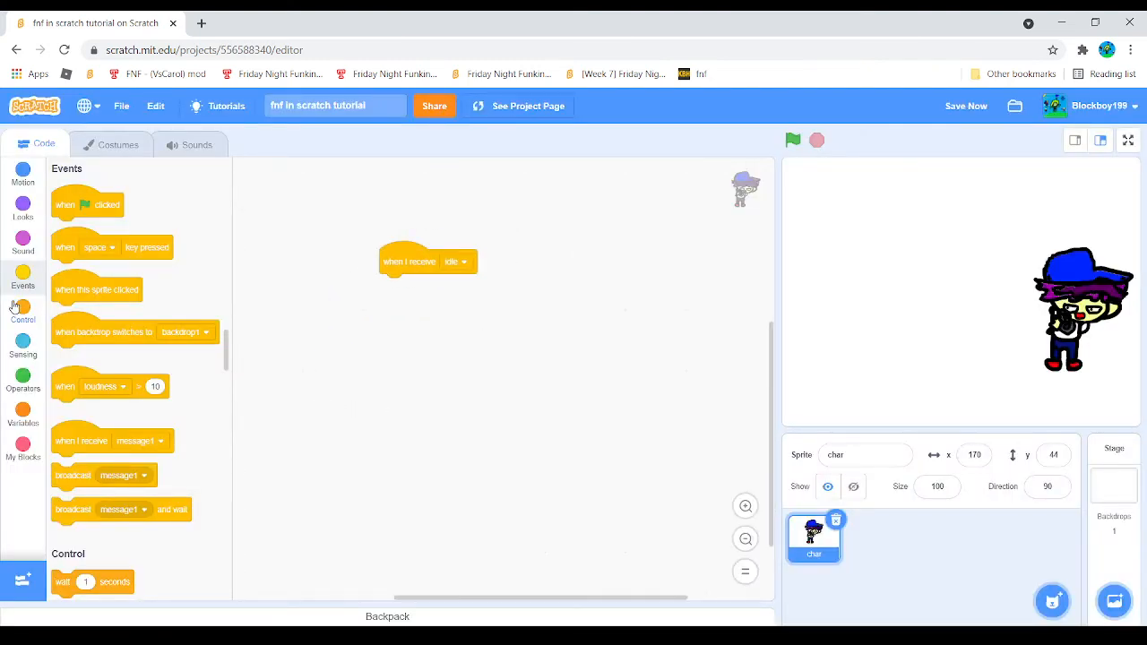
{"action": "left_click", "coordinate": [20, 309]}
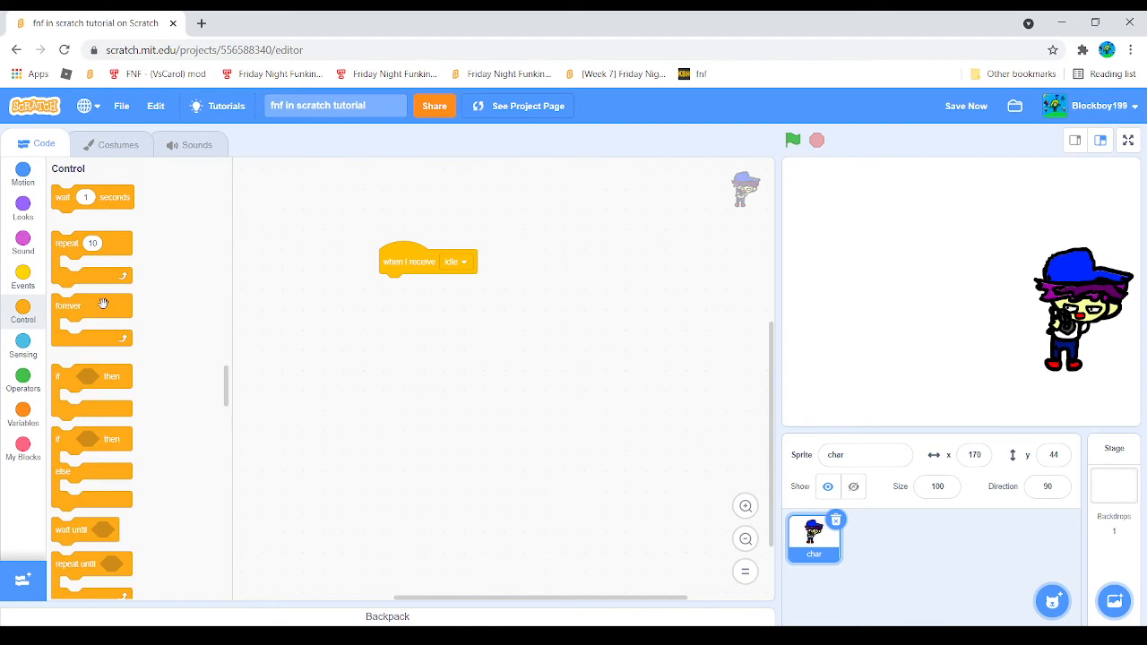
{"action": "left_click_drag", "start_coordinate": [103, 304], "coordinate": [433, 284]}
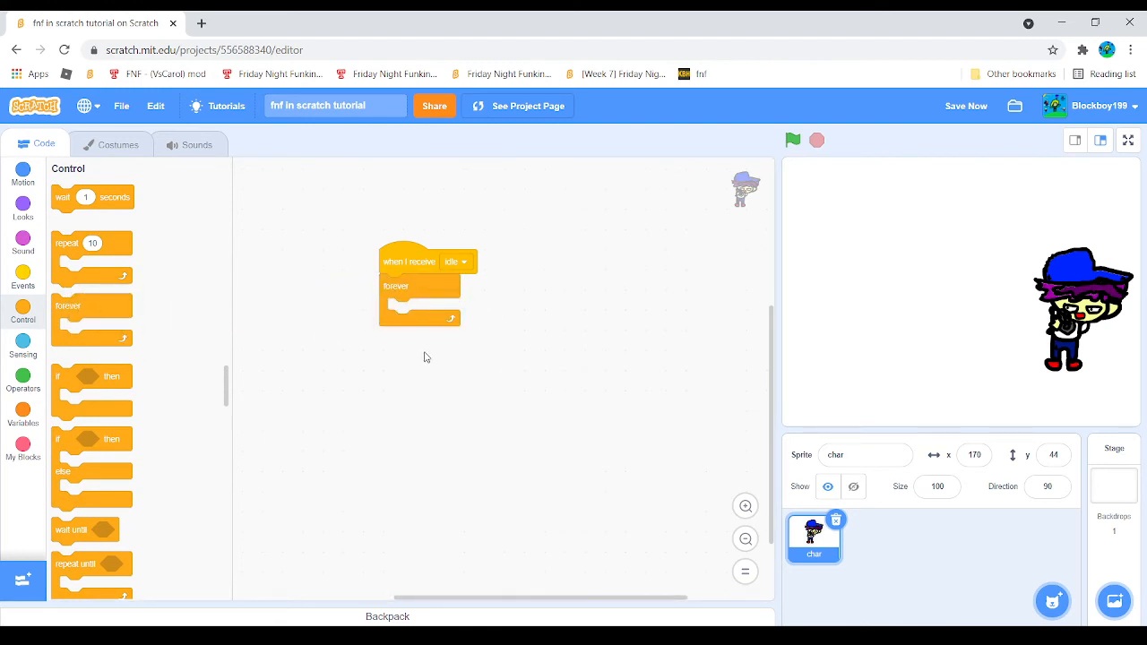
- Place a "switch costume to" block in the char sprite's workspace, apart from the idle script
{"action": "left_click", "coordinate": [20, 249]}
{"action": "left_click", "coordinate": [24, 210]}
{"action": "left_click", "coordinate": [22, 243]}
{"action": "left_click", "coordinate": [36, 211]}
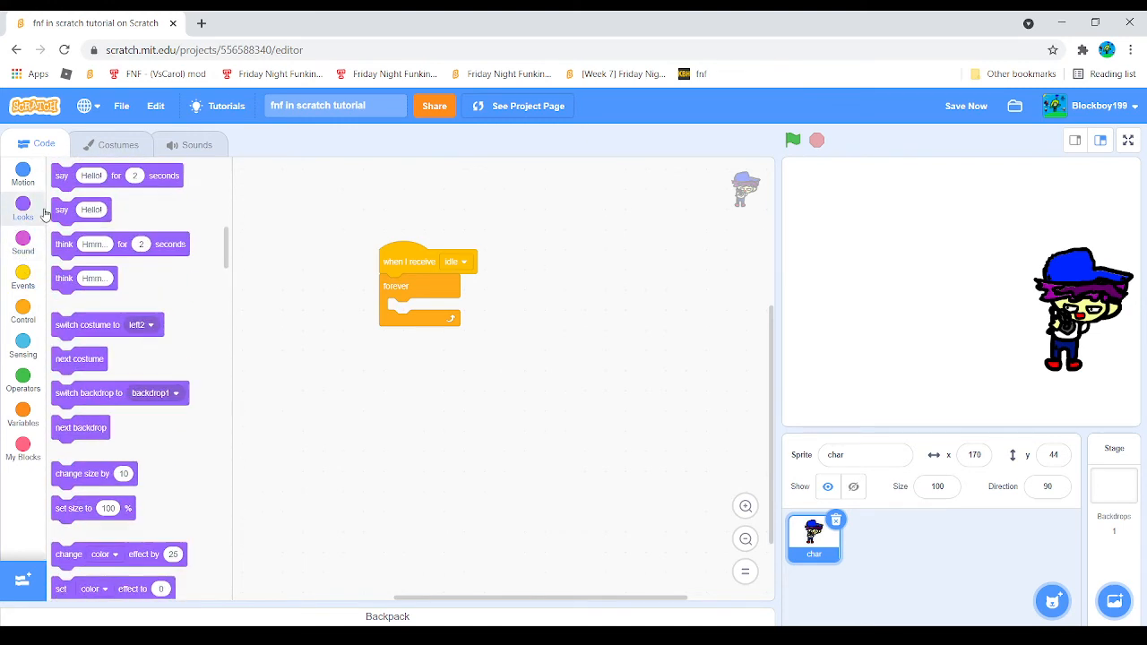
{"action": "left_click_drag", "start_coordinate": [150, 354], "coordinate": [735, 197]}
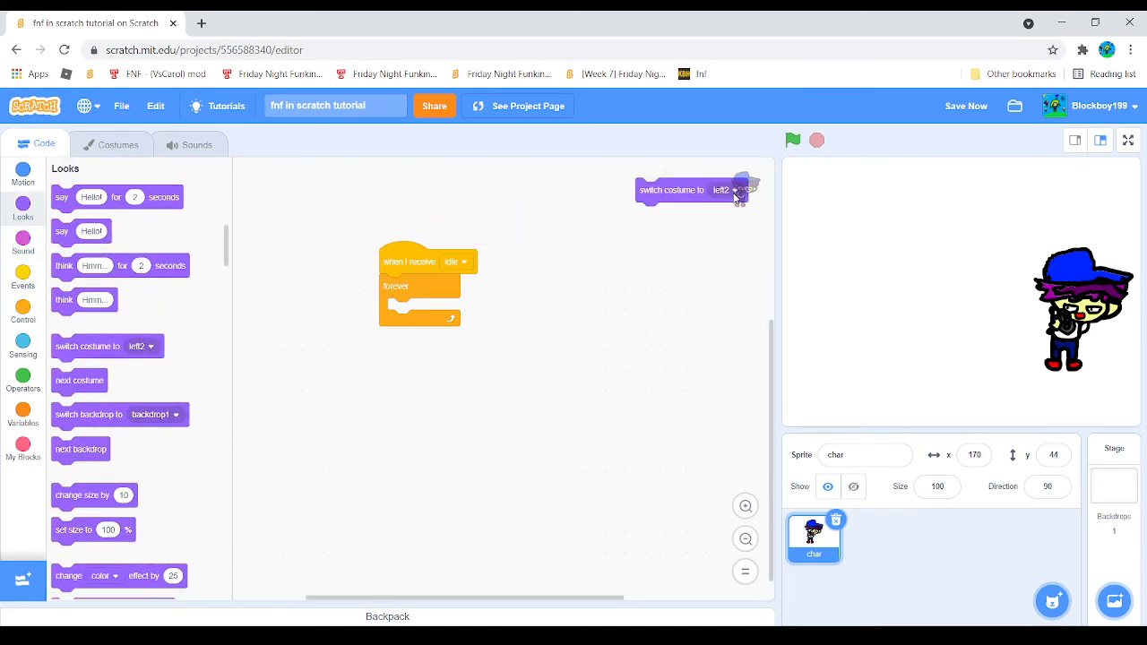
- Fill the idle script's forever loop with two costume switches, one to idle1 and one to idle2
{"action": "left_click", "coordinate": [735, 192]}
{"action": "left_click_drag", "start_coordinate": [661, 183], "coordinate": [414, 312]}
{"action": "right_click", "coordinate": [419, 310]}
{"action": "left_click", "coordinate": [448, 313]}
{"action": "left_click", "coordinate": [414, 334]}
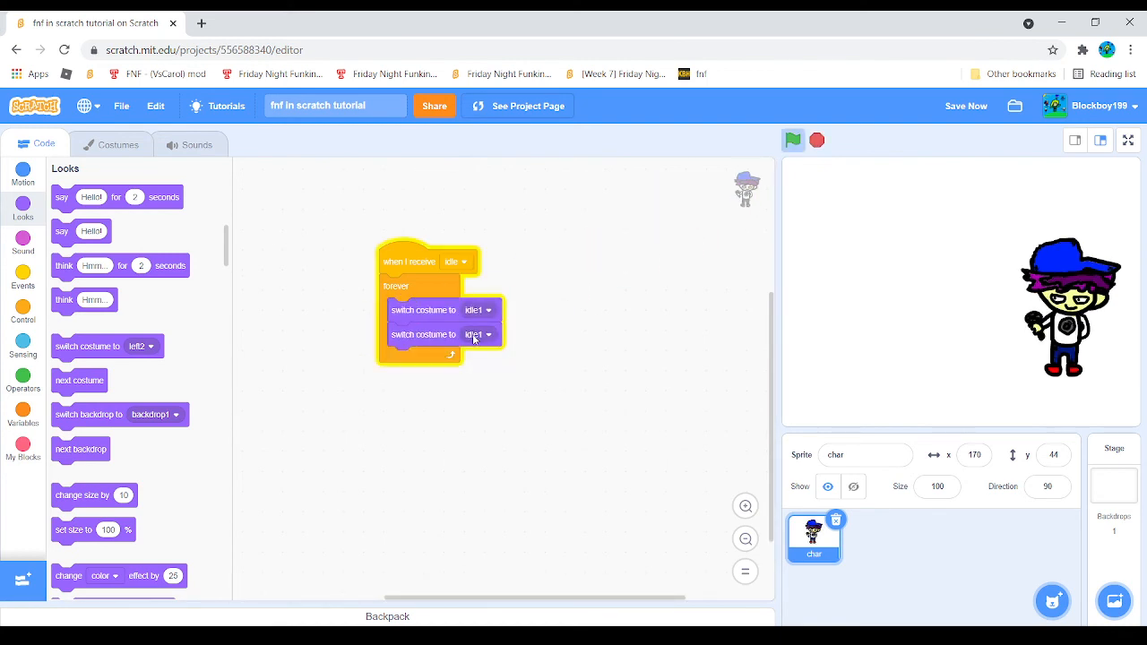
{"action": "left_click", "coordinate": [475, 334]}
{"action": "left_click", "coordinate": [459, 405]}
- Add a 0.5-second wait before each of the two costume switches in the forever loop
{"action": "left_click", "coordinate": [27, 300]}
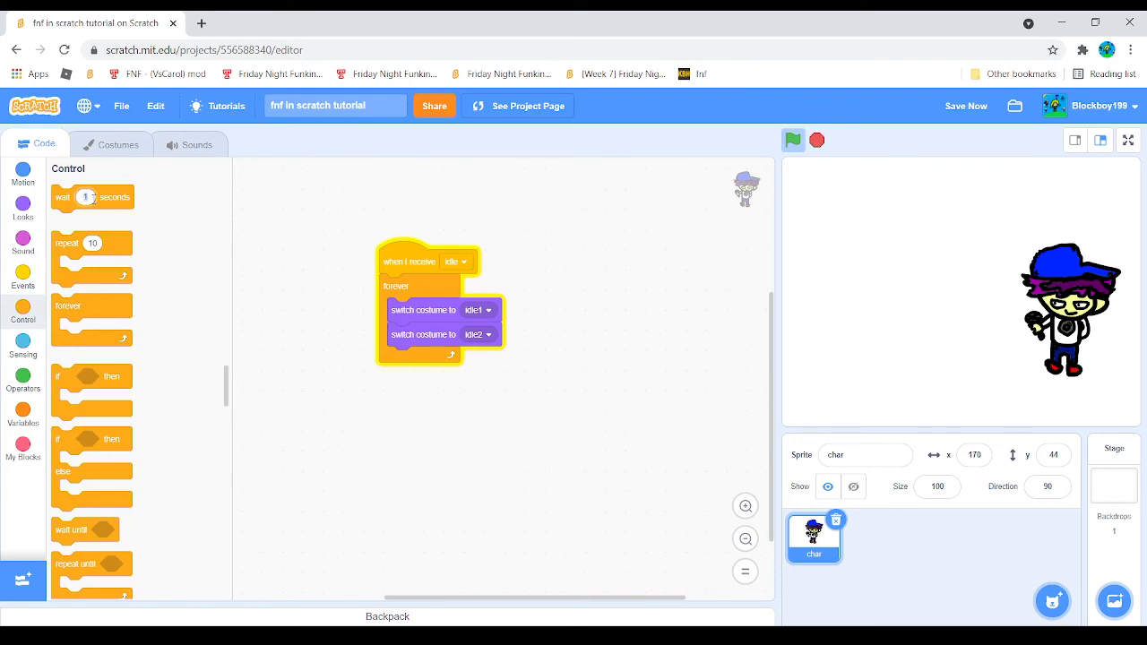
{"action": "left_click_drag", "start_coordinate": [123, 202], "coordinate": [457, 337]}
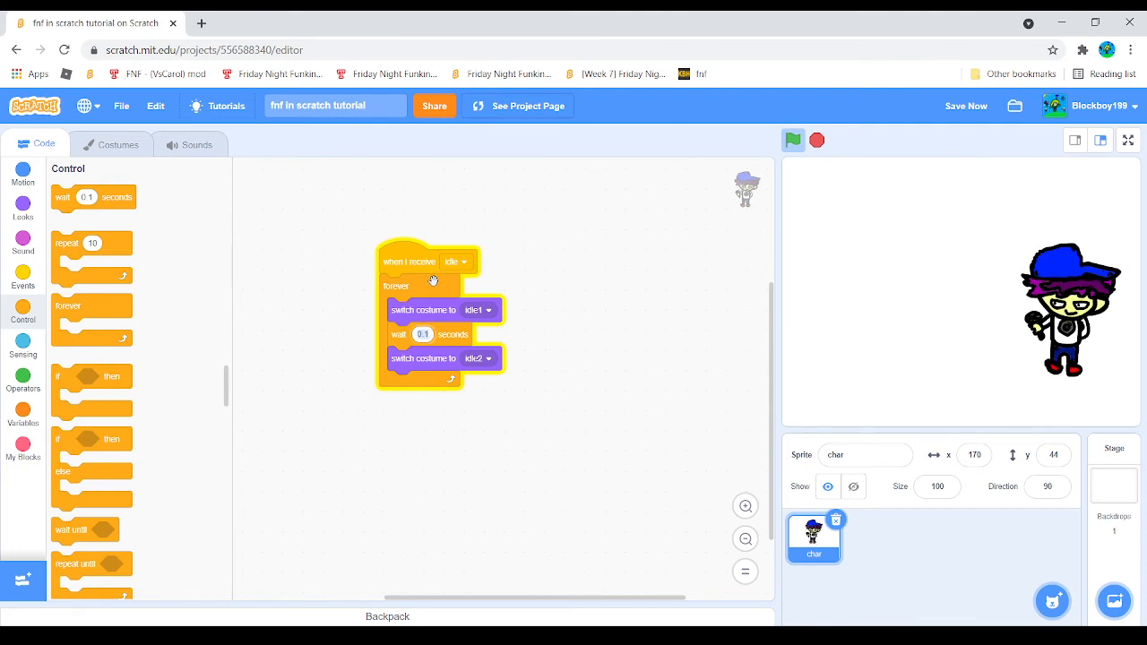
{"action": "key", "text": "BackSpace"}
{"action": "type", "text": "0.5"}
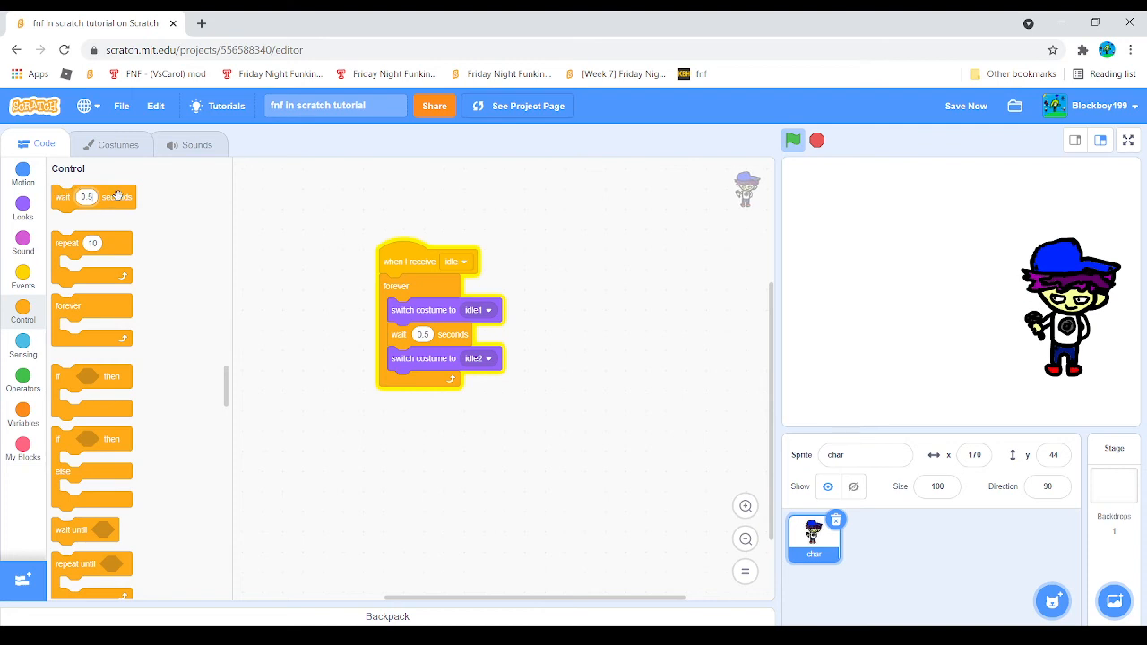
{"action": "left_click_drag", "start_coordinate": [117, 197], "coordinate": [467, 300]}
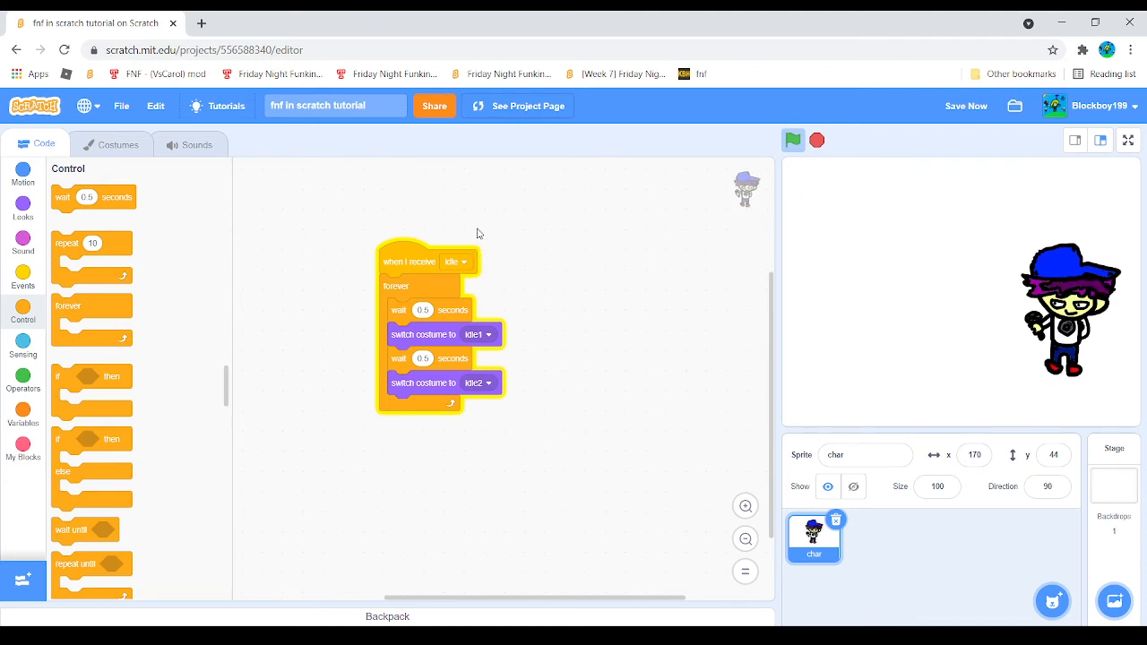
- Start a separate script in free workspace with a "when up arrow key pressed" block
{"action": "left_click", "coordinate": [22, 276]}
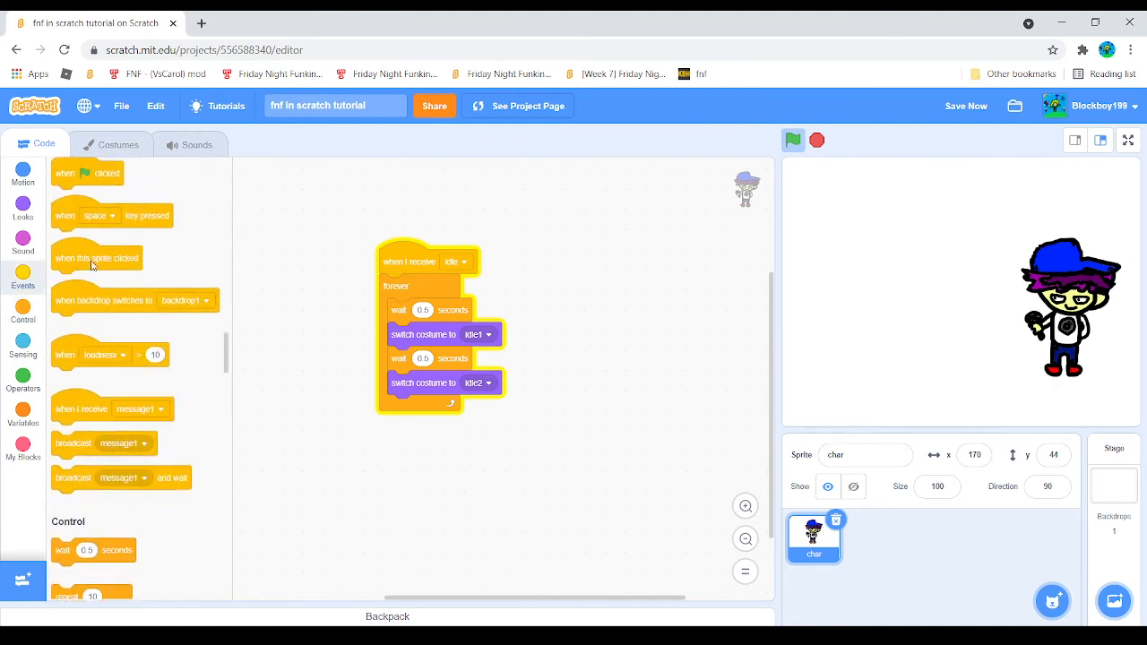
{"action": "left_click_drag", "start_coordinate": [116, 250], "coordinate": [660, 215]}
{"action": "left_click", "coordinate": [649, 214]}
{"action": "left_click", "coordinate": [613, 274]}
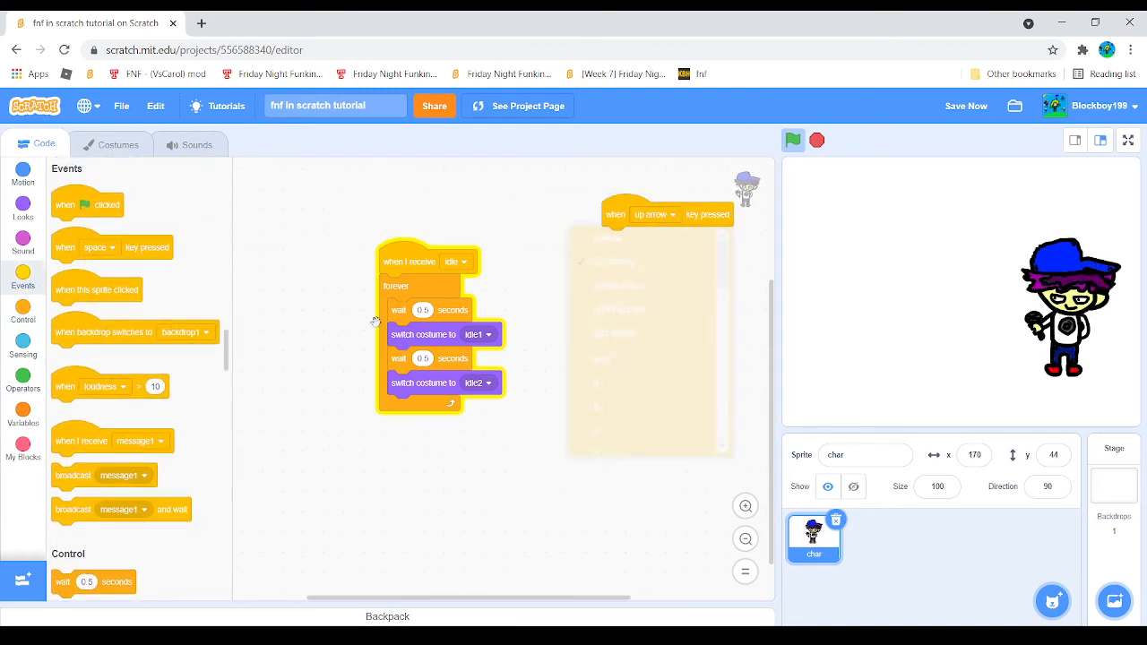
- Attach a stop block set to "other scripts in sprite" beneath the up arrow key event
{"action": "left_click", "coordinate": [21, 188]}
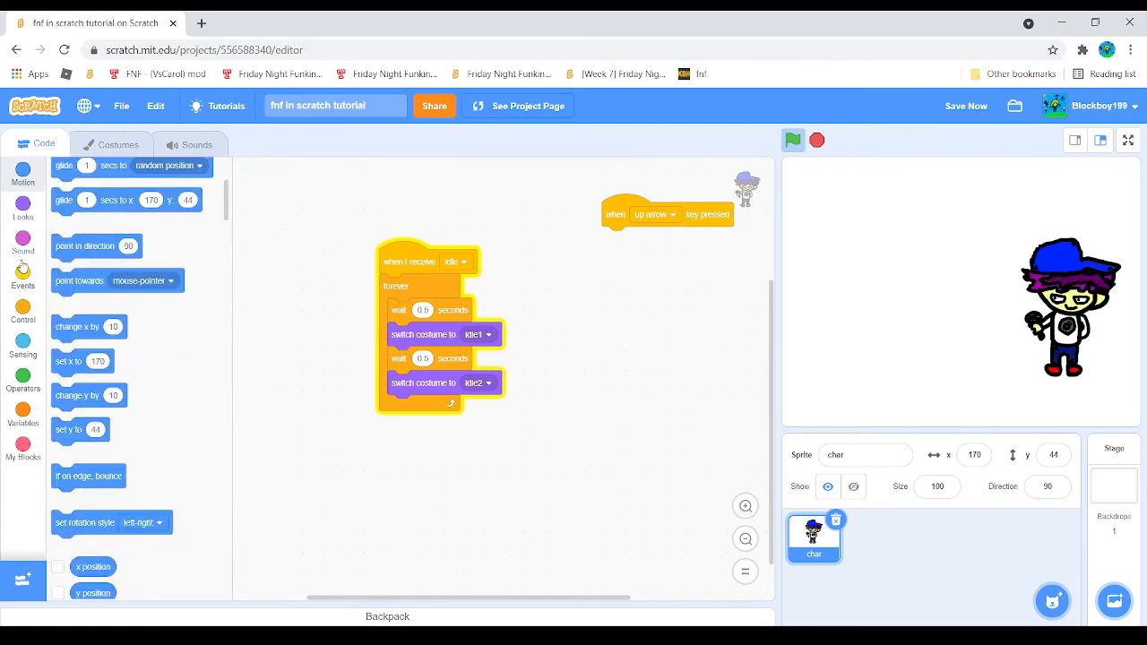
{"action": "left_click", "coordinate": [22, 314]}
{"action": "scroll", "coordinate": [106, 269], "scroll_direction": "down", "scroll_amount": 4}
{"action": "scroll", "coordinate": [109, 337], "scroll_direction": "up", "scroll_amount": 2}
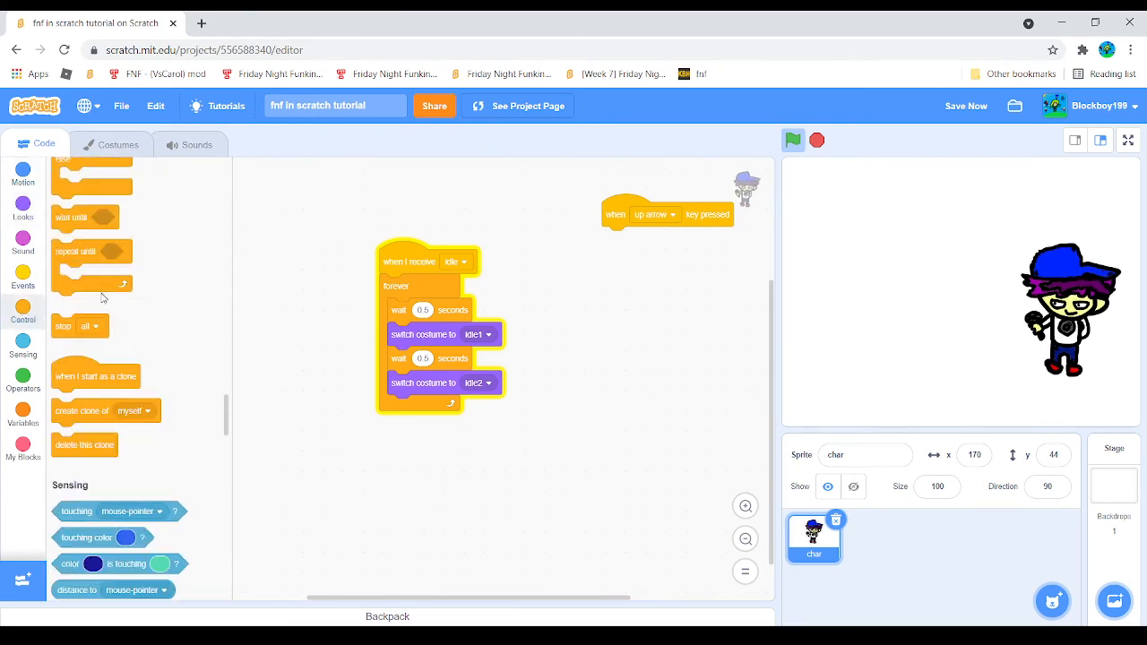
{"action": "left_click_drag", "start_coordinate": [91, 325], "coordinate": [620, 241]}
{"action": "left_click", "coordinate": [466, 214]}
{"action": "left_click", "coordinate": [439, 284]}
{"action": "left_click_drag", "start_coordinate": [509, 193], "coordinate": [338, 194]}
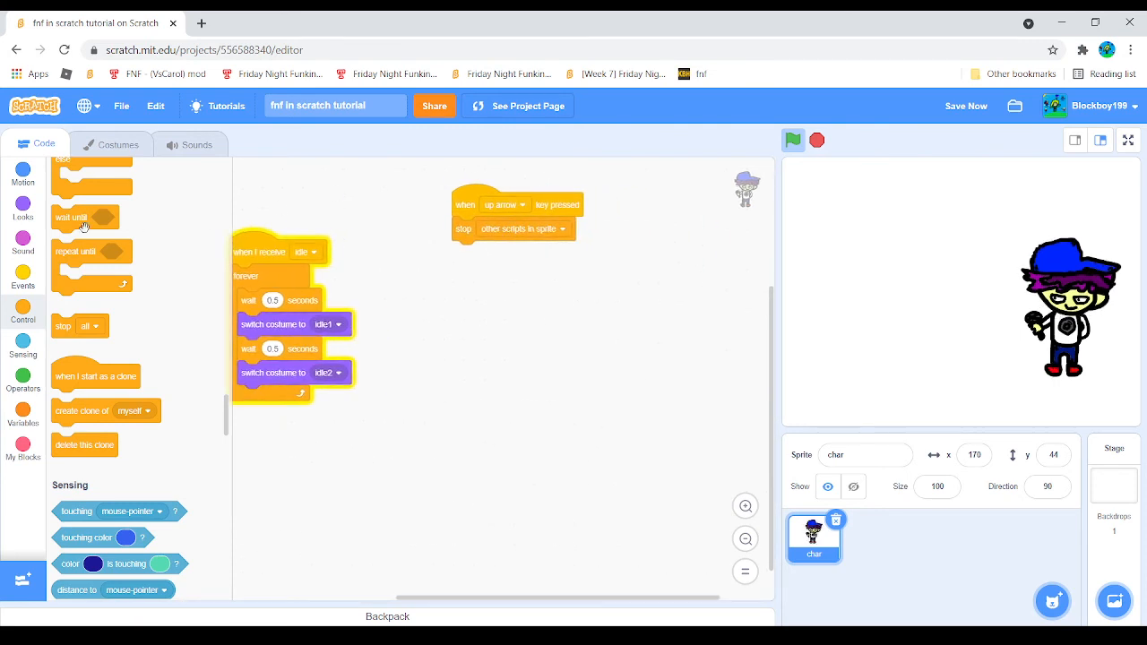
- Add a "wait until" block beneath the stop block and put a "not" operator in its condition
{"action": "scroll", "coordinate": [79, 231], "scroll_direction": "up", "scroll_amount": 5}
{"action": "scroll", "coordinate": [81, 234], "scroll_direction": "down", "scroll_amount": 2}
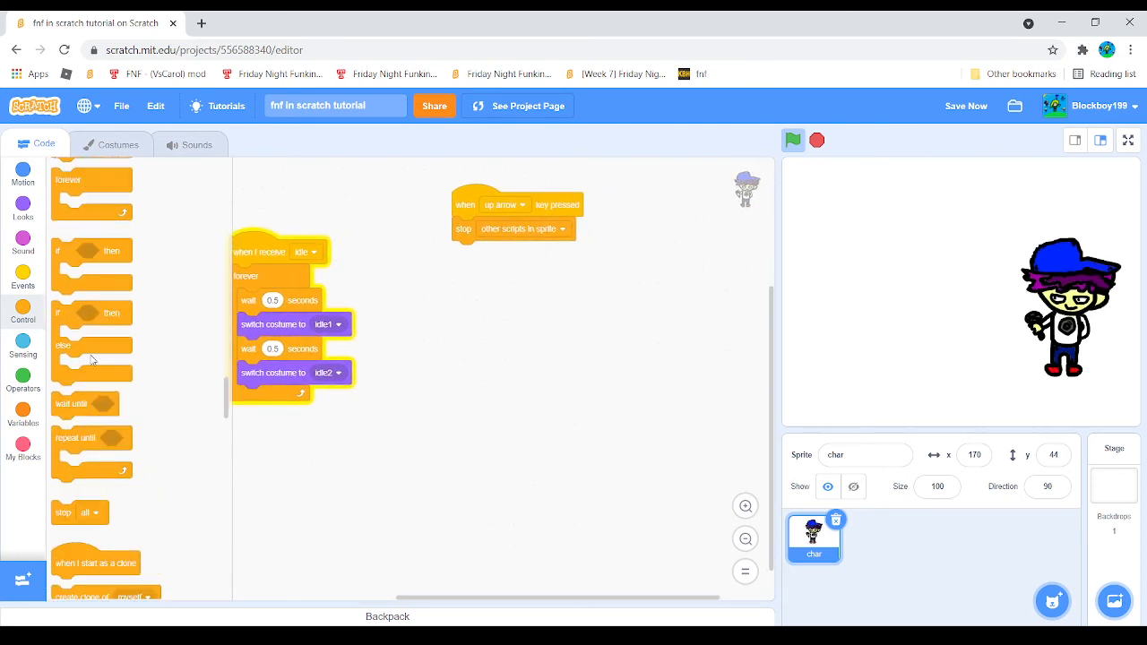
{"action": "left_click_drag", "start_coordinate": [71, 403], "coordinate": [475, 266]}
{"action": "left_click", "coordinate": [23, 378]}
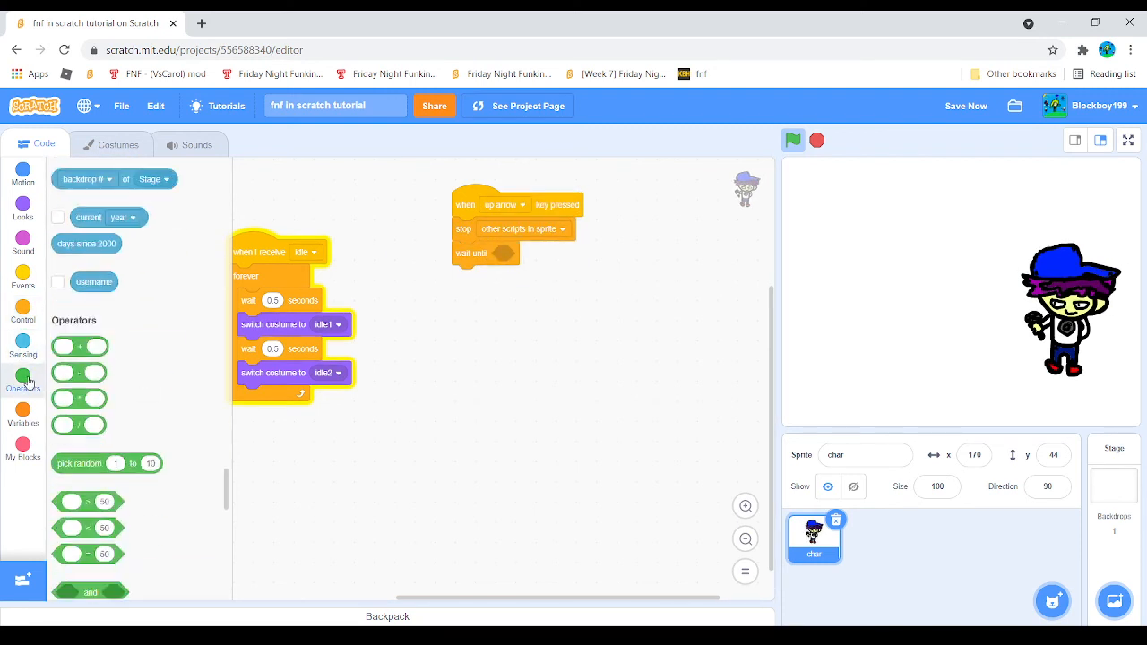
{"action": "left_click_drag", "start_coordinate": [58, 491], "coordinate": [500, 254]}
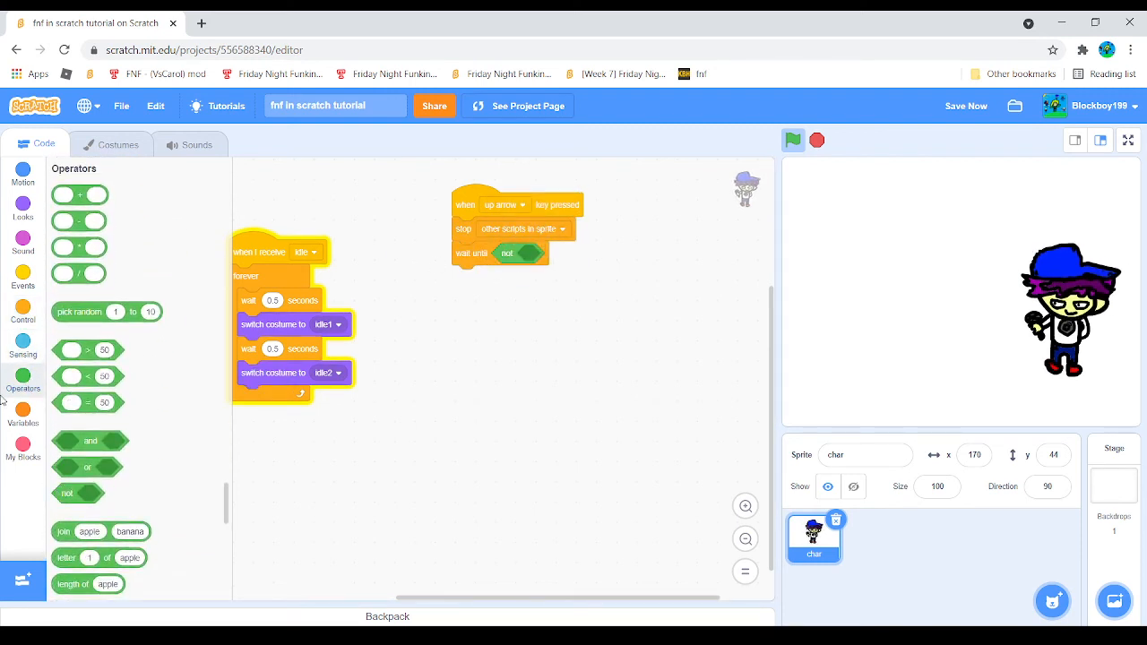
- Fill the "not" operator with a "key up arrow pressed?" condition
{"action": "left_click", "coordinate": [23, 345]}
{"action": "left_click", "coordinate": [133, 195]}
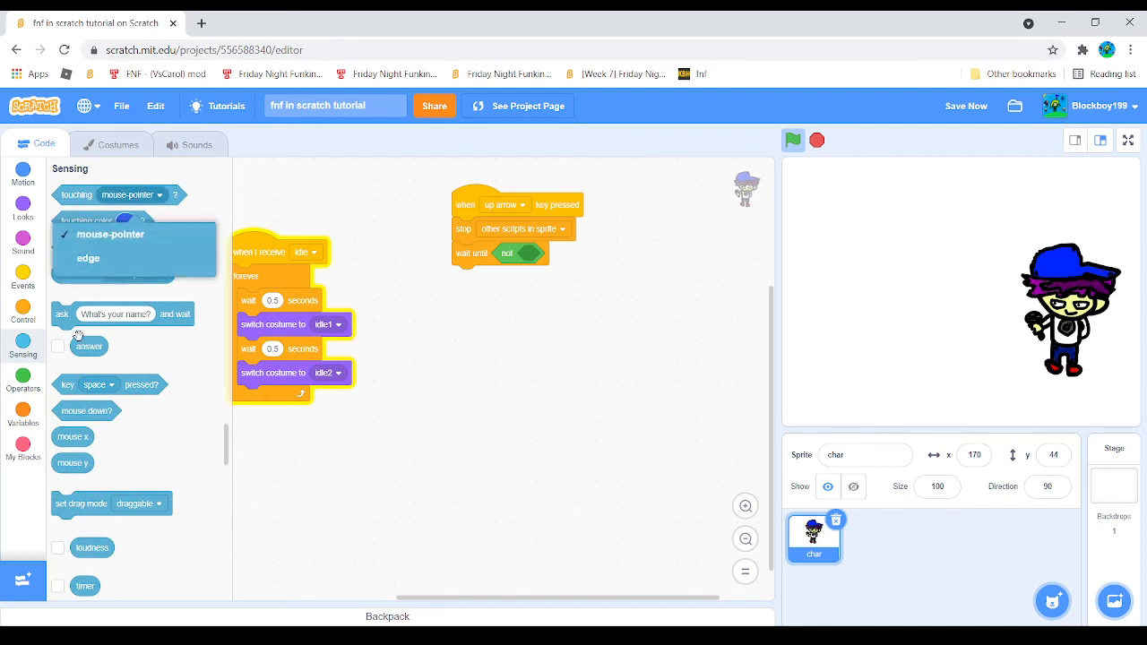
{"action": "left_click", "coordinate": [100, 386]}
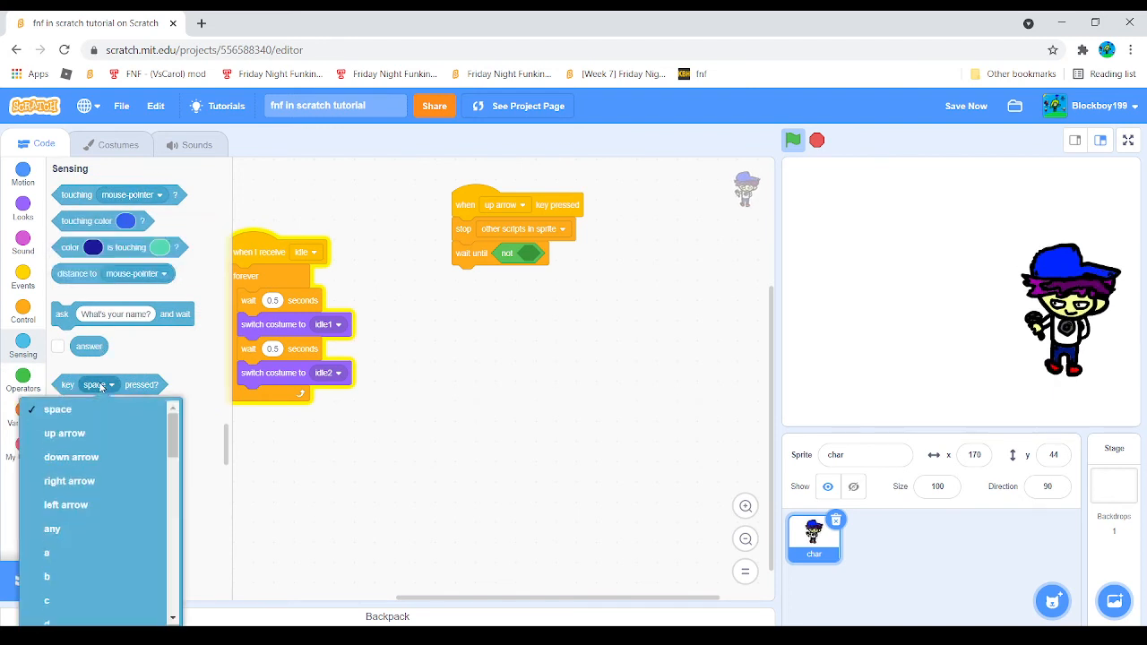
{"action": "left_click", "coordinate": [63, 446]}
{"action": "left_click_drag", "start_coordinate": [157, 376], "coordinate": [618, 269]}
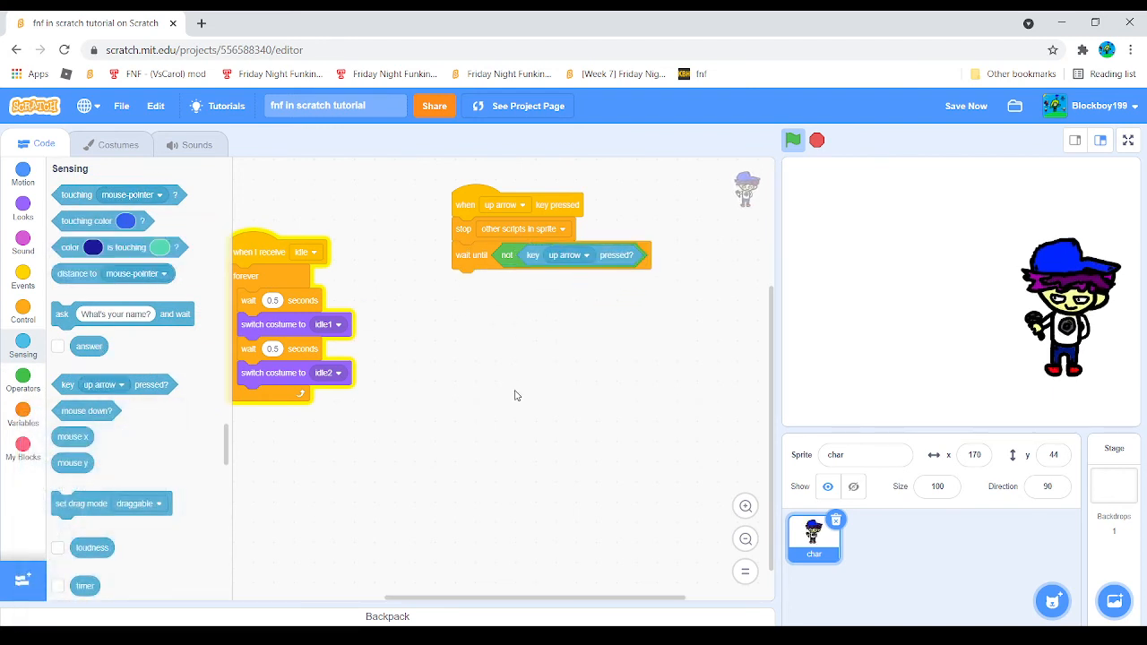
- End the up arrow script with a block that broadcasts the idle message
{"action": "scroll", "coordinate": [499, 415], "scroll_direction": "up", "scroll_amount": 2}
{"action": "left_click", "coordinate": [24, 278]}
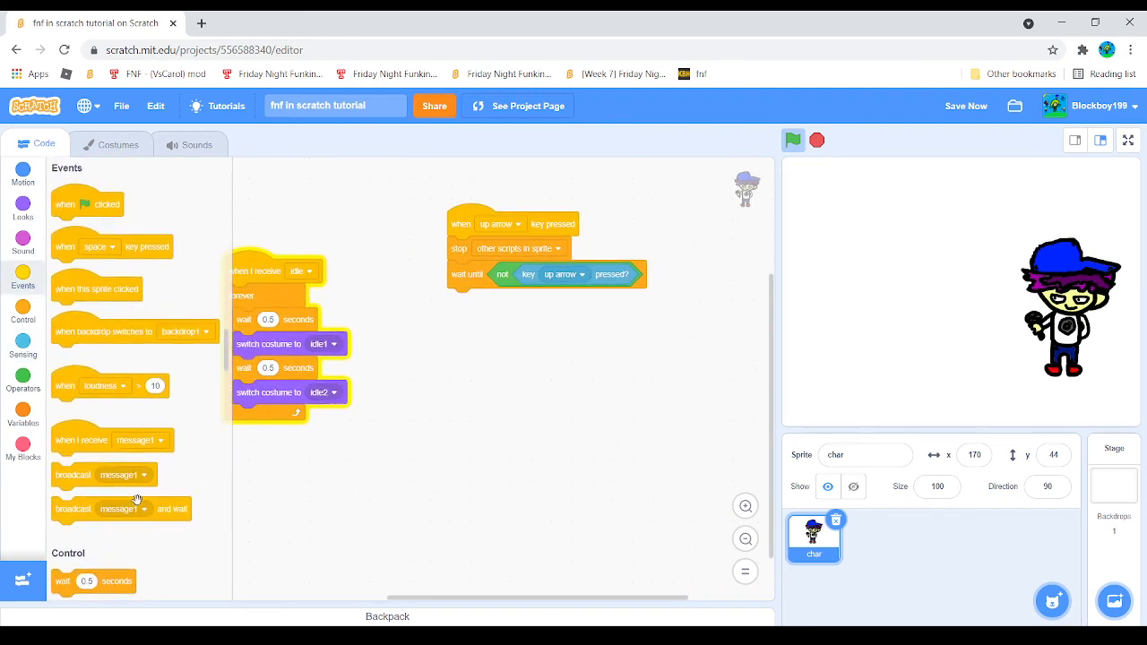
{"action": "left_click", "coordinate": [130, 475]}
{"action": "left_click", "coordinate": [120, 537]}
{"action": "left_click_drag", "start_coordinate": [121, 475], "coordinate": [517, 303]}
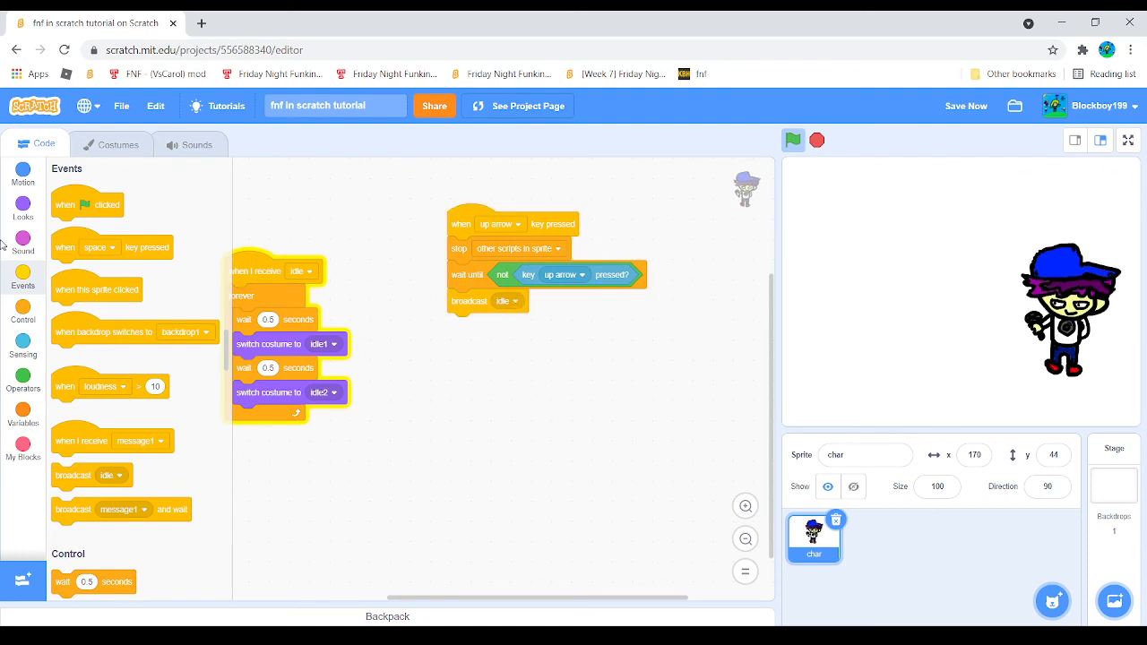
- Insert costume switches to up1 and up2, in that order, between the stop and "wait until" blocks of the up arrow script
{"action": "left_click", "coordinate": [24, 202]}
{"action": "left_click_drag", "start_coordinate": [134, 346], "coordinate": [433, 332]}
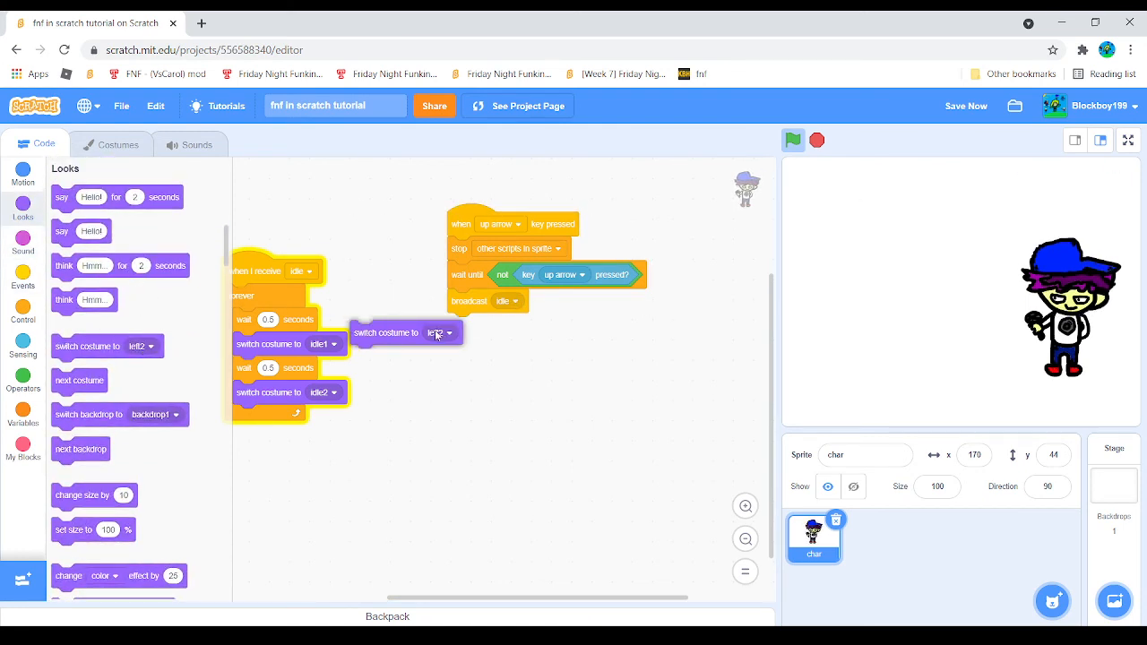
{"action": "left_click", "coordinate": [437, 332]}
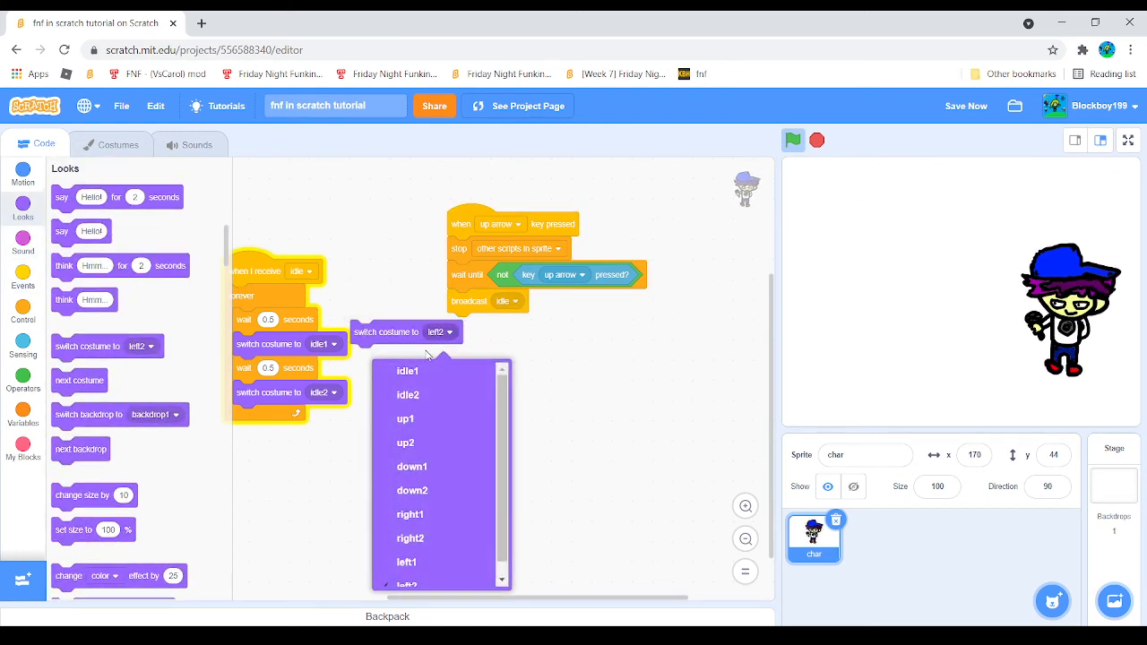
{"action": "left_click", "coordinate": [426, 418]}
{"action": "left_click_drag", "start_coordinate": [421, 335], "coordinate": [518, 276]}
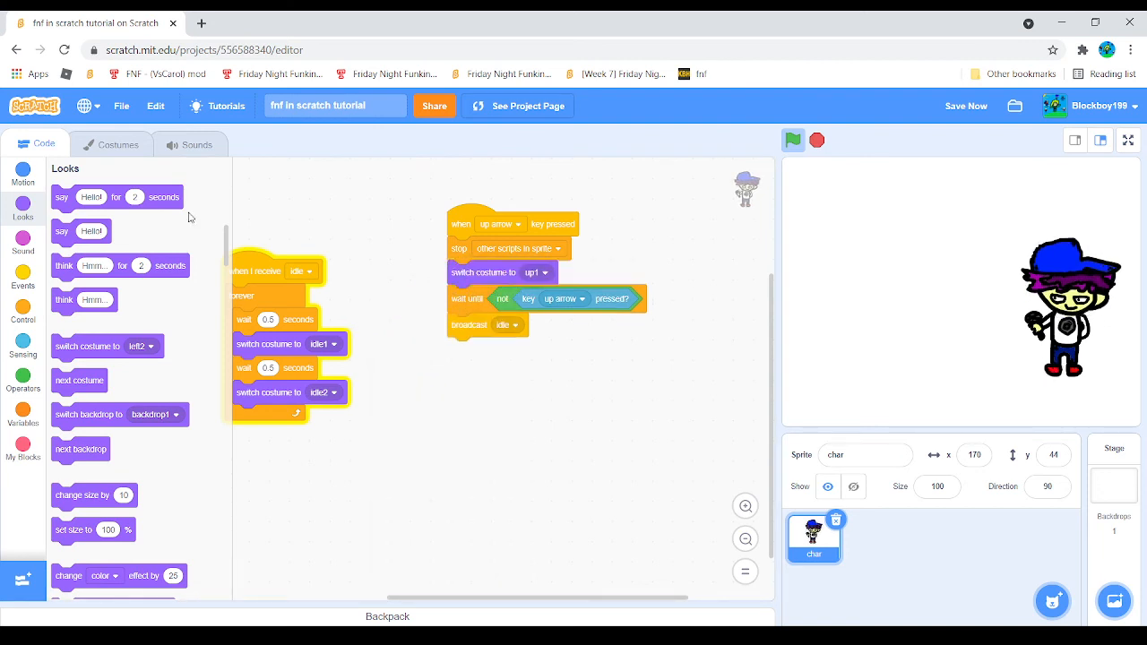
{"action": "left_click", "coordinate": [136, 347]}
{"action": "left_click", "coordinate": [112, 454]}
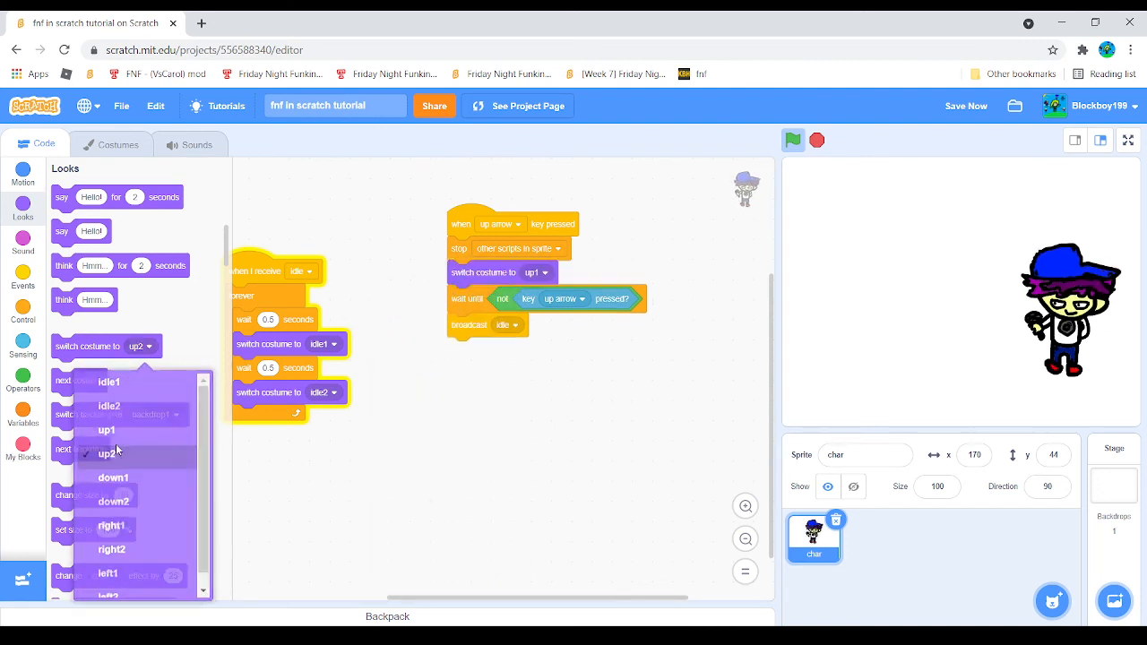
{"action": "left_click_drag", "start_coordinate": [99, 346], "coordinate": [480, 300]}
- Insert a 0.1-second wait between the up1 and up2 costume switches
{"action": "scroll", "coordinate": [91, 230], "scroll_direction": "down", "scroll_amount": 10}
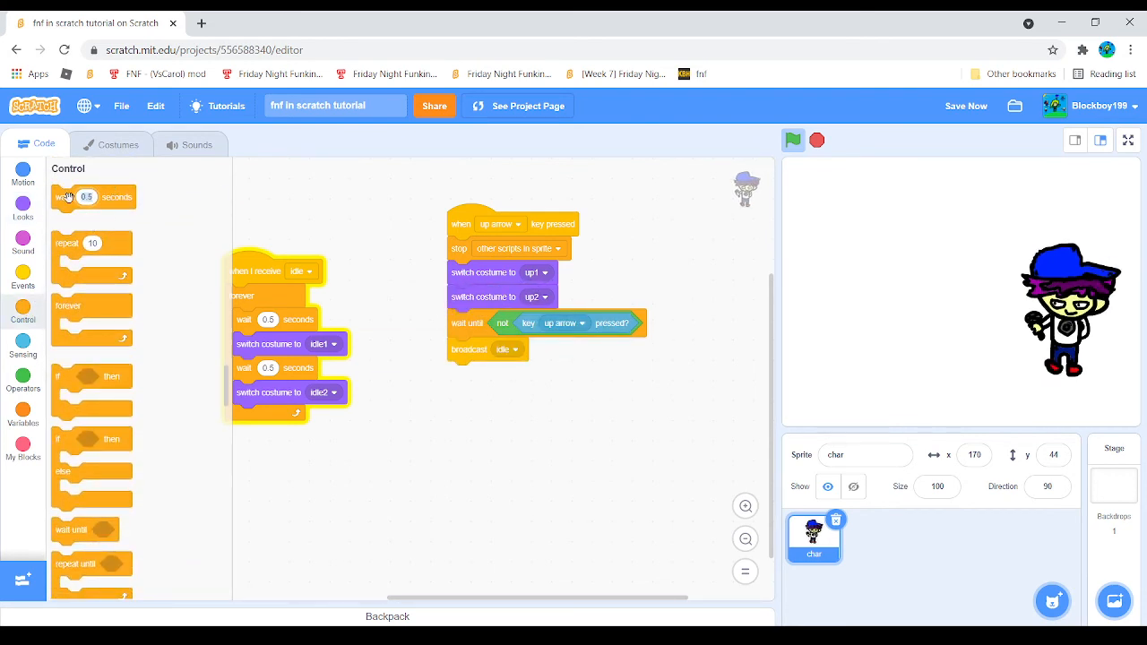
{"action": "type", "text": "0.1"}
{"action": "left_click_drag", "start_coordinate": [124, 202], "coordinate": [506, 293]}
{"action": "key", "text": "Up"}
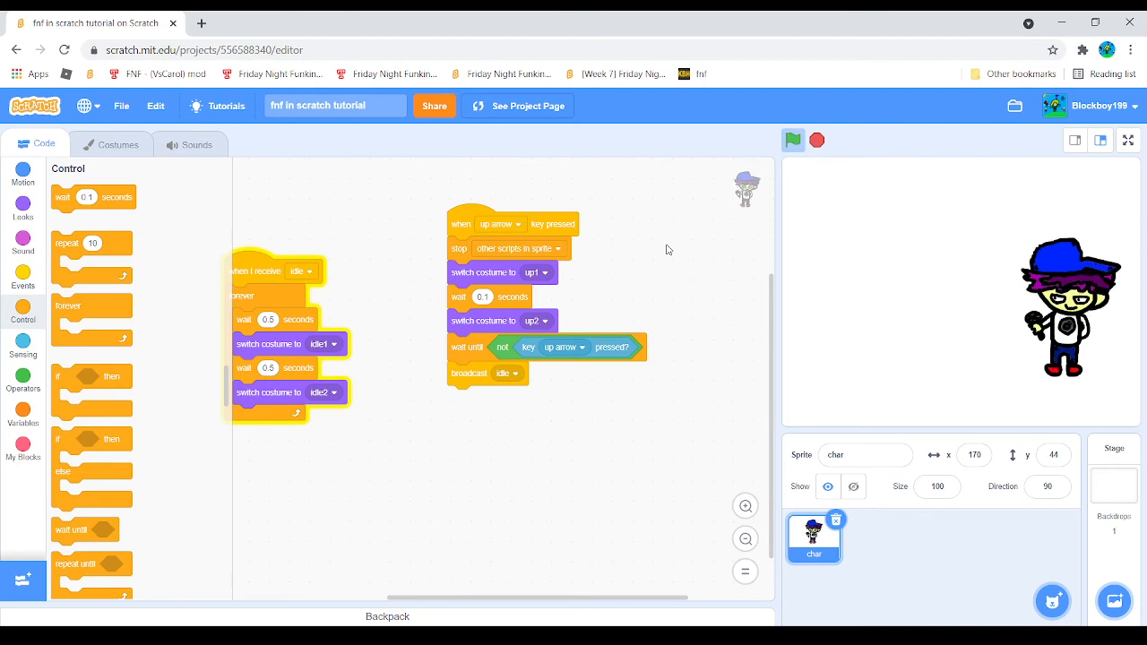
- Duplicate the up arrow script, place the copy below the original and set its trigger key to down arrow
{"action": "right_click", "coordinate": [563, 215]}
{"action": "left_click", "coordinate": [660, 238]}
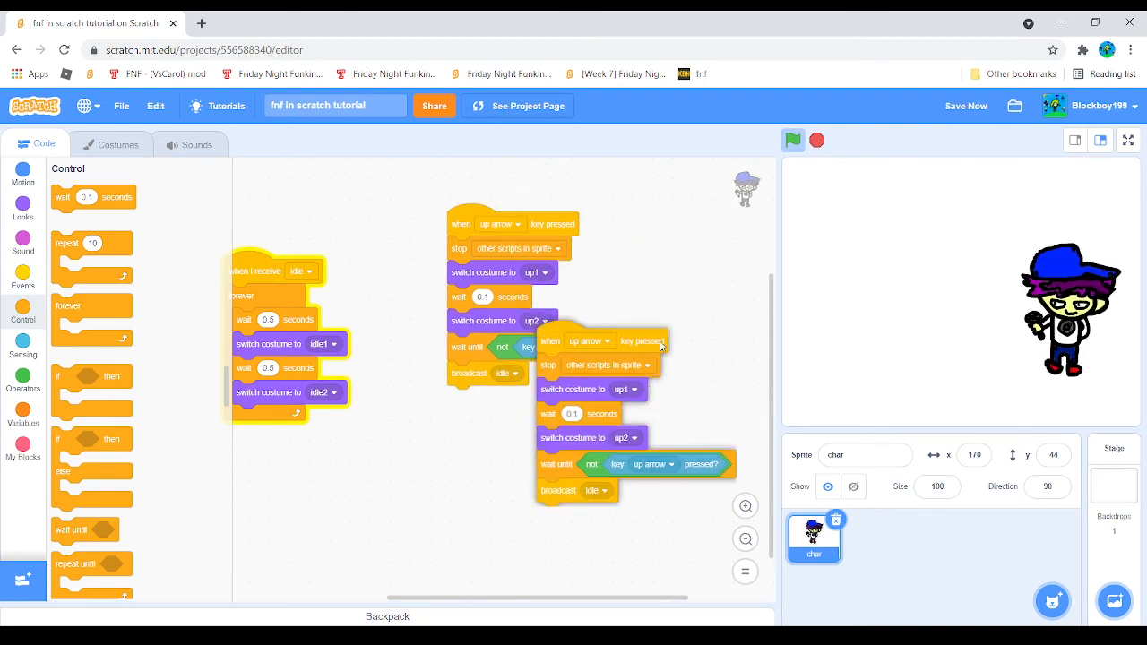
{"action": "left_click", "coordinate": [615, 464]}
{"action": "left_click", "coordinate": [540, 460]}
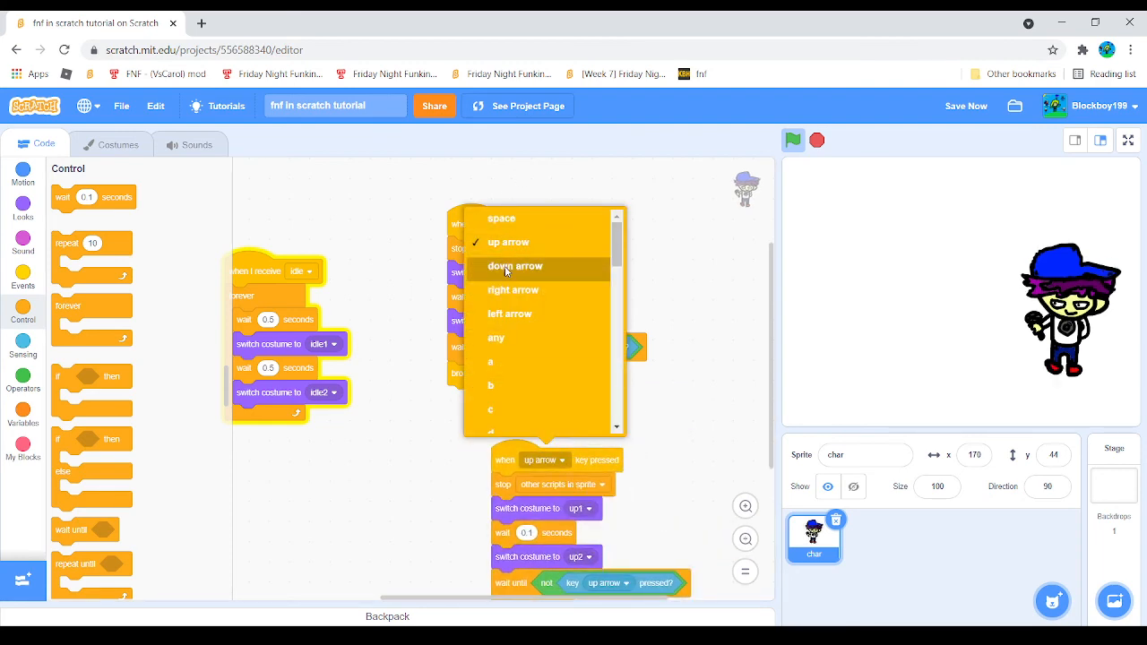
{"action": "left_click", "coordinate": [506, 271]}
- Change the copy's costumes to down1 and down2 and its "wait until" key to down arrow
{"action": "scroll", "coordinate": [635, 522], "scroll_direction": "down", "scroll_amount": 3}
{"action": "left_click", "coordinate": [600, 399]}
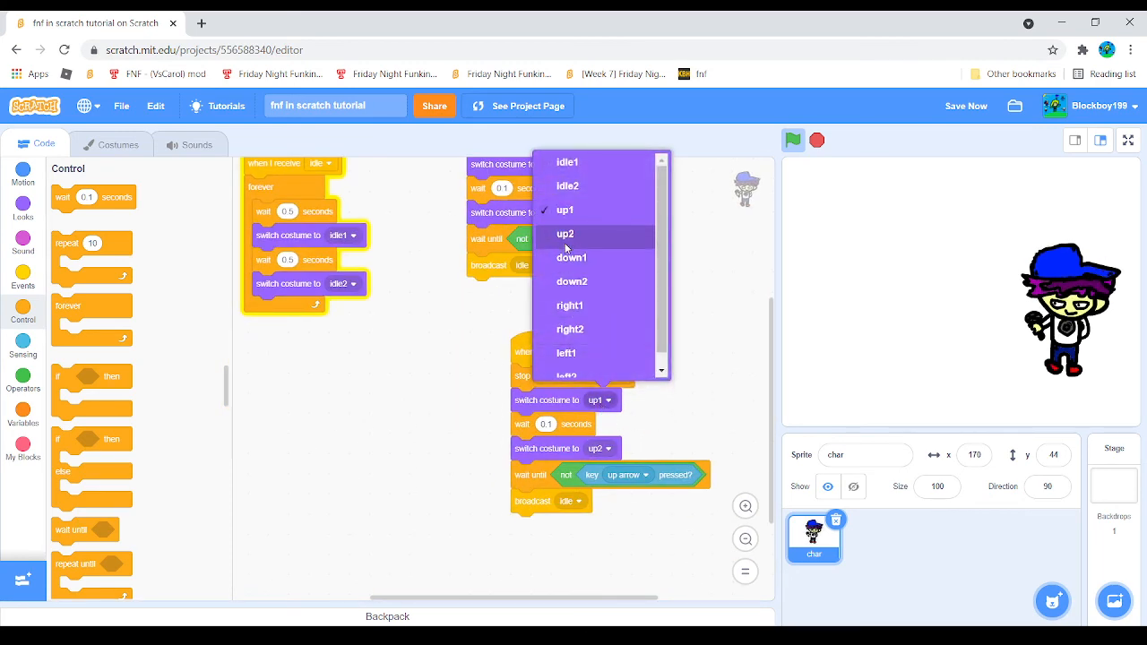
{"action": "left_click", "coordinate": [570, 257]}
{"action": "left_click", "coordinate": [607, 448]}
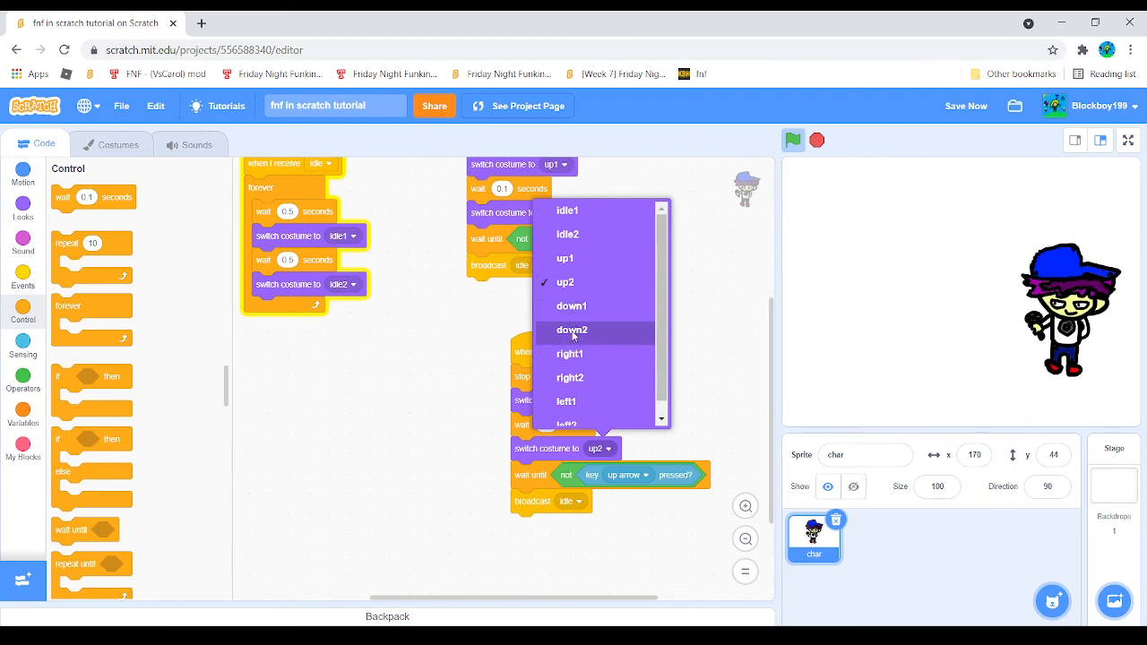
{"action": "left_click", "coordinate": [571, 331]}
{"action": "left_click", "coordinate": [630, 476]}
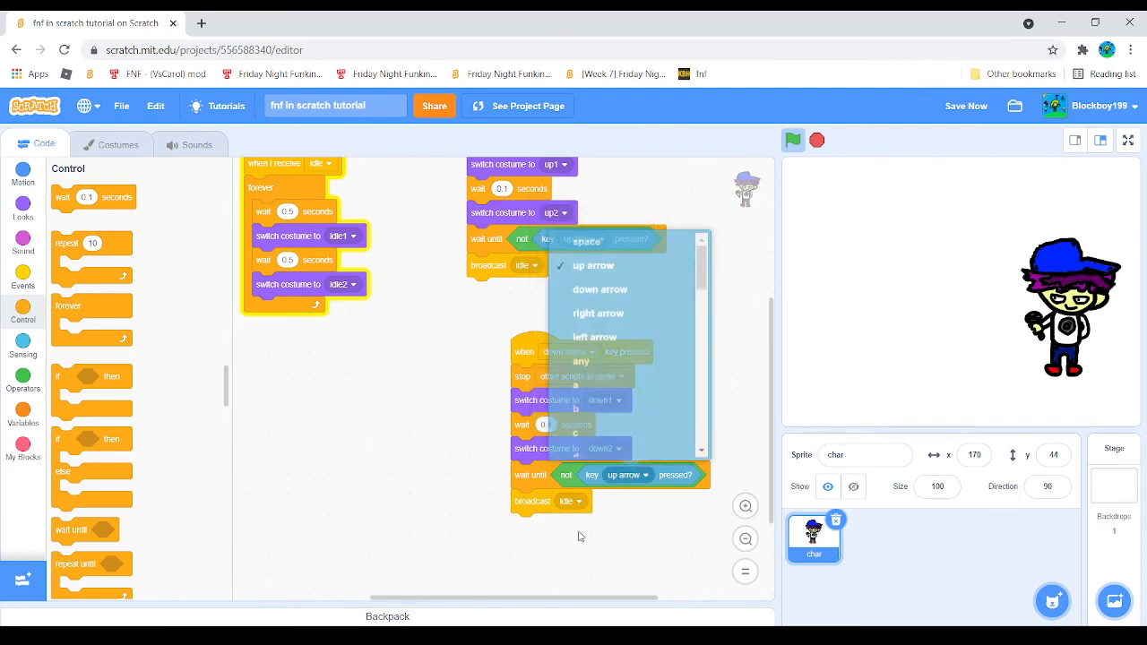
{"action": "left_click", "coordinate": [588, 294]}
- Duplicate the down arrow script, place the copy beneath the idle script and set its trigger key to right arrow
{"action": "right_click", "coordinate": [528, 352]}
{"action": "left_click", "coordinate": [558, 356]}
{"action": "left_click", "coordinate": [339, 372]}
{"action": "left_click", "coordinate": [349, 370]}
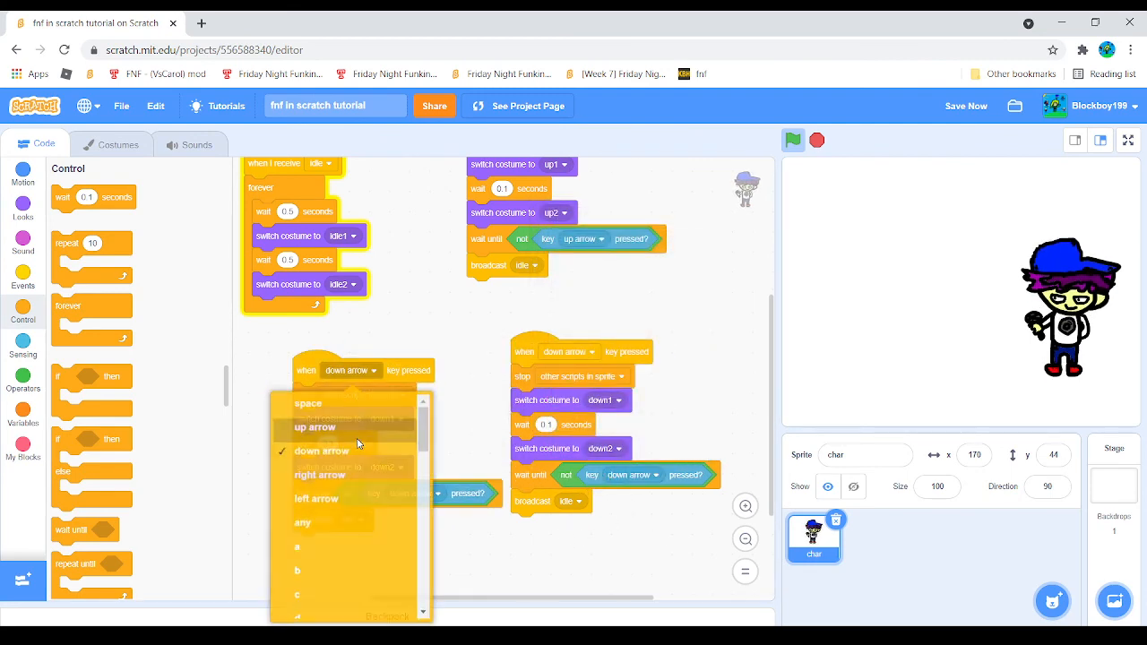
{"action": "left_click", "coordinate": [330, 478]}
- Change the new copy's costumes to right1 and right2 and its "wait until" key to right arrow
{"action": "left_click", "coordinate": [396, 418]}
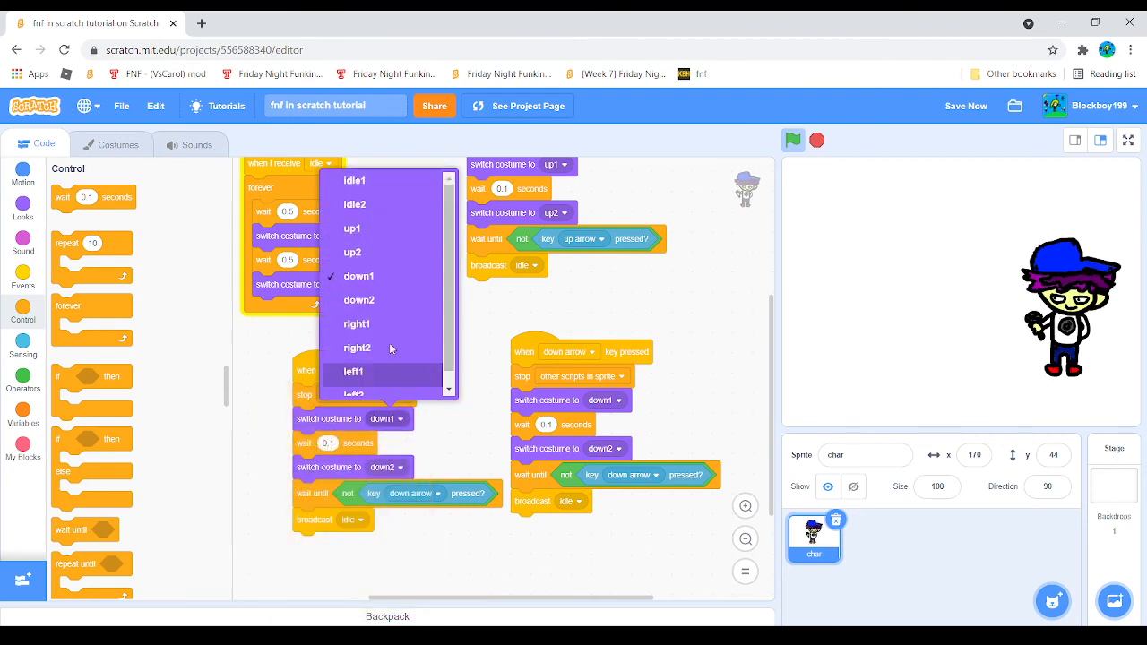
{"action": "left_click", "coordinate": [375, 327]}
{"action": "left_click", "coordinate": [381, 467]}
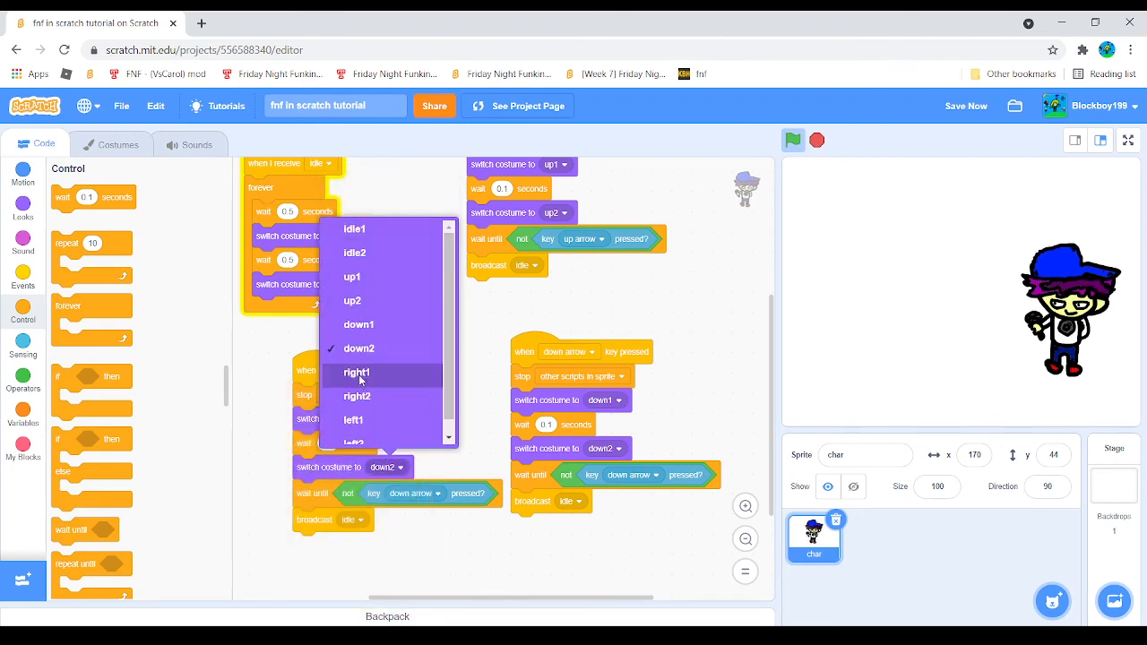
{"action": "left_click", "coordinate": [356, 396]}
{"action": "left_click", "coordinate": [418, 493]}
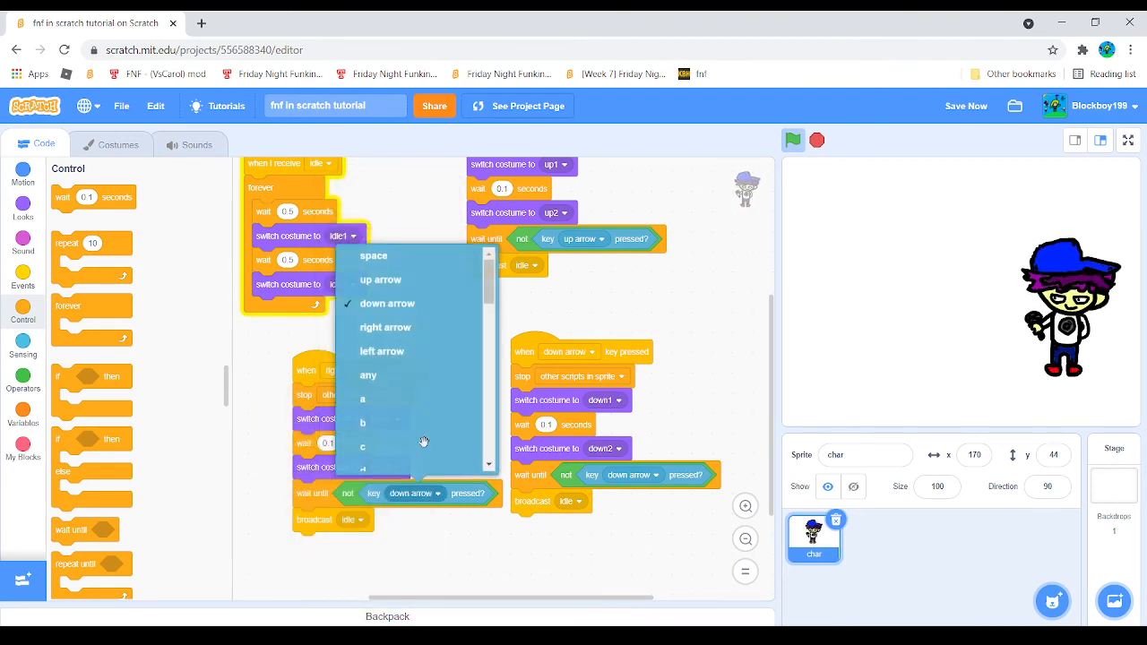
{"action": "left_click", "coordinate": [391, 345]}
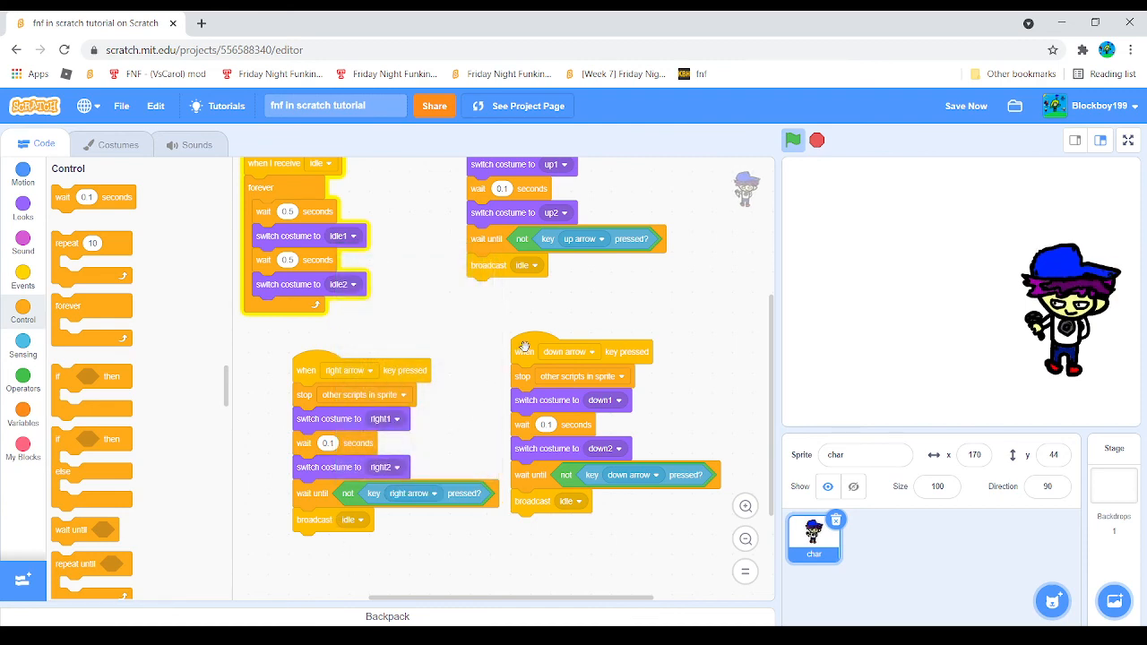
- Move the down arrow script aside, duplicate the right arrow script, place the copy below the others and set its trigger key to left arrow
{"action": "left_click_drag", "start_coordinate": [525, 350], "coordinate": [565, 346]}
{"action": "right_click", "coordinate": [421, 365]}
{"action": "left_click", "coordinate": [452, 379]}
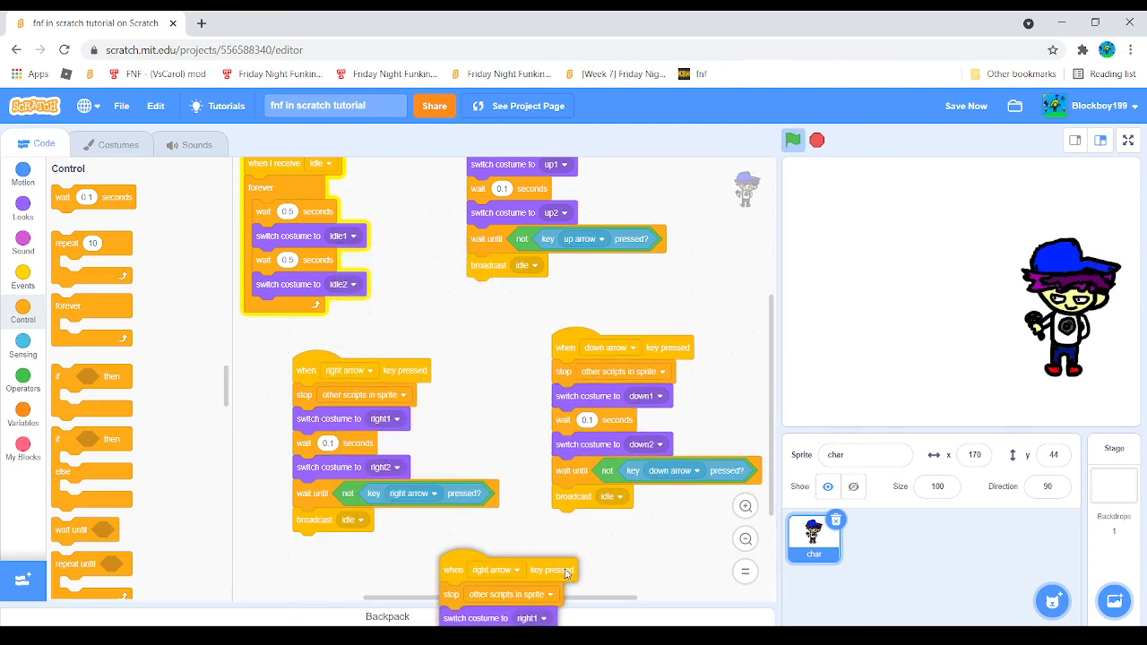
{"action": "left_click", "coordinate": [573, 555]}
{"action": "left_click_drag", "start_coordinate": [649, 550], "coordinate": [700, 256]}
{"action": "left_click", "coordinate": [561, 261]}
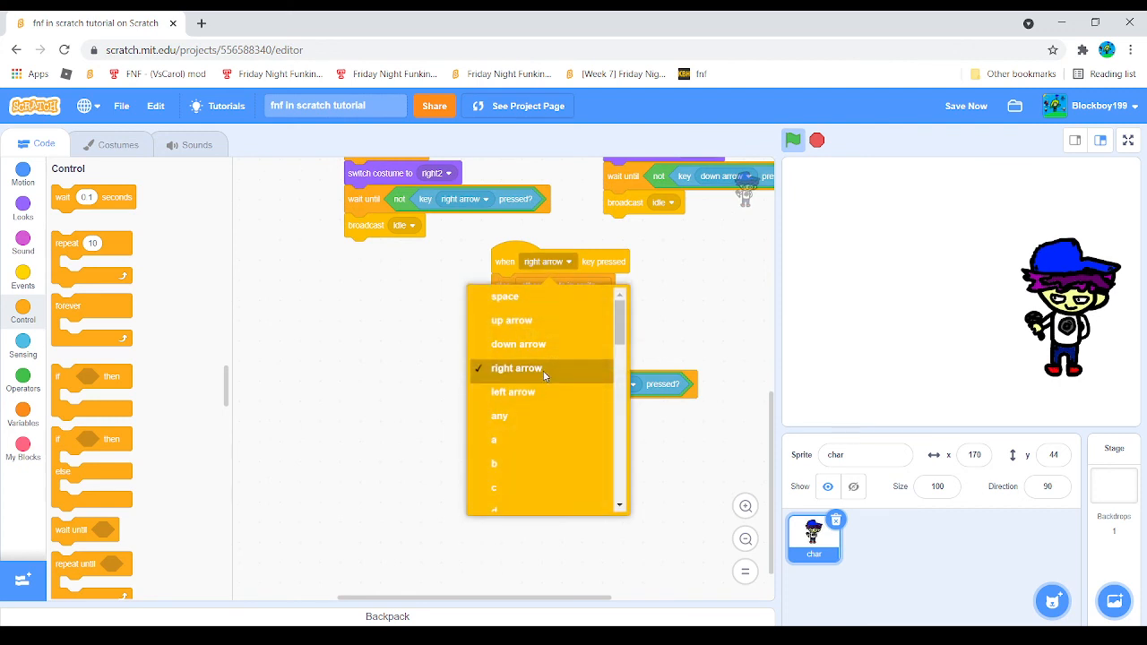
{"action": "left_click", "coordinate": [541, 392]}
- Change the new copy's costumes to left1 and left2 and its "wait until" key to left arrow
{"action": "left_click", "coordinate": [584, 310]}
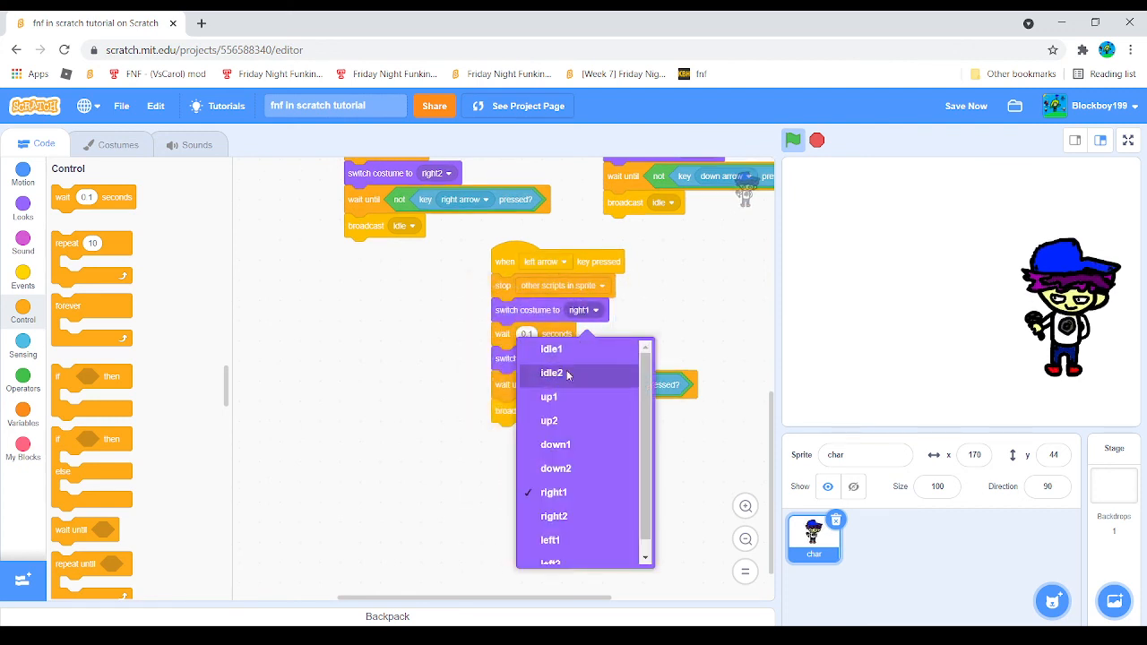
{"action": "left_click", "coordinate": [576, 540]}
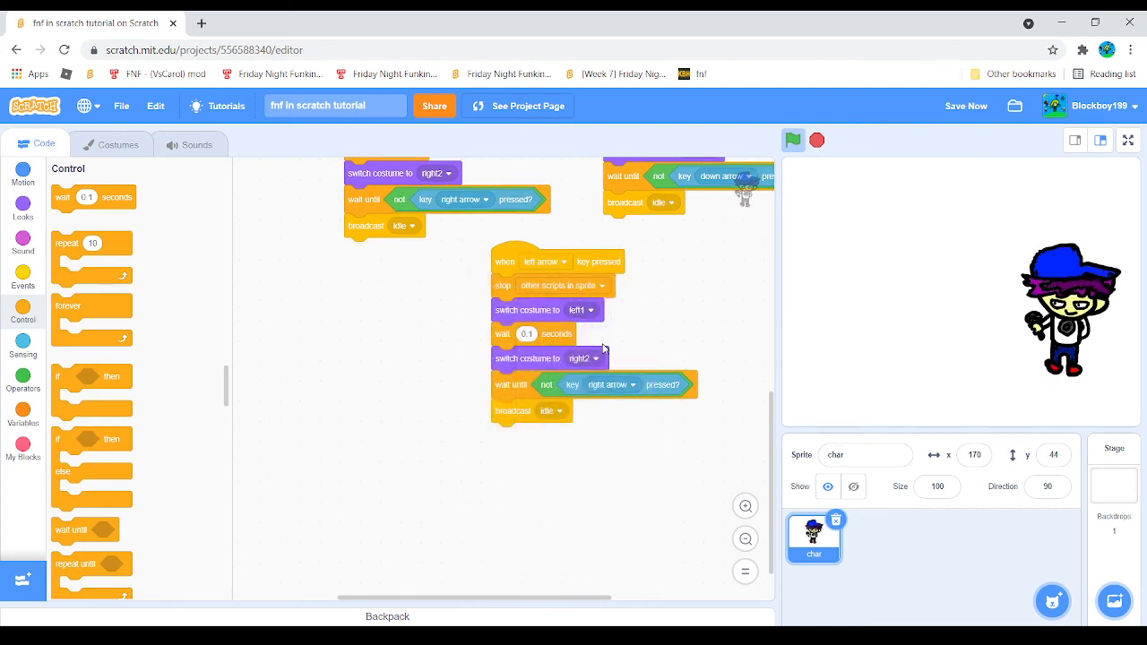
{"action": "left_click", "coordinate": [584, 360]}
{"action": "scroll", "coordinate": [550, 587], "scroll_direction": "down", "scroll_amount": 1}
{"action": "left_click", "coordinate": [550, 596]}
{"action": "left_click", "coordinate": [610, 391]}
{"action": "left_click", "coordinate": [564, 505]}
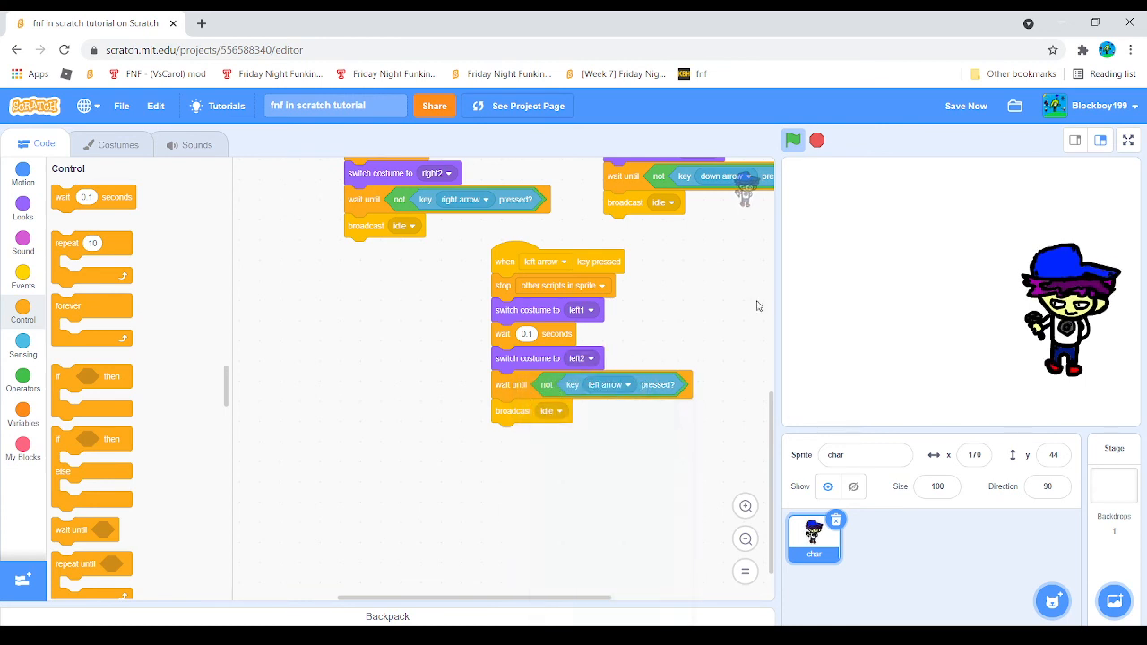
- Test the char sprite's right, down and left arrow animations on the stage
{"action": "key", "text": "Right"}
{"action": "key", "text": "Down"}
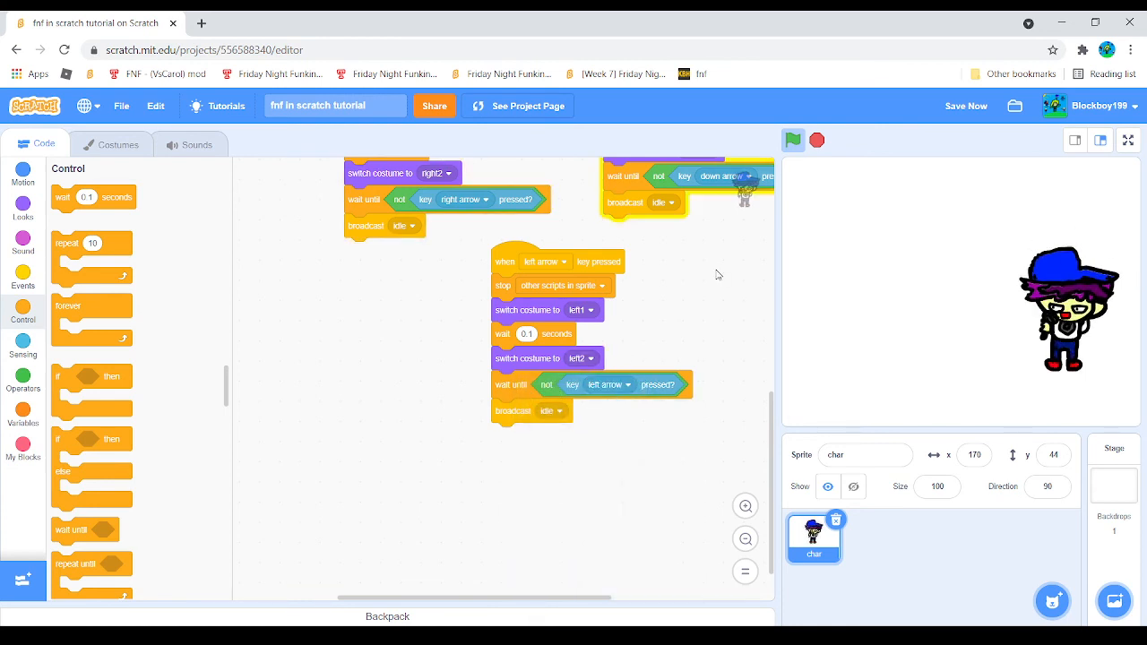
{"action": "key", "text": "Left"}
{"action": "key", "text": "Left"}
{"action": "key", "text": "Left"}
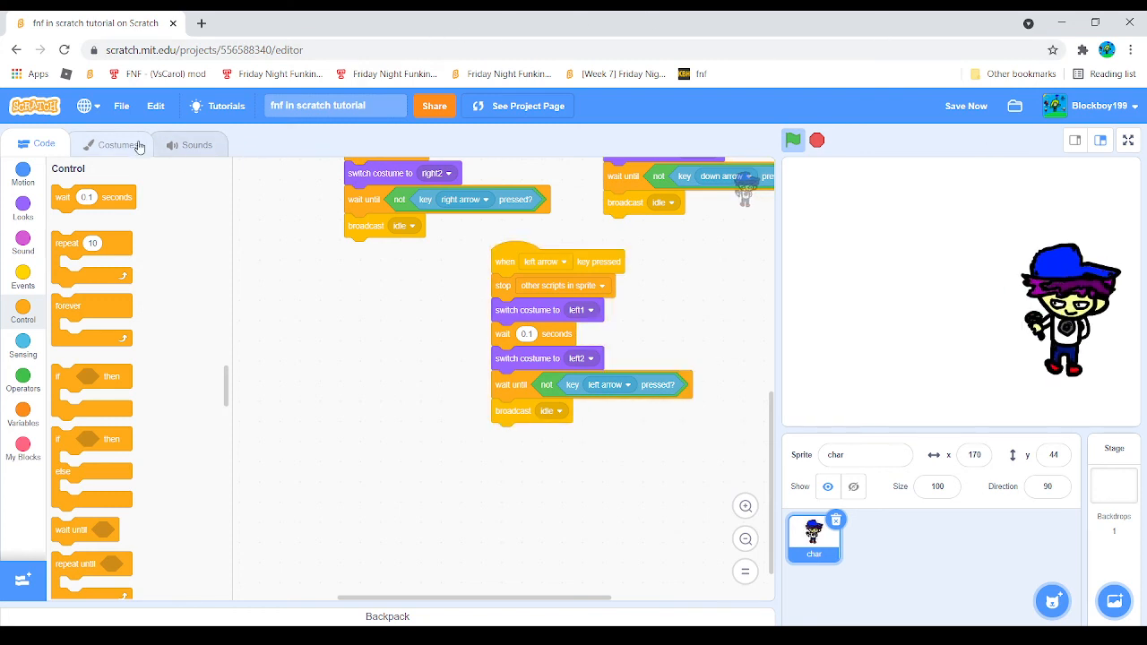
{"action": "key", "text": "Left"}
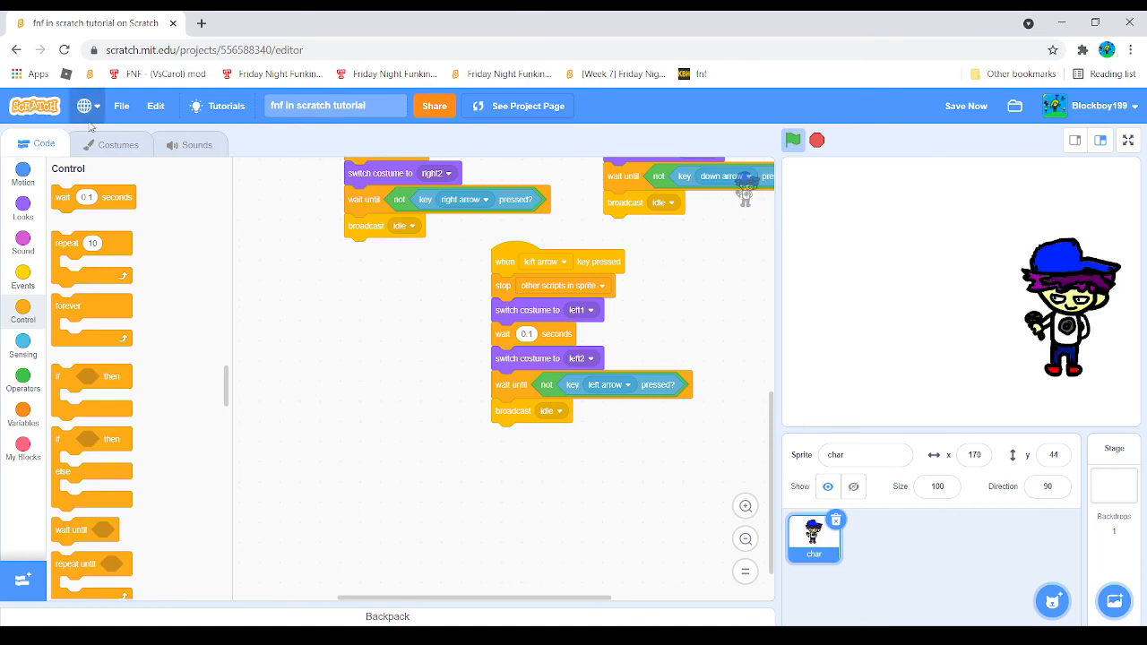
- Open the right1 costume and move the stray black patch beside the cap onto the cap's upper corner
{"action": "left_click", "coordinate": [111, 144]}
{"action": "scroll", "coordinate": [54, 359], "scroll_direction": "down", "scroll_amount": 3}
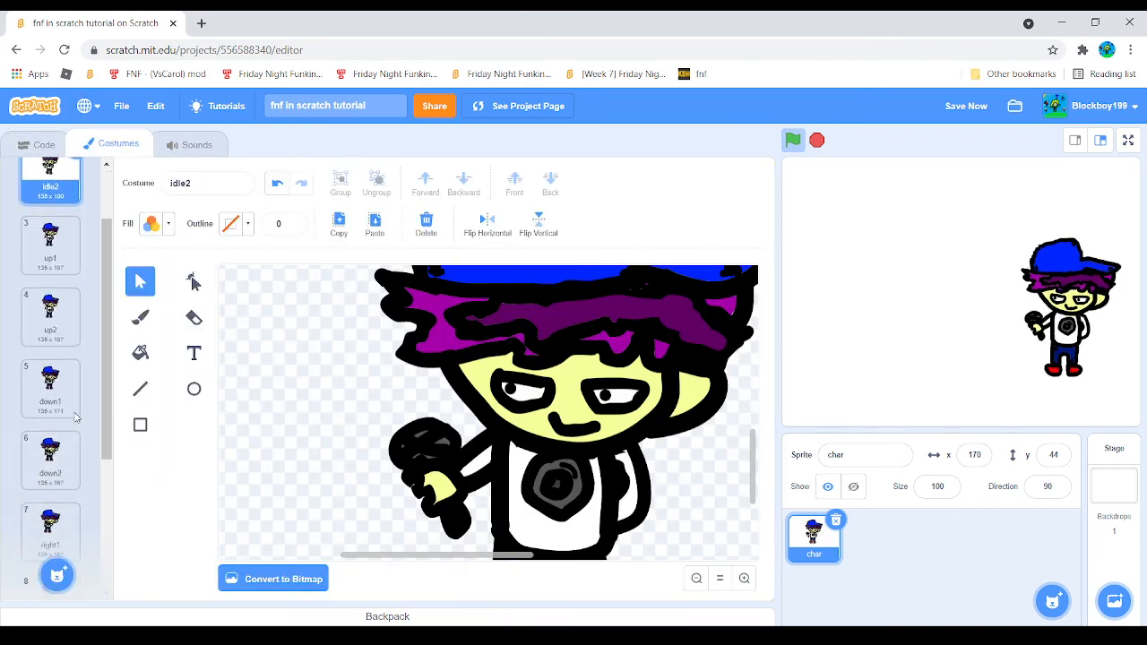
{"action": "left_click", "coordinate": [45, 413]}
{"action": "scroll", "coordinate": [690, 373], "scroll_direction": "up", "scroll_amount": 3}
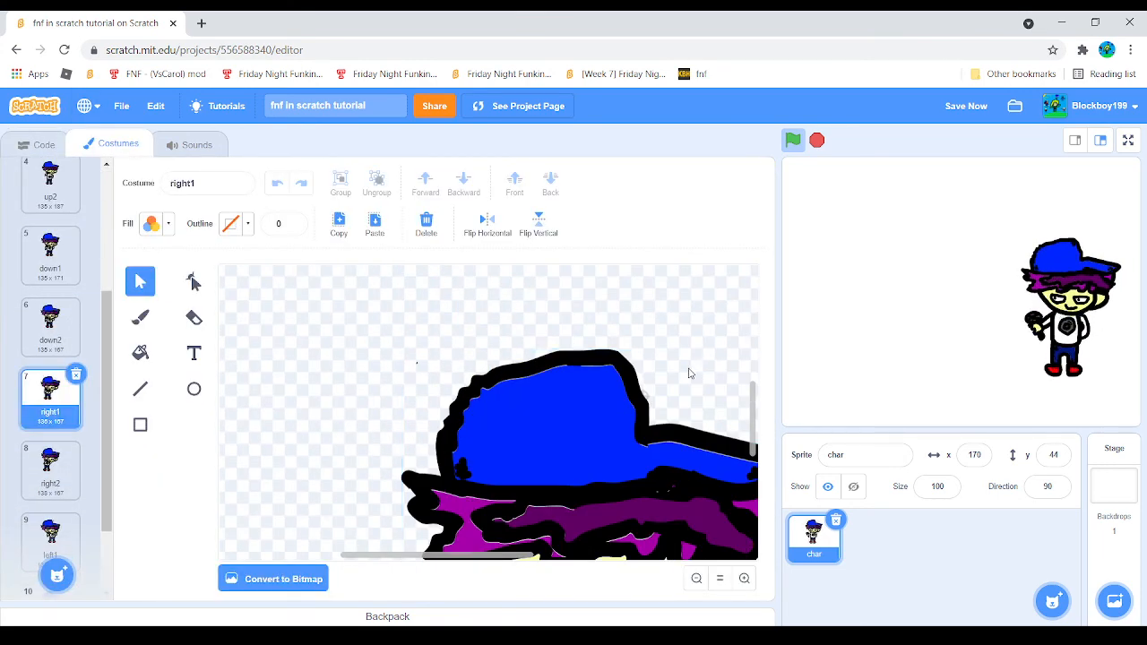
{"action": "scroll", "coordinate": [445, 564], "scroll_direction": "right", "scroll_amount": 4}
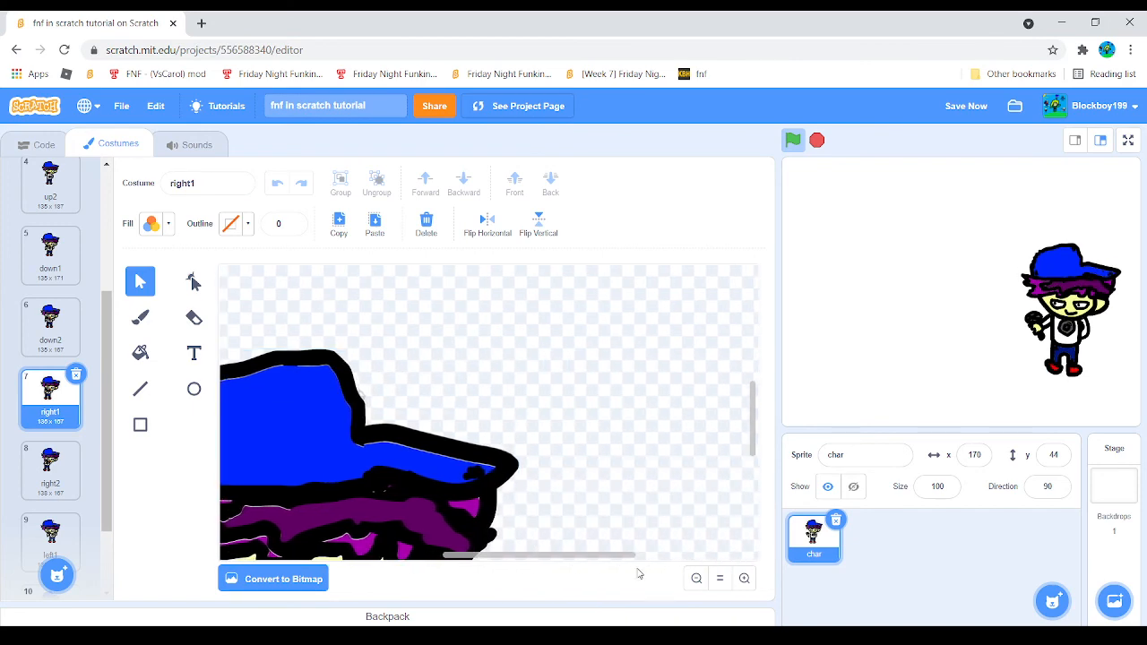
{"action": "left_click", "coordinate": [696, 576]}
{"action": "left_click", "coordinate": [697, 576]}
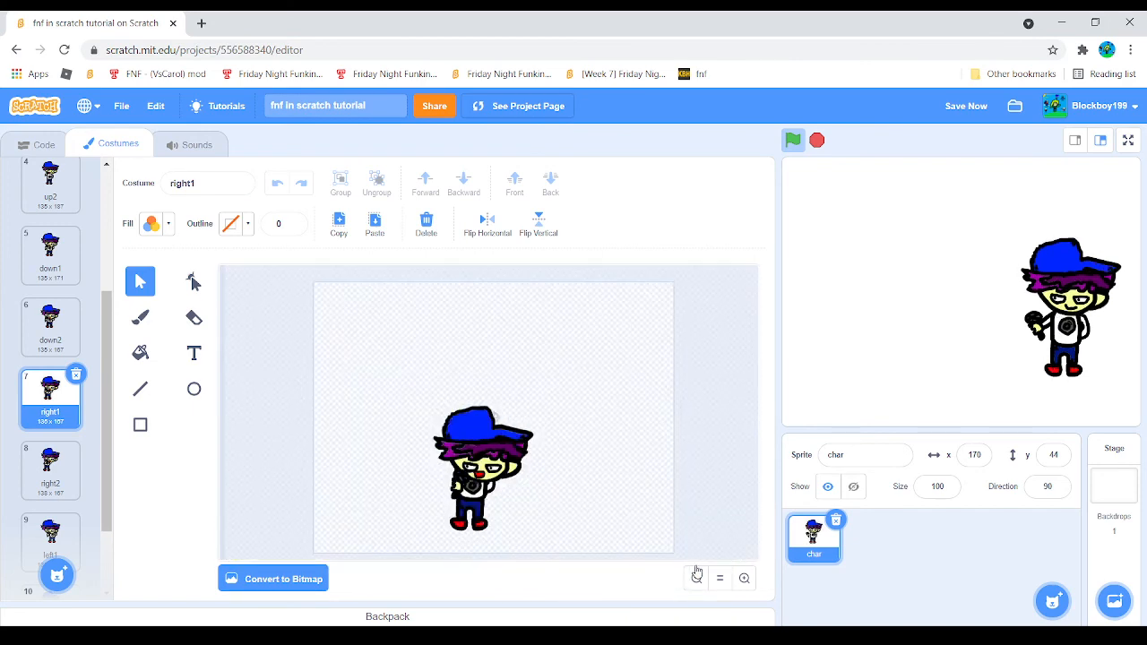
{"action": "left_click", "coordinate": [742, 578]}
{"action": "left_click", "coordinate": [742, 577]}
{"action": "left_click_drag", "start_coordinate": [502, 437], "coordinate": [454, 436]}
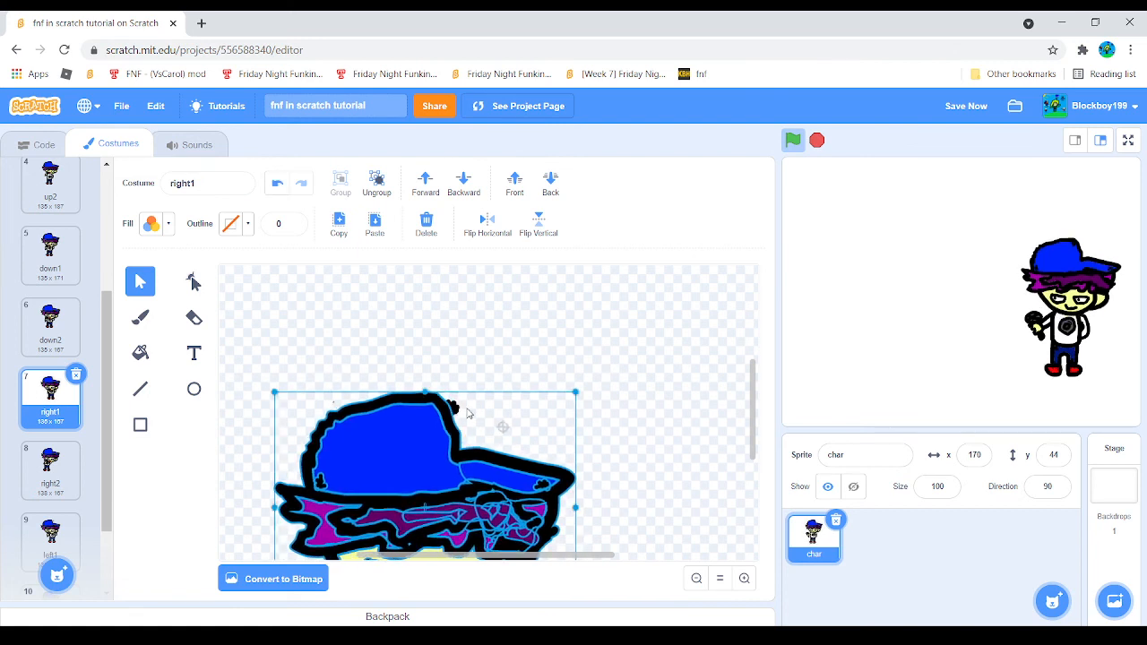
{"action": "left_click", "coordinate": [439, 410]}
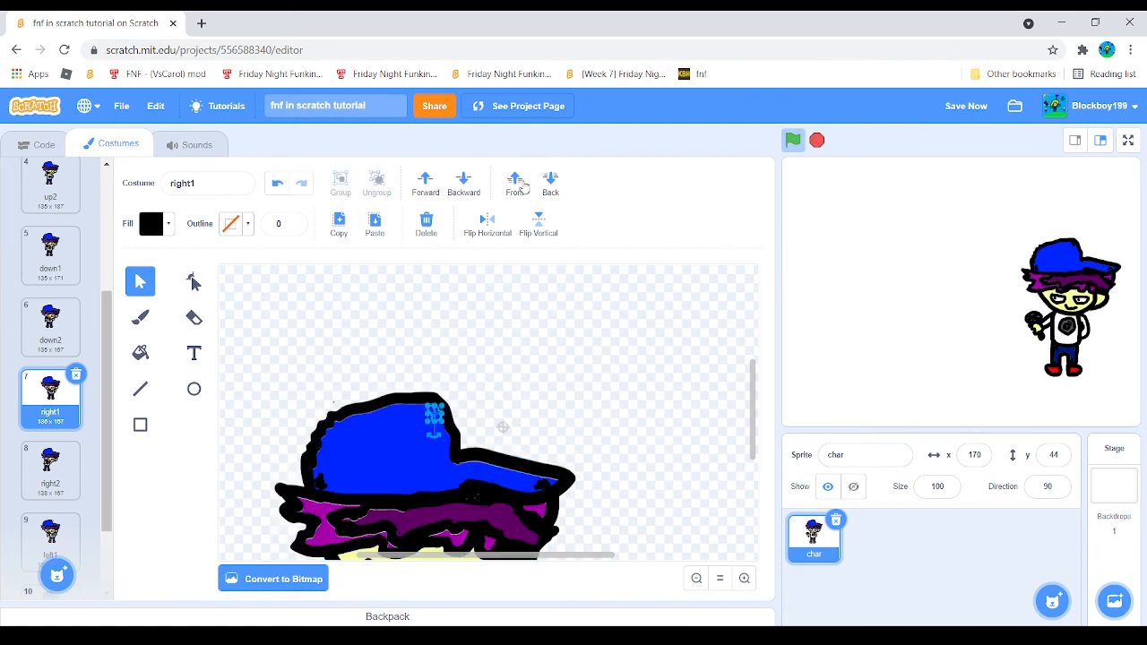
- Group the black patch with the head in the right1 costume and shift the head slightly to the right
{"action": "left_click", "coordinate": [373, 430]}
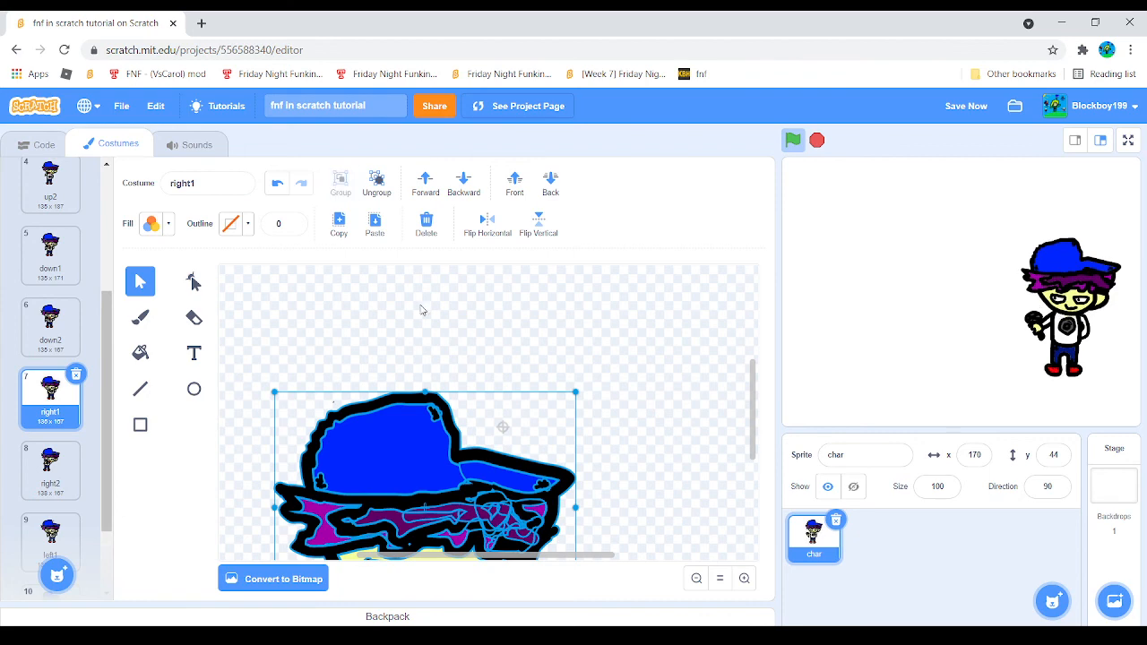
{"action": "scroll", "coordinate": [535, 421], "scroll_direction": "down", "scroll_amount": 2}
{"action": "scroll", "coordinate": [535, 421], "scroll_direction": "down", "scroll_amount": 1}
{"action": "left_click_drag", "start_coordinate": [421, 381], "coordinate": [464, 379]}
{"action": "left_click", "coordinate": [258, 408]}
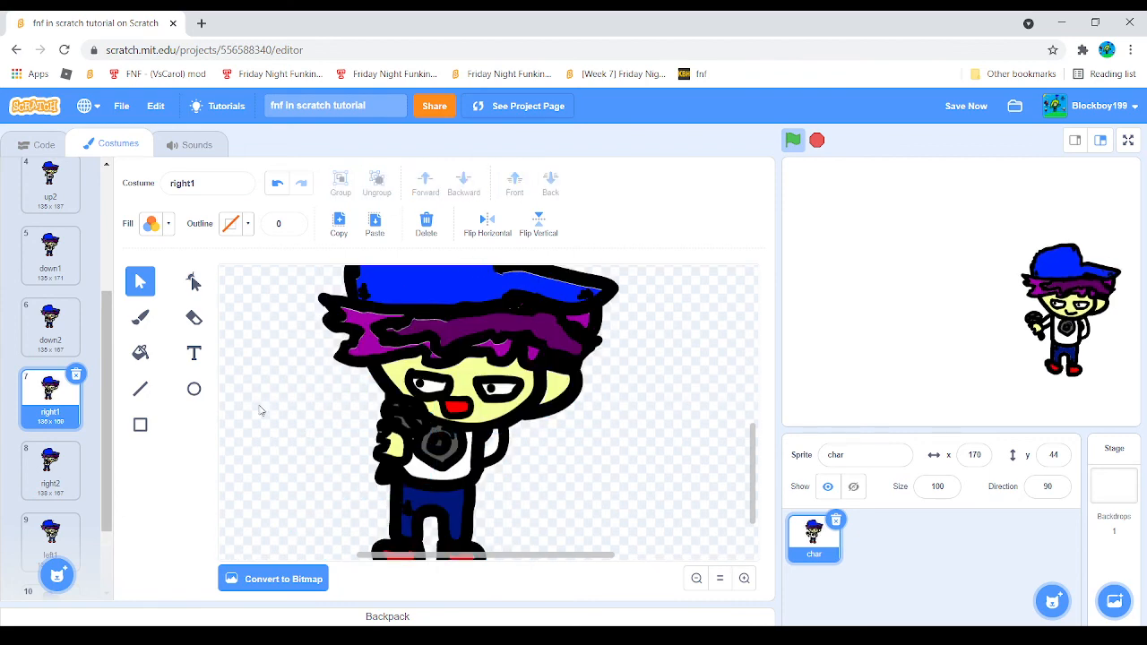
{"action": "left_click", "coordinate": [59, 439]}
{"action": "left_click", "coordinate": [50, 399]}
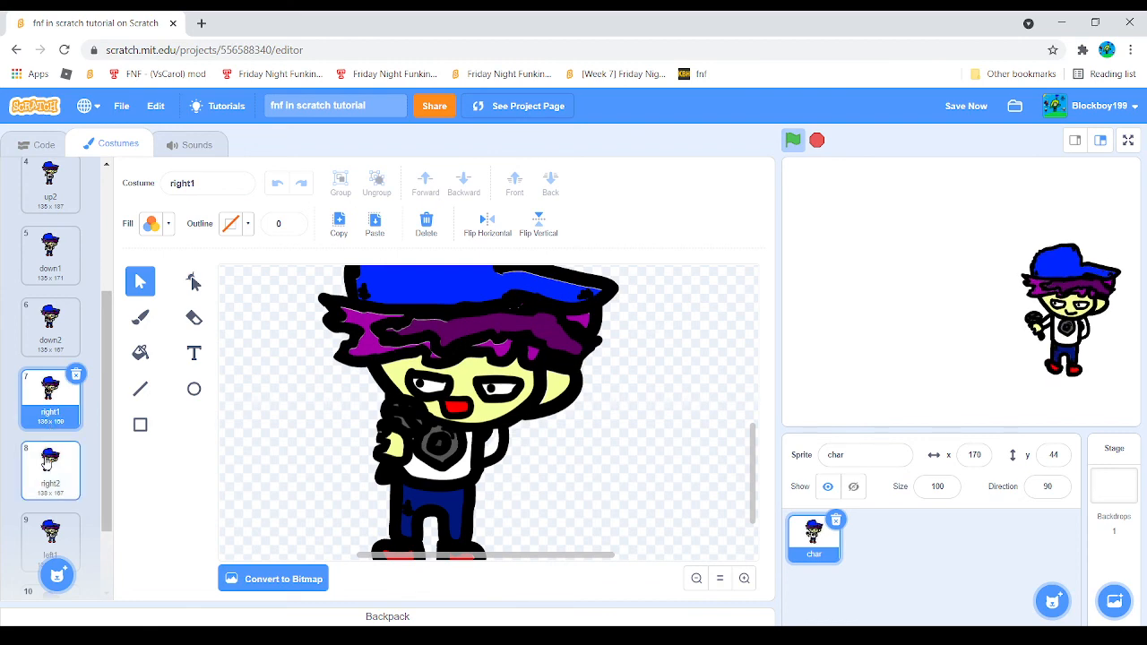
- In the right2 costume, send the head to the back and move the black patch onto the cap's upper corner
{"action": "left_click", "coordinate": [50, 461]}
{"action": "scroll", "coordinate": [385, 395], "scroll_direction": "up", "scroll_amount": 1}
{"action": "scroll", "coordinate": [435, 379], "scroll_direction": "down", "scroll_amount": 1}
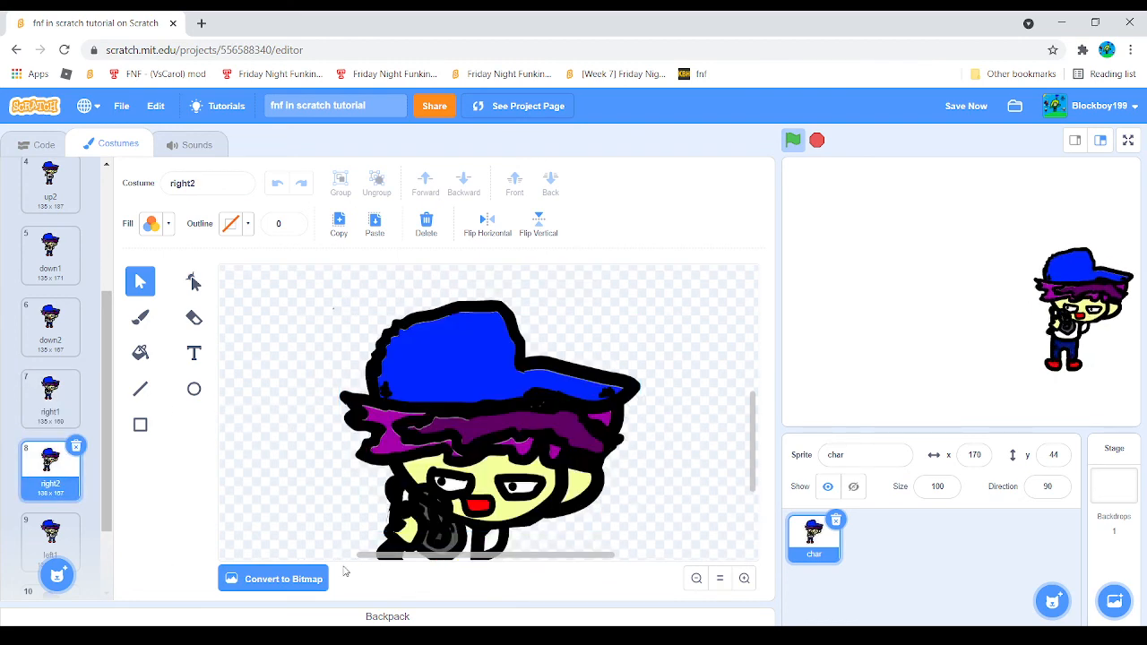
{"action": "left_click", "coordinate": [504, 428]}
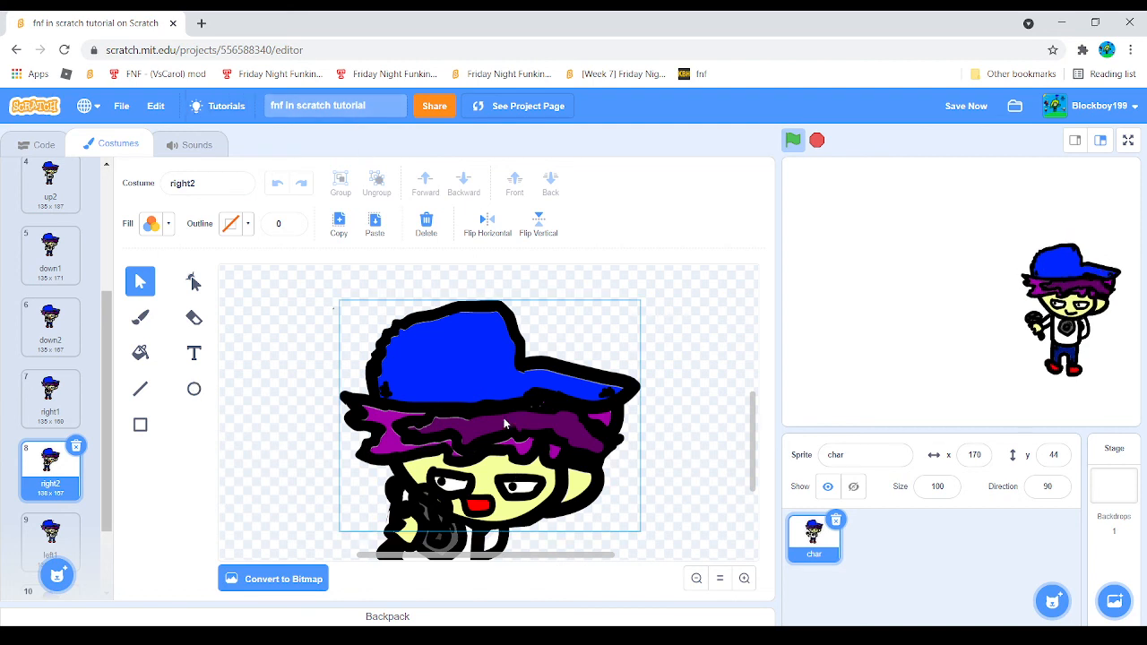
{"action": "left_click", "coordinate": [504, 425]}
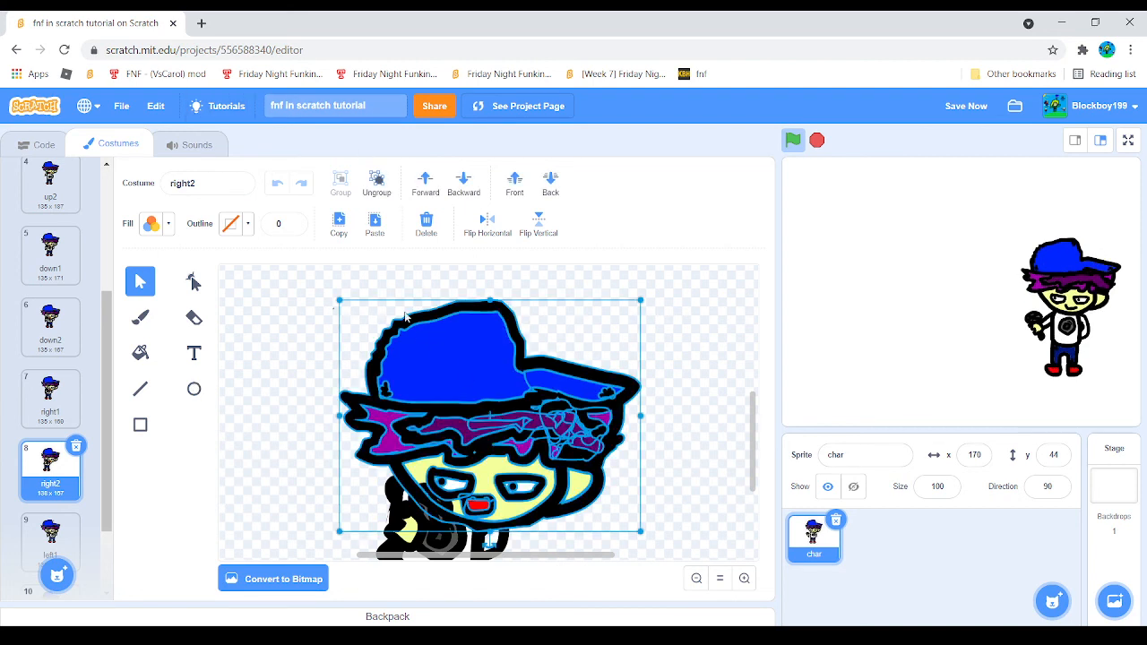
{"action": "left_click", "coordinate": [549, 190]}
{"action": "left_click", "coordinate": [481, 327]}
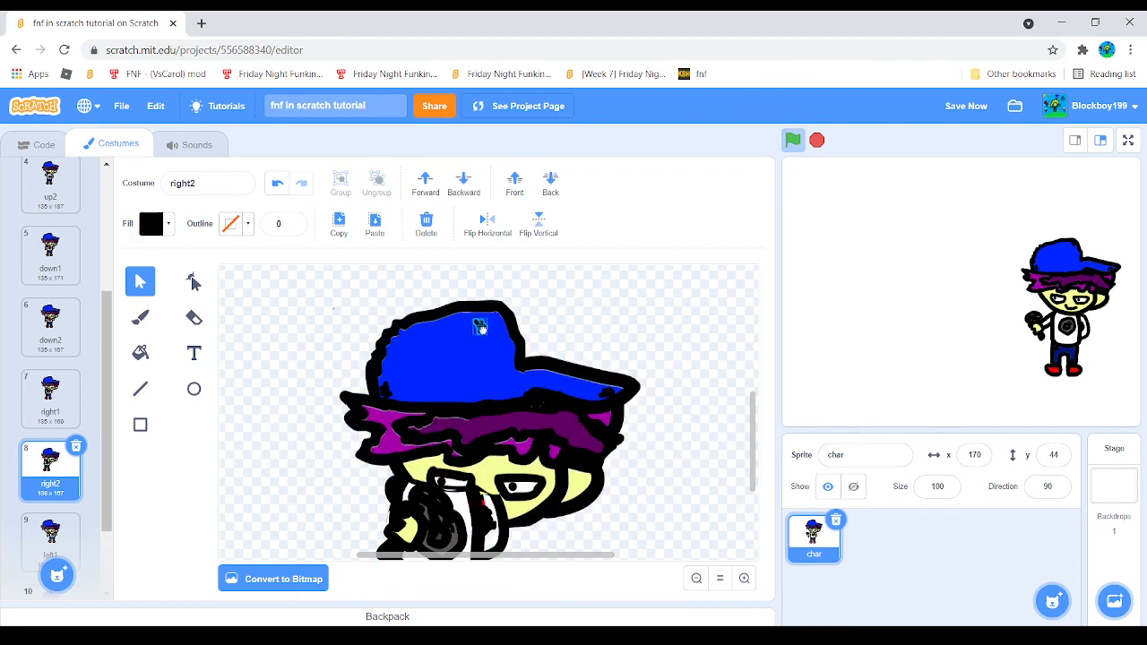
- Group the black patch with the head in the right2 costume
{"action": "left_click", "coordinate": [450, 340]}
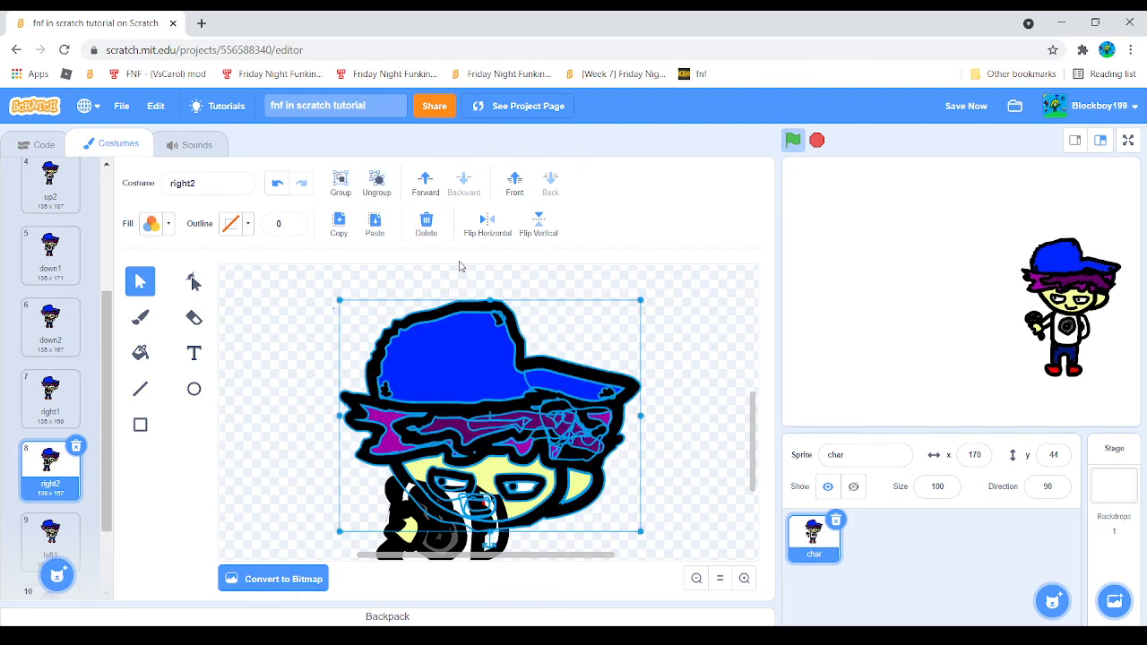
{"action": "left_click", "coordinate": [349, 195]}
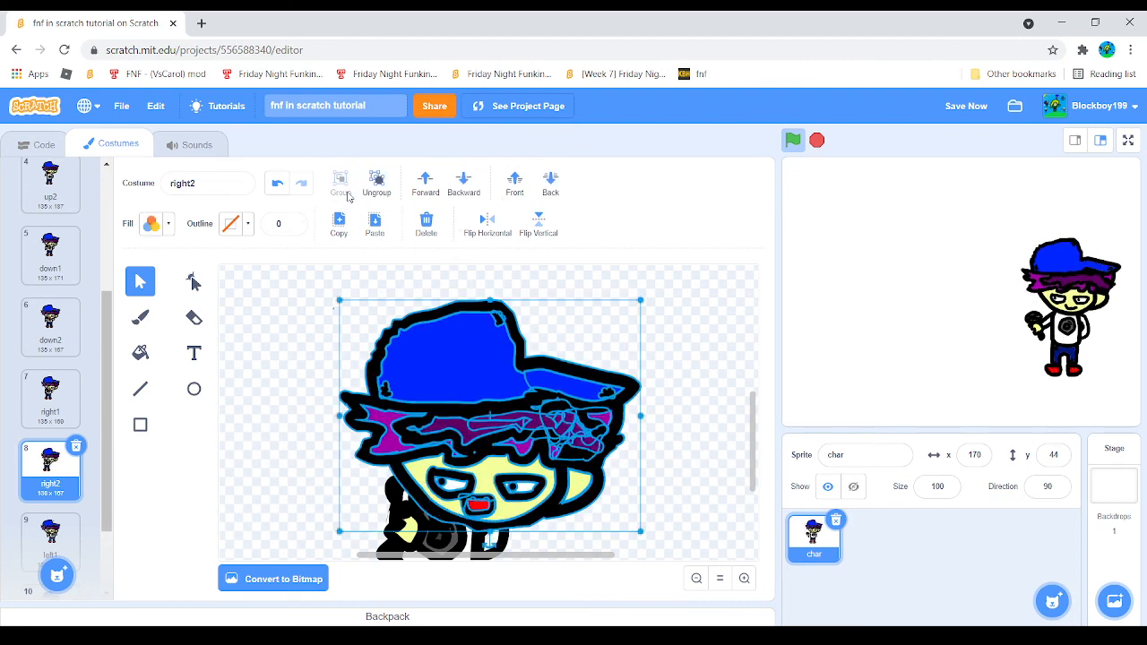
{"action": "left_click", "coordinate": [559, 332]}
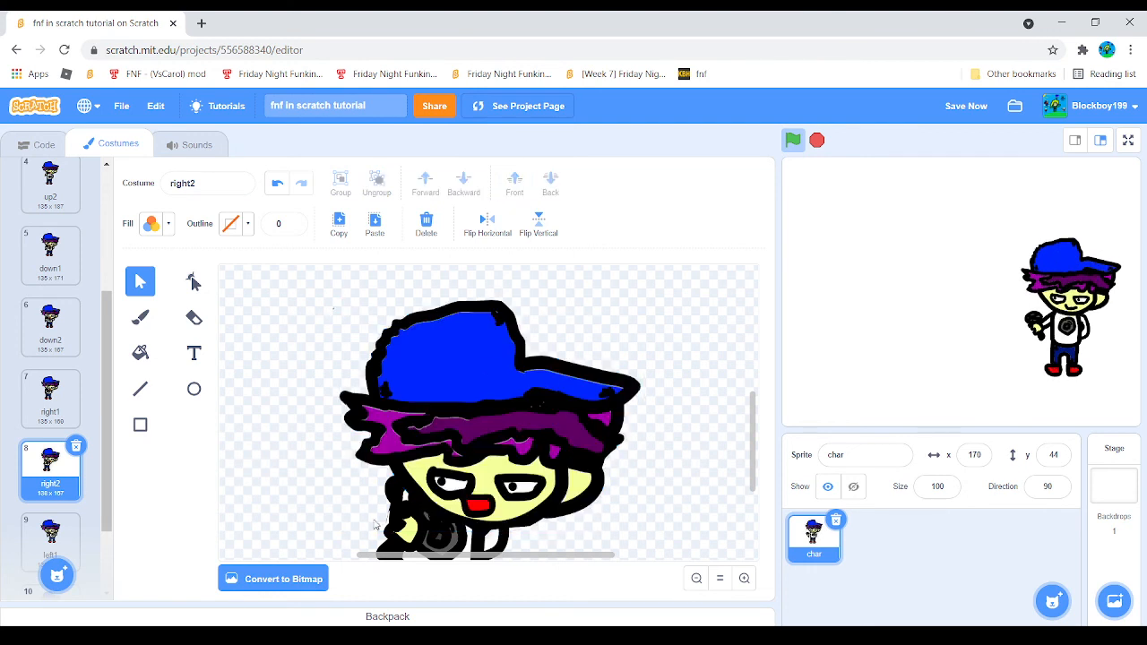
{"action": "left_click", "coordinate": [422, 525]}
{"action": "left_click", "coordinate": [540, 267]}
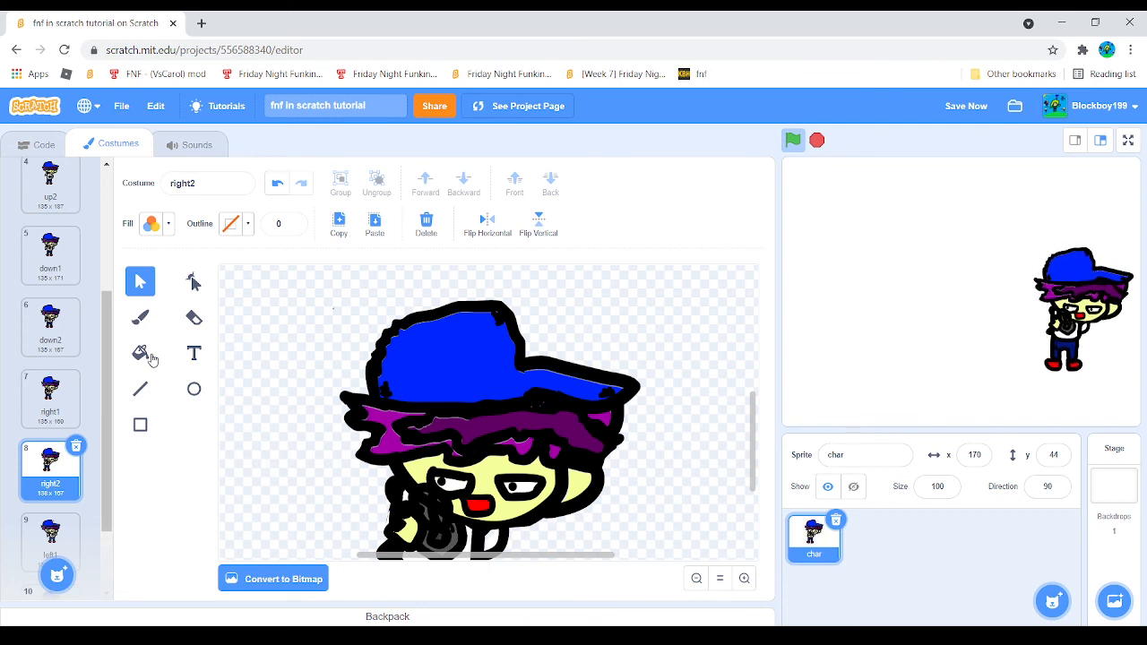
- Move the stray black patch onto the cap's upper corner in the left1 and left2 costumes
{"action": "left_click", "coordinate": [50, 536]}
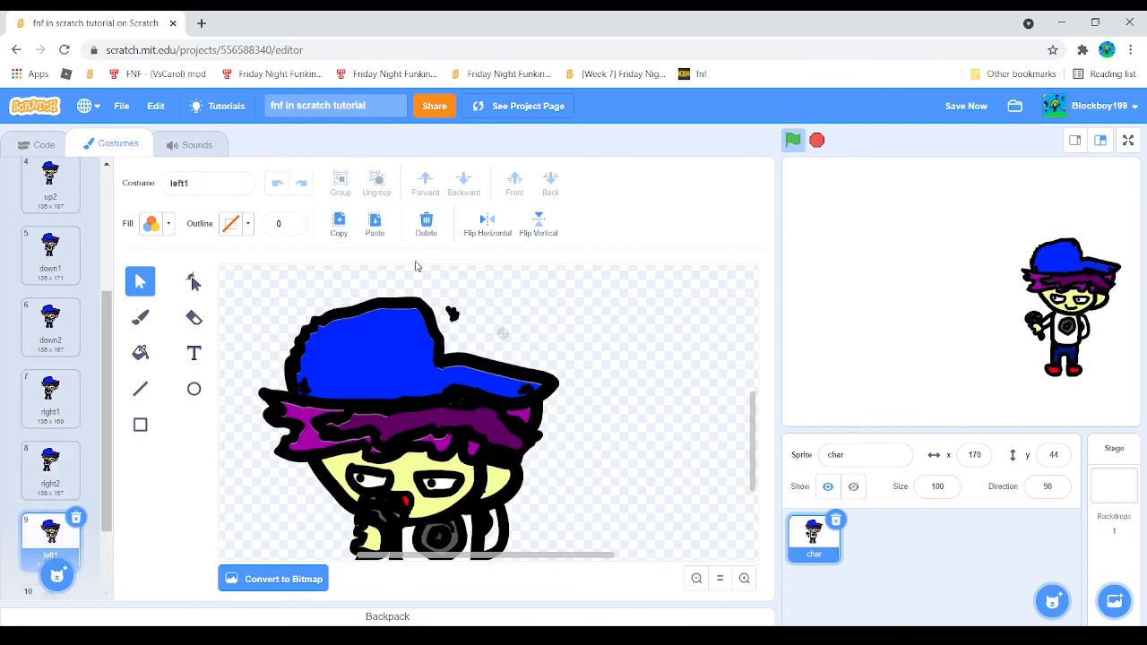
{"action": "left_click", "coordinate": [421, 315]}
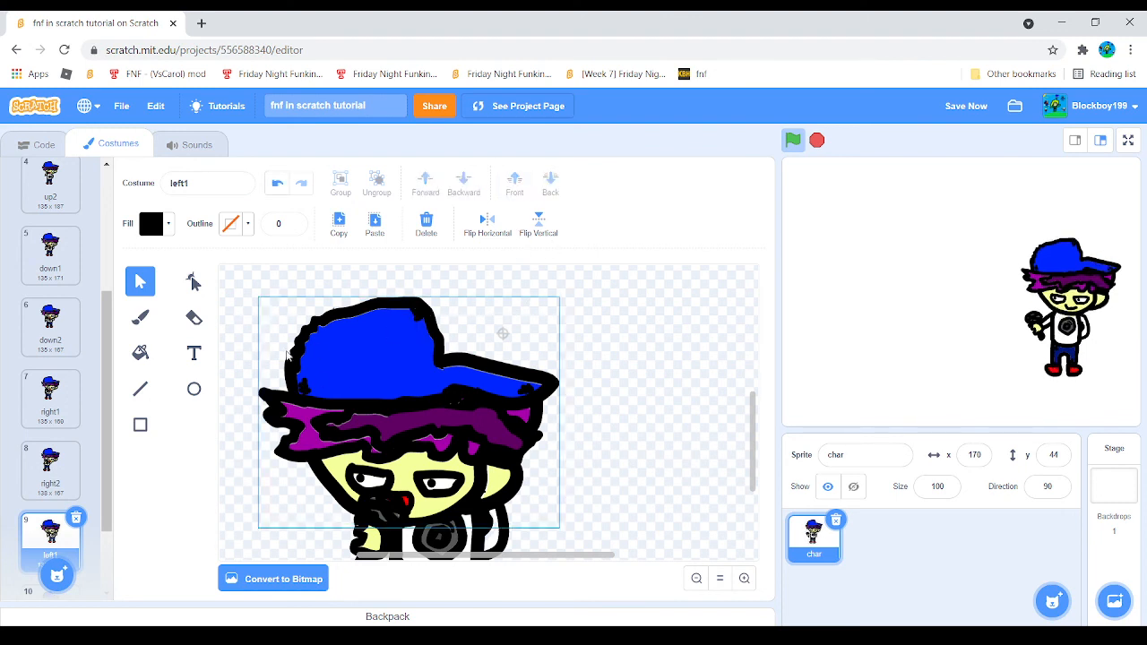
{"action": "scroll", "coordinate": [99, 485], "scroll_direction": "down", "scroll_amount": 3}
{"action": "left_click", "coordinate": [50, 506]}
{"action": "left_click", "coordinate": [414, 343]}
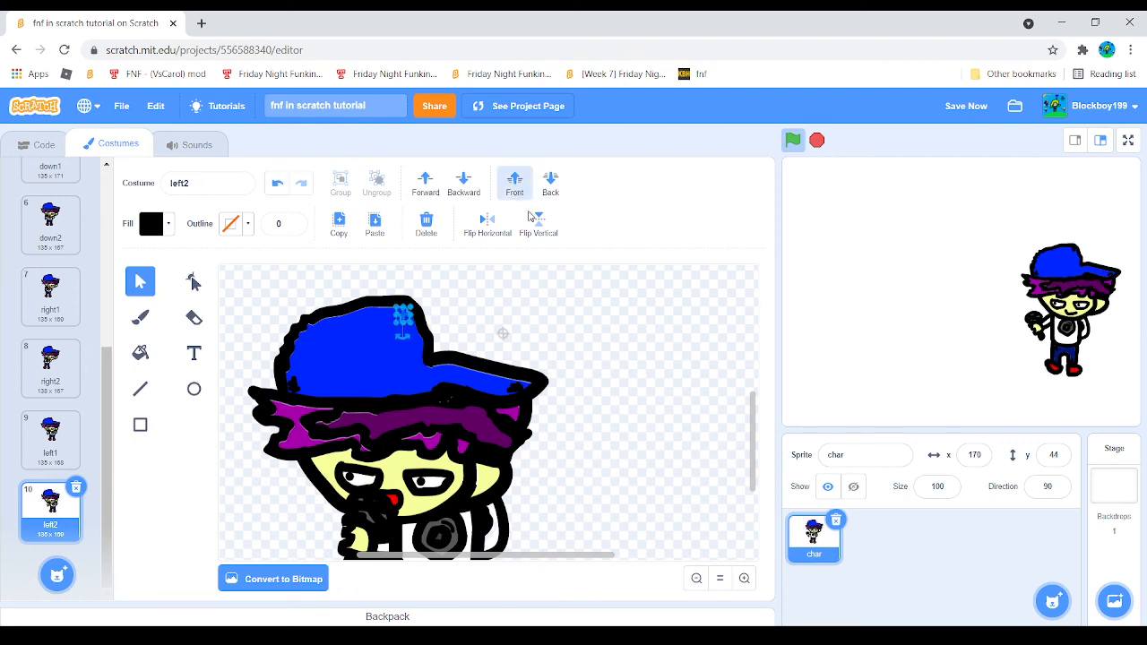
{"action": "left_click", "coordinate": [624, 281]}
- Return to the char sprite's code and review its idle and arrow-key scripts
{"action": "left_click", "coordinate": [36, 144]}
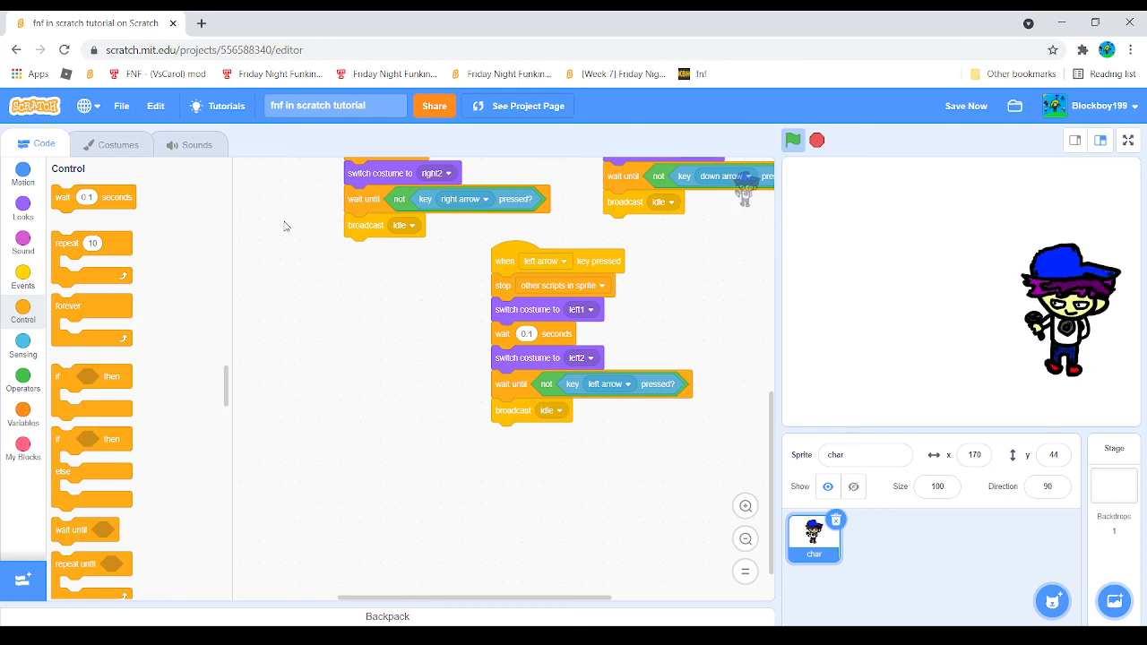
{"action": "scroll", "coordinate": [621, 288], "scroll_direction": "up", "scroll_amount": 4}
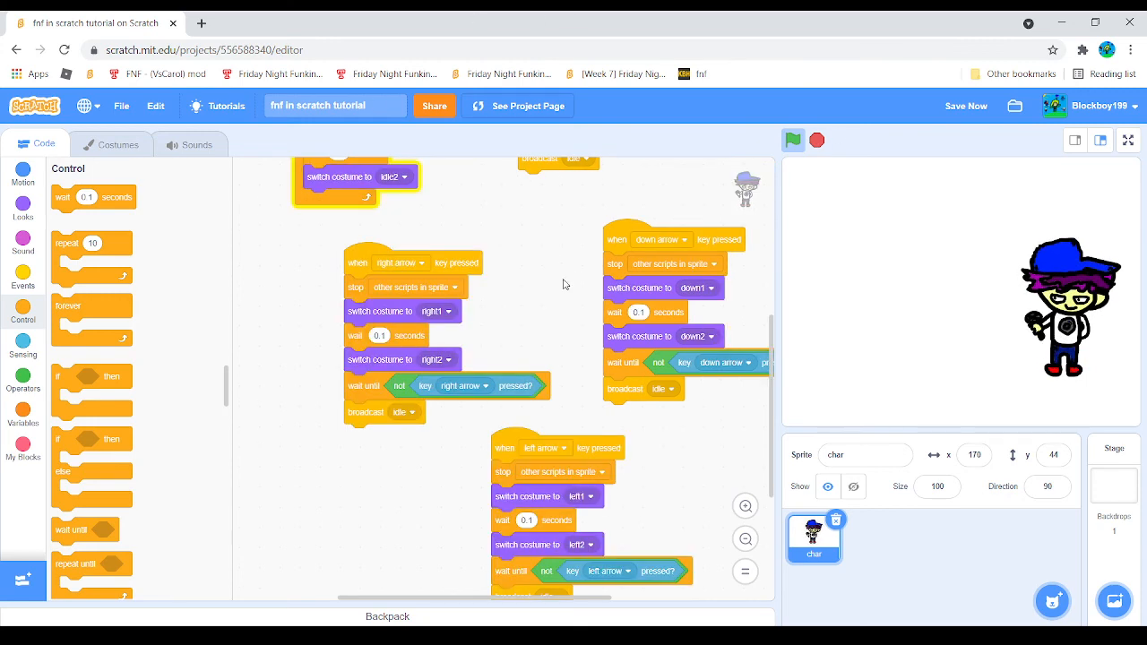
{"action": "scroll", "coordinate": [563, 284], "scroll_direction": "up", "scroll_amount": 6}
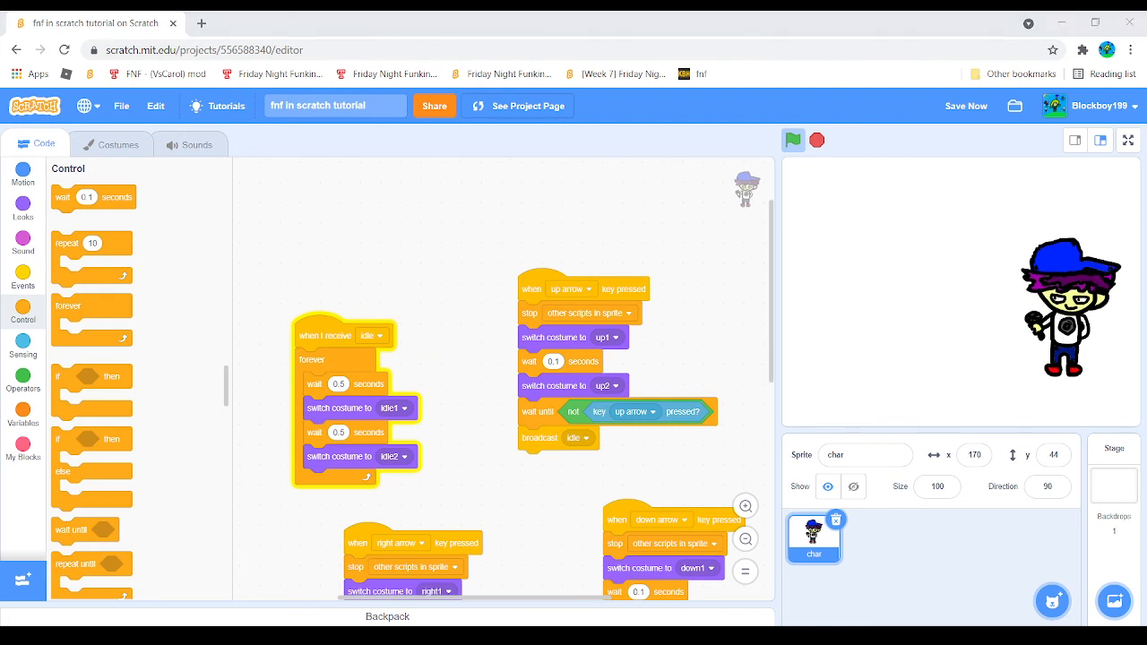